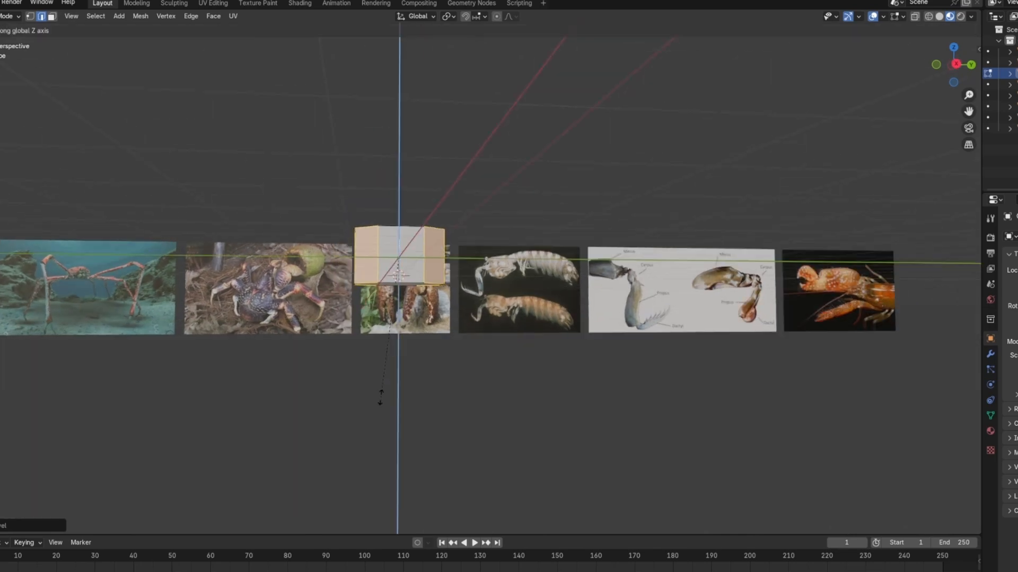
Step: Flatten the bevelled cube along Z and extrude its side faces outward with narrowed ends
left_click(375, 393)
scroll(508, 398, "up", 3)
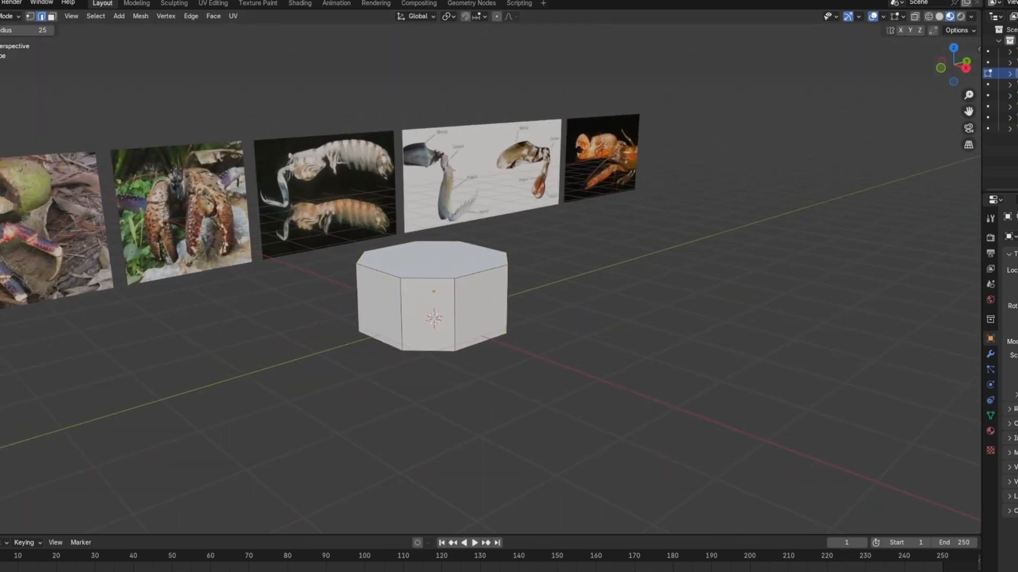
middle_click_drag(409, 466, 440, 202)
key("3")
middle_click_drag(679, 358, 523, 347)
key("e")
left_click(472, 68)
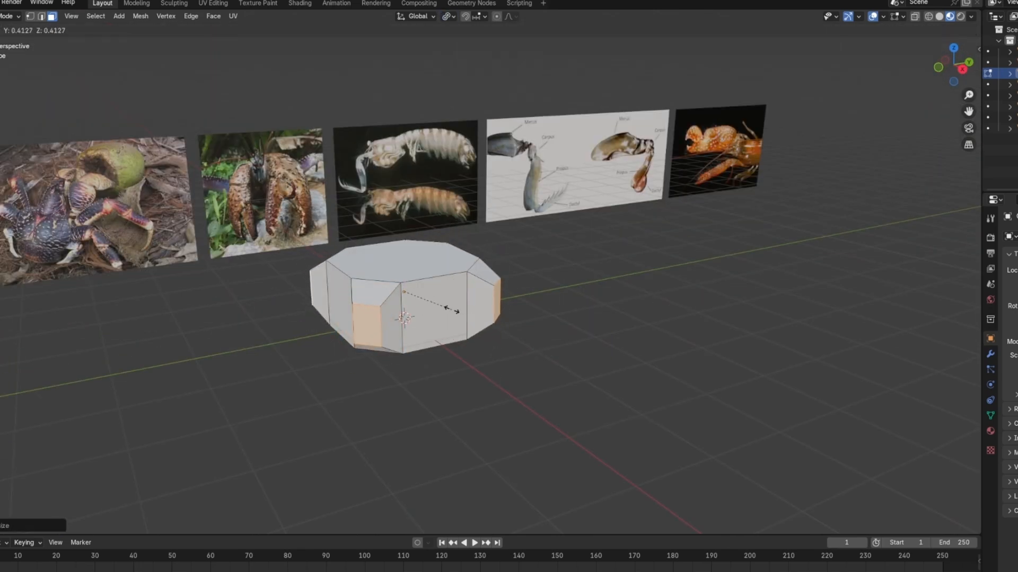
Step: Extrude the body's top face upward in two sections, shrinking each one so the shape tapers to a narrow peak
middle_click_drag(424, 371, 485, 288)
key("s")
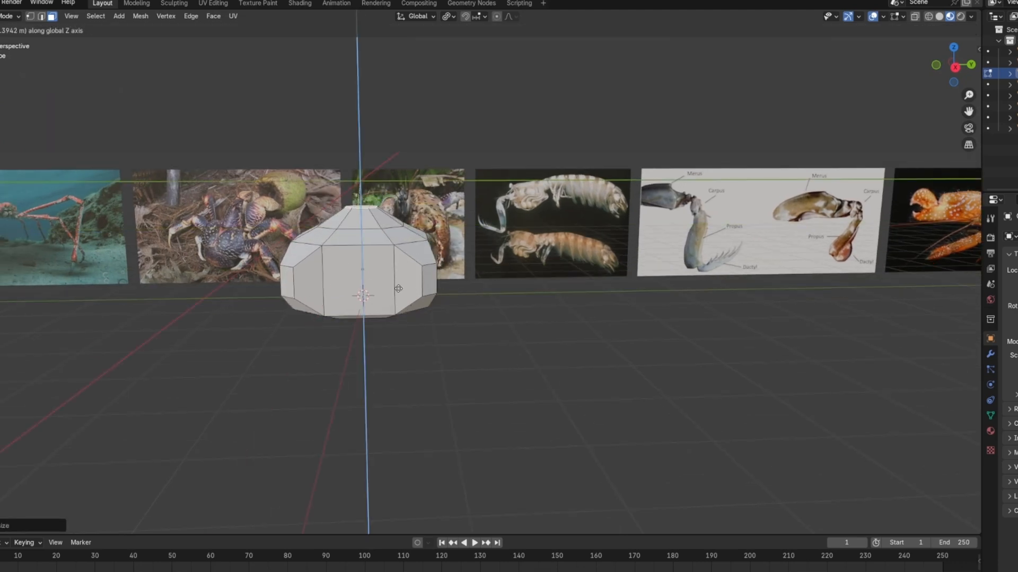
left_click(399, 289)
middle_click_drag(398, 288, 472, 328)
key("e")
key("s")
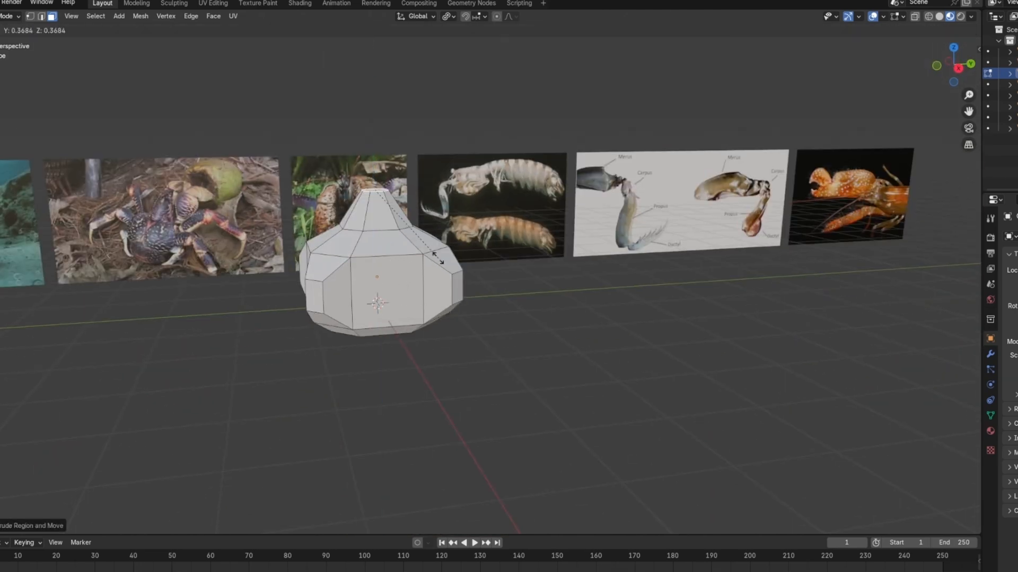
left_click(437, 258)
Step: Smooth the crab body by adding and applying a Subdivision Surface modifier
middle_click_drag(437, 258, 324, 369)
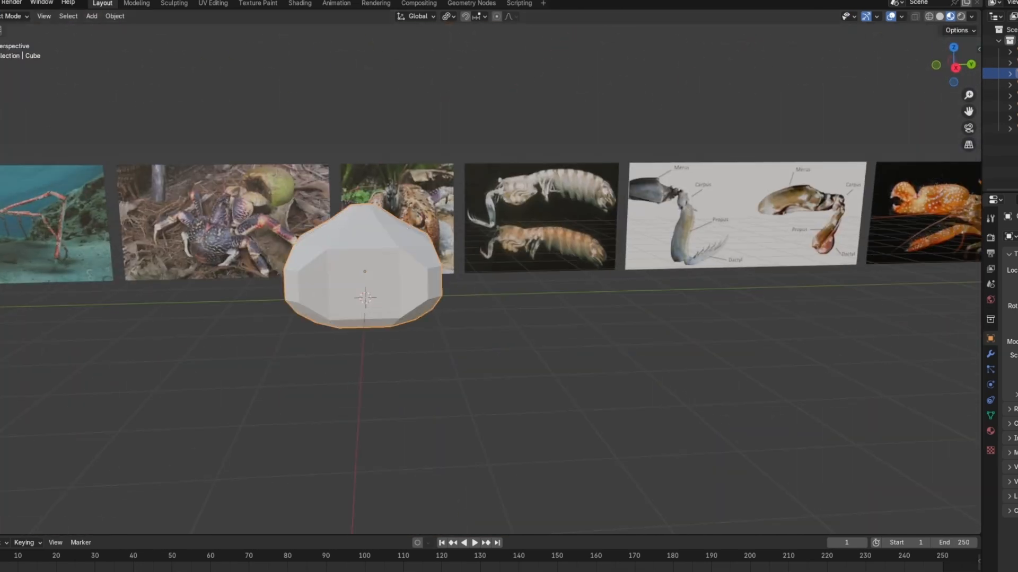
left_click(990, 354)
left_click_drag(983, 350, 894, 329)
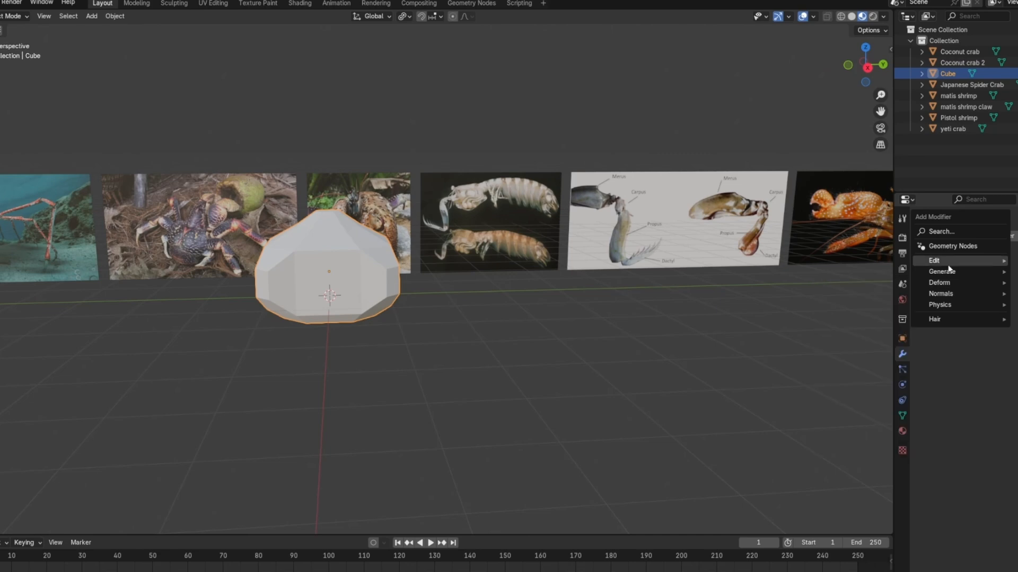
mouse_move(949, 271)
left_click(853, 414)
middle_click_drag(662, 345, 467, 289)
key("ctrl+z")
Step: Add a cube and move it away from the body into free space beside the reference images
left_click(92, 17)
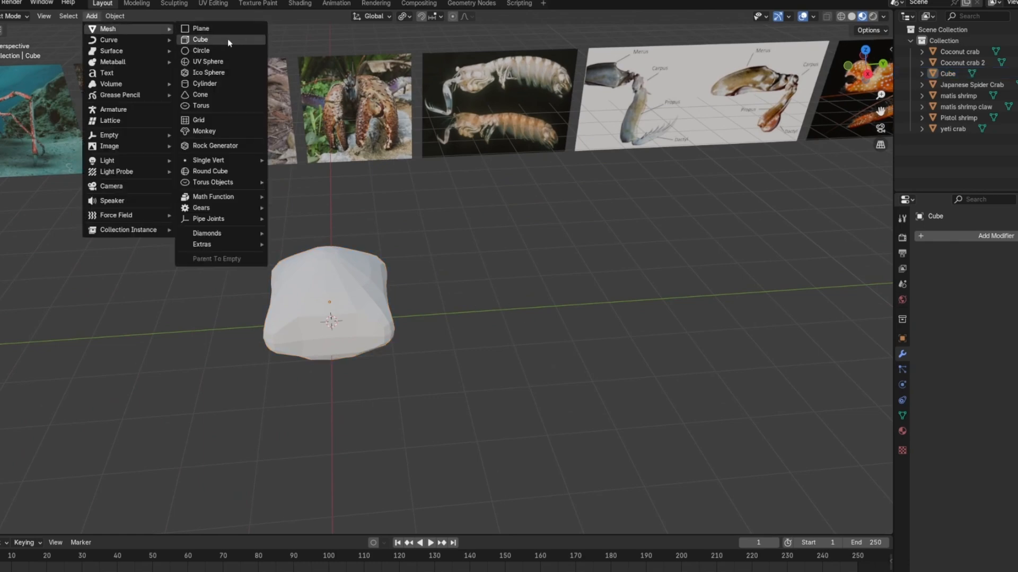
left_click(227, 40)
middle_click_drag(427, 358, 562, 312)
key("g")
left_click(187, 319)
key("g")
middle_click_drag(255, 318, 595, 309)
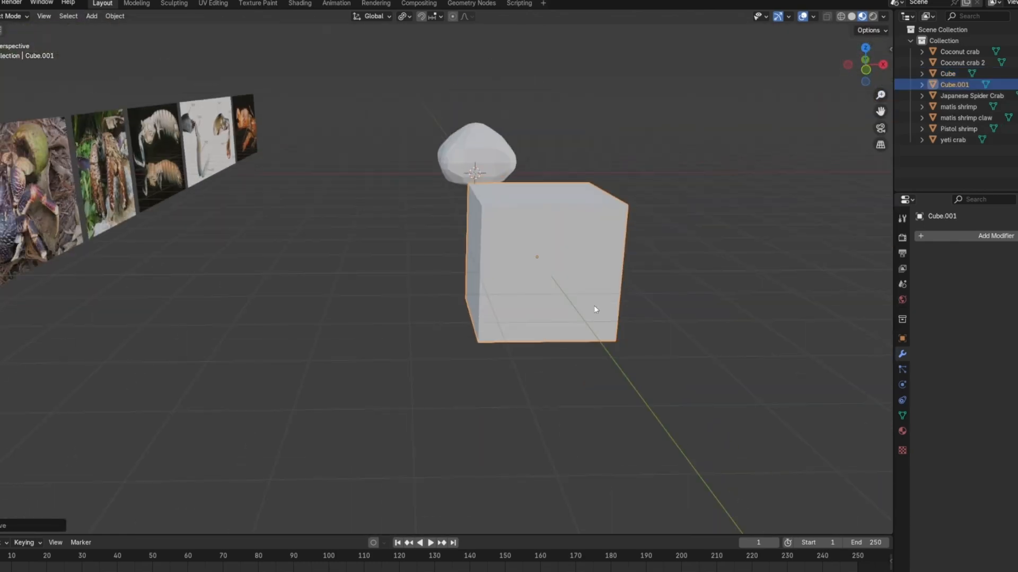
key("g")
left_click(339, 303)
Step: Stretch the new cube along Z and scale it into a tall, narrow column
middle_click_drag(490, 302, 460, 294)
scroll(460, 295, "up", 2)
scroll(491, 314, "down", 5)
key("s")
middle_click_drag(488, 329, 475, 493)
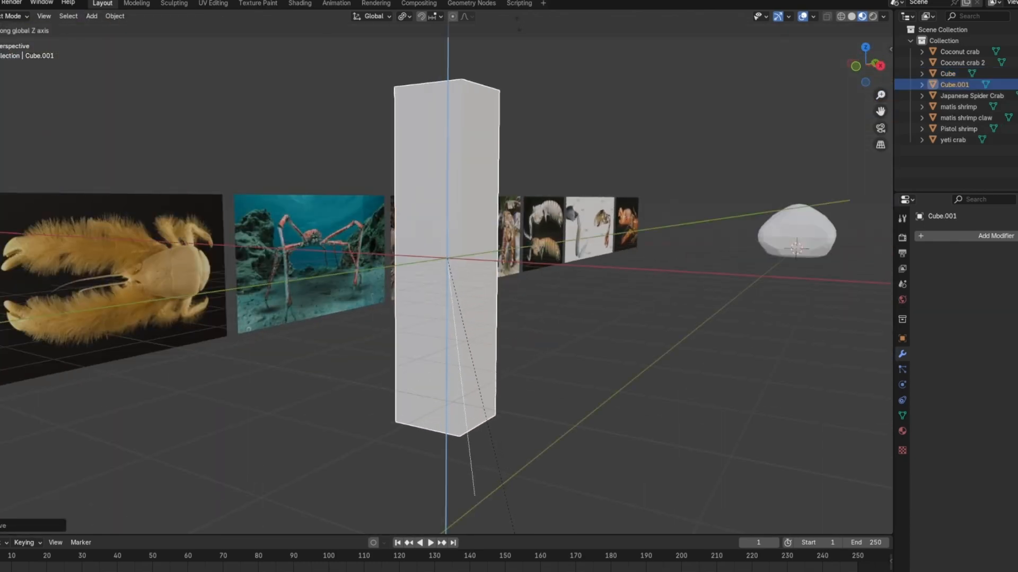
left_click(475, 493)
middle_click_drag(522, 275, 482, 244)
key("s")
left_click(483, 241)
middle_click_drag(572, 238, 657, 281)
key("s")
left_click(581, 271)
middle_click_drag(581, 272, 447, 284)
scroll(447, 284, "up", 4)
Step: Bevel the column's four vertical edges to give it an octagonal cross-section
key("Tab")
left_click(41, 17)
right_click(300, 161)
left_click(457, 212)
left_click(413, 207, "shift")
left_click(515, 204, "shift")
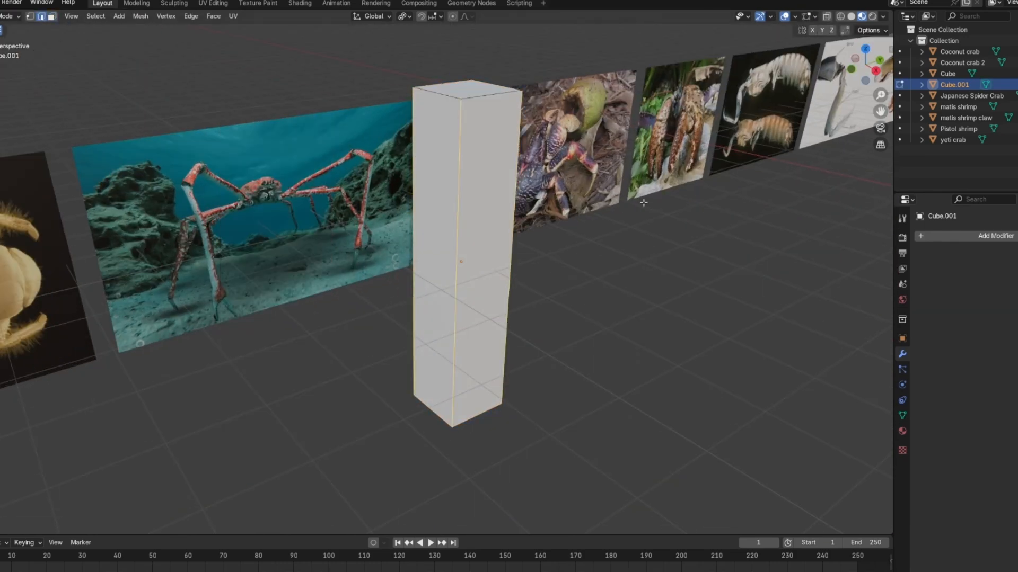
middle_click_drag(643, 202, 403, 159)
left_click(387, 137, "shift")
middle_click_drag(572, 148, 349, 176)
right_click(347, 176)
left_click(329, 185)
left_click(259, 197)
middle_click_drag(652, 238, 573, 279)
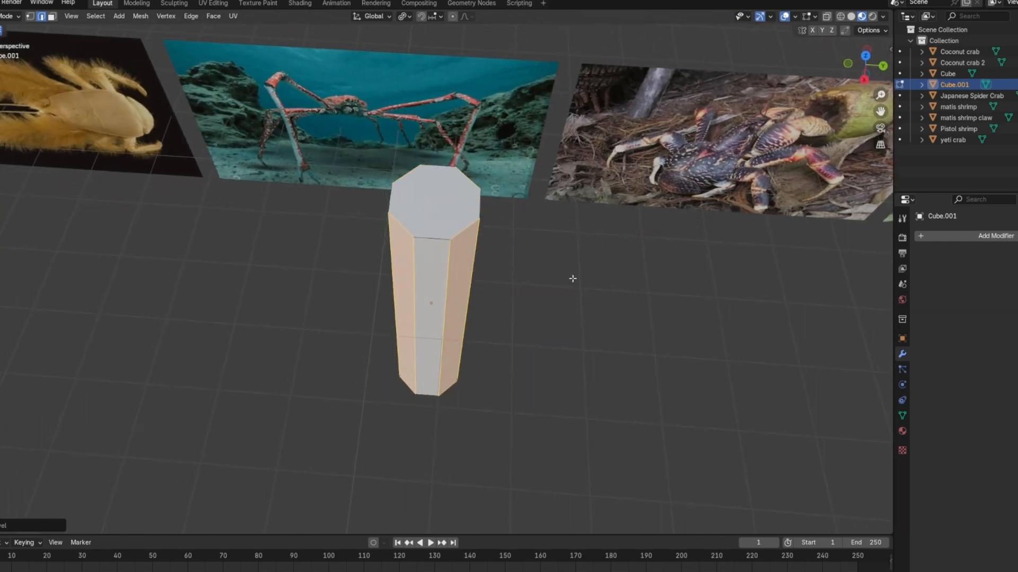
Step: Scale the octagonal column into a slimmer leg segment
key("s")
left_click(525, 295)
middle_click_drag(493, 318, 578, 271)
key("s")
left_click(479, 375)
middle_click_drag(609, 371, 510, 376)
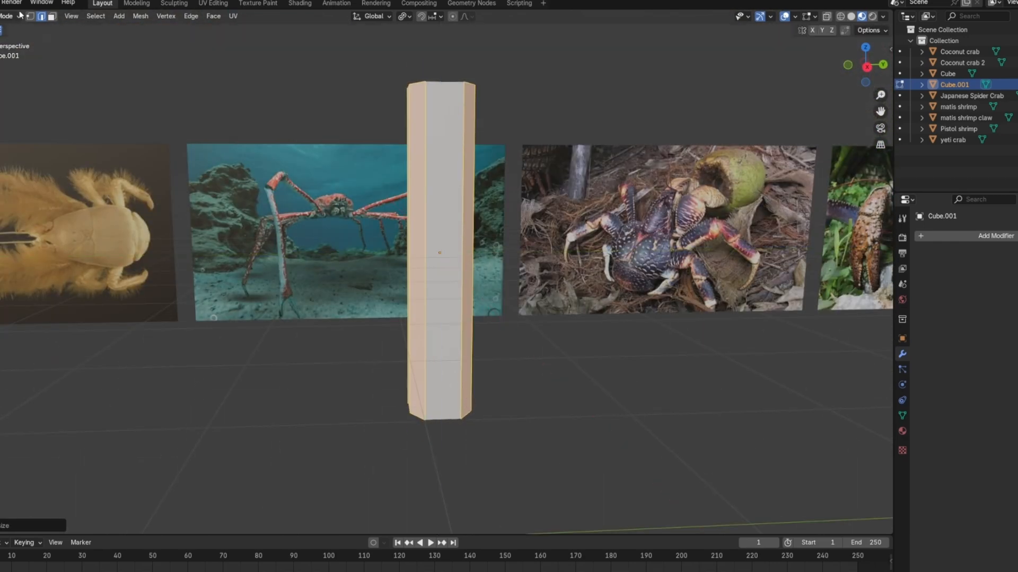
Step: Extrude the column's top and bottom faces outward along Z and enlarge them into flared ends
left_click(323, 87)
middle_click_drag(424, 82, 431, 119)
middle_click_drag(464, 294, 449, 404)
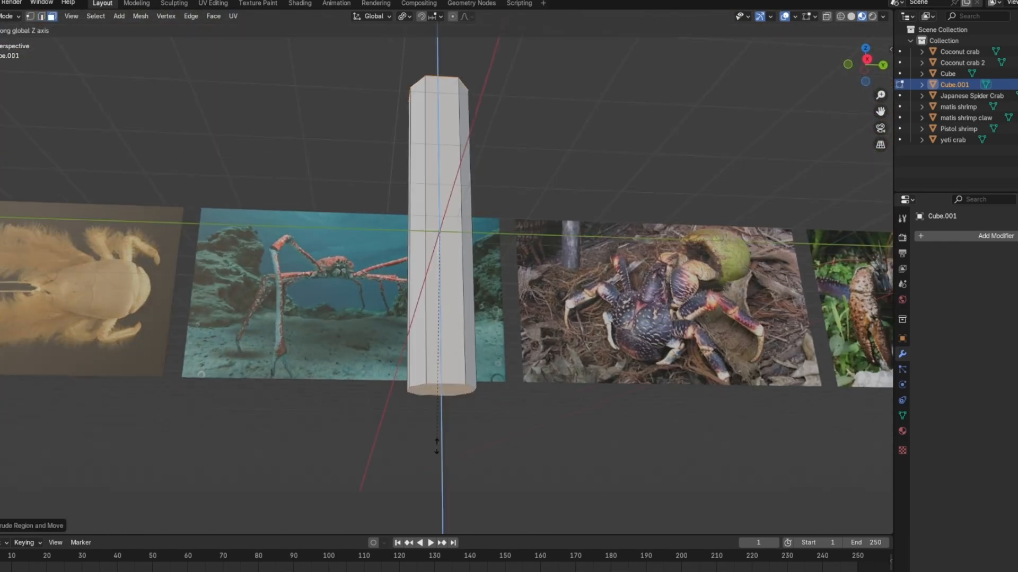
left_click(522, 421)
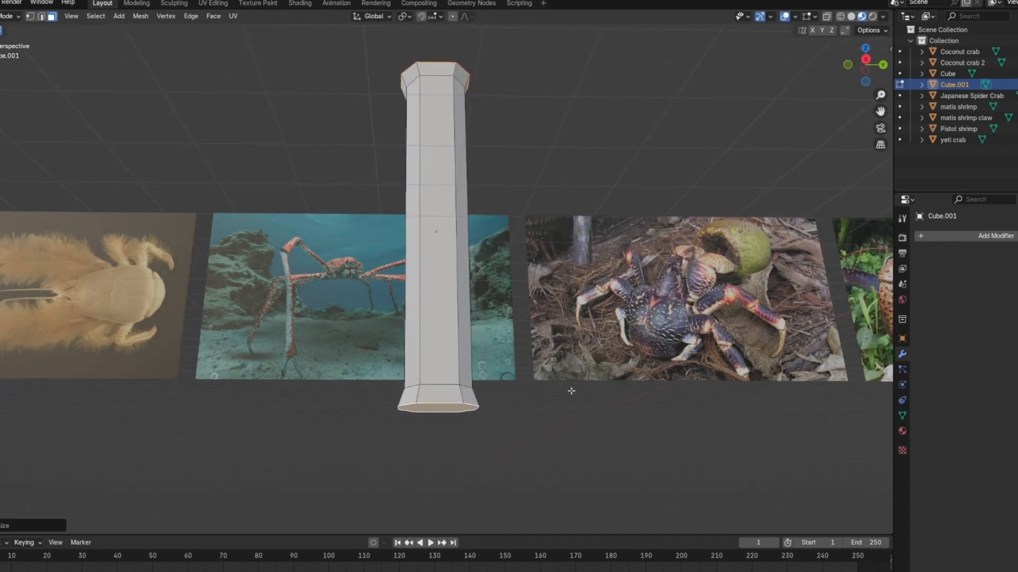
Step: Scale the leg segment's flared end faces separately along X and Y to adjust the flare
middle_click_drag(570, 388, 493, 297)
key("s")
key("x")
left_click(522, 259)
key("s")
key("y")
middle_click_drag(522, 259, 581, 294)
left_click(570, 330)
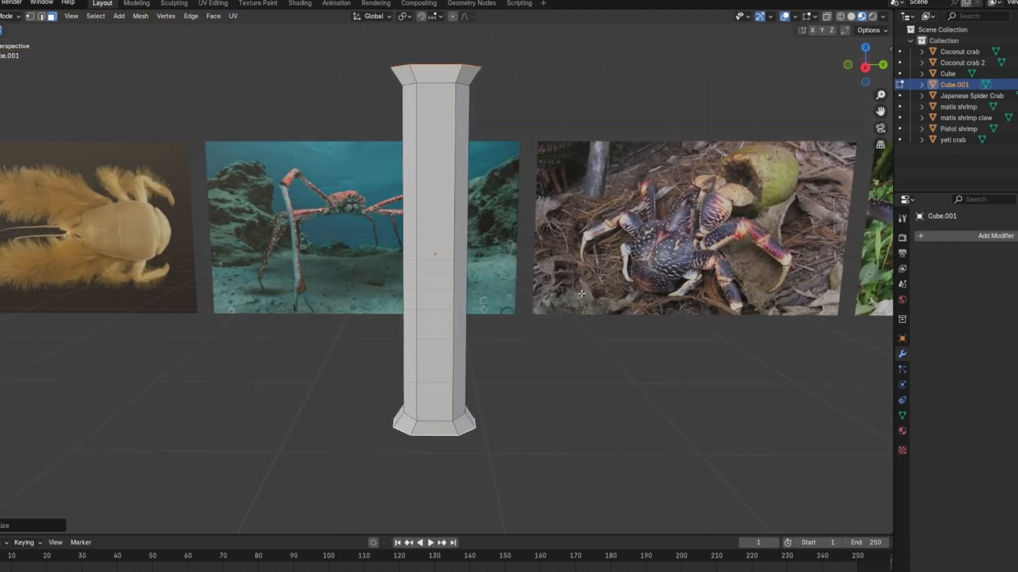
left_click(1, 3)
key("e")
key("s")
key("z")
right_click(485, 325)
left_click(1, 2)
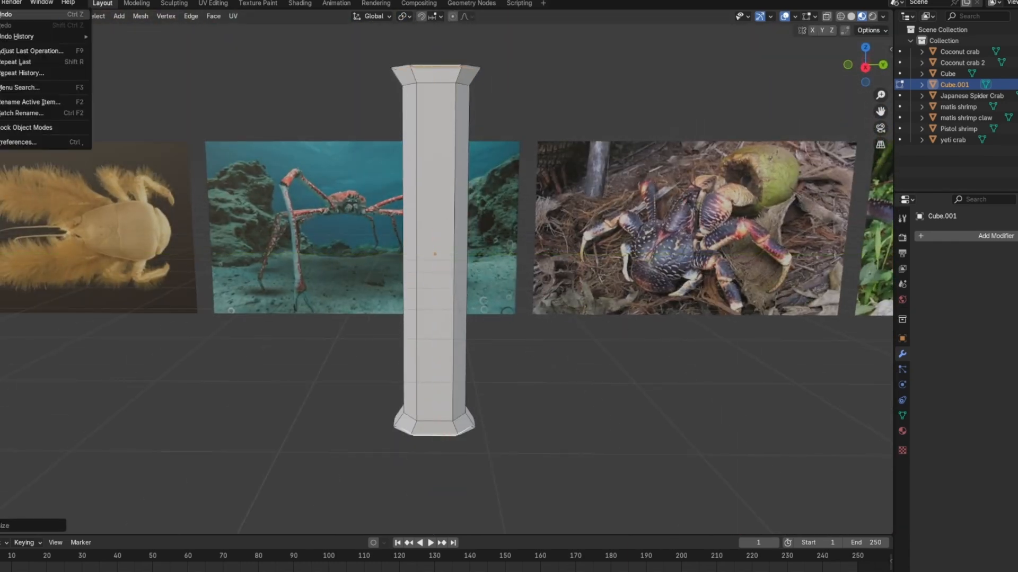
Step: Extrude both flared ends outward along Z again and scale the new end faces to form slightly narrower caps
scroll(446, 296, "down", 3)
key("e")
key("s")
key("z")
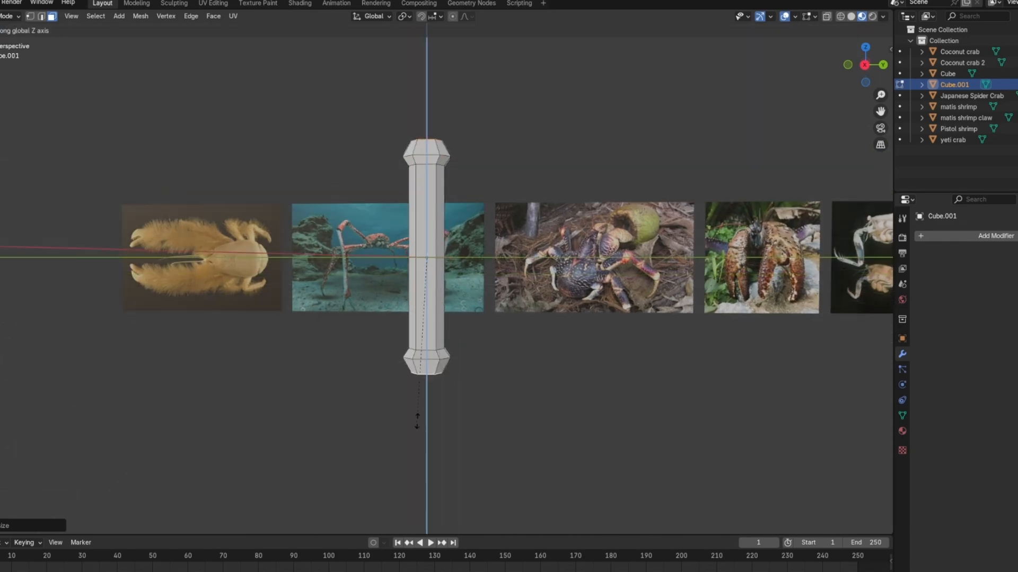
left_click(446, 395)
middle_click_drag(446, 395, 453, 352)
key("e")
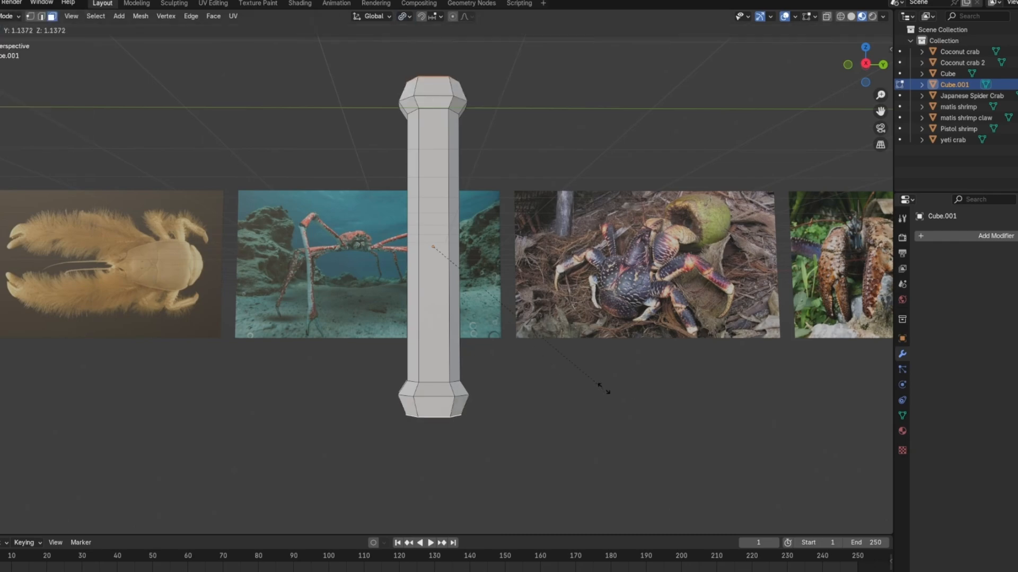
left_click(603, 388)
left_click(424, 71)
middle_click_drag(429, 223, 606, 152)
middle_click_drag(517, 260, 551, 235)
Step: Add a Catmull-Clark Subdivision Surface modifier to the leg segment and apply it
left_click(11, 17)
left_click(11, 28)
left_click(967, 235)
mouse_move(960, 233)
left_click(880, 374)
middle_click_drag(630, 323, 591, 331)
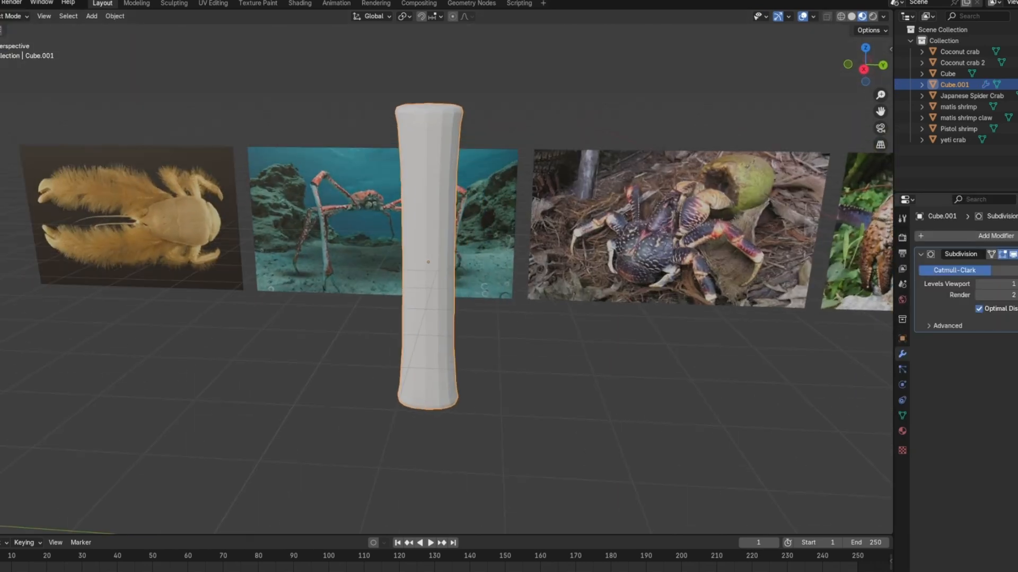
left_click(1016, 253)
left_click(987, 265)
left_click(550, 365)
Step: Add a UV sphere to the scene
left_click(89, 16)
mouse_move(121, 29)
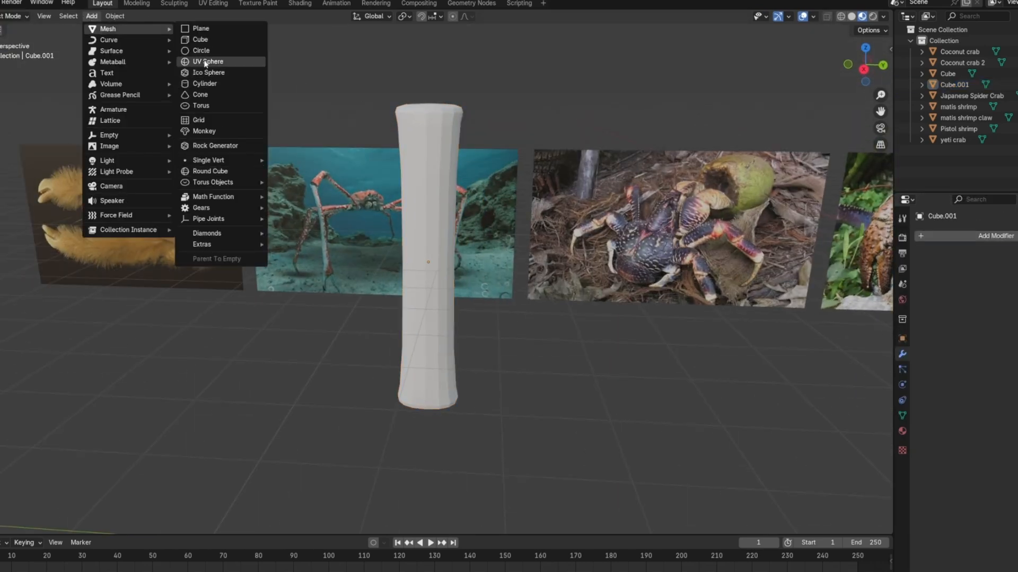
left_click(205, 64)
scroll(434, 265, "down", 3)
key("g")
key("y")
left_click(598, 387)
middle_click_drag(329, 373, 434, 377)
left_click(2, 2)
left_click(7, 14)
Step: Set the leg segment's X and Y location to 0 so it stands at the world origin
left_click(444, 254)
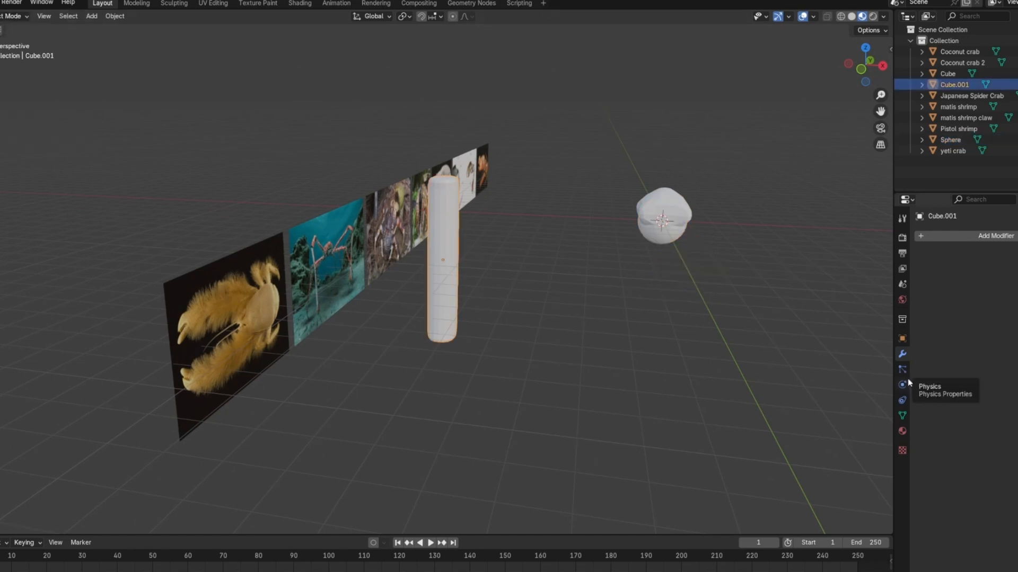
left_click(902, 338)
left_click(996, 270)
type("0")
key("Tab")
type("0")
key("Return")
middle_click_drag(822, 275, 658, 315)
Step: Move the Japanese Spider Crab reference image along Y and X to about Y 1.25 m and X -4.33 m, behind the model
left_click(196, 265)
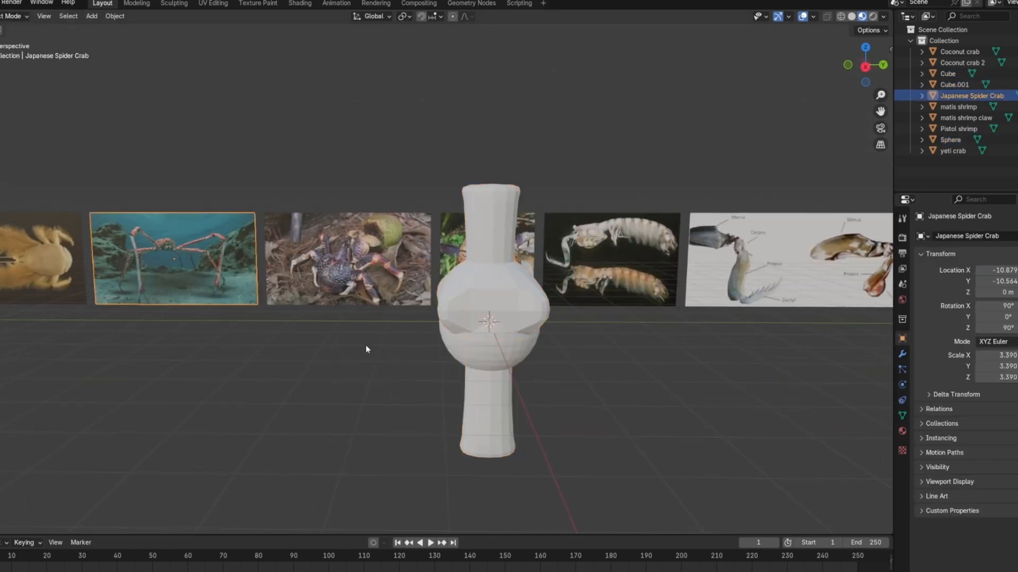
key("g")
key("y")
left_click(689, 347)
middle_click_drag(472, 318, 594, 352)
key("g")
key("x")
left_click(716, 324)
Step: Enlarge the Japanese Spider Crab reference image to a scale of about 15.6
key("s")
left_click(586, 163)
middle_click_drag(586, 163, 466, 138)
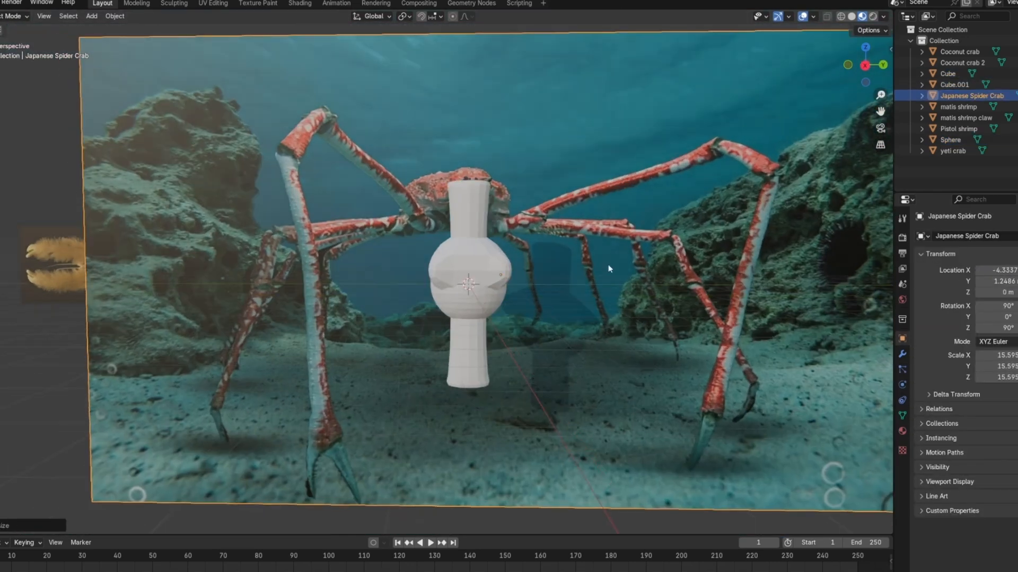
middle_click_drag(610, 269, 578, 265)
Step: With the body hidden, raise the UV sphere to about 2.86 m in Z and scale it to about 0.7
left_click(502, 260)
key("g")
key("z")
left_click(476, 253)
key("s")
left_click(472, 228)
middle_click_drag(472, 228, 277, 294)
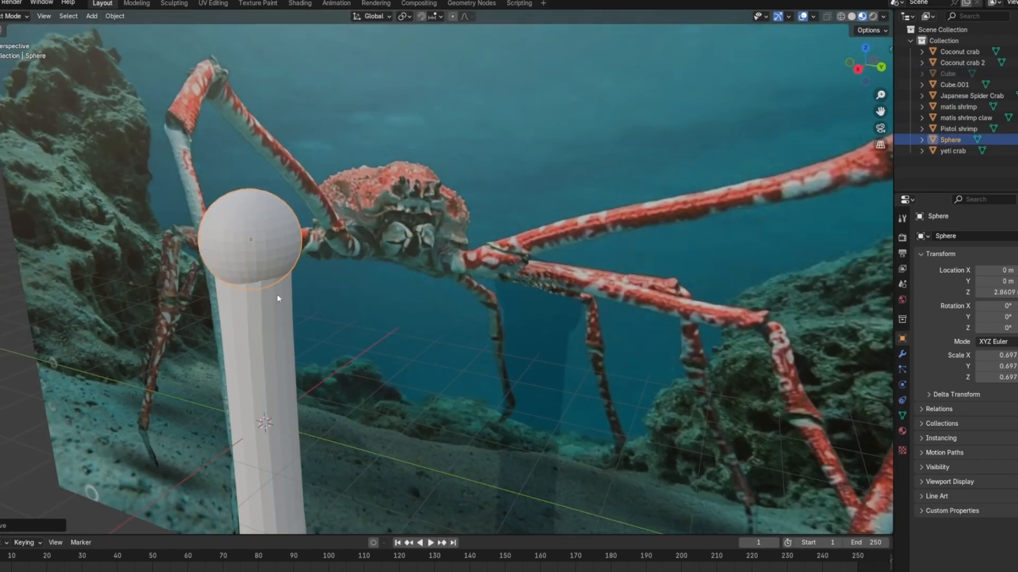
Step: Shrink the sphere further and move it along Z so it sits partly inside the leg segment's upper end
key("s")
key("s")
key("x")
key("g")
key("z")
left_click(402, 215)
key("s")
left_click(449, 224)
middle_click_drag(450, 223, 419, 228)
Step: Add a Decimate modifier in Un-Subdivide mode to the sphere and adjust its iterations
left_click(902, 354)
left_click(974, 237)
mouse_move(970, 240)
left_click(831, 284)
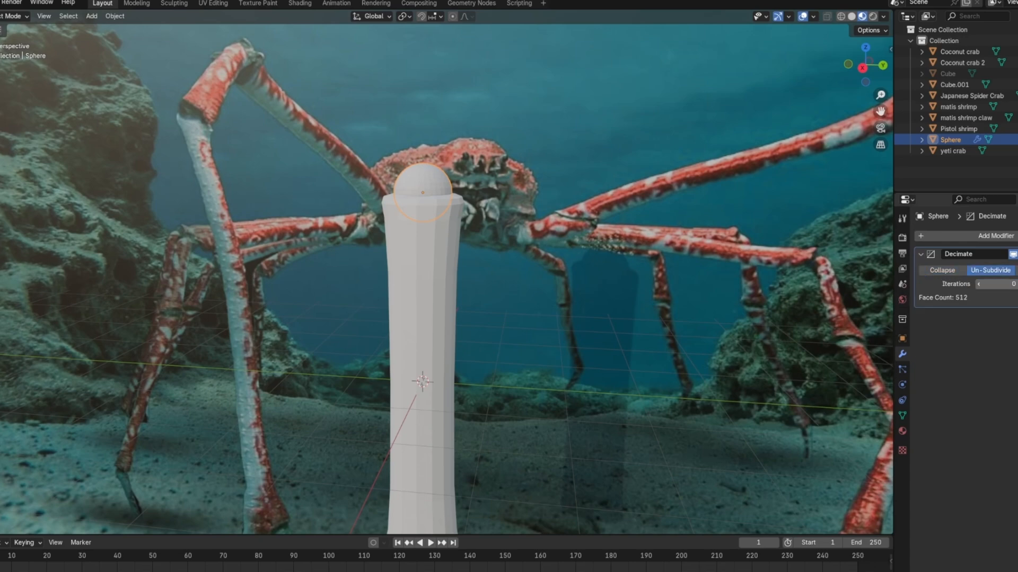
left_click_drag(1002, 284, 993, 284)
middle_click_drag(451, 291, 412, 291)
Step: Rescale the joint sphere within the leg's end and apply its Decimate modifier
key("s")
left_click(382, 300)
key("ctrl+a")
scroll(488, 244, "down", 3)
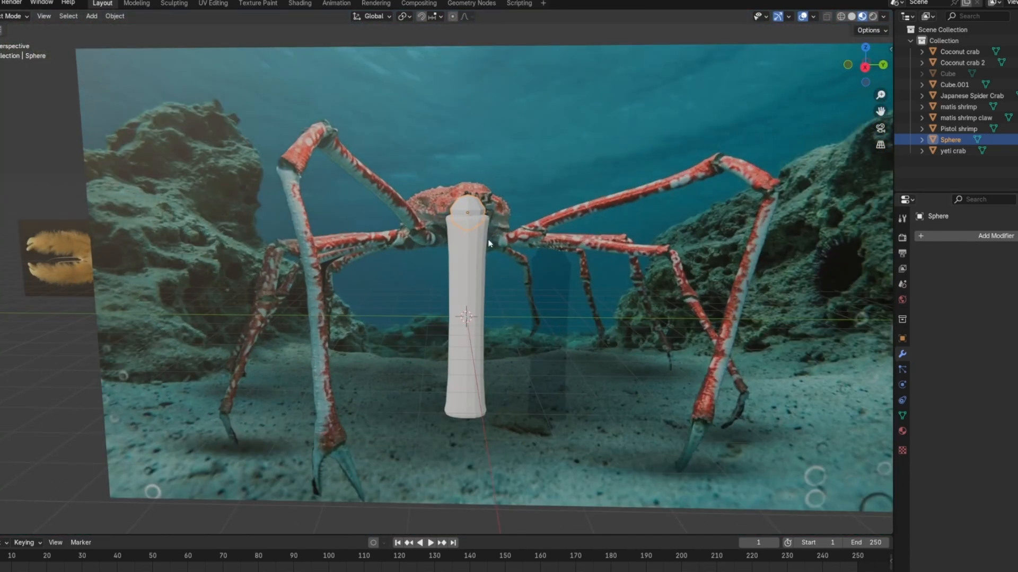
Step: Duplicate the leg segment with its ball joint and move the copy up along Z above the original
key("shift+d")
key("z")
left_click(518, 169)
key("g")
key("z")
left_click(517, 164)
Step: Rescale the duplicated leg segment and ball and seat them on the original segment's upper joint
key("g")
key("x")
middle_click_drag(530, 262, 471, 260)
key("s")
left_click(345, 265)
middle_click_drag(345, 265, 382, 264)
key("g")
key("z")
left_click(413, 233)
scroll(446, 214, "down", 4)
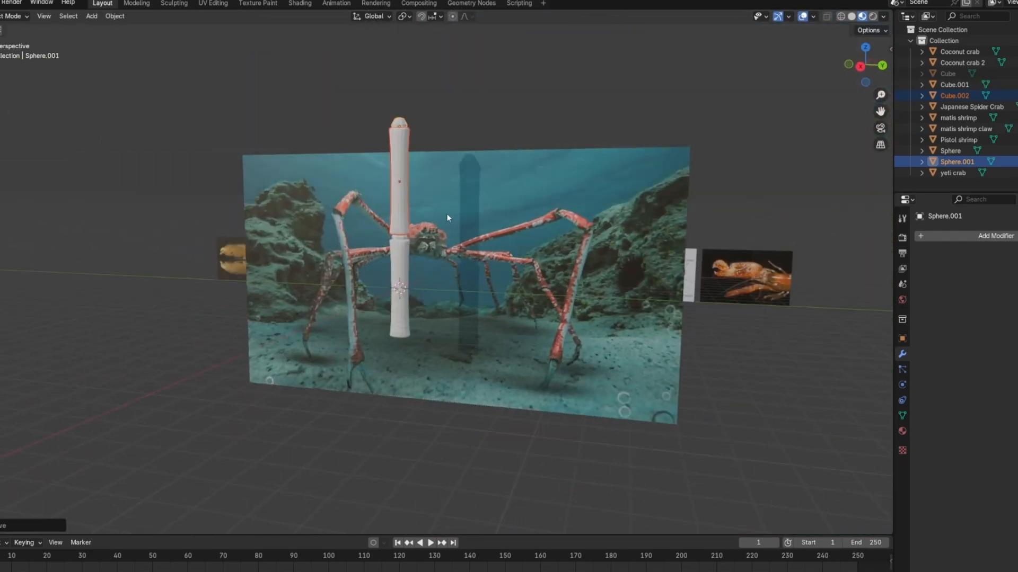
Step: Duplicate the segment and ball again and place this copy below the original leg segment
middle_click_drag(446, 214, 457, 251)
middle_click_drag(476, 339, 477, 258, "shift")
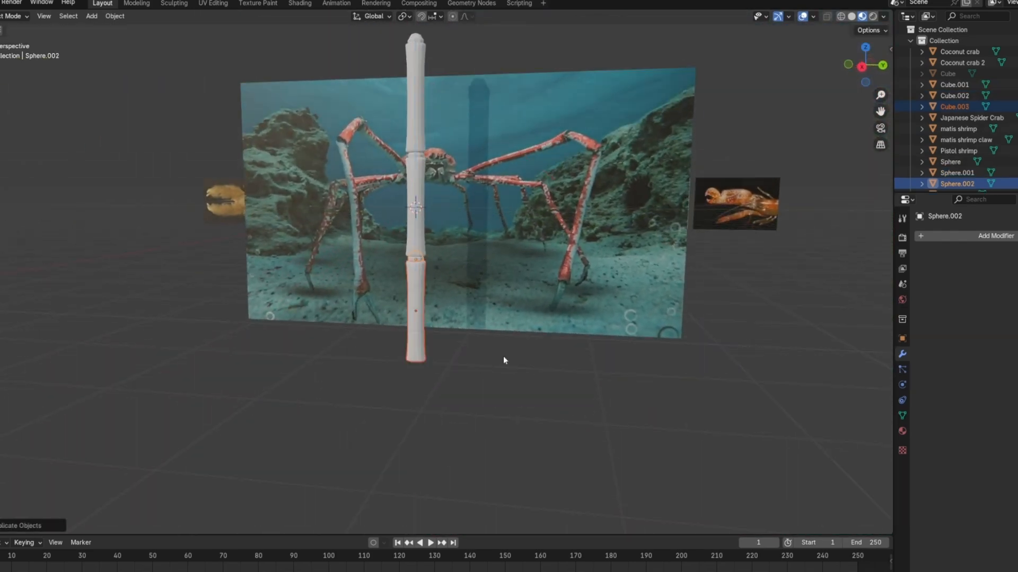
middle_click_drag(503, 357, 547, 393)
left_click(561, 354)
Step: Add a cube at the leg's centre and scale it in X and Y only
left_click(92, 16)
mouse_move(113, 28)
left_click(198, 40)
scroll(509, 233, "up", 3)
key("s")
key("shift+z")
left_click(512, 258)
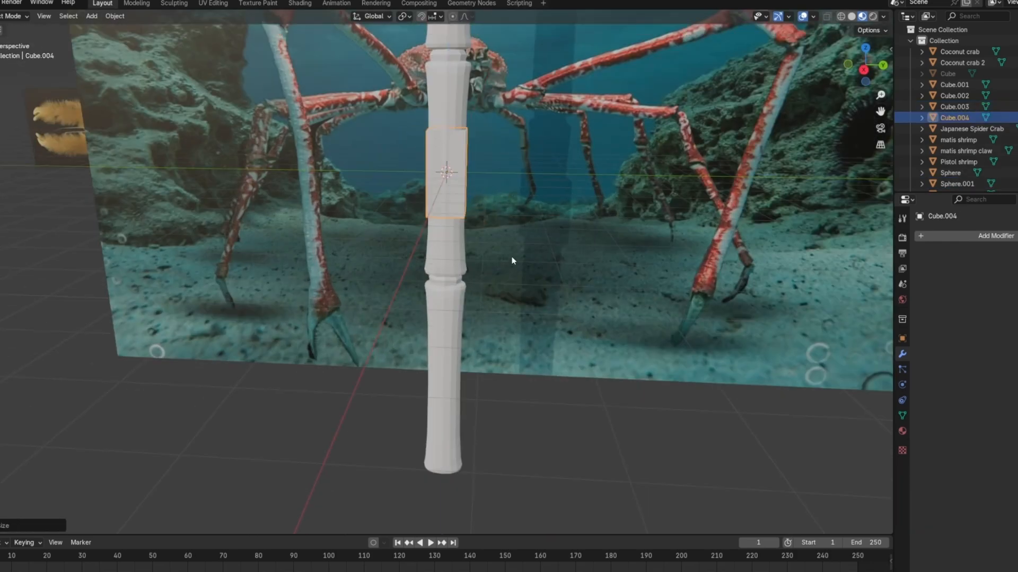
Step: Place the new cube beside the leg and taper it by shrinking its lower face
middle_click_drag(450, 214, 452, 245)
left_click(490, 199)
key("s")
left_click(503, 202)
middle_click_drag(578, 297, 563, 239)
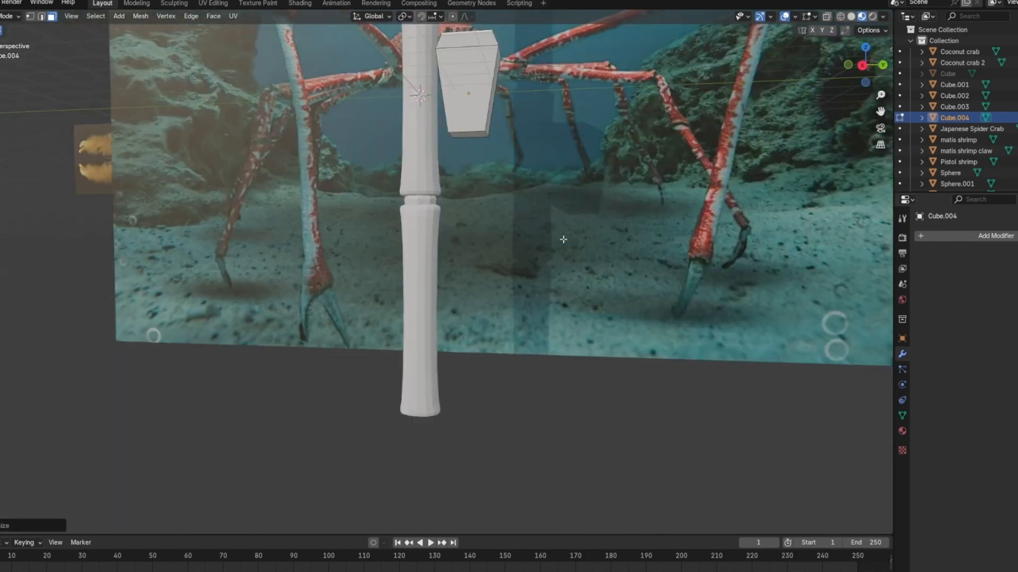
Step: Extrude the cube's lower face downward into a narrower tip and return to object mode
left_click(466, 113)
key("e")
left_click(535, 160)
left_click(535, 162)
middle_click_drag(570, 191, 566, 212)
key("Tab")
Step: Add a Subdivision Surface modifier to the tapered claw piece and apply it
left_click(965, 236)
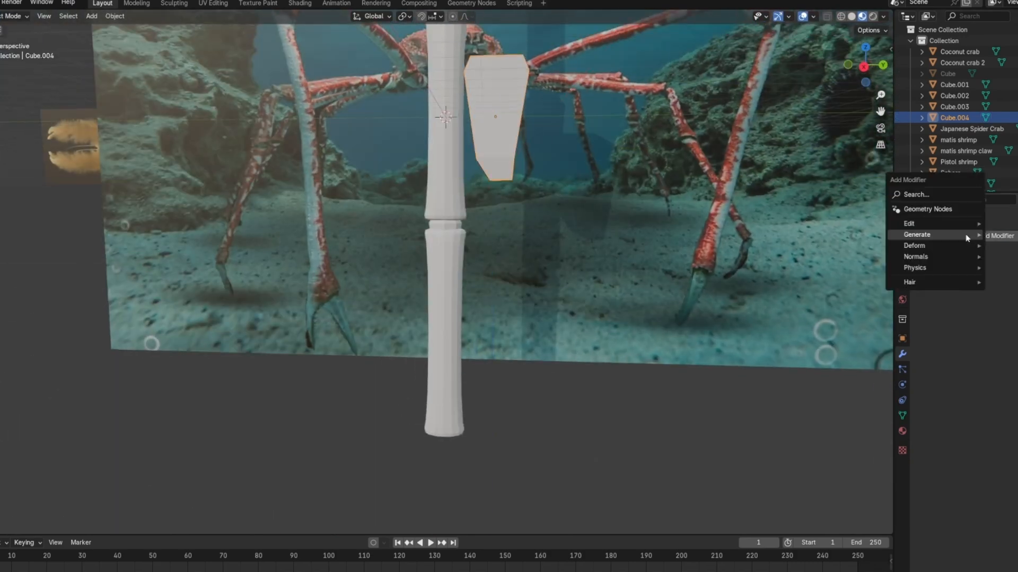
mouse_move(965, 234)
left_click(839, 375)
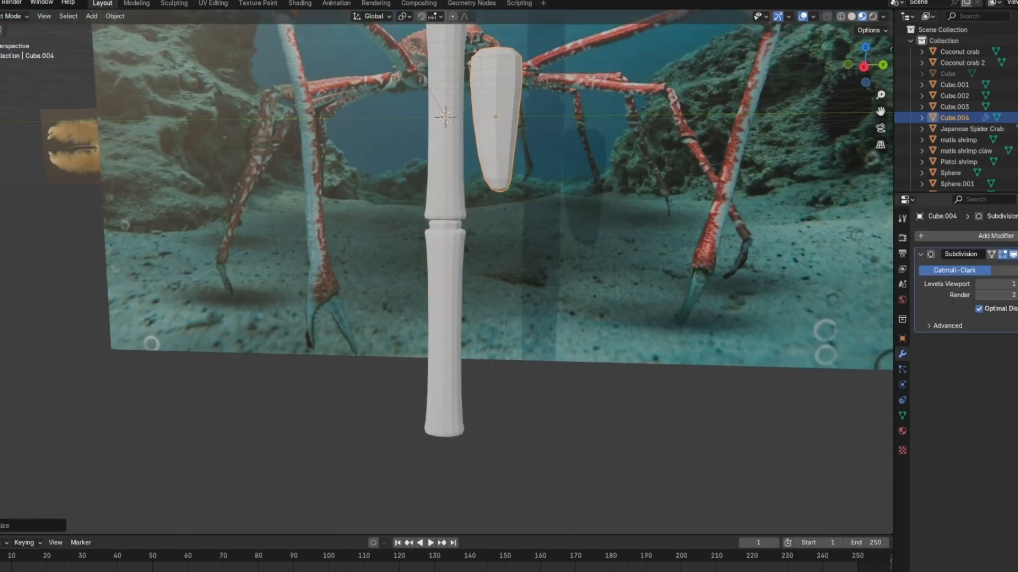
Step: Move the claw piece down along Z, centre it under the lowest leg segment and rescale it
key("g")
key("z")
left_click(603, 481)
middle_click_drag(604, 481, 592, 301, "shift")
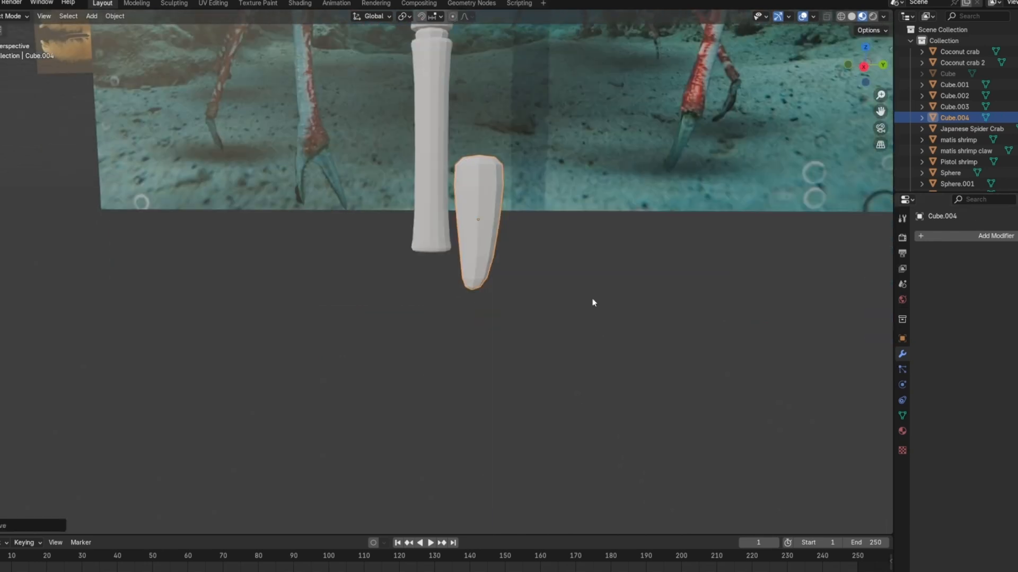
scroll(593, 301, "up", 4)
key("g")
left_click(535, 347)
key("s")
Step: Duplicate the joint ball above the lowest leg segment and move the copy down along Z to the claw
left_click(428, 159)
left_click(427, 156)
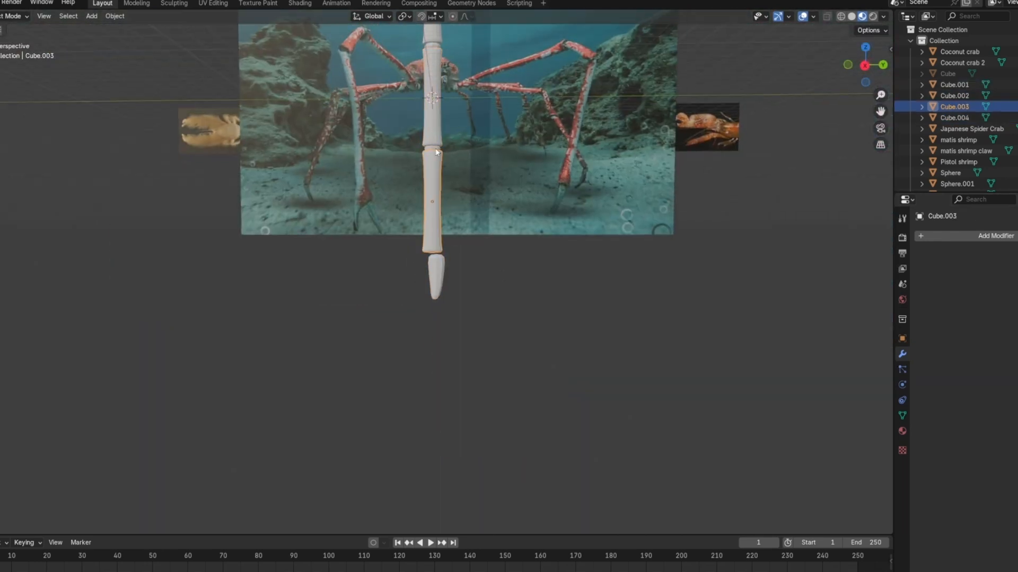
middle_click_drag(428, 156, 443, 167)
key("z")
left_click(454, 309)
Step: Align the new ball along Y, scale it and set it in Z between the leg end and claw
scroll(455, 309, "up", 8)
middle_click_drag(541, 281, 562, 289)
key("g")
key("y")
left_click(541, 295)
key("s")
left_click(479, 329)
middle_click_drag(479, 329, 531, 325)
key("g")
key("z")
left_click(475, 226)
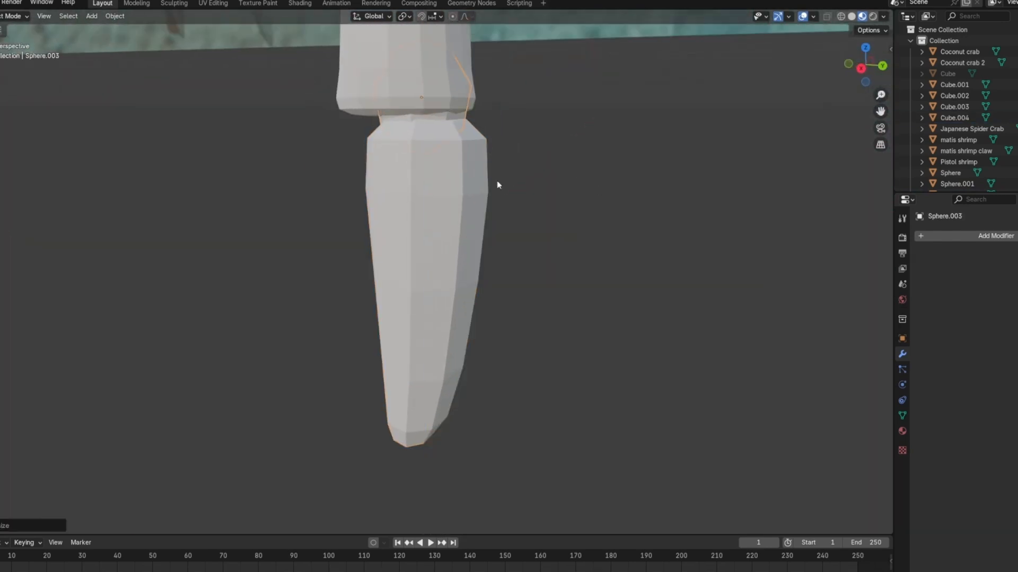
Step: In edit mode, select the faces along one side of the lowest leg segment's bottom end
middle_click_drag(552, 199, 565, 210)
left_click(564, 210)
scroll(616, 246, "down", 3)
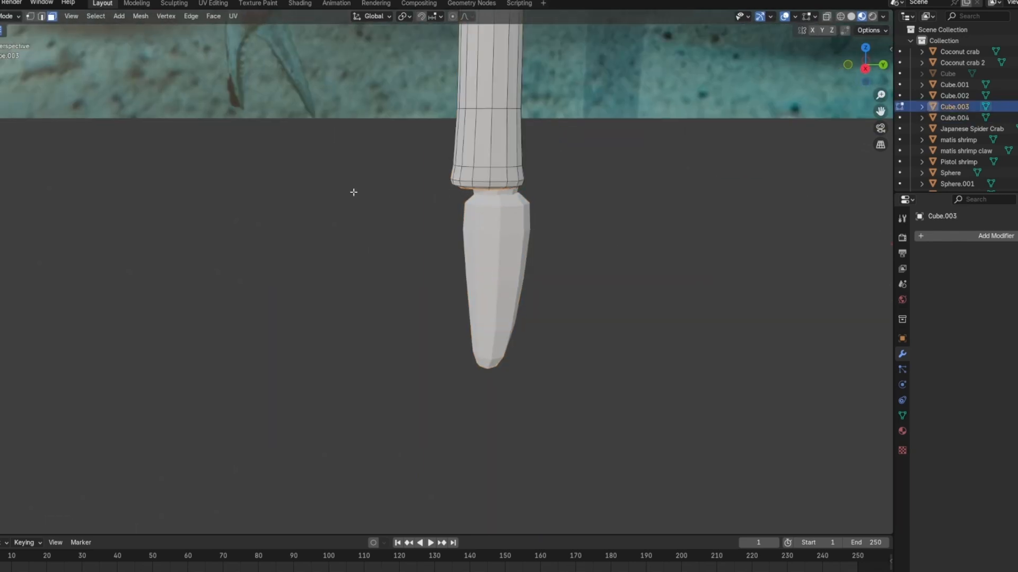
middle_click_drag(353, 192, 439, 174)
scroll(422, 284, "up", 3)
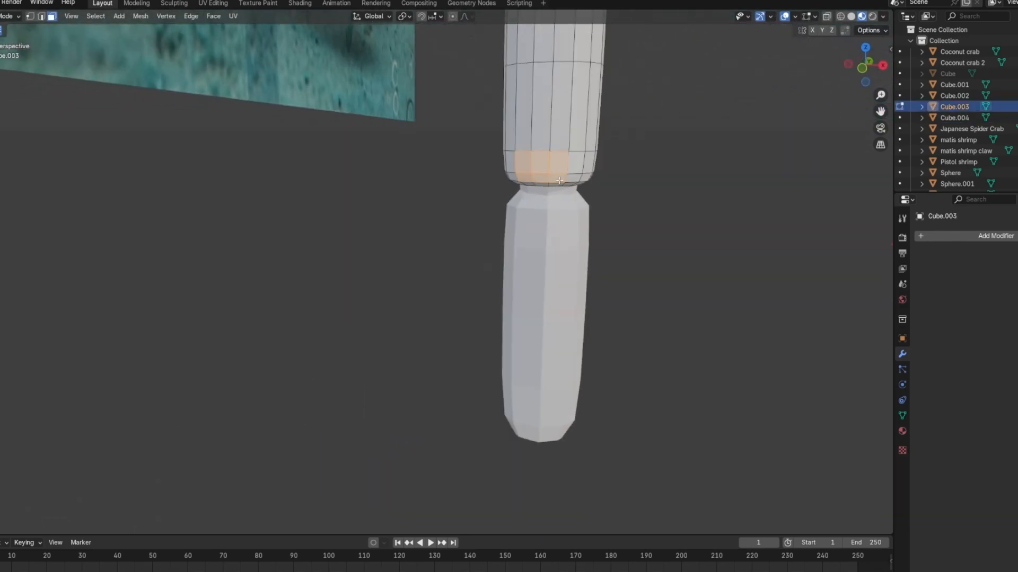
middle_click_drag(559, 180, 535, 178)
left_click_drag(538, 172, 559, 180, "shift")
middle_click_drag(559, 180, 561, 132)
left_click_drag(543, 114, 565, 112, "shift")
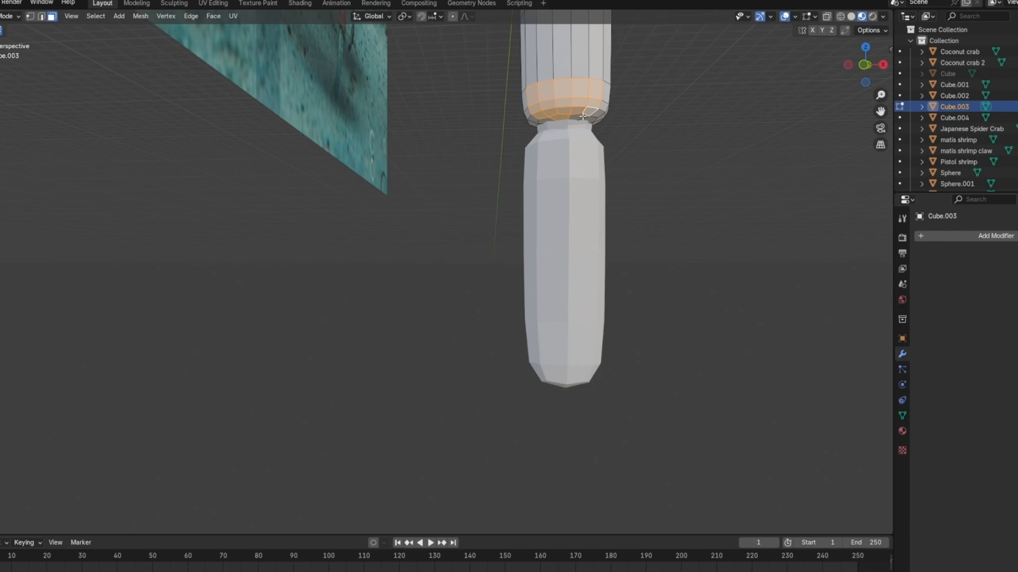
Step: Try to extrude the selected faces outward into a side finger and shift its end along Z
key("e")
middle_click_drag(573, 137, 300, 205)
left_click(290, 242)
middle_click_drag(201, 135, 178, 240)
left_click(173, 175)
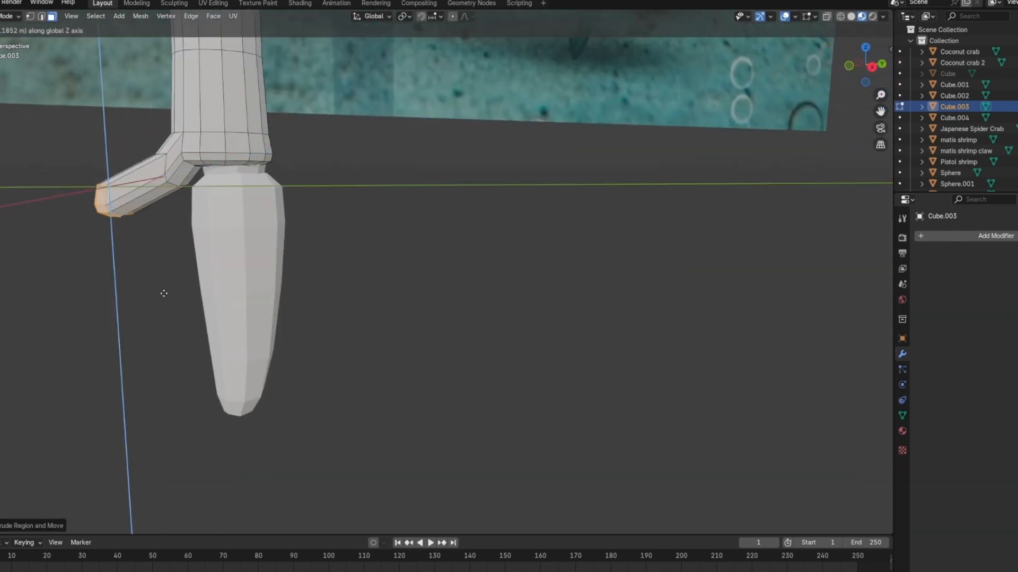
left_click(265, 361)
Step: Try to shape the extruded finger's end by rotating it and scaling it along X and Z
middle_click_drag(265, 360, 339, 312)
key("s")
left_click(306, 292)
key("s")
key("x")
left_click(367, 351)
key("r")
middle_click_drag(371, 354, 250, 338)
left_click(379, 359)
key("x")
key("Escape")
key("s")
key("z")
left_click(369, 402)
Step: Undo the finger extrusion through the undo history and return to object mode
left_click(1, 2)
left_click(15, 15)
middle_click_drag(356, 308, 201, 281)
mouse_move(17, 37)
left_click(134, 211)
key("Tab")
scroll(279, 188, "down", 4)
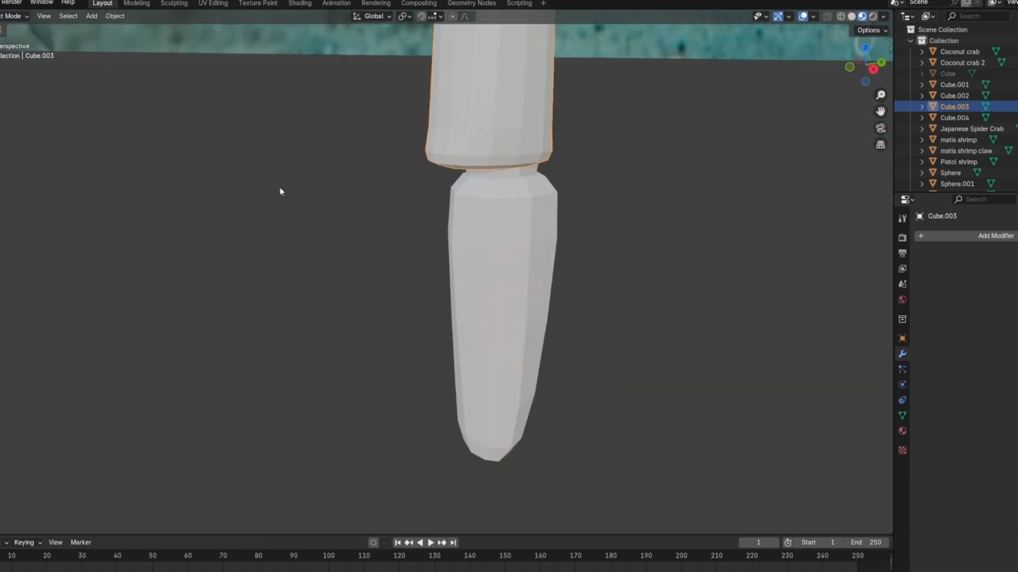
Step: Duplicate the claw piece, shift the copy beside it along Y and rotate the copy
left_click(490, 268)
middle_click_drag(499, 271, 473, 275)
scroll(470, 275, "up", 1)
key("shift+d")
key("y")
key("z")
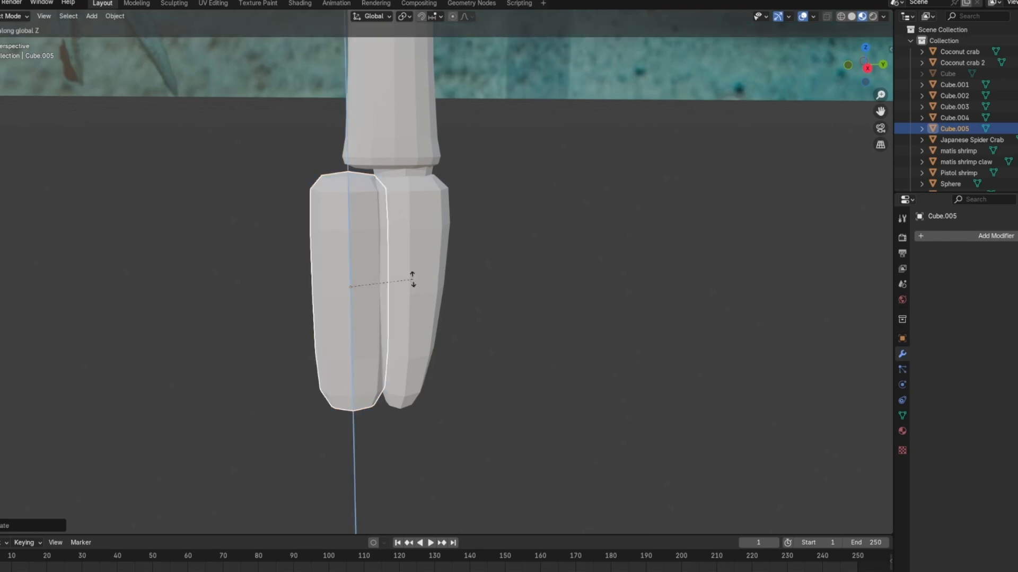
Step: Make the copied claw piece slimmer and longer, and raise it against the side of the leg's lower end
key("s")
key("shift+z")
key("z")
left_click(366, 352)
key("g")
key("shift+z")
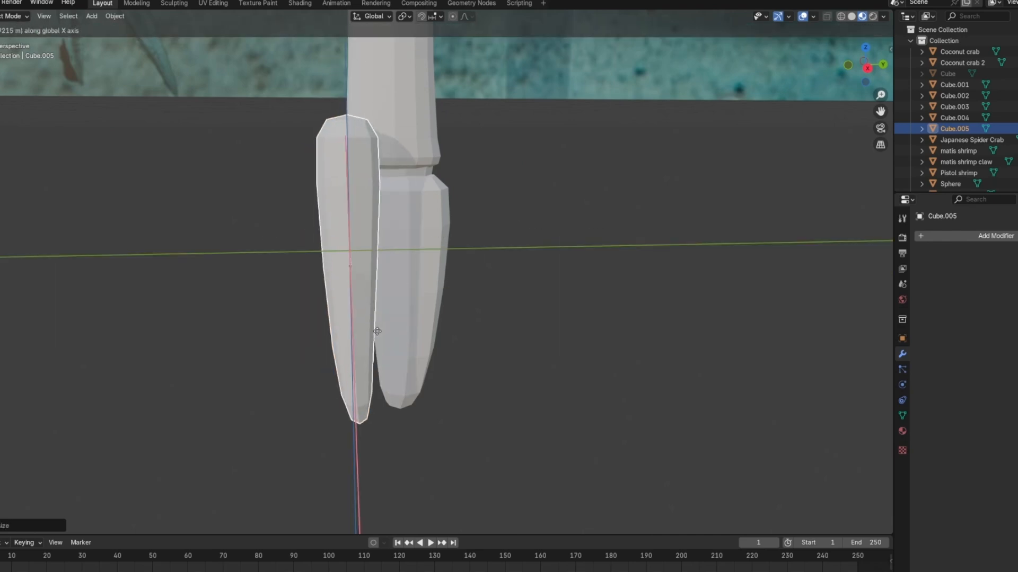
key("z")
left_click(376, 339)
middle_click_drag(377, 339, 422, 247)
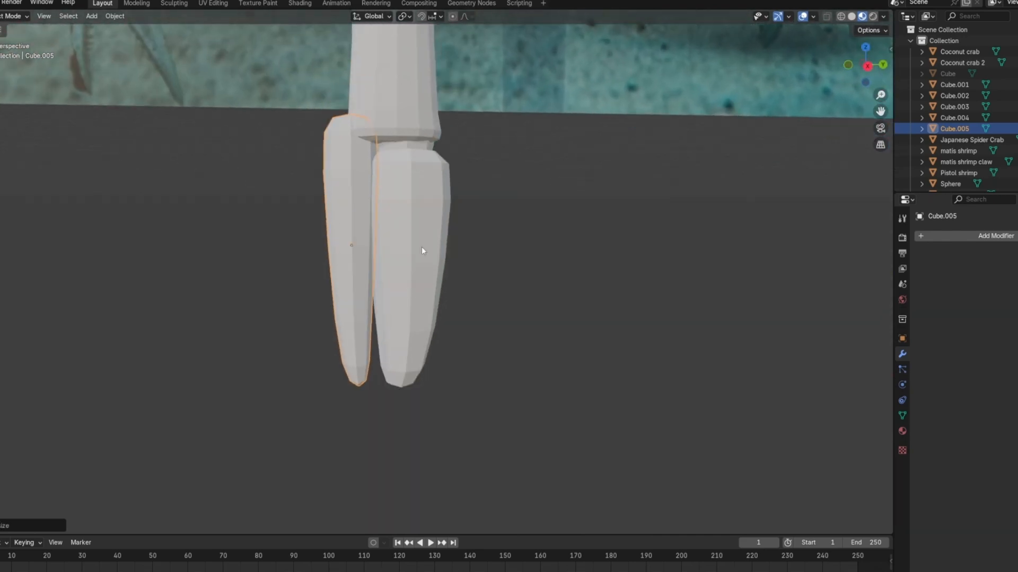
key("ctrl+z")
Step: Move the original claw piece and its joint ball along Y away from the slim copy
middle_click_drag(426, 146, 426, 165)
left_click(426, 165, "shift")
key("g")
middle_click_drag(471, 236, 484, 239)
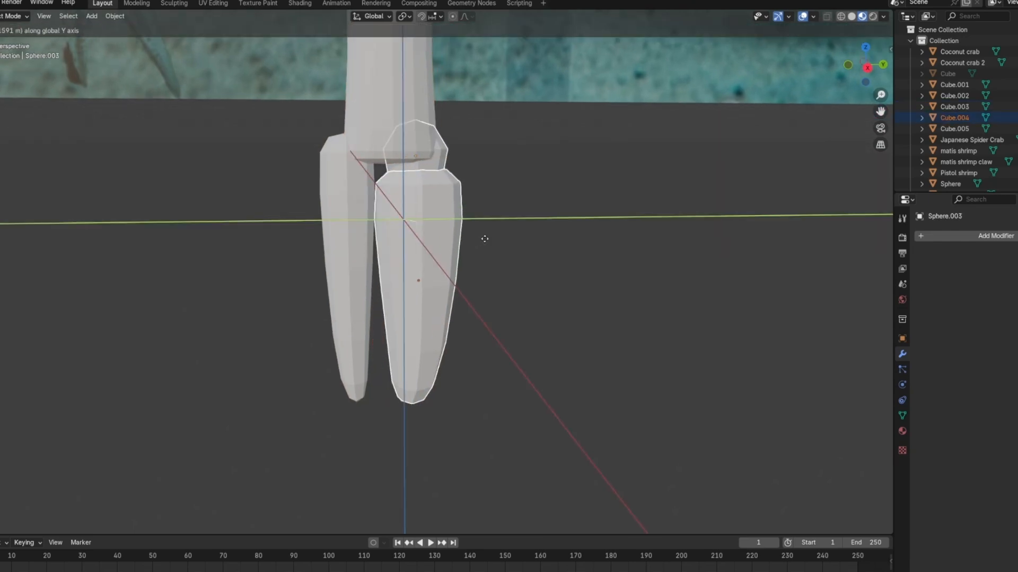
left_click(484, 239)
Step: Enter edit mode on the slim claw piece in solid X-ray view and select its top faces
left_click(352, 233)
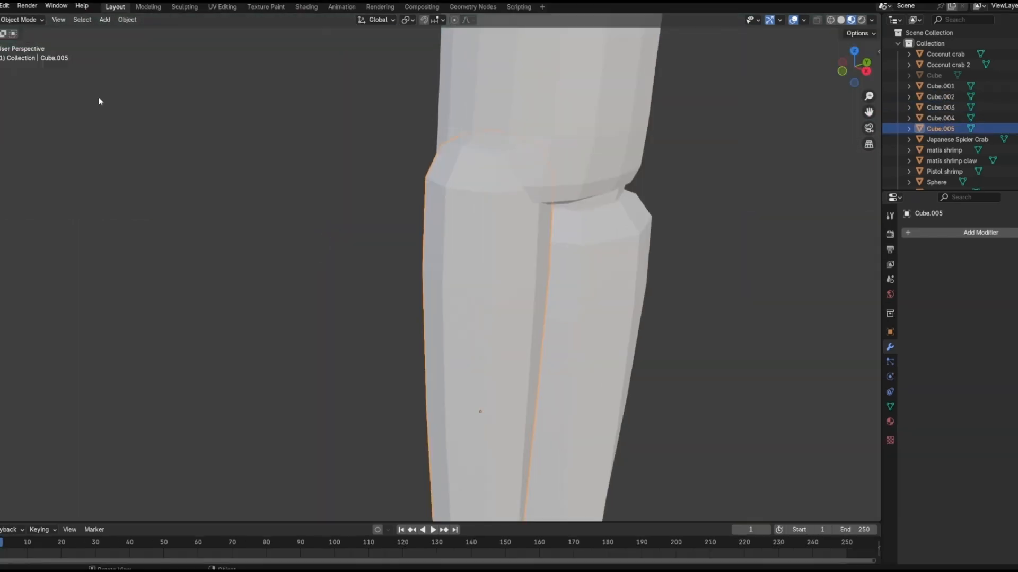
key("Tab")
middle_click_drag(500, 149, 471, 222)
left_click(472, 246)
left_click(830, 21)
left_click(840, 20)
left_click(816, 21)
scroll(572, 234, "up", 4)
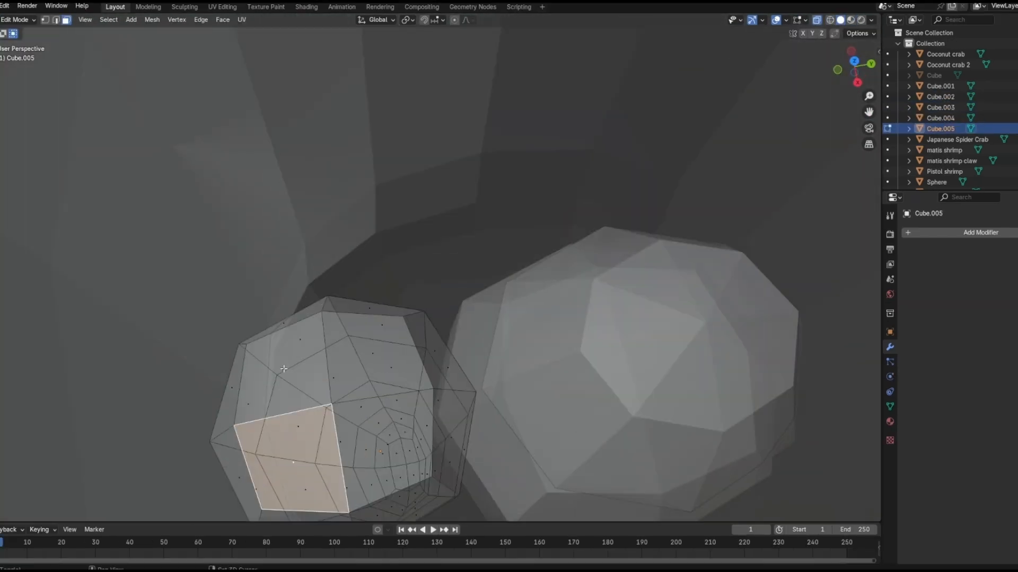
key("ctrl+KP_Add")
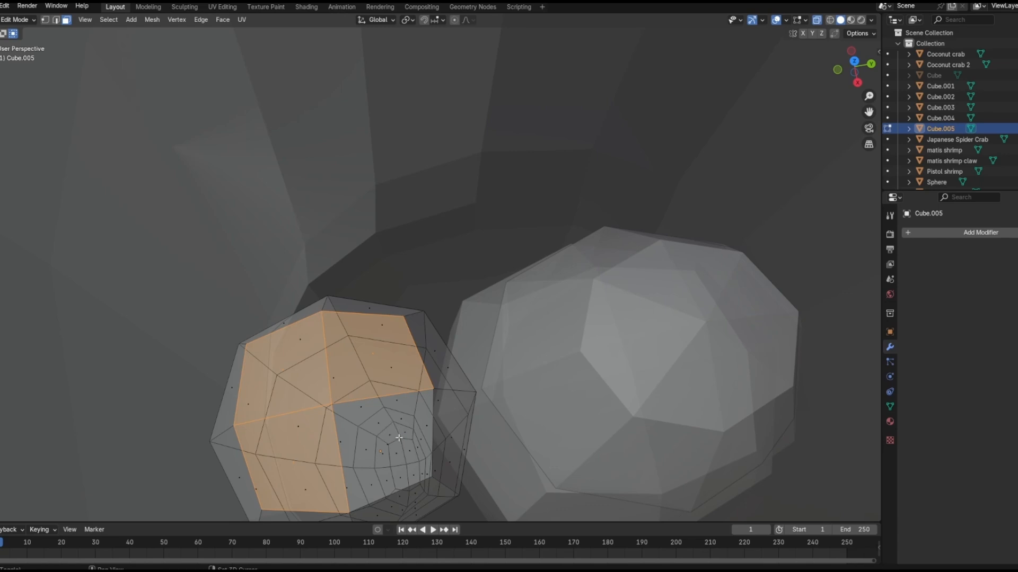
left_click(405, 430, "shift")
Step: Move the selected top faces to tuck into the leg's lower end, with X-ray turned off, and leave edit mode
middle_click_drag(414, 424, 522, 334)
key("g")
left_click(511, 288)
scroll(530, 275, "down", 9)
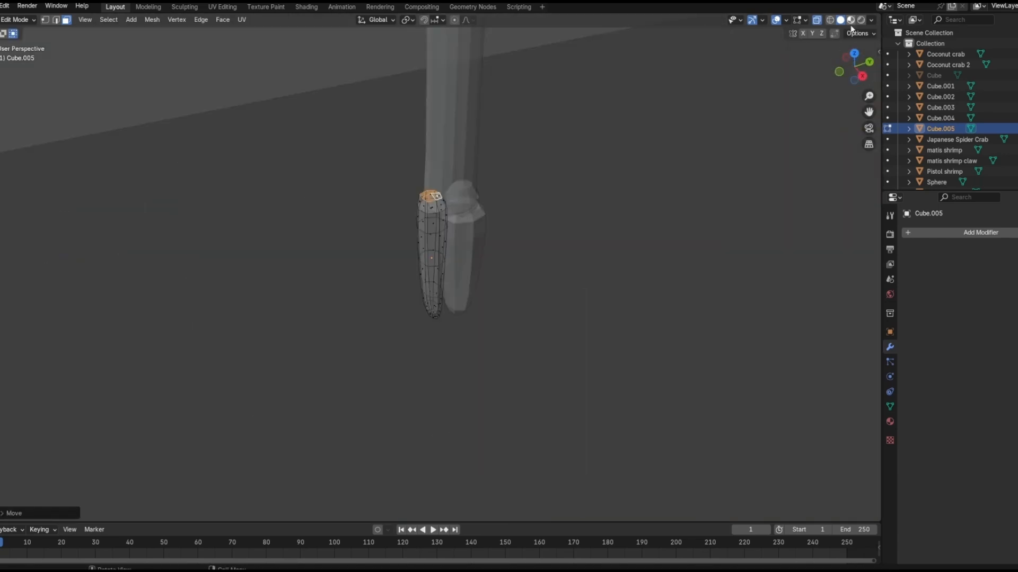
left_click(817, 20)
middle_click_drag(689, 159, 668, 179)
middle_click_drag(541, 250, 560, 237)
key("g")
key("z")
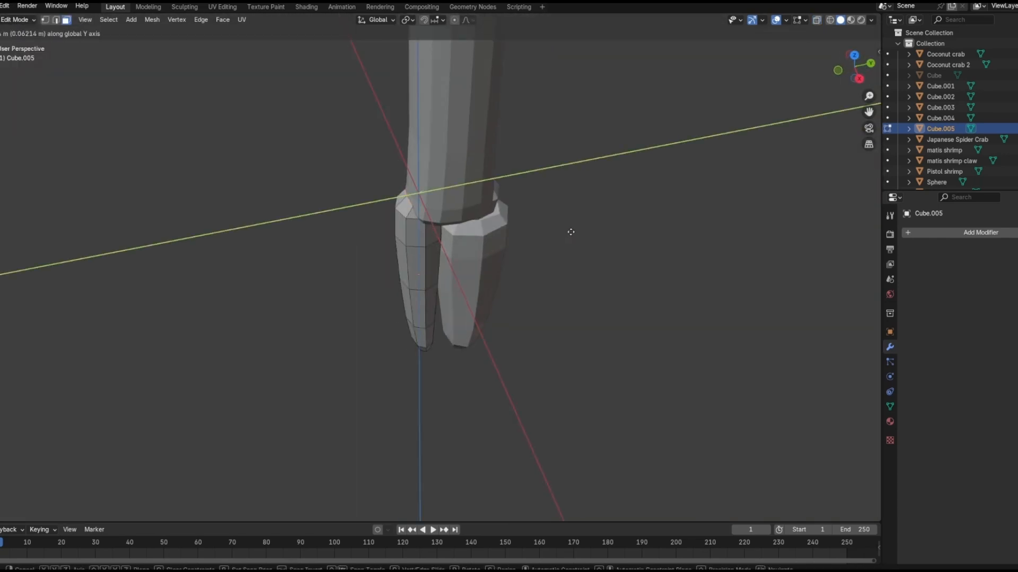
left_click(13, 35)
Step: Lengthen the wider claw piece along Z and rescale its thickness to match the slim one
middle_click_drag(424, 207, 455, 231)
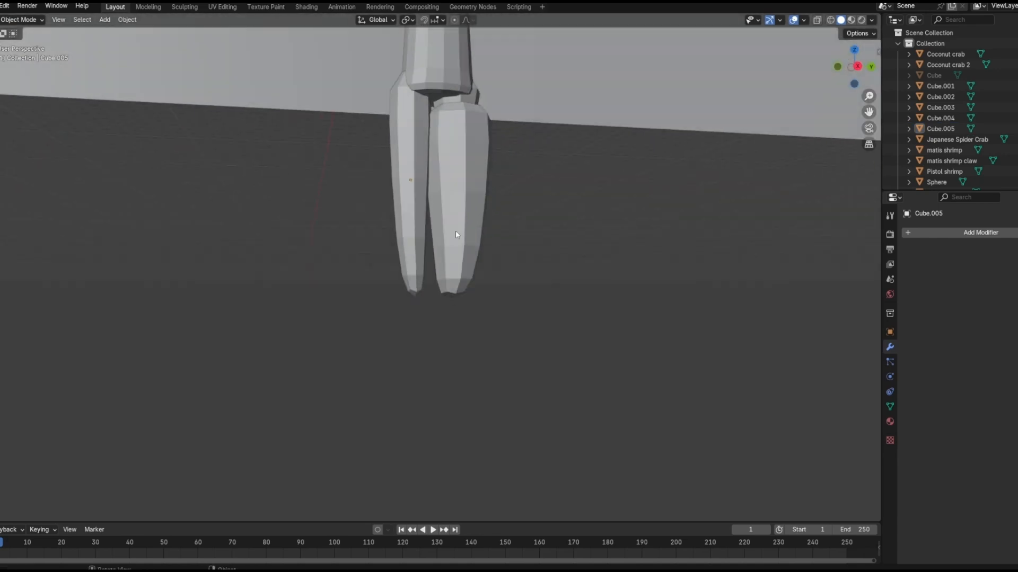
left_click(456, 244)
key("g")
key("z")
left_click(458, 343)
middle_click_drag(458, 343, 448, 357)
key("s")
key("shift+z")
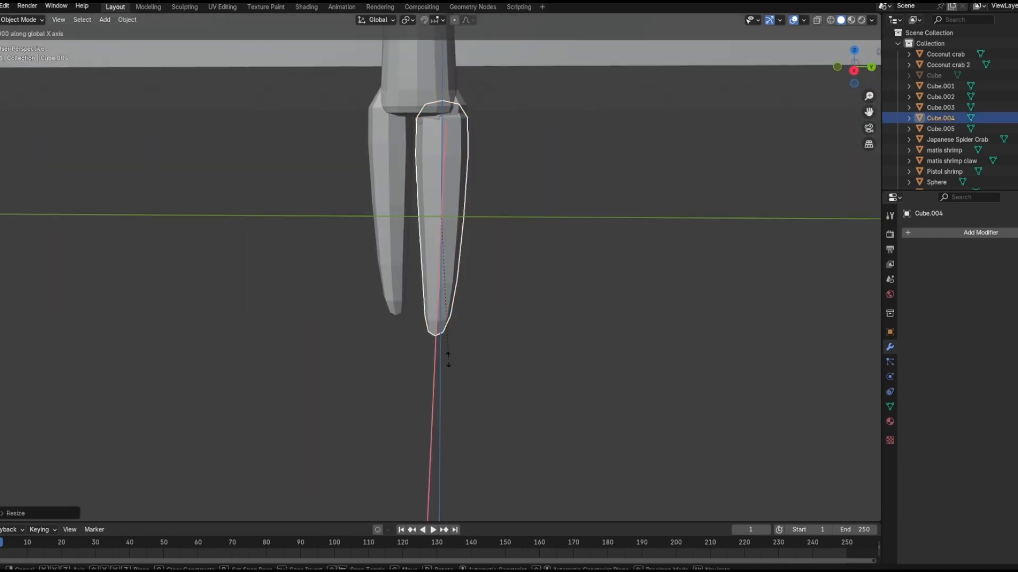
left_click(447, 364)
key("s")
left_click(457, 357)
Step: Move the wider claw piece along Z so its upper end sits around the joint ball
middle_click_drag(543, 276, 504, 261)
scroll(504, 261, "up", 1)
key("g")
key("z")
left_click(496, 251)
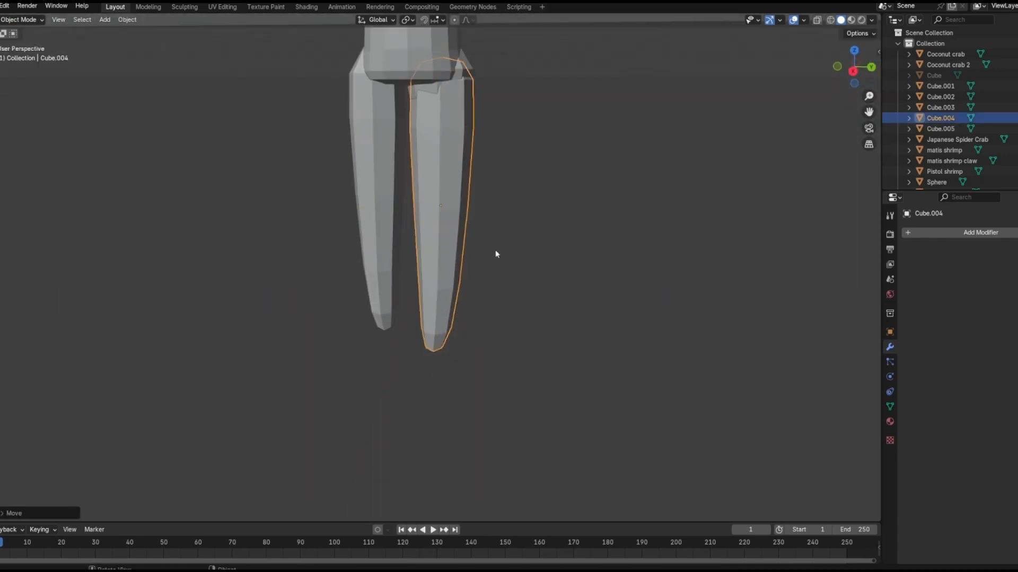
Step: Rescale the wider claw piece and move it along Z so its upper end meets the joint ball
left_click(498, 256)
scroll(504, 256, "up", 1)
key("s")
left_click(507, 259)
key("g")
key("z")
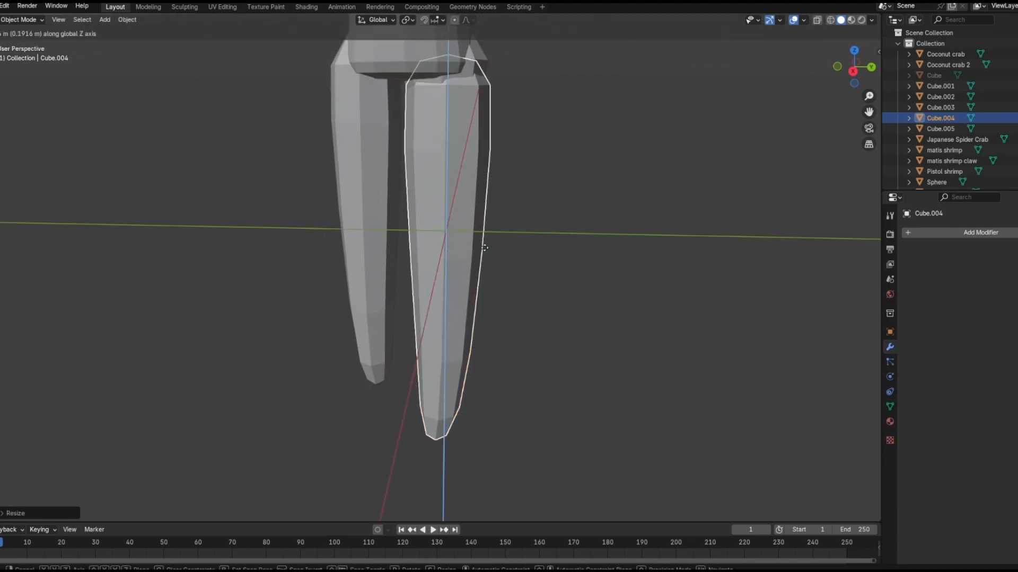
key("s")
left_click(484, 348)
key("g")
key("z")
Step: Select the wider claw piece's top faces in wireframe edit mode and enlarge them about 1.15 times around the joint
key("shift+z")
left_click_drag(386, 58, 520, 126)
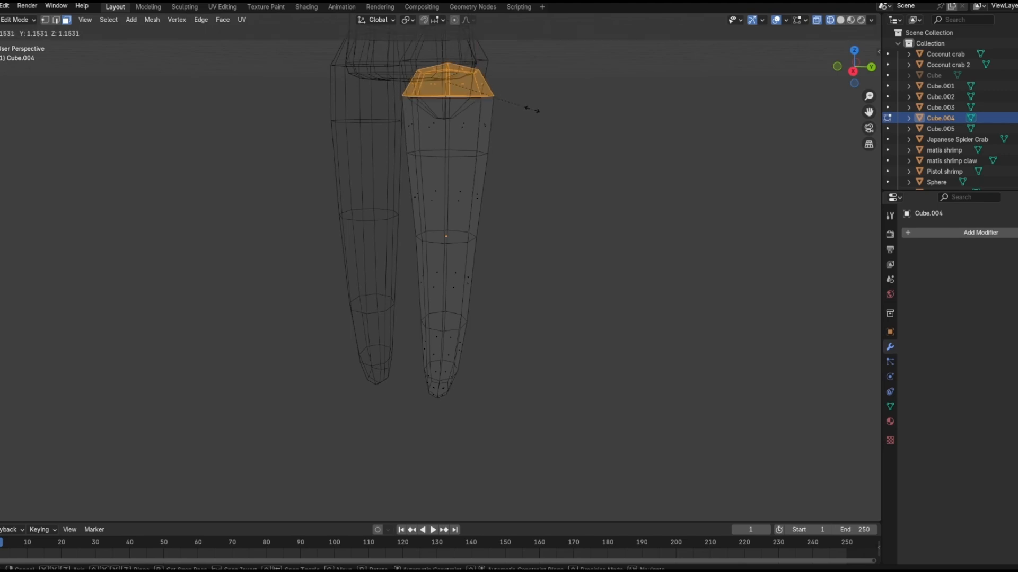
left_click(534, 110)
key("shift+z")
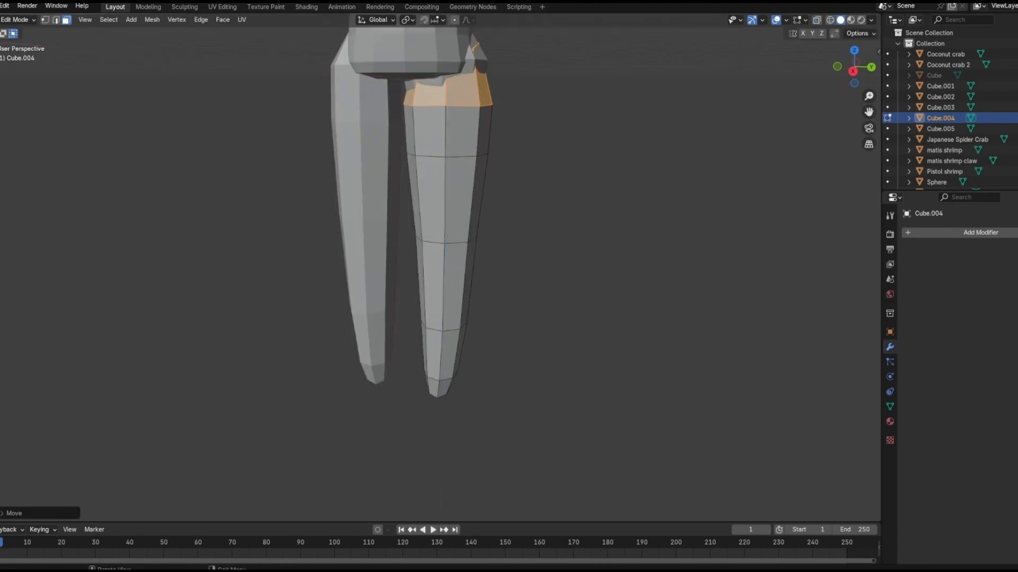
Step: Rescale the whole wider claw piece slightly, adjust its size along Y, and reposition it beside the slim claw piece
key("s")
left_click(458, 258)
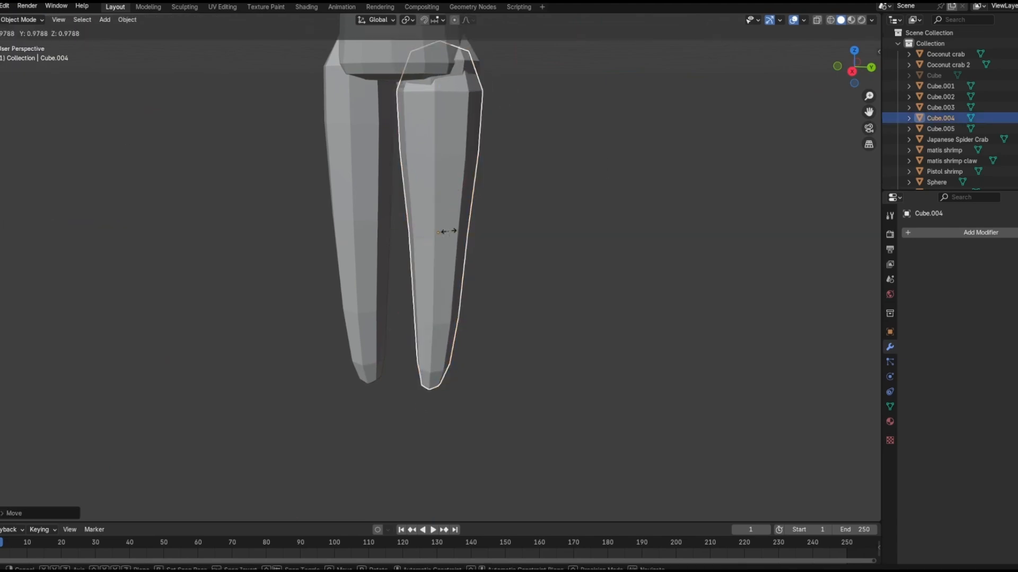
middle_click_drag(484, 239, 727, 162)
scroll(716, 170, "down", 5)
middle_click_drag(588, 218, 366, 247)
key("s")
key("y")
left_click(516, 228)
key("g")
middle_click_drag(516, 228, 505, 230)
left_click(506, 230)
Step: Switch the viewport to material preview shading and enter edit mode on the slim claw piece
left_click(851, 20)
left_click(654, 210)
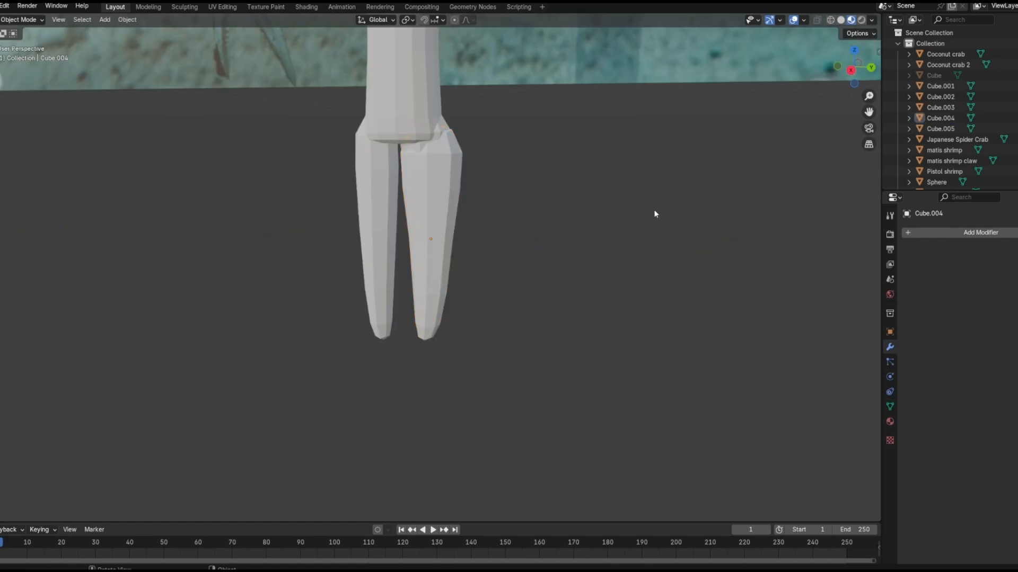
scroll(654, 210, "down", 4)
middle_click_drag(643, 241, 524, 350)
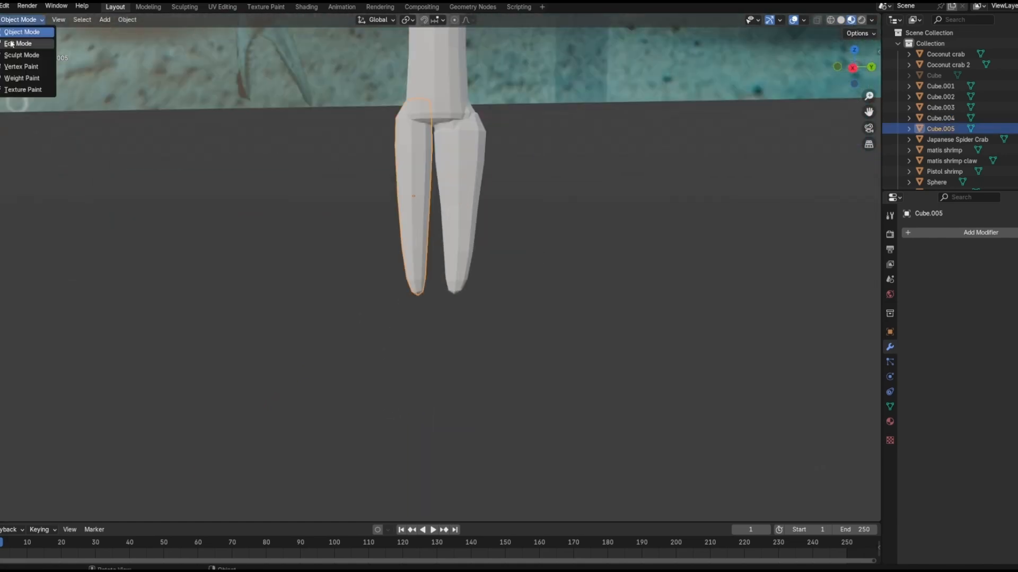
left_click(21, 36)
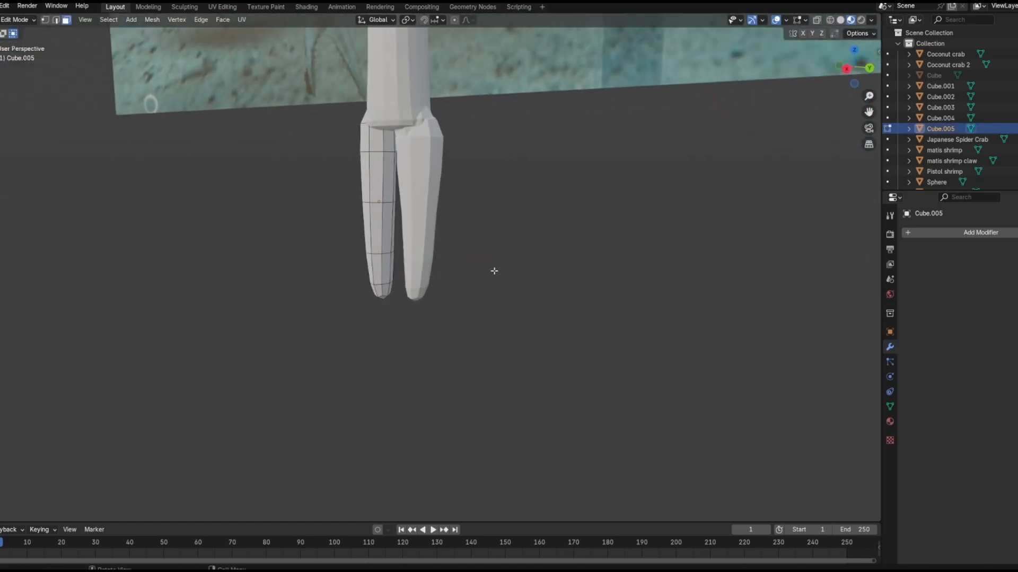
Step: Select spaced faces along the slim claw piece's inner side and extrude them slightly toward the wider piece
scroll(492, 272, "up", 4)
left_click(403, 233)
middle_click_drag(400, 266, 327, 279)
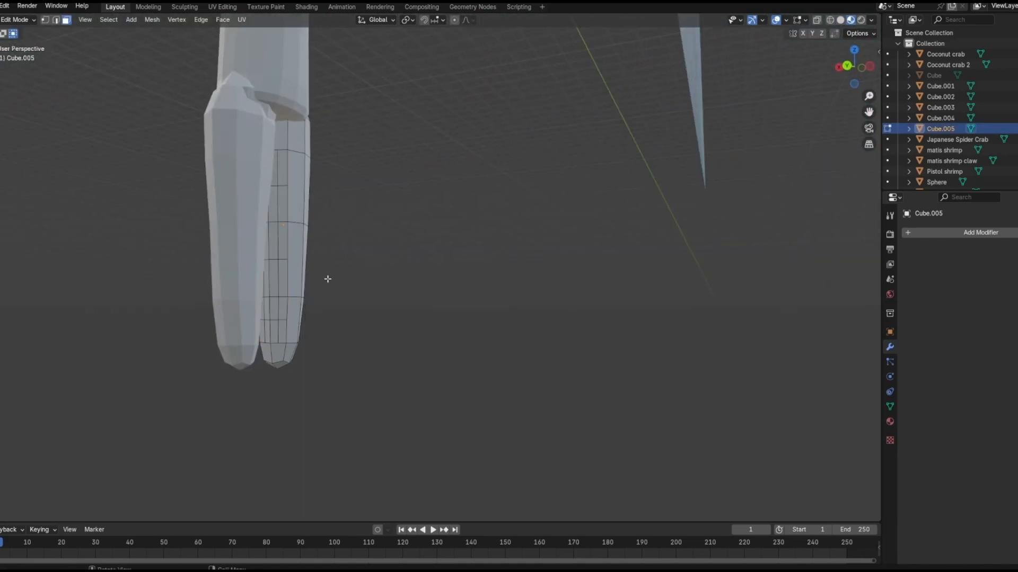
left_click(284, 206, "shift")
middle_click_drag(286, 207, 450, 265)
left_click(325, 324, "shift")
left_click(325, 254, "shift")
middle_click_drag(328, 233, 484, 272)
left_click(281, 172, "shift")
key("e")
left_click(498, 279)
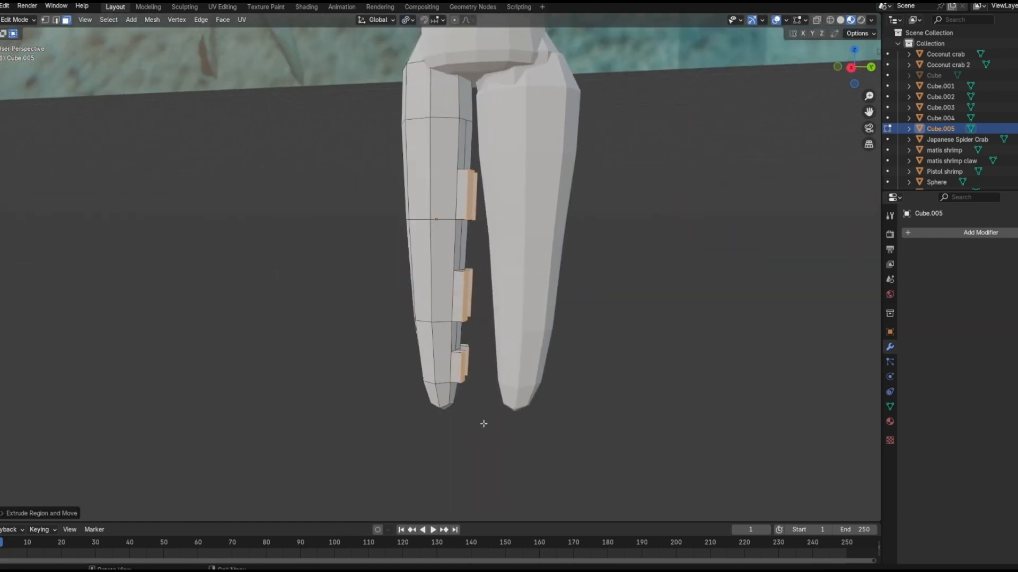
Step: Shrink the extruded faces, extrude them again and taper them into small pointed teeth, leaving edit mode when done
key("s")
left_click(489, 339)
middle_click_drag(489, 339, 371, 349)
key("s")
key("e")
left_click(390, 327)
key("s")
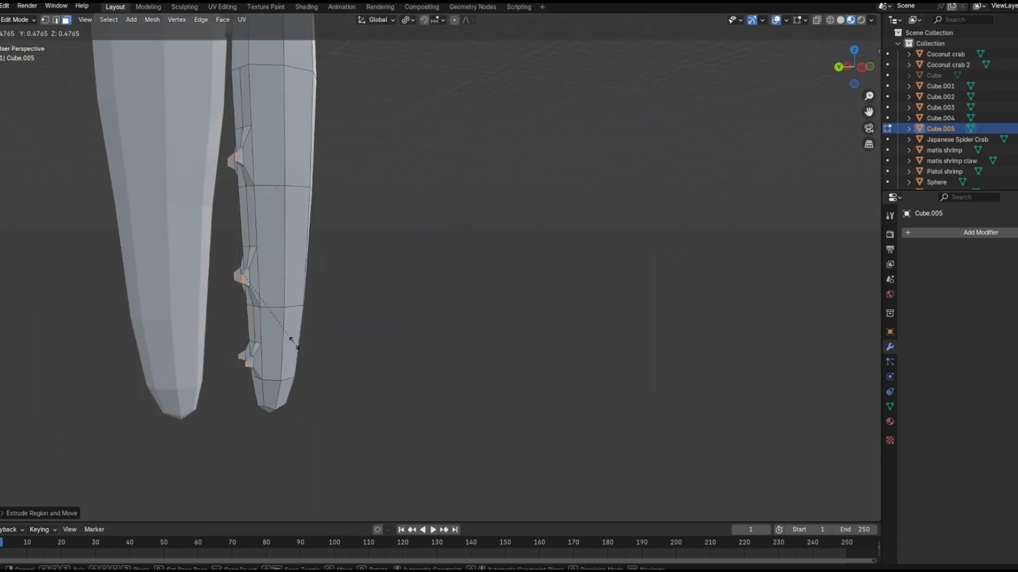
left_click(289, 331)
middle_click_drag(289, 331, 472, 324)
scroll(467, 318, "down", 6)
left_click(18, 21)
left_click(19, 33)
Step: Apply smooth shading to the joint ball at the top of the leg
middle_click_drag(273, 255, 295, 268)
scroll(477, 275, "down", 10)
scroll(487, 276, "up", 2)
scroll(607, 243, "up", 3)
middle_click_drag(593, 318, 585, 419, "shift")
scroll(580, 175, "down", 3)
middle_click_drag(451, 172, 444, 291, "shift")
scroll(445, 291, "up", 3)
right_click(414, 144)
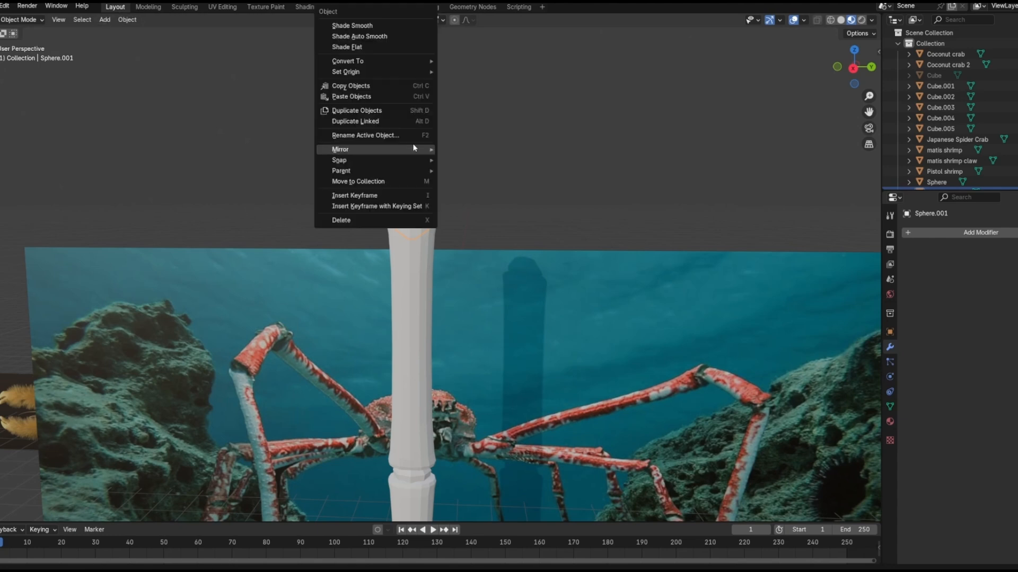
left_click(396, 25)
left_click(390, 167)
scroll(106, 31, "up", 2)
Step: Open the Shading workspace and create a new material for the uppermost joint ball
left_click(307, 7)
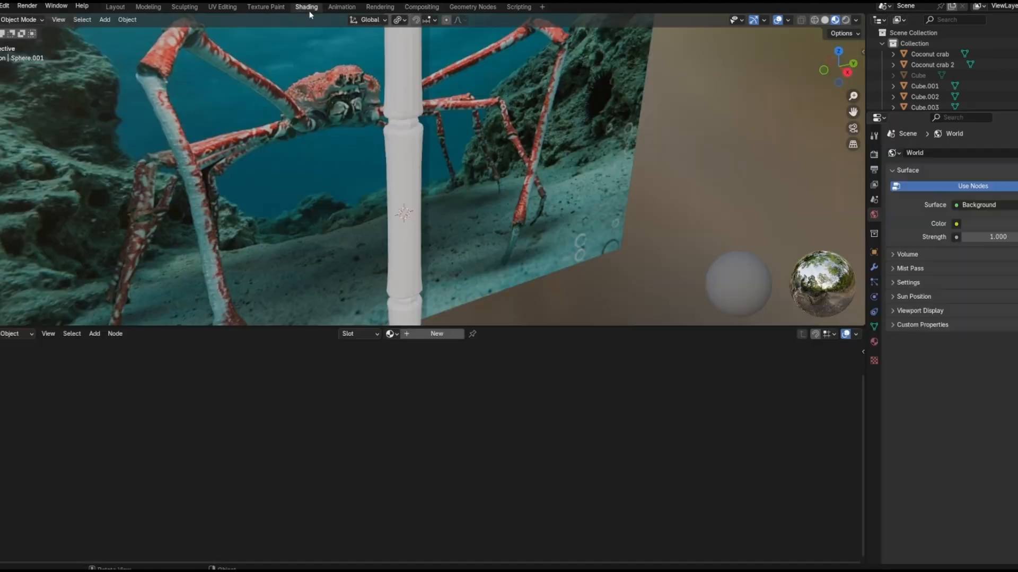
middle_click_drag(451, 159, 466, 106)
mouse_move(466, 79)
middle_mouse_down("shift")
mouse_move(523, 211)
mouse_move(535, 154)
middle_mouse_up("shift")
scroll(530, 159, "up", 3)
left_click(419, 334)
left_click(95, 334)
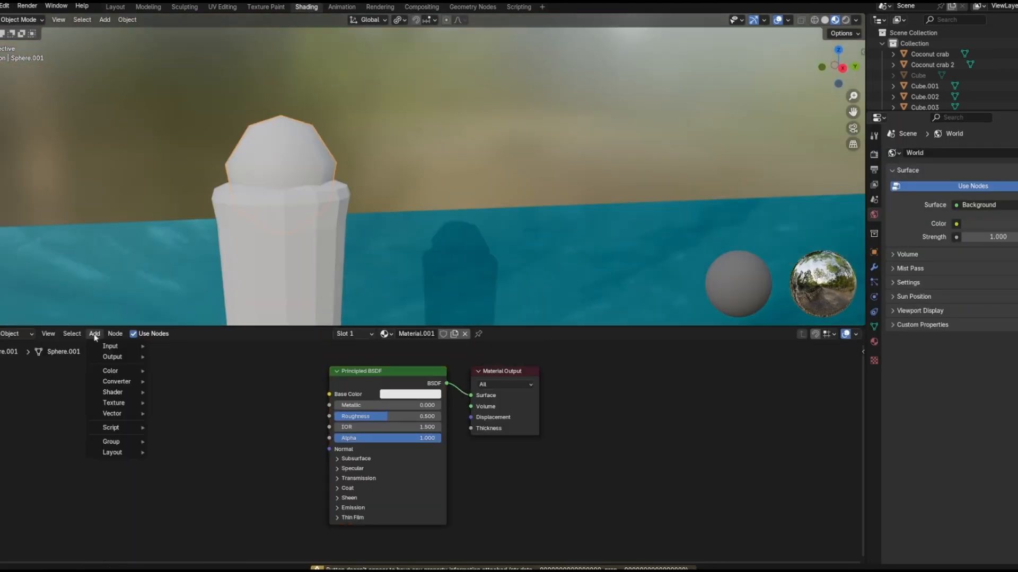
type("no")
left_click(133, 353)
left_click(115, 386)
left_click_drag(355, 372, 297, 380)
right_click(121, 387)
left_click(122, 423)
Step: Add a Wave Texture node and insert a Mix Shader between the Principled BSDF and the Material Output
left_click(94, 334)
type("wa")
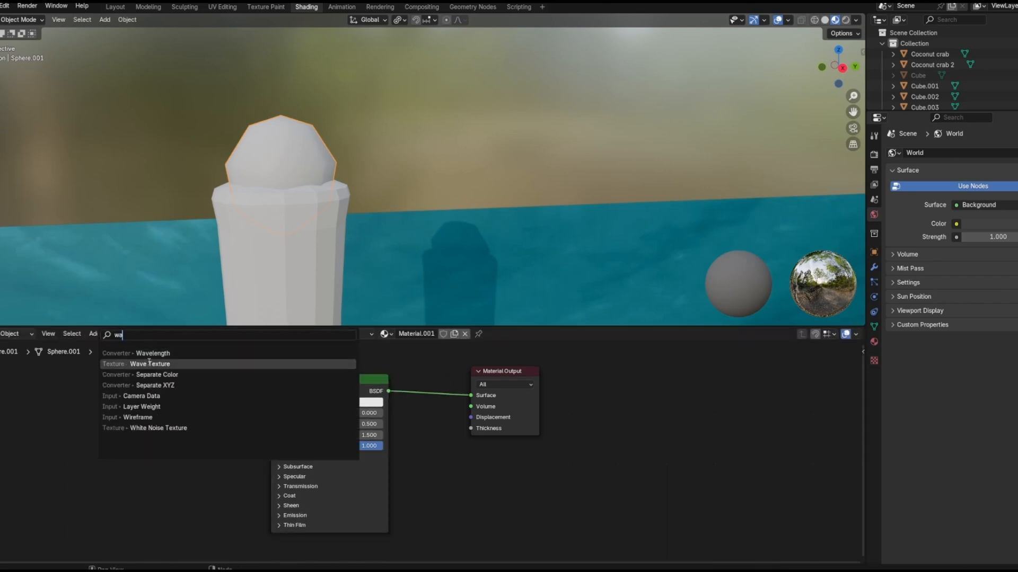
left_click(149, 363)
left_click(149, 371)
type("mix")
left_click(154, 371)
left_click(466, 361)
Step: Drive the mix factor with the wave's Fac; set scale 6.1, distortion 7.6, detail scale 3.8, detail roughness 0.531 and phase offset 2.5
left_click_drag(346, 394, 291, 394)
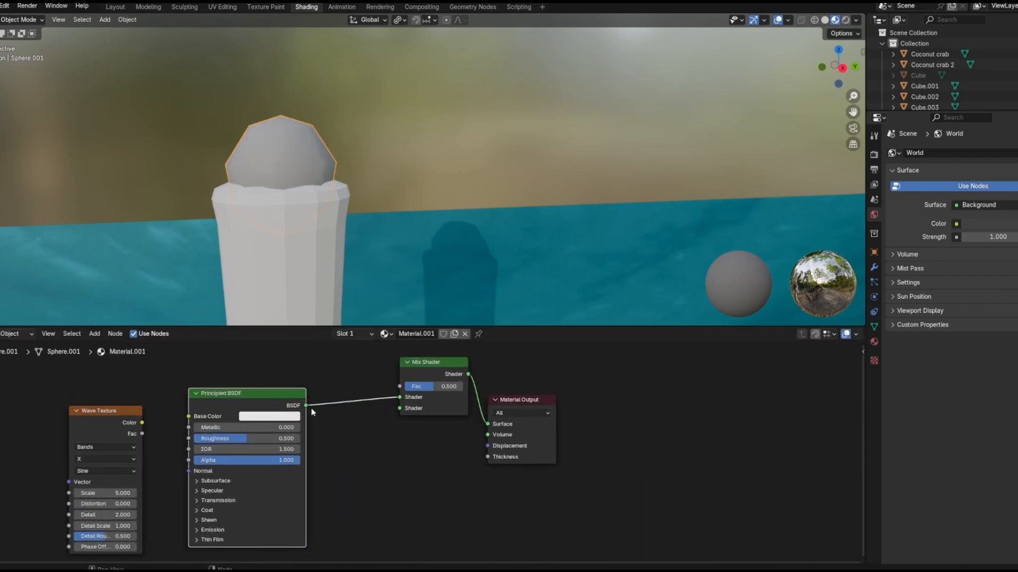
left_click_drag(142, 434, 400, 387)
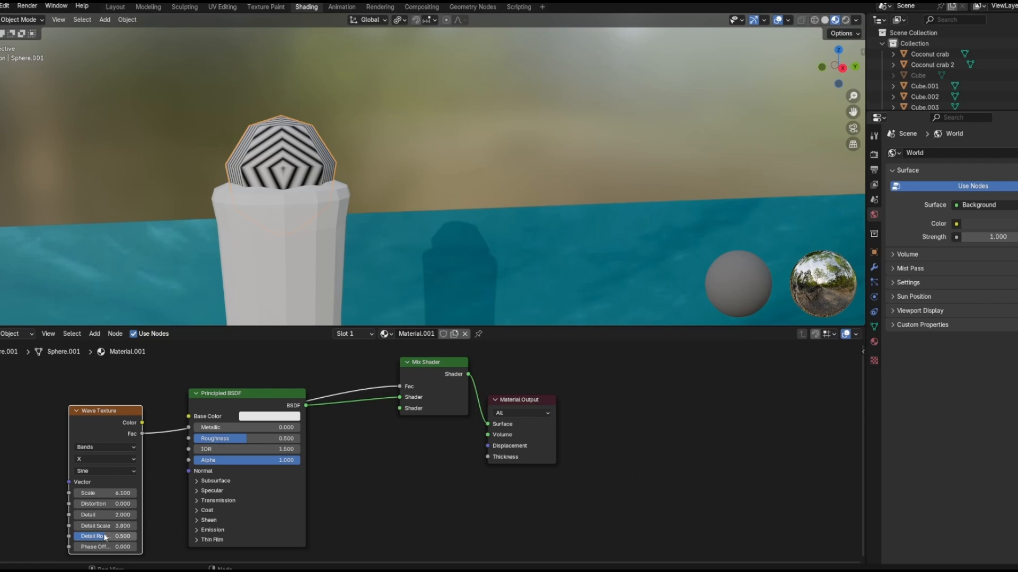
left_click_drag(105, 504, 100, 504)
middle_click_drag(297, 212, 284, 212)
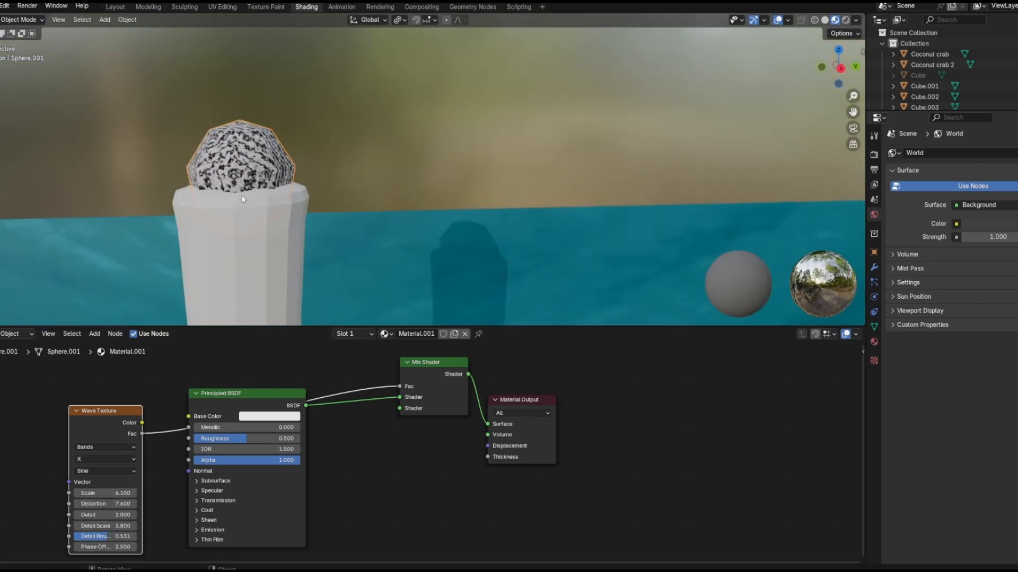
Step: Duplicate the Principled BSDF and connect the copy to the Mix Shader's second shader input
left_click(265, 393)
key("shift+d")
left_click(388, 454)
left_click_drag(428, 467, 399, 409)
Step: Set the base colours of both Principled BSDF nodes to slightly different pale yellows
left_click(393, 478)
left_click(393, 375)
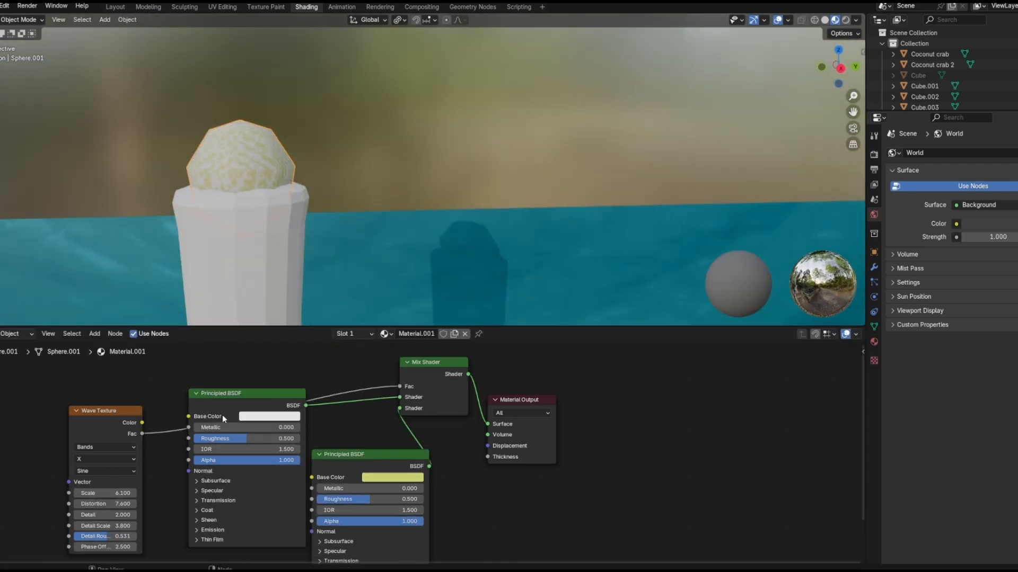
left_click(269, 416)
left_click(282, 313)
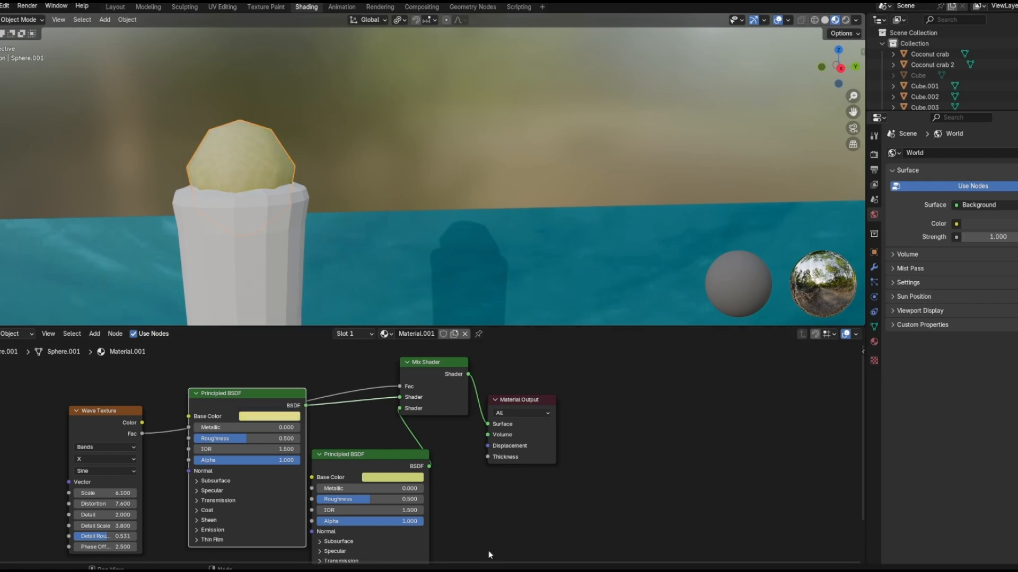
Step: Add a Displacement node to the Material Output and feed its height from the Wave Texture's Fac
left_click_drag(522, 400, 607, 397)
left_click(874, 327)
left_click(874, 342)
scroll(1006, 425, "down", 3)
left_click(980, 295)
left_click(991, 309)
left_click(901, 32)
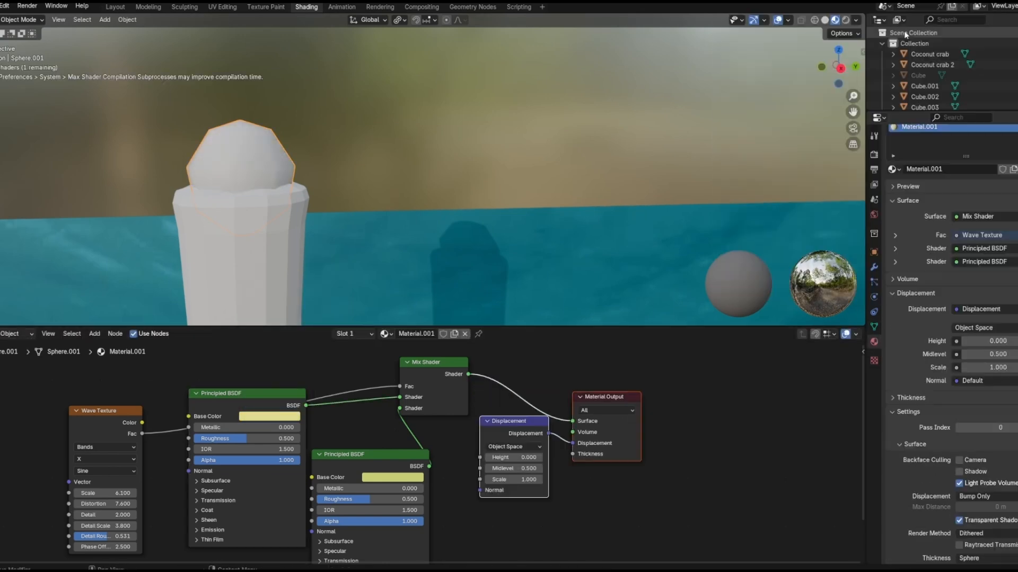
middle_click_drag(453, 443, 464, 413)
left_click_drag(154, 402, 491, 392)
Step: Set the Displacement node's scale to 0.02 for a subtle bumpy surface on the ball
scroll(407, 254, "up", 2)
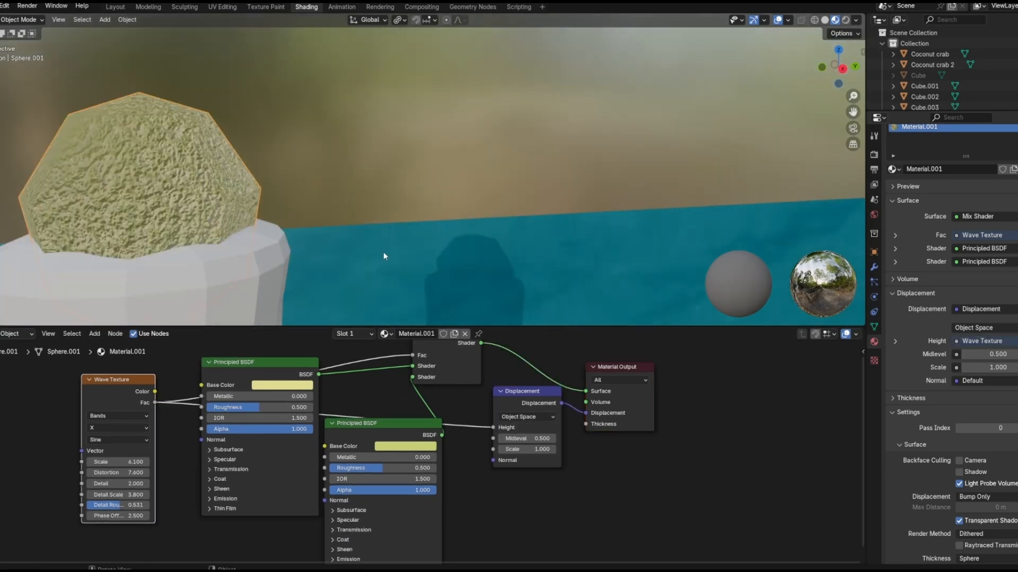
left_click_drag(528, 449, 490, 449)
key("BackSpace")
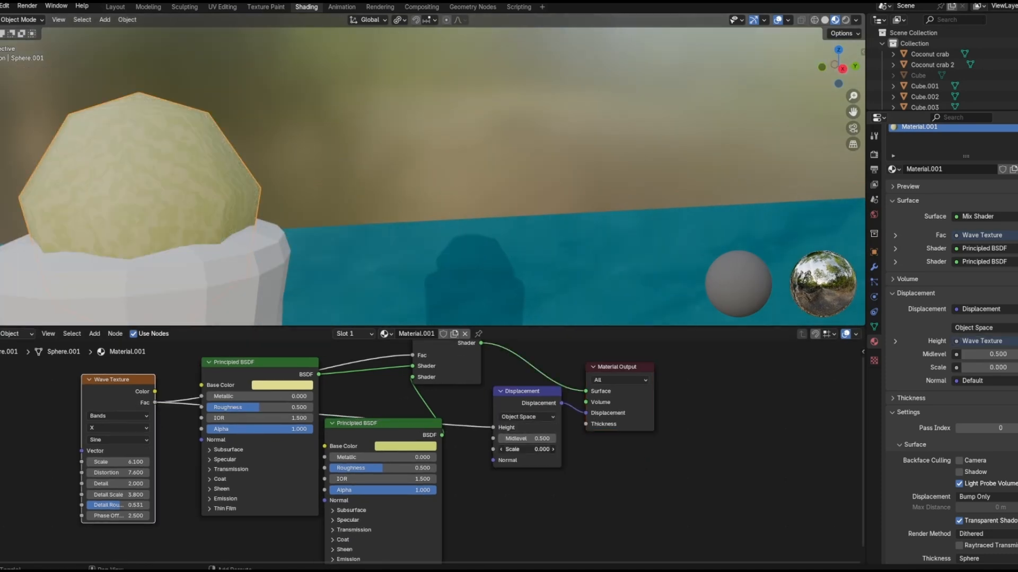
mouse_move(431, 134)
middle_mouse_down()
mouse_move(487, 131)
mouse_move(431, 131)
middle_mouse_up()
scroll(430, 131, "down", 3)
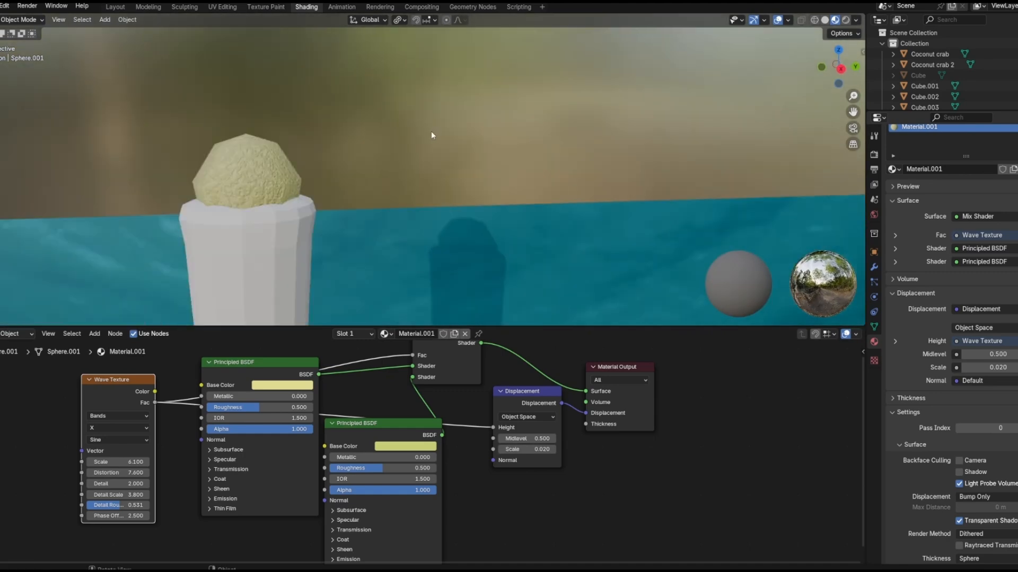
Step: Shade the remaining joint balls down the leg smooth and assign Material.001 to them
scroll(340, 212, "down", 4)
middle_click_drag(424, 297, 455, 165, "shift")
right_click(276, 158)
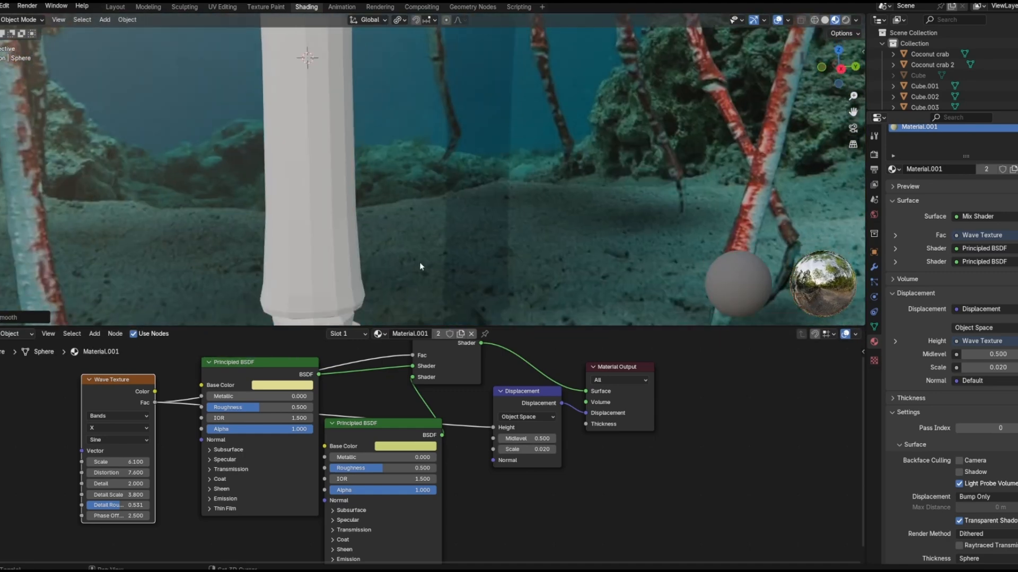
left_click_drag(377, 333, 329, 108)
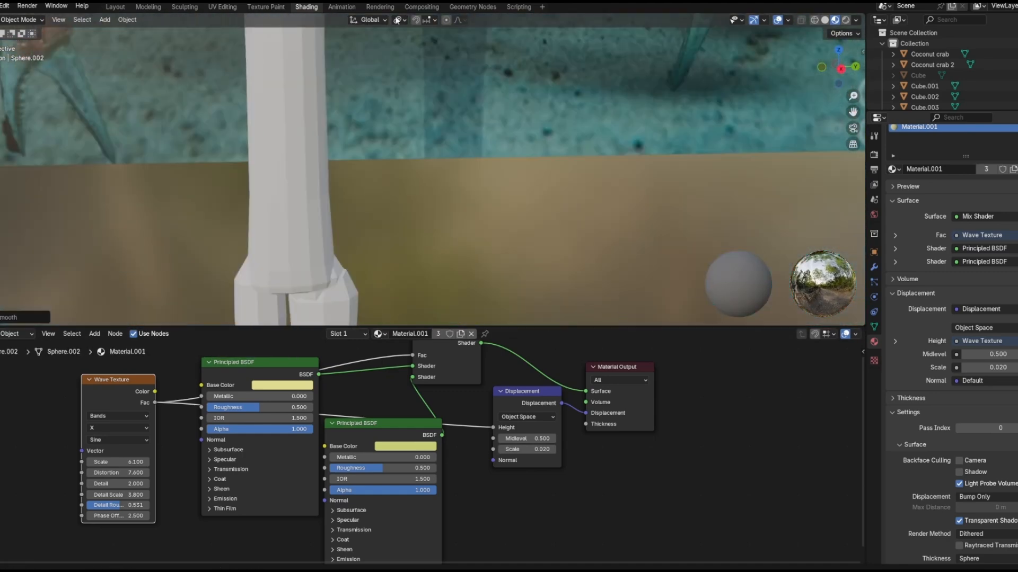
scroll(310, 212, "up", 1)
Step: Set the second Principled BSDF to golden orange with roughness 0.22 and the first one's roughness to 0
left_click(406, 446)
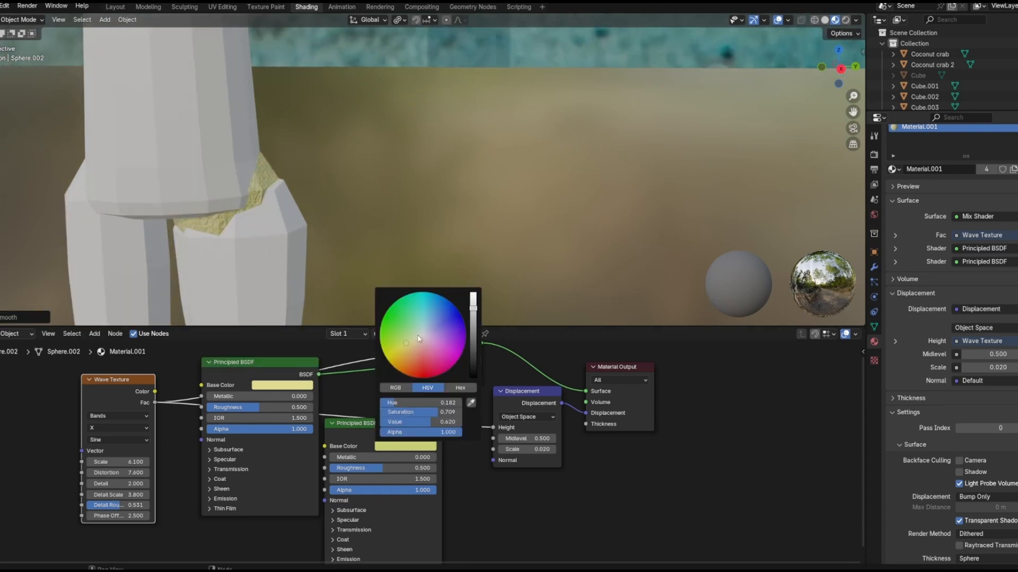
left_click_drag(382, 468, 357, 468)
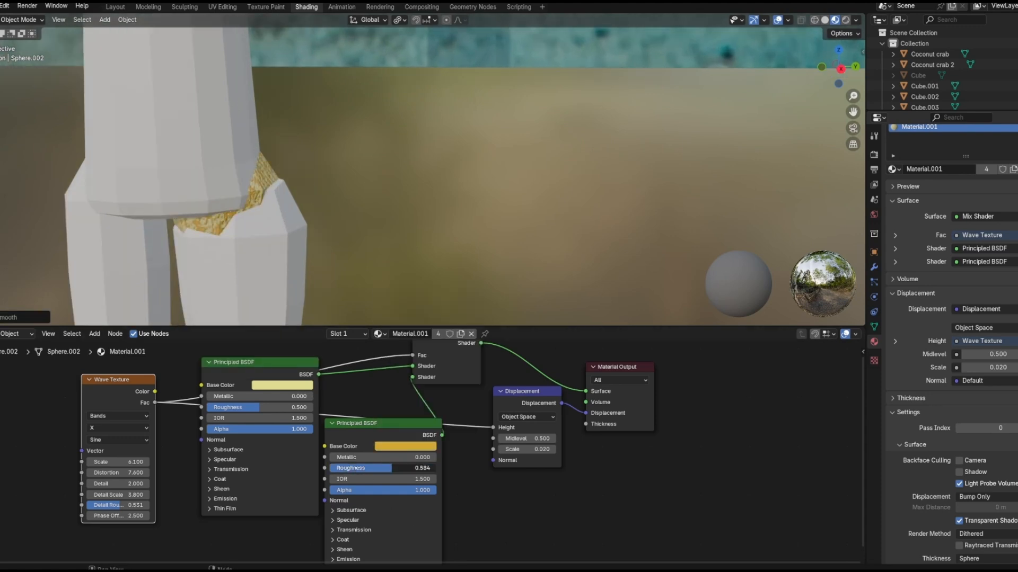
scroll(302, 185, "up", 3)
left_click_drag(243, 407, 255, 401)
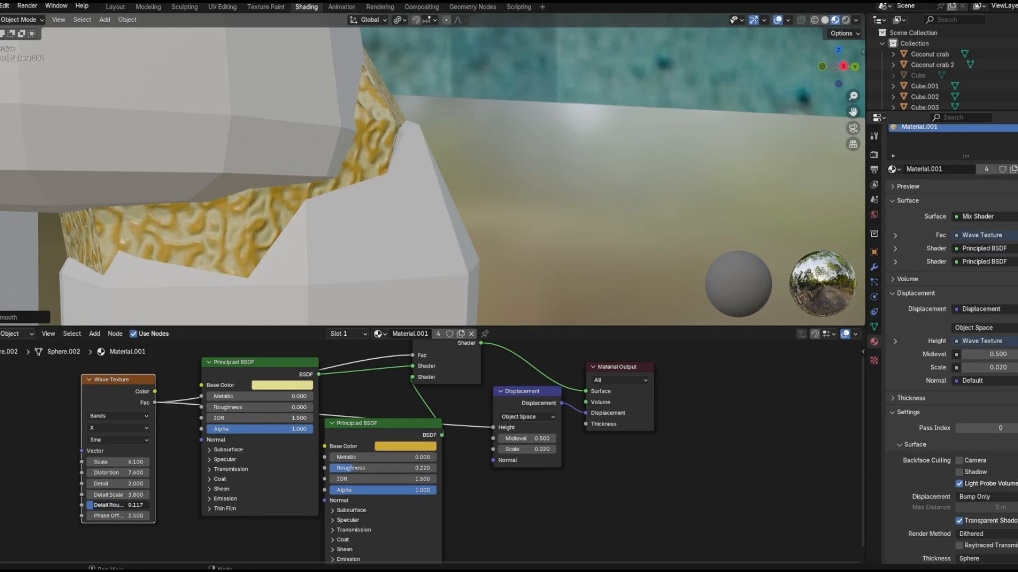
Step: Lower the Wave Texture's detail roughness to about 0.12 and adjust its phase offset
left_click_drag(118, 505, 116, 505)
left_click_drag(117, 516, 133, 516)
Step: Create a new material for the leg segment above the claw and give it an orange-red base colour
scroll(395, 117, "down", 5)
middle_click_drag(395, 116, 377, 154)
scroll(377, 236, "down", 3)
left_click(349, 212)
left_click(438, 335)
left_click(395, 377)
left_click(406, 299)
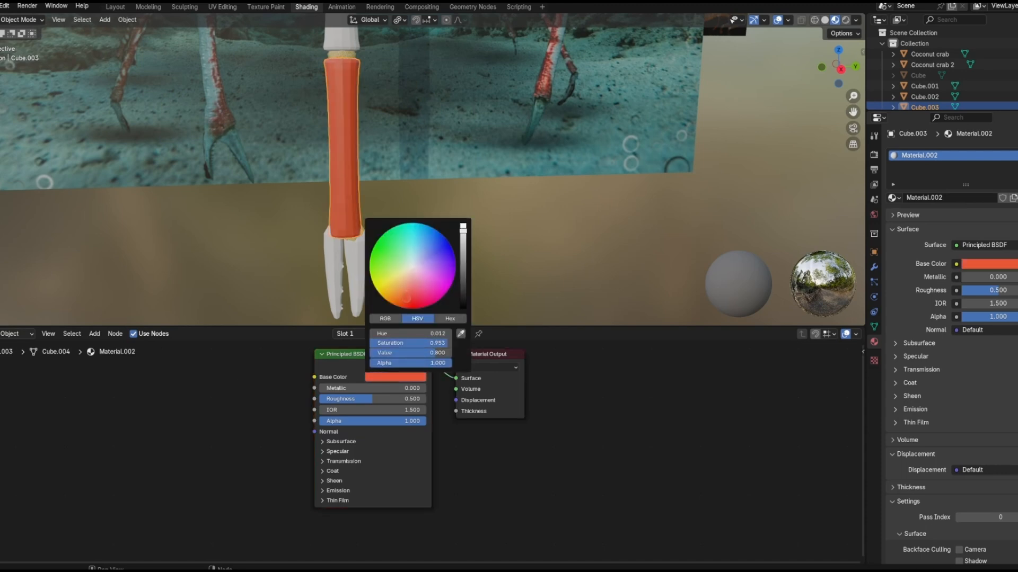
Step: Insert a Mix Shader between the leg segment's Principled BSDF and the Material Output
left_click_drag(488, 354, 620, 368)
left_click(94, 333)
left_click(153, 376)
left_click(500, 362)
Step: Add a Noise Texture driving the mix factor with its Color, using scale 6.7, detail 8.3, lacunarity 2.9 and distortion 0.5
left_click(96, 334)
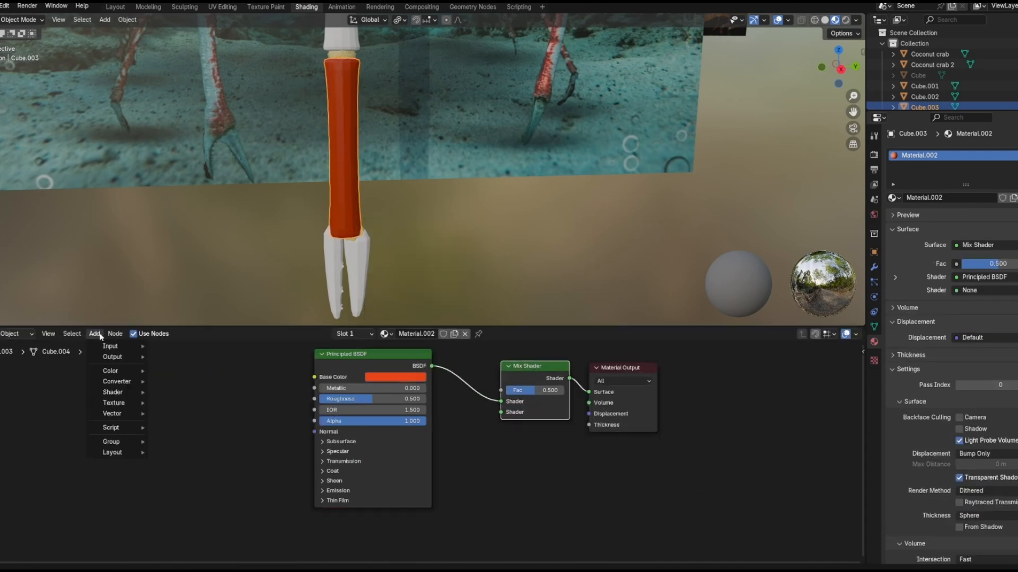
type("noi")
left_click(124, 356)
left_click_drag(201, 403, 500, 390)
scroll(470, 166, "up", 3)
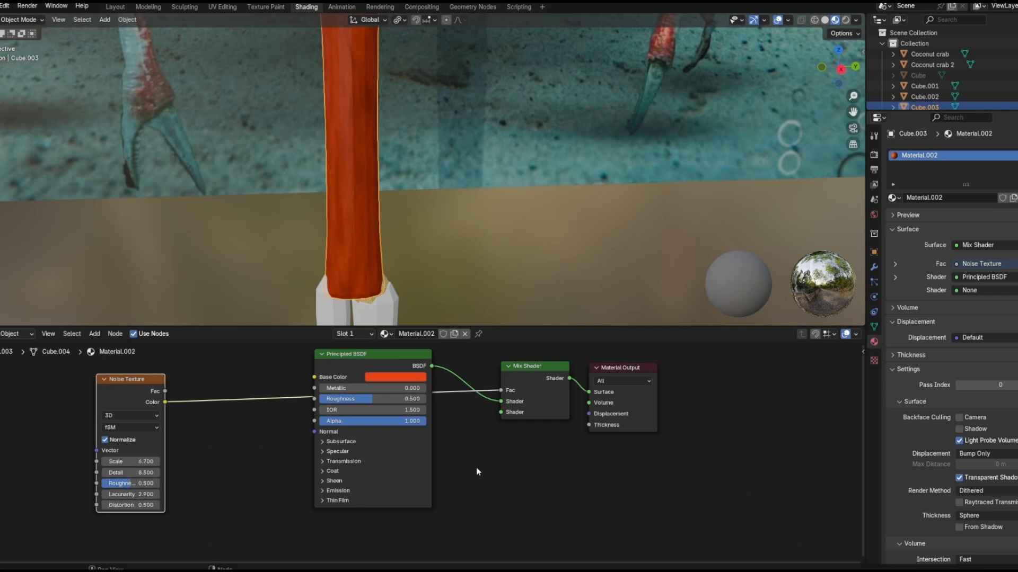
Step: Duplicate the orange-red Principled BSDF, connect it to the Mix Shader's second input, and give it a tan base colour
scroll(479, 472, "down", 1)
left_click(418, 365)
key("shift+d")
left_click(542, 472)
left_click_drag(553, 477, 495, 415)
left_click_drag(494, 405, 529, 402)
left_click_drag(582, 356, 582, 376)
Step: Insert a Color Ramp between the Noise Texture and the mix factor
left_click_drag(168, 385, 12, 374)
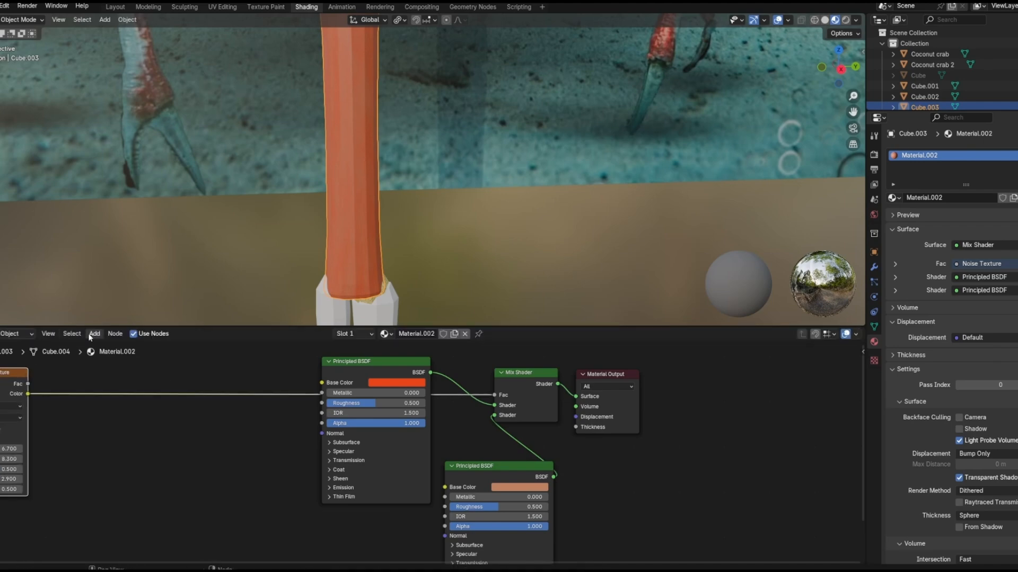
left_click(95, 334)
type("col")
left_click(159, 418)
left_click(162, 375)
Step: Sharpen the streaks by moving the Color Ramp's black stop to 0.433 and its white stop close to it
left_click_drag(166, 427, 205, 429)
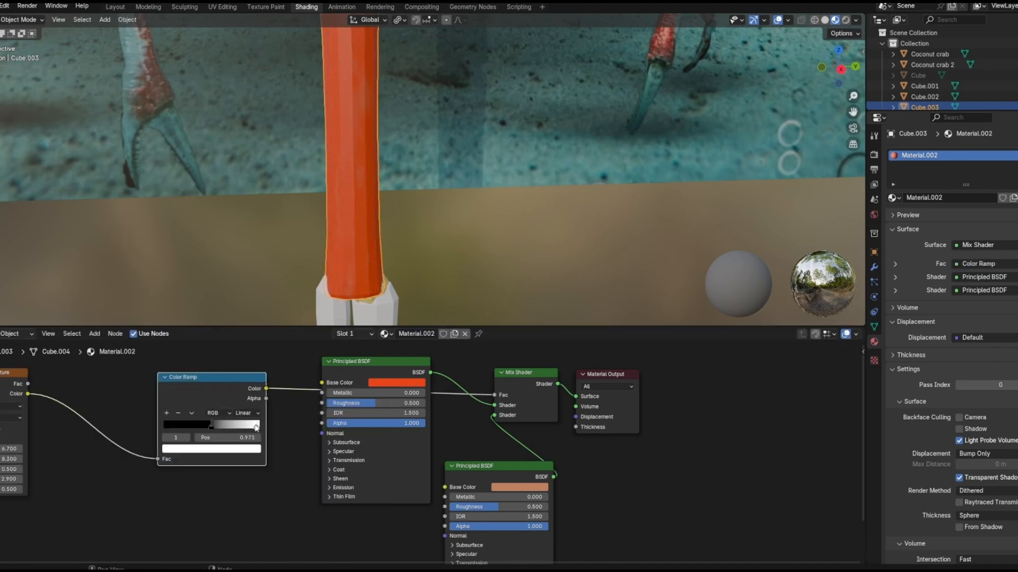
middle_click_drag(403, 229, 451, 227)
scroll(450, 228, "up", 2)
left_click_drag(211, 428, 205, 428)
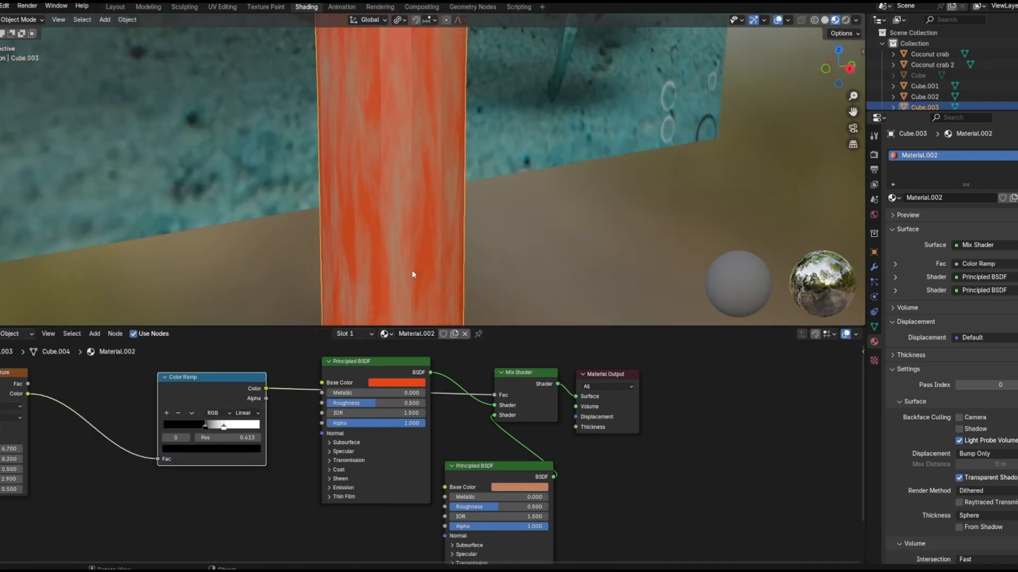
Step: Add a Displacement node to the leg segment material's displacement input
scroll(413, 275, "down", 3)
middle_click_drag(472, 260, 430, 251)
left_click_drag(611, 374, 710, 379)
left_click(979, 337)
left_click(920, 37)
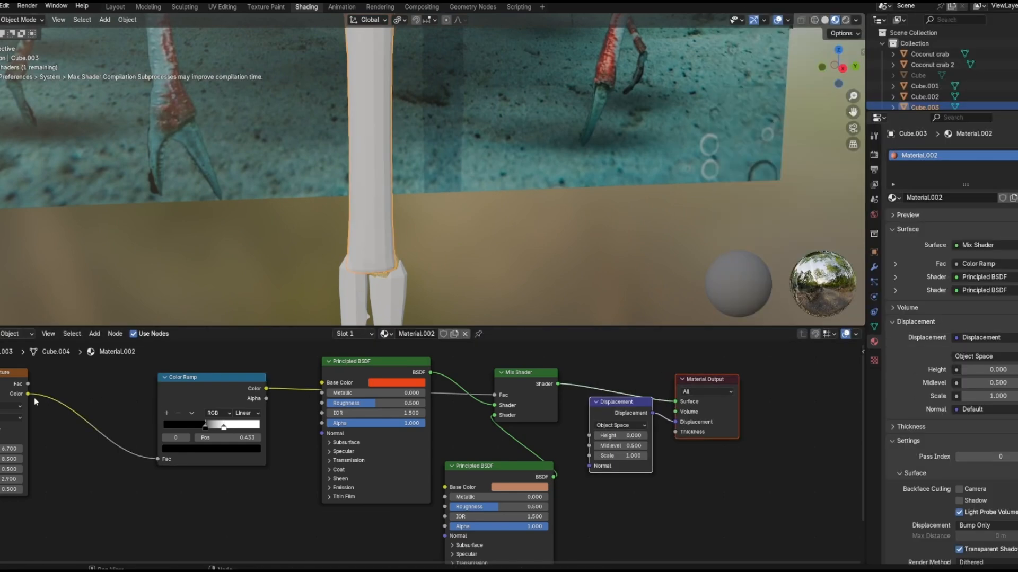
Step: Drive the Displacement node's height with the Noise Texture's Fac output, using Midlevel 1.480 and Scale 0.190
left_click_drag(28, 383, 587, 456)
scroll(464, 271, "up", 2)
scroll(464, 272, "up", 2)
left_click_drag(620, 446, 672, 446)
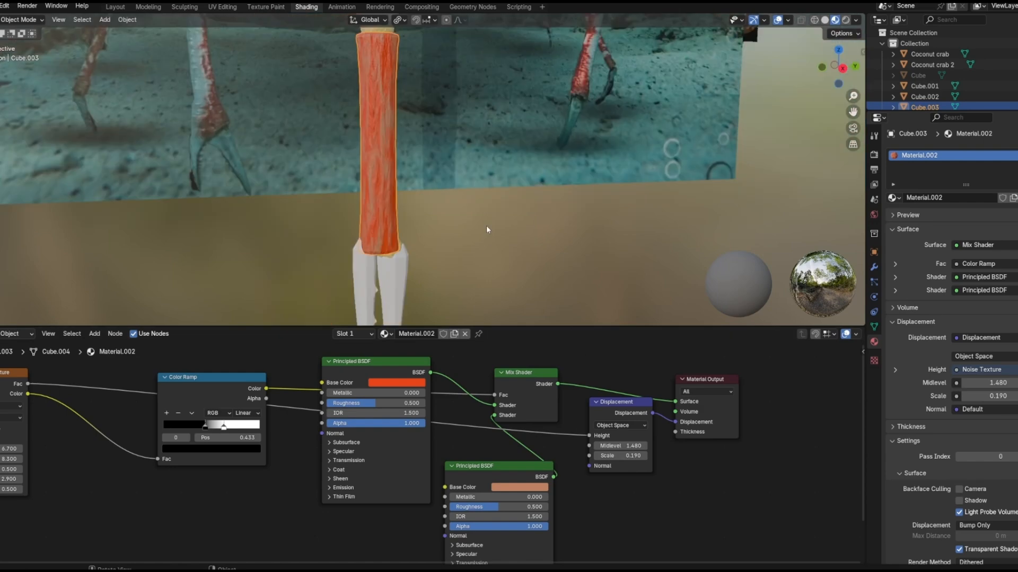
Step: Apply the leg material to the remaining segments and the toothed claw half, then give that claw half its own copy
mouse_move(486, 225)
middle_mouse_down()
mouse_move(415, 241)
mouse_move(484, 214)
middle_mouse_up()
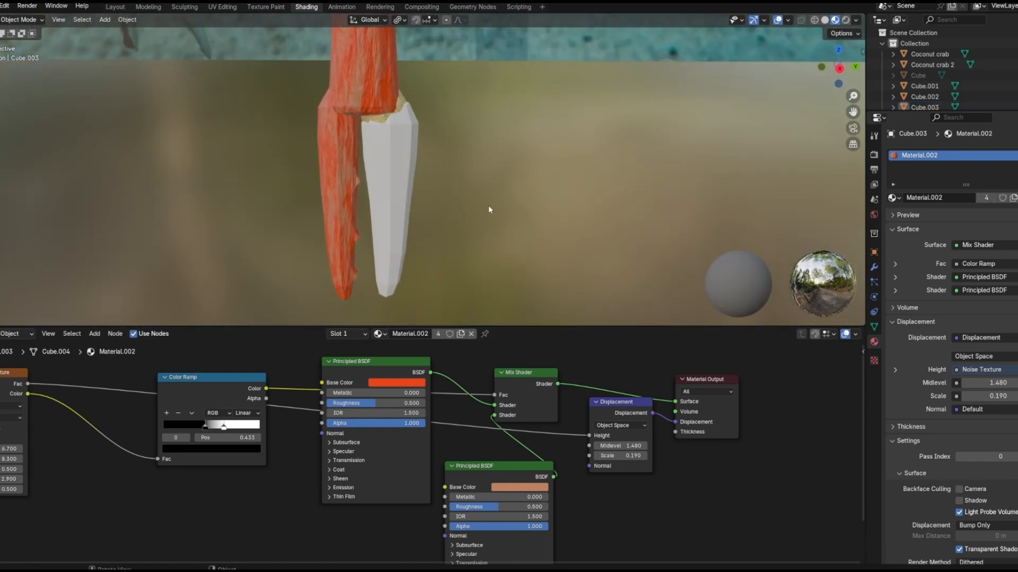
middle_click_drag(489, 209, 340, 212)
left_click_drag(530, 372, 504, 389)
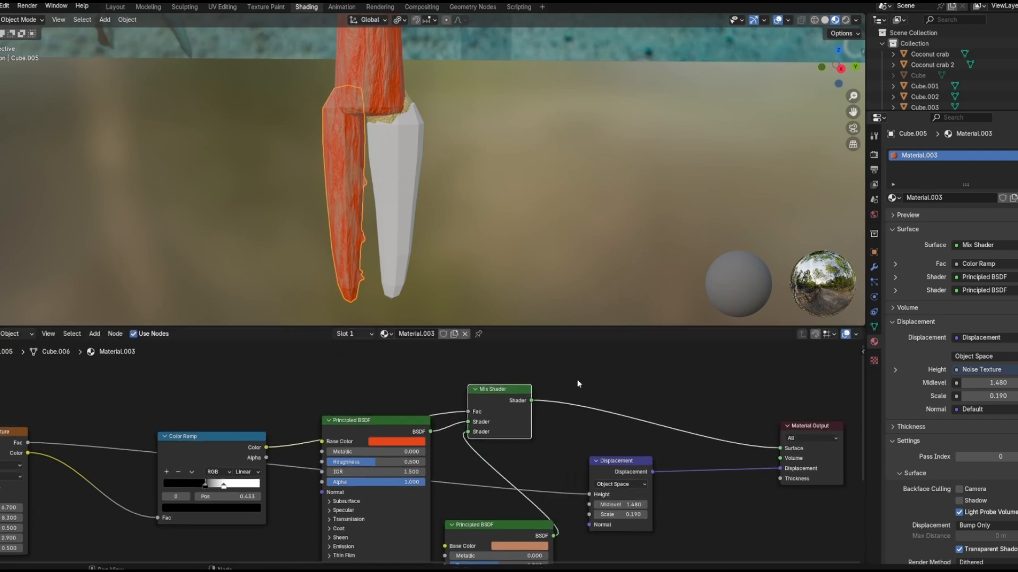
middle_click_drag(577, 381, 434, 348)
middle_click_drag(442, 217, 446, 218)
left_click(239, 380)
scroll(341, 245, "up", 4)
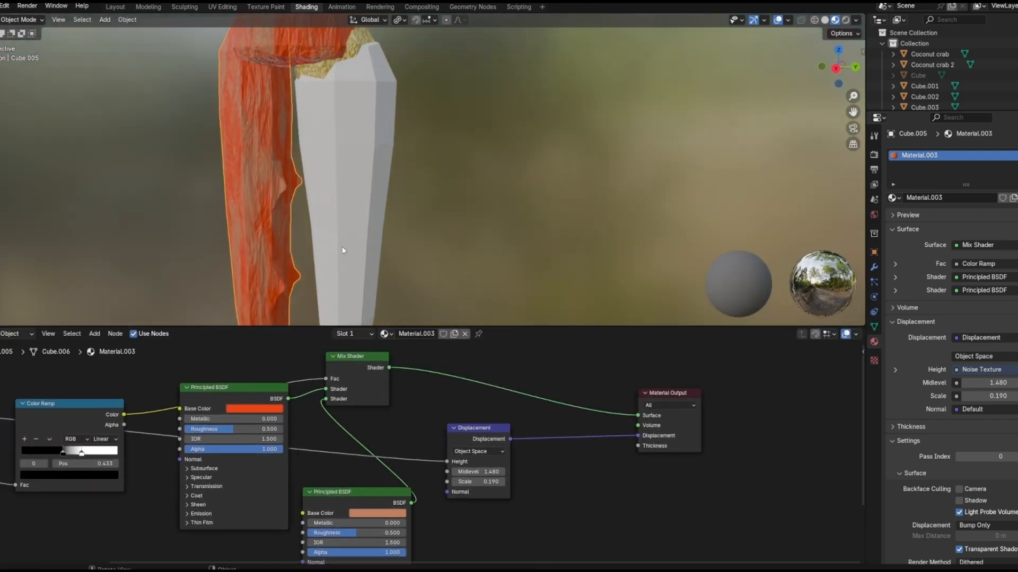
Step: Try darkening the base colours of both Principled BSDF shaders in the claw material
left_click(255, 408)
left_click_drag(317, 295, 317, 292)
left_click(377, 513)
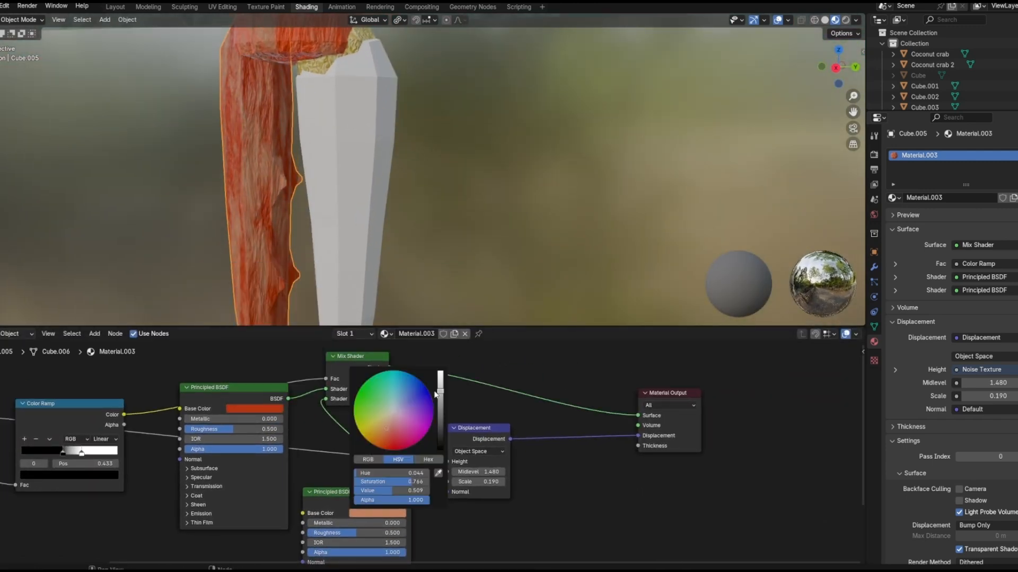
left_click_drag(440, 390, 440, 416)
middle_click_drag(435, 260, 479, 266)
scroll(479, 266, "down", 3)
left_click(4, 6)
left_click(21, 19)
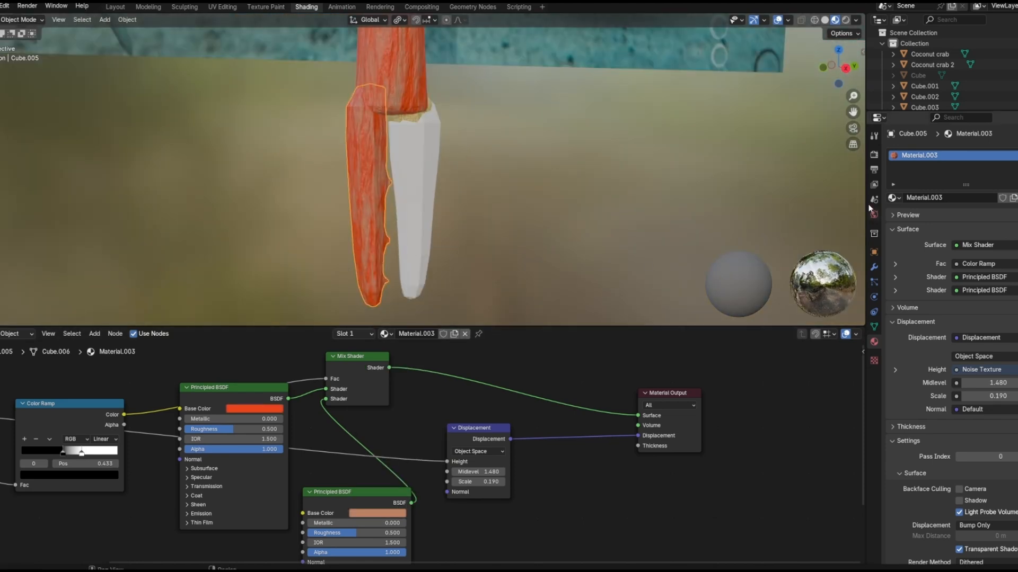
Step: Apply the claw material to the second claw half and recolour its two shaders pale lavender and deep red
middle_click_drag(556, 268, 532, 272)
left_click(374, 77)
left_click(398, 207)
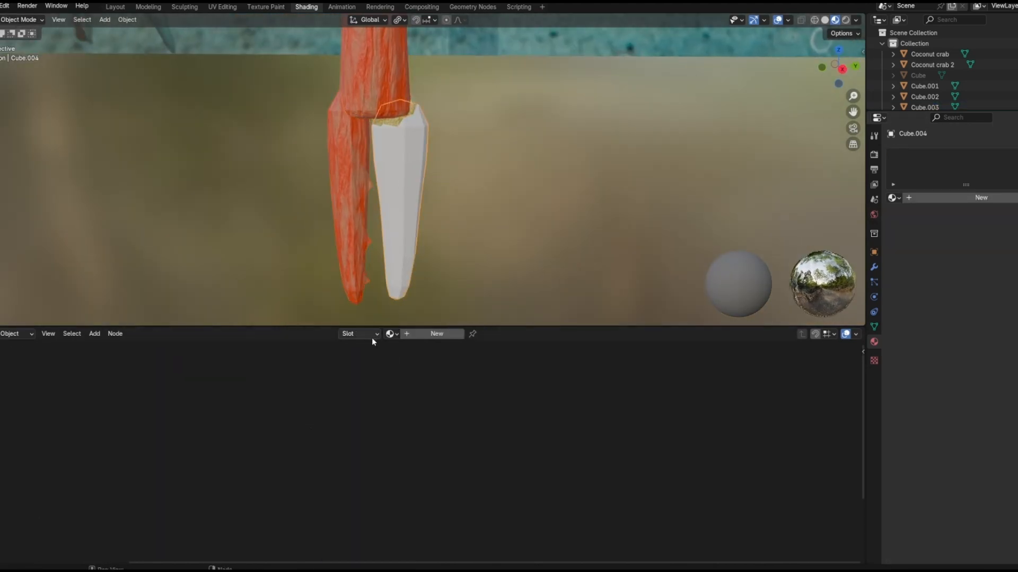
left_click(345, 236)
left_click_drag(281, 295, 283, 306)
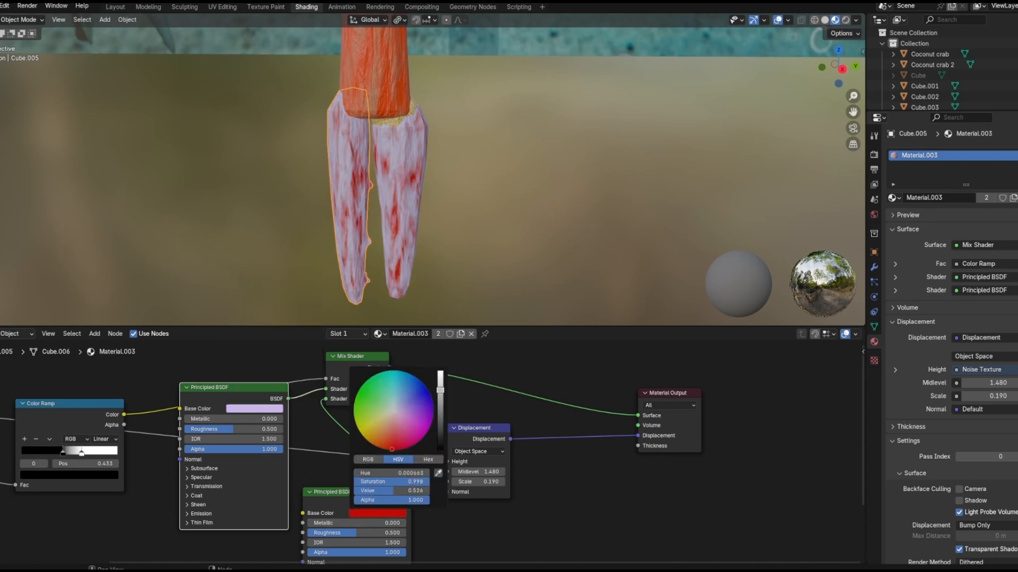
Step: Soften the claw streaks by moving the Color Ramp's black stop toward the start and its white stop to 0.527
middle_click_drag(257, 442, 398, 443)
left_click_drag(203, 454, 180, 455)
mouse_move(222, 454)
left_mouse_down()
mouse_move(243, 454)
mouse_move(218, 455)
left_mouse_up()
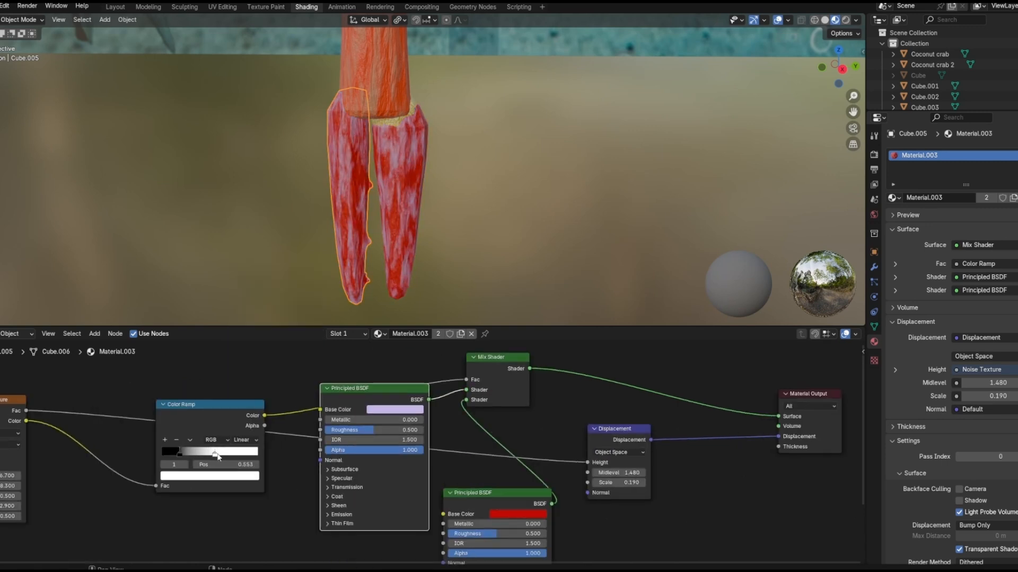
Step: Change the claw material's two base colours to pale pink and orange-brown
left_click(401, 413)
left_click(409, 314)
middle_click_drag(450, 249, 439, 246)
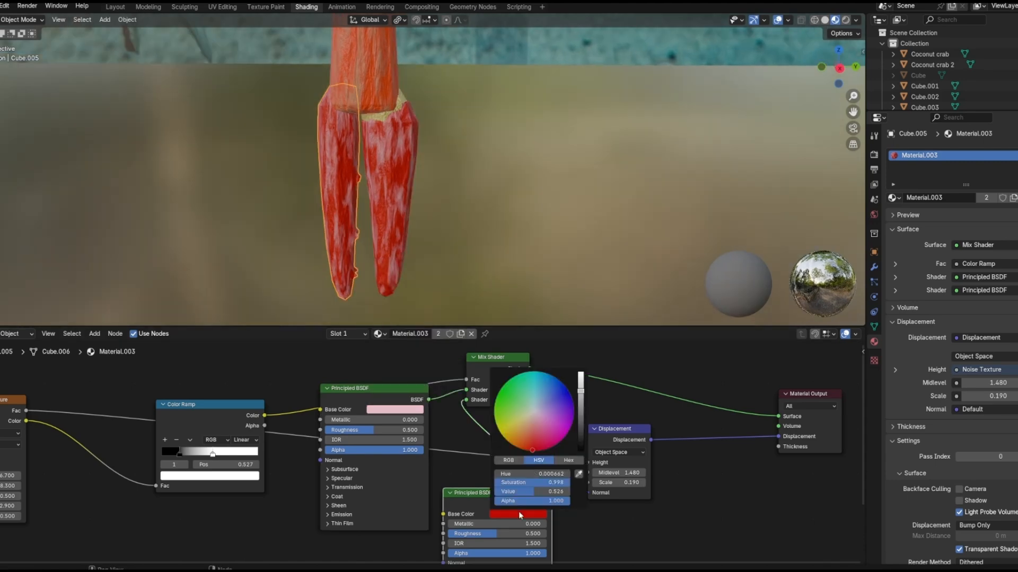
left_click(523, 444)
Step: Switch to the Layout workspace and join the uppermost leg segment with its joint sphere
scroll(497, 236, "down", 8)
middle_click_drag(469, 159, 416, 245, "shift")
left_click(115, 7)
scroll(512, 405, "up", 5)
left_click(416, 265)
left_click(415, 198, "shift")
right_click(415, 198)
left_click(403, 234)
Step: Join the middle leg segment with the joint sphere above it
middle_click_drag(446, 471, 453, 214, "shift")
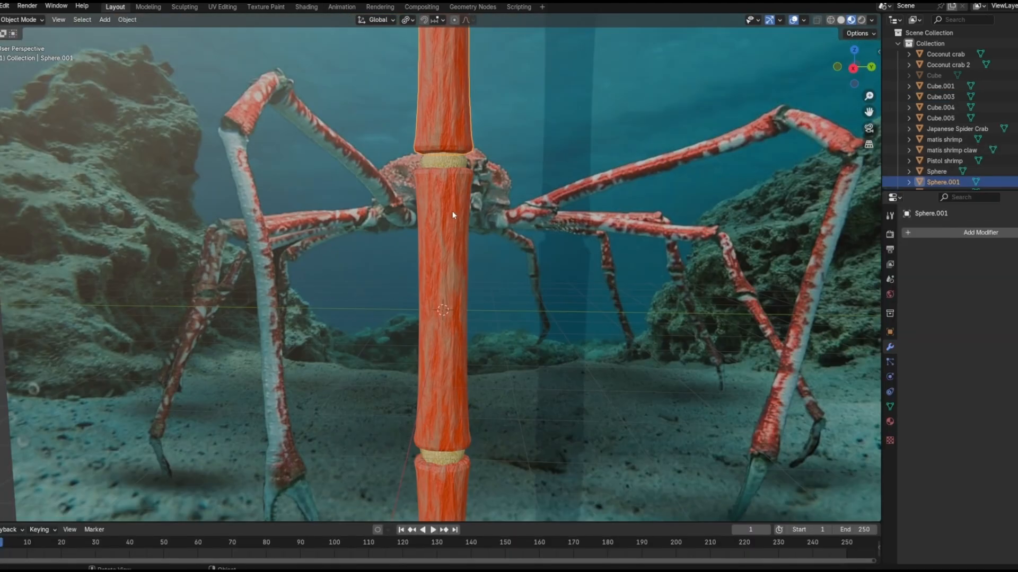
left_click(452, 212, "shift")
right_click(453, 212)
left_click(454, 213)
left_click(541, 386)
Step: Join the toothed claw half, the lower leg segment and its joint sphere into one object
middle_click_drag(541, 386, 556, 138, "shift")
left_click(465, 180, "shift")
right_click(466, 166)
left_click(444, 460)
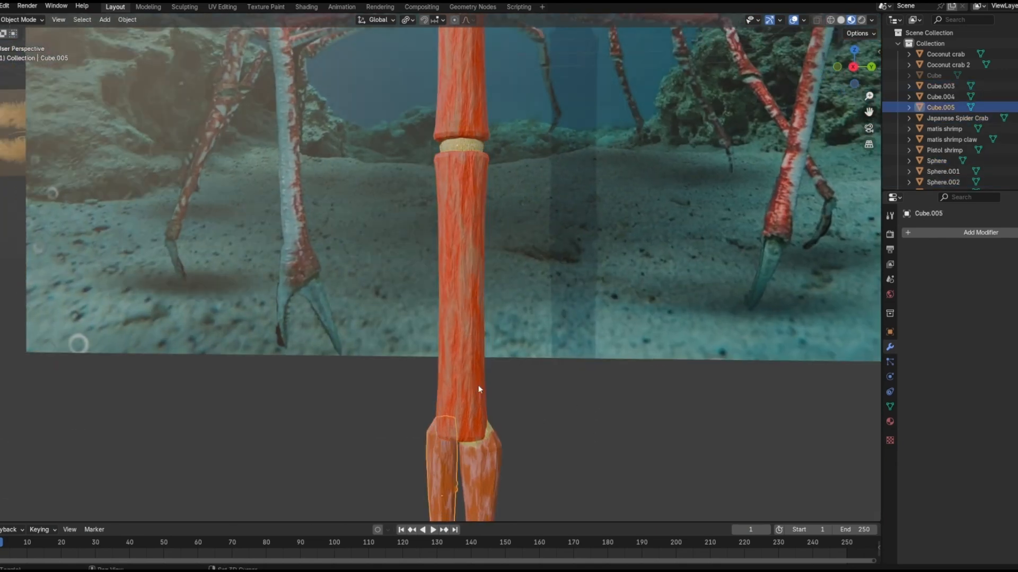
left_click(478, 387, "shift")
right_click(479, 388)
left_click(479, 389)
left_click(599, 445)
middle_click_drag(599, 444, 597, 465, "shift")
left_click(473, 230)
left_click(473, 230, "shift")
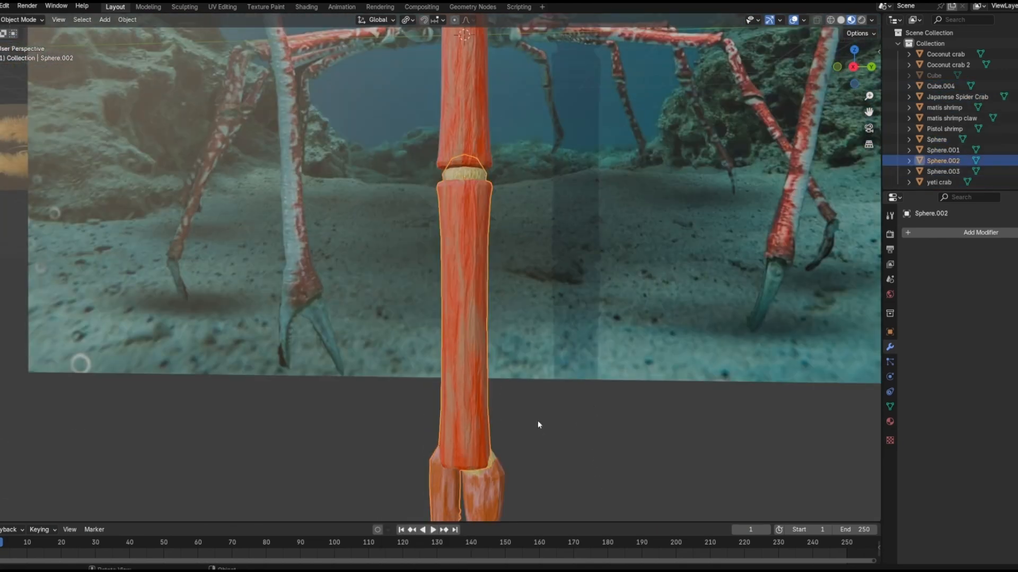
left_click(538, 425)
Step: Join the smooth claw half with its own joint sphere
middle_click_drag(538, 426, 507, 200, "shift")
left_click(457, 220)
left_click(460, 249)
scroll(460, 250, "up", 4)
left_click(504, 286)
left_click(505, 212, "shift")
scroll(506, 212, "down", 5)
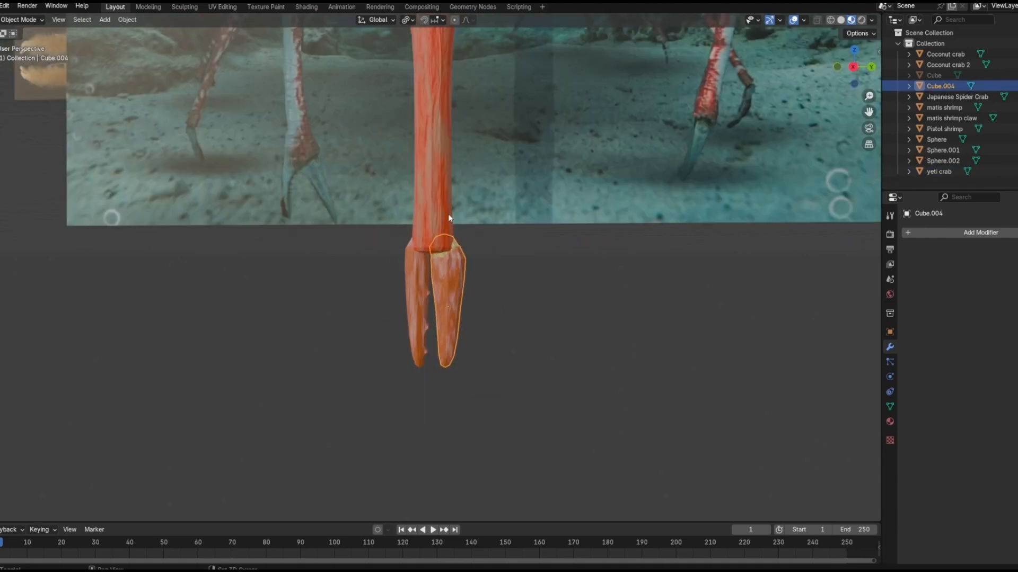
Step: Parent the smooth claw half to the lower leg segment, and the lower segment to the middle one
left_click(447, 214, "shift")
right_click(447, 214)
mouse_move(382, 331)
left_click(492, 332)
middle_click_drag(442, 37, 428, 225, "shift")
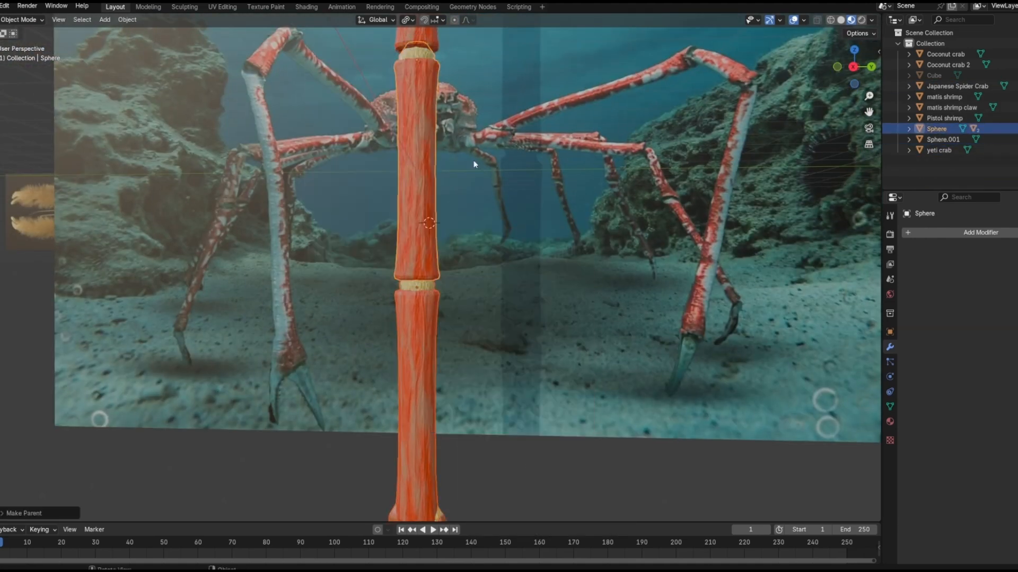
Step: Parent the middle leg segment to the uppermost segment
middle_click_drag(474, 161, 481, 282, "shift")
left_click(436, 159, "shift")
right_click(437, 159)
mouse_move(449, 182)
left_click(485, 182)
middle_click_drag(485, 182, 494, 246, "shift")
scroll(494, 246, "down", 5)
Step: Unhide the body cube and lower the whole leg along Z to the body's level
left_click(423, 262)
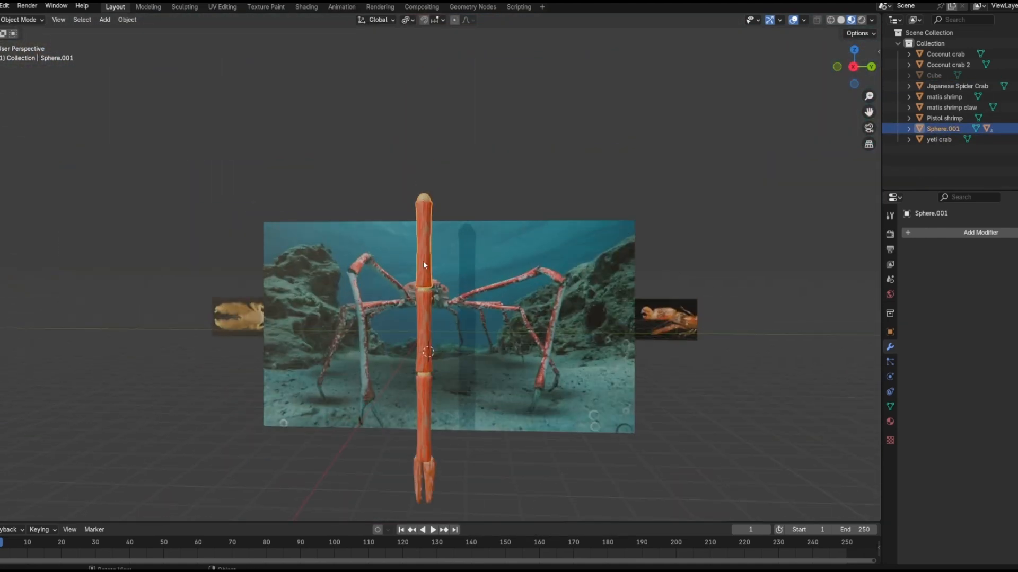
left_click(4, 6)
left_click(10, 19)
left_click(669, 454)
key("alt+h")
middle_click_drag(471, 284, 460, 280)
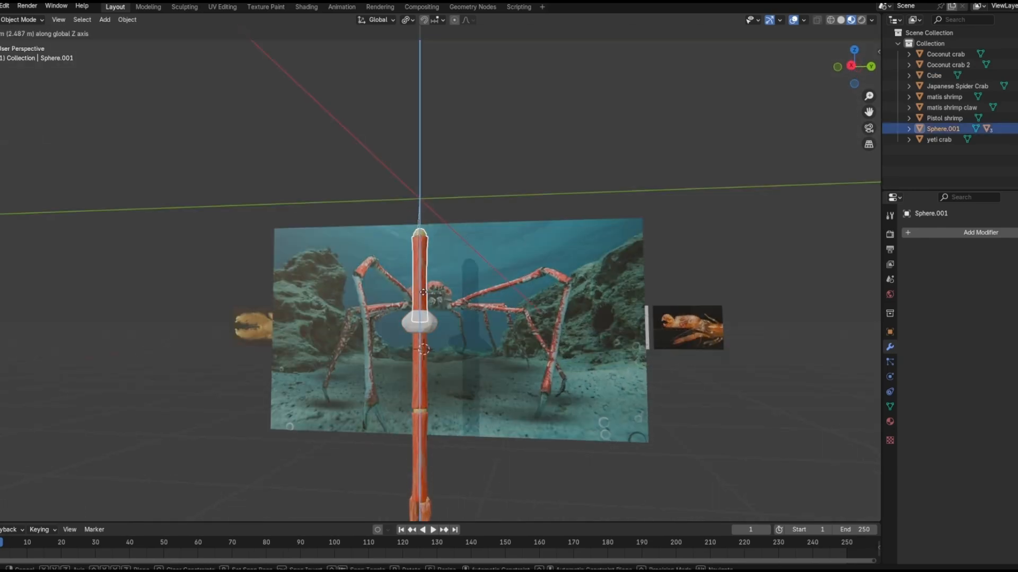
left_click(423, 377)
Step: Move the leg along X until its top joint sits at the body's front corner
scroll(507, 390, "up", 4)
middle_click_drag(423, 377, 499, 395)
scroll(496, 175, "up", 3)
middle_click_drag(499, 395, 487, 346, "shift")
type("gx")
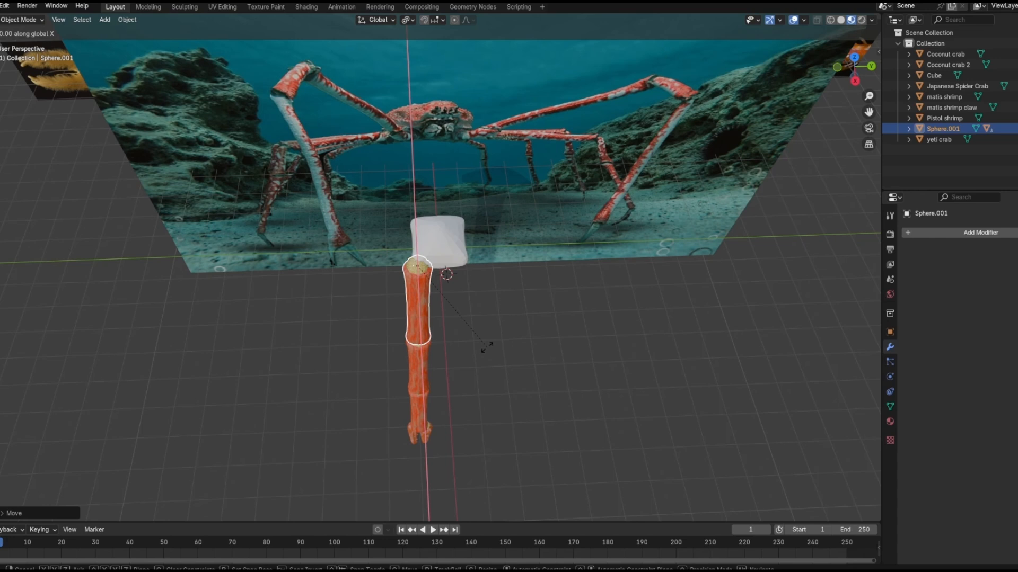
Step: Try to rotate the leg 180 degrees about the X axis
type("180")
key("Return")
left_click(5, 6)
left_click(16, 18)
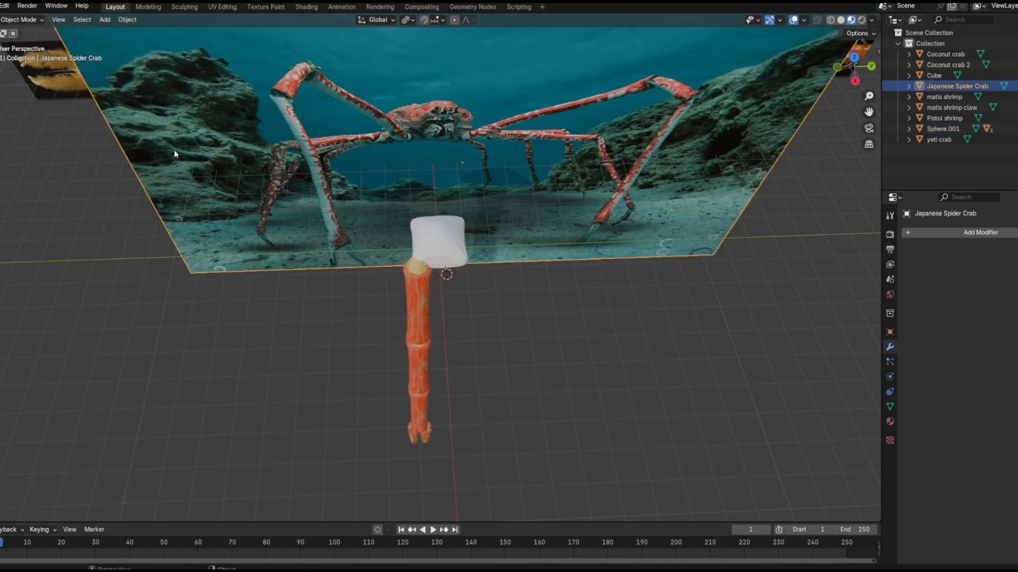
Step: Rotate the leg so it extends horizontally forward from the body
key("Return")
middle_click_drag(472, 348, 488, 350)
Step: Try rotating the leg 45 degrees about the Z axis
key("r")
key("z")
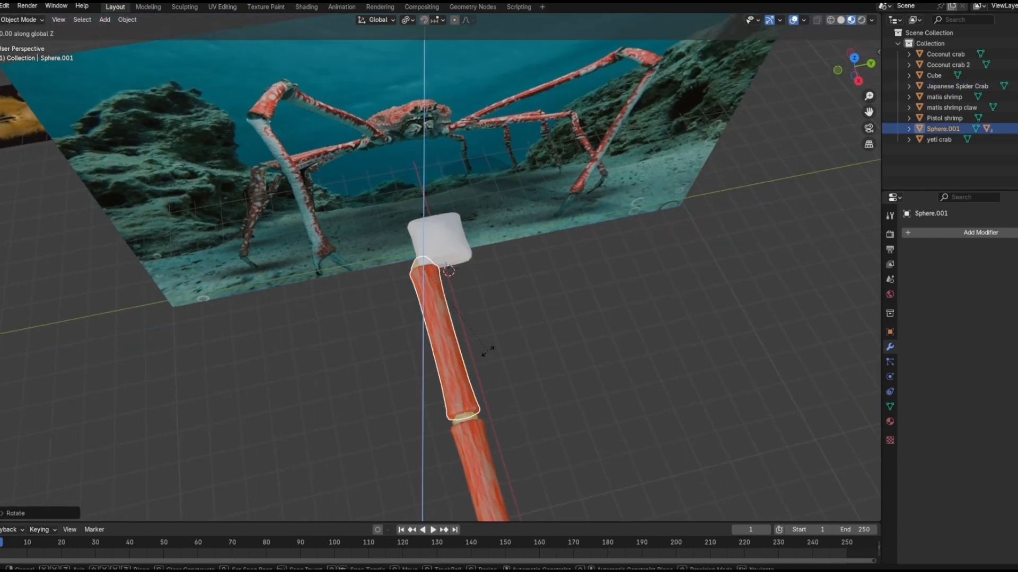
key("4")
key("5")
key("Return")
left_click(5, 7)
left_click(16, 18)
Step: Rotate the leg -45 degrees about Z and seat its top joint against the body's corner
type("rz-45")
key("Return")
middle_click_drag(540, 371, 488, 332)
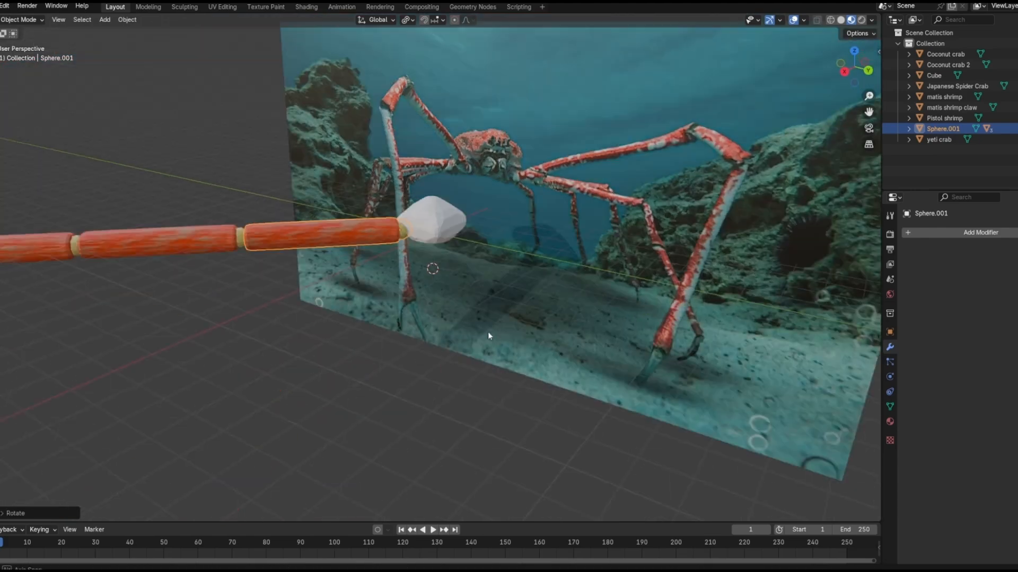
scroll(487, 332, "up", 8)
key("g")
left_click(406, 323)
key("g")
left_click(389, 278)
Step: Duplicate the whole leg along Y to the body's other front corner
scroll(381, 297, "down", 10)
middle_click_drag(381, 300, 415, 375)
key("shift+d")
scroll(580, 350, "up", 5)
key("y")
left_click(592, 350)
Step: Try turning the duplicated leg about Z in two 45-degree rotations with all its parts selected
type("rz")
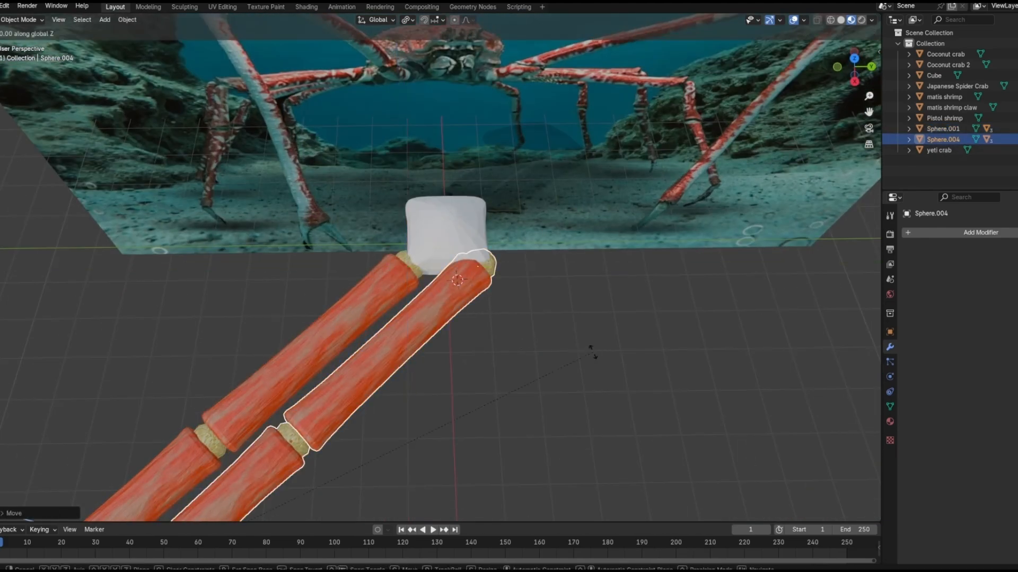
type("45")
key("Return")
type("rz45")
key("Return")
scroll(593, 352, "down", 3)
left_click(4, 5)
mouse_move(21, 35)
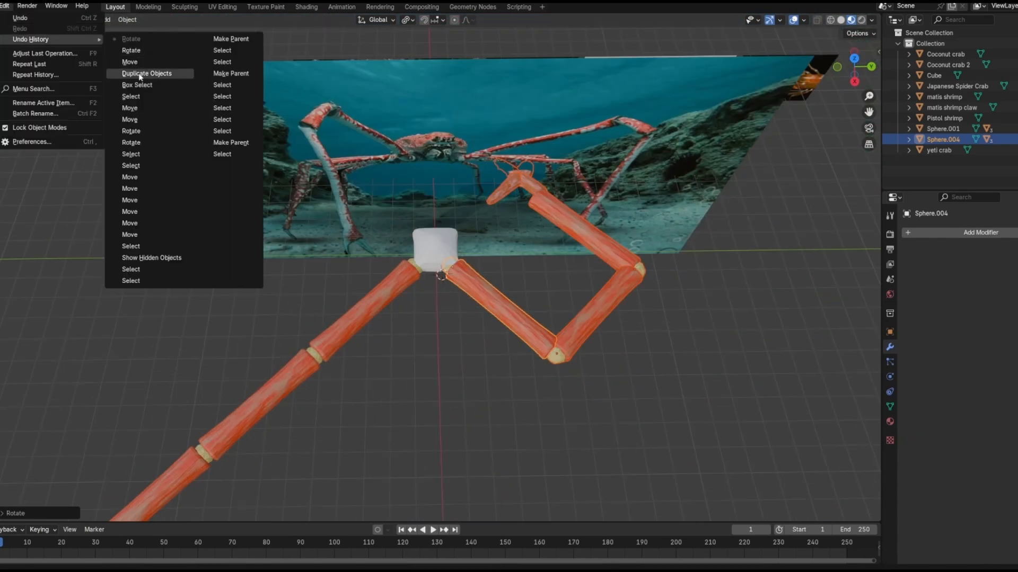
left_click(133, 61)
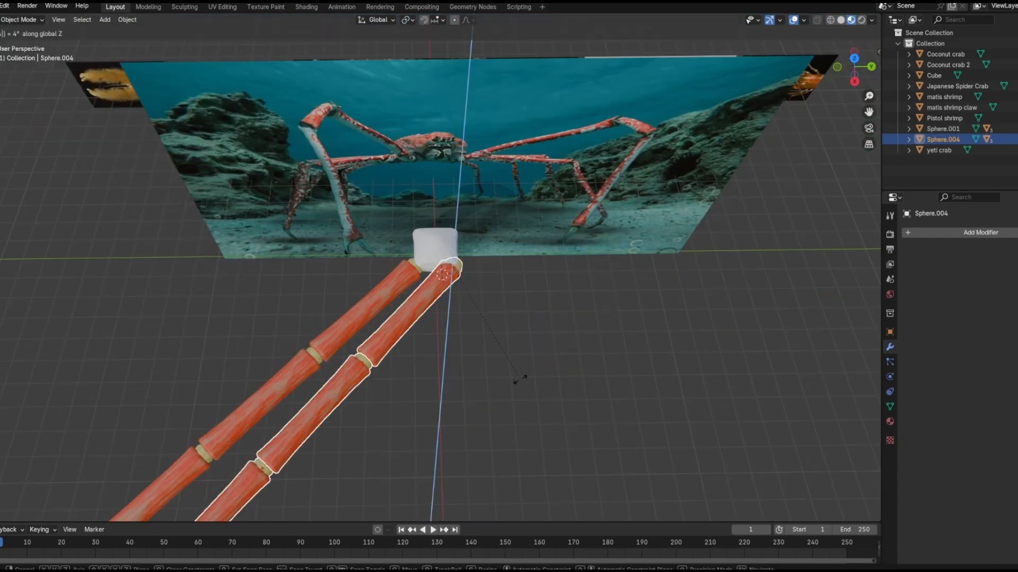
Step: Rotate the duplicated leg from its top segment about Z in two 45-degree turns
type("45")
key("Return")
type("rz45")
key("Return")
Step: Move the duplicated leg so its top joint is seated in the body's front corner
scroll(512, 373, "up", 5)
scroll(513, 373, "up", 1)
key("g")
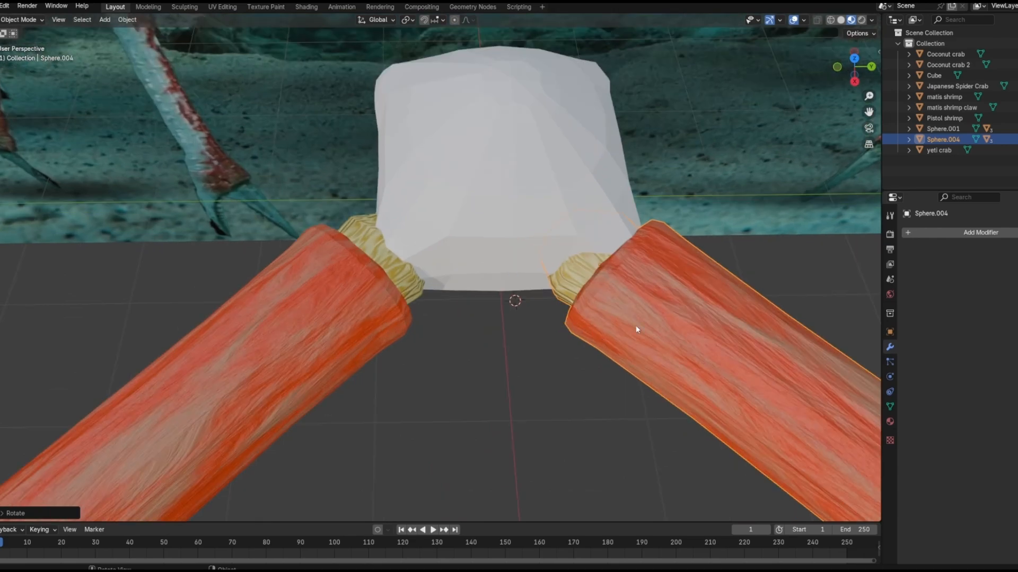
left_click(637, 332)
middle_click_drag(647, 336, 596, 352)
key("g")
left_click(604, 368)
Step: Duplicate both front legs and rotate the copies 180 degrees to point toward the back
left_click(855, 86)
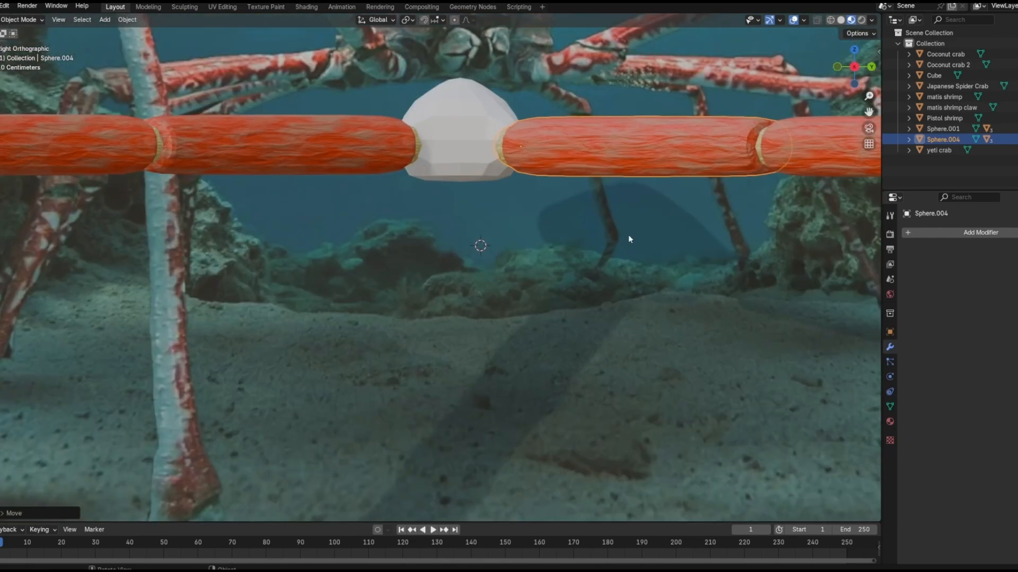
middle_click_drag(546, 237, 542, 283)
scroll(542, 283, "down", 5)
left_click_drag(448, 247, 739, 433)
left_click_drag(130, 284, 593, 456)
middle_click_drag(592, 456, 622, 279)
type("80")
key("Return")
Step: Move the two rear legs along X until their joints meet the body's back corners
scroll(622, 279, "up", 8)
key("g")
key("shift+y")
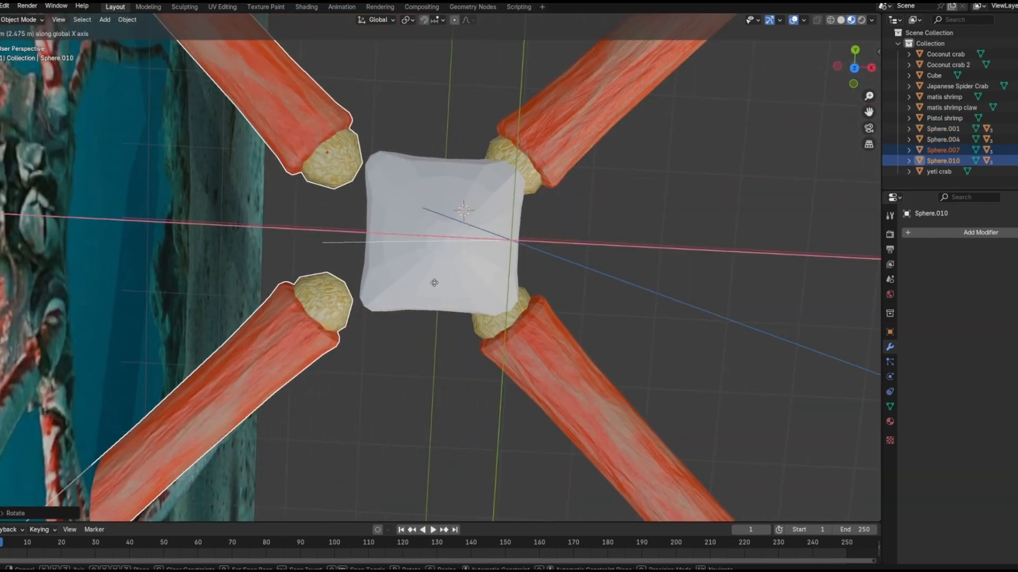
left_click(479, 290)
left_click(667, 338)
scroll(667, 338, "down", 4)
scroll(523, 341, "up", 2)
Step: Apply the leg's red streaked Material.002 to the body
left_click(523, 341)
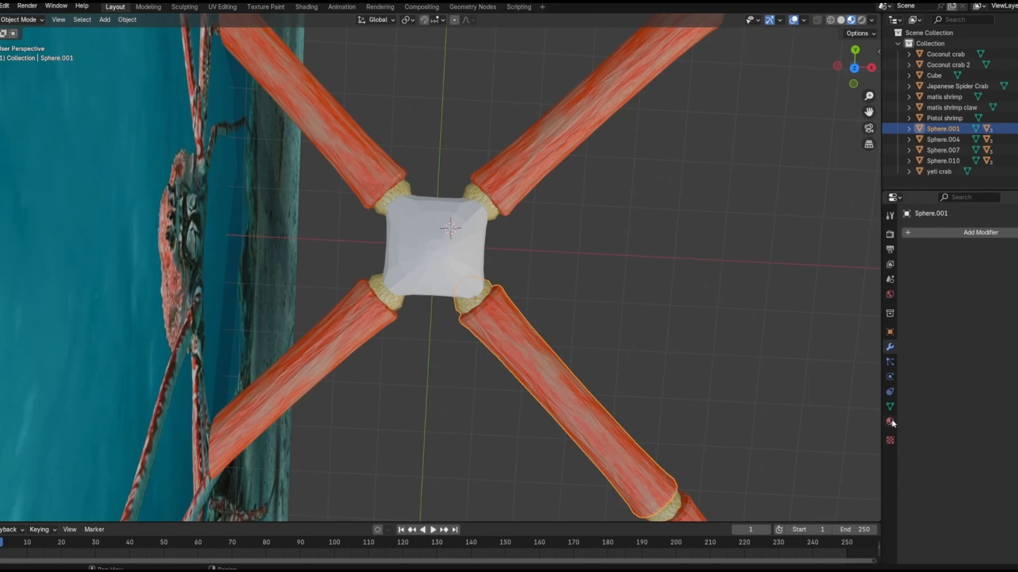
left_click(891, 422)
left_click_drag(969, 213, 480, 262)
left_click(689, 308)
mouse_move(716, 315)
middle_mouse_down()
mouse_move(580, 116)
mouse_move(601, 206)
mouse_move(732, 303)
middle_mouse_up()
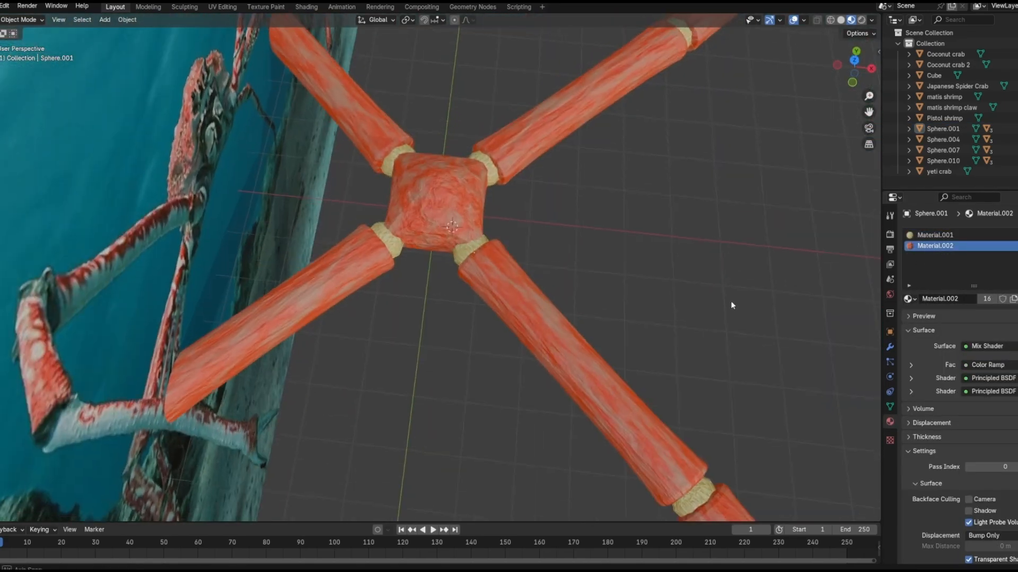
Step: Parent all four legs to the central body as child objects
left_click(508, 292)
left_click(365, 262, "shift")
left_click(379, 138, "shift")
left_click(496, 150, "shift")
left_click(455, 193, "shift")
key("ctrl+p")
left_click(459, 196)
Step: Try moving the body freely and along X to test whether the four parented legs follow it
middle_click_drag(505, 196, 463, 167)
left_click(464, 167)
key("g")
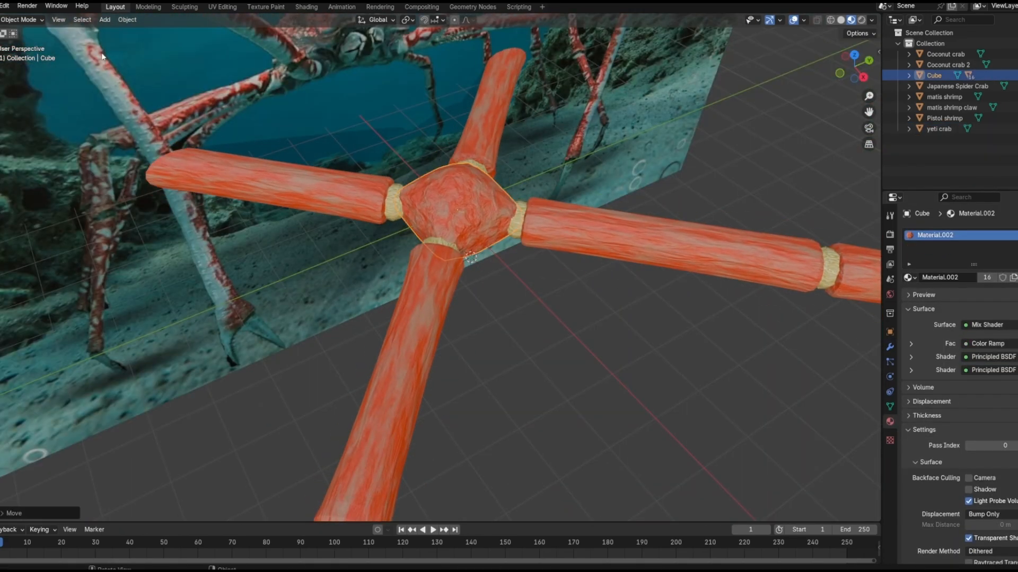
scroll(553, 341, "down", 4)
left_click(438, 232)
middle_click_drag(451, 234, 571, 270)
key("g")
key("x")
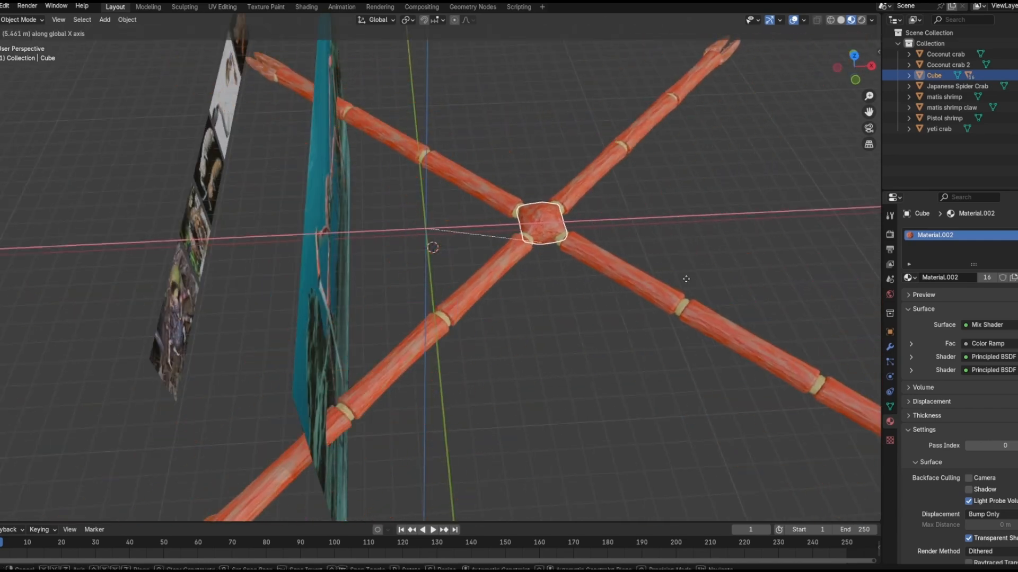
left_click(681, 279)
middle_click_drag(680, 280, 499, 214)
Step: Try adding and moving a sphere, and undo back to the body in its original position with the legs attached
left_click(105, 20)
left_click(232, 63)
middle_click_drag(461, 271, 556, 382)
key("g")
left_click(674, 408)
key("g")
key("ctrl+z")
key("ctrl+z")
key("ctrl+z")
key("ctrl+z")
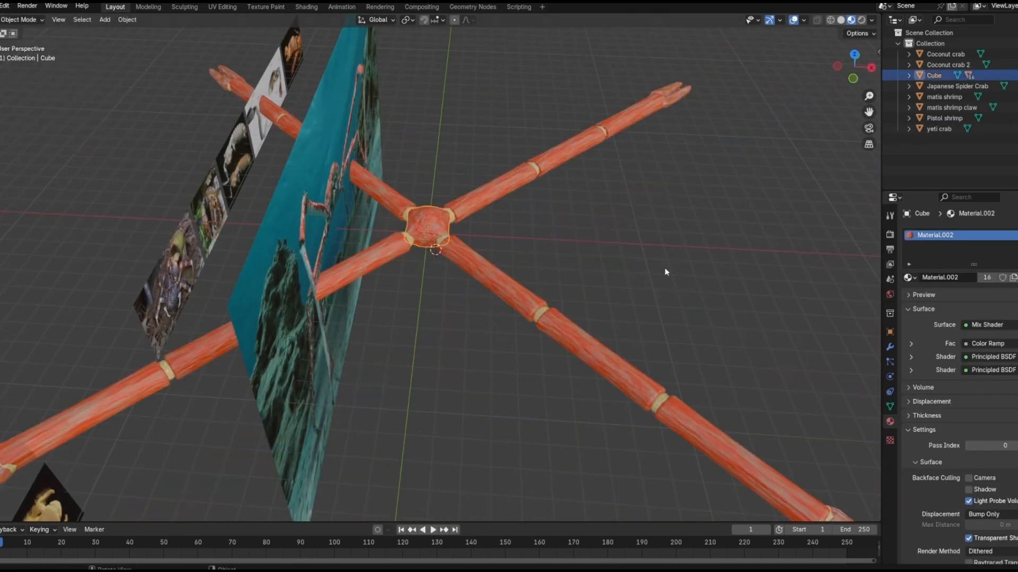
Step: Reset the 3D cursor to the world origin, add a UV sphere and raise it along Z onto the body's top
left_click(588, 260)
middle_click_drag(588, 259, 583, 204)
key("ctrl+c")
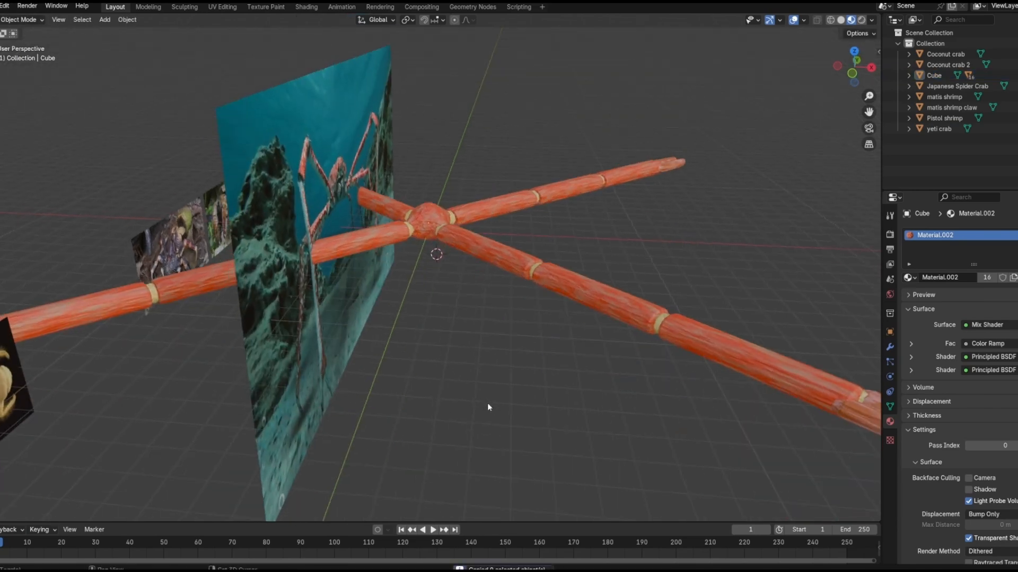
key("shift+c")
scroll(488, 405, "up", 8)
left_click(104, 20)
left_click(232, 63)
middle_click_drag(465, 421, 477, 390)
key("g")
key("z")
left_click(473, 353)
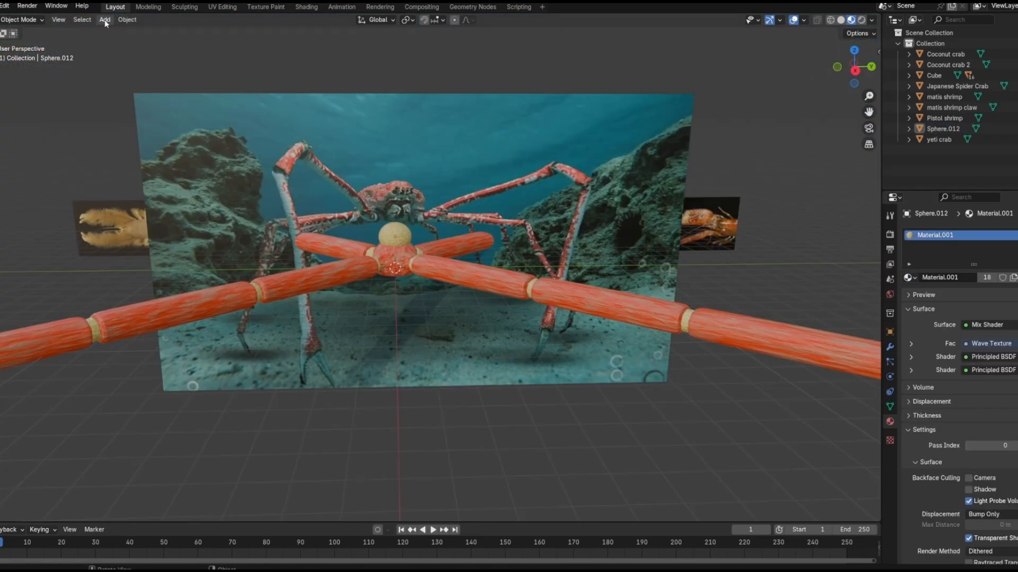
Step: Add a cube and raise it along Z until it sits above the sphere joint
left_click(105, 20)
left_click(232, 42)
key("g")
key("z")
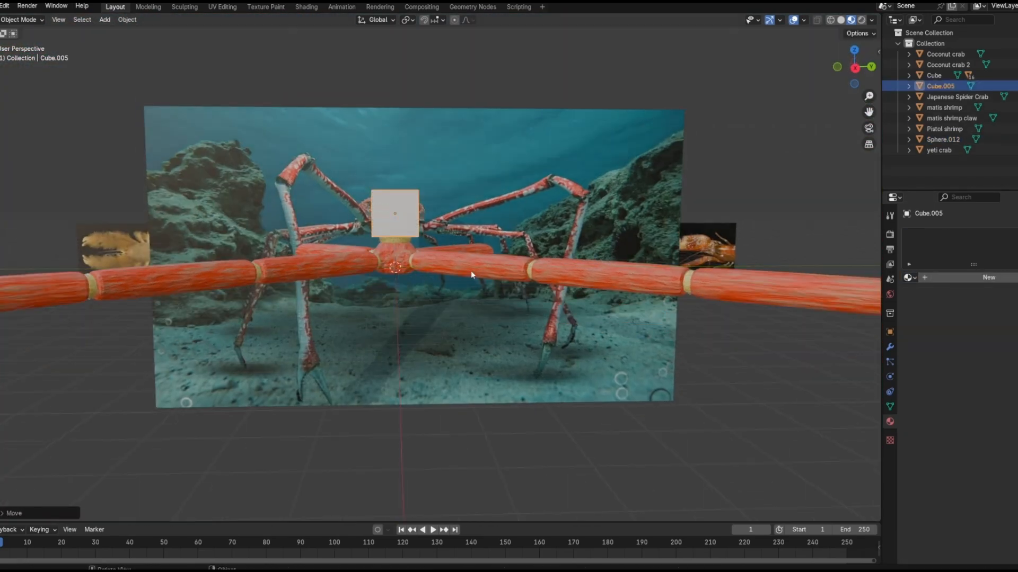
Step: Extrude the cube's bottom and top faces and widen the upper part along Y into a flared block
key("Tab")
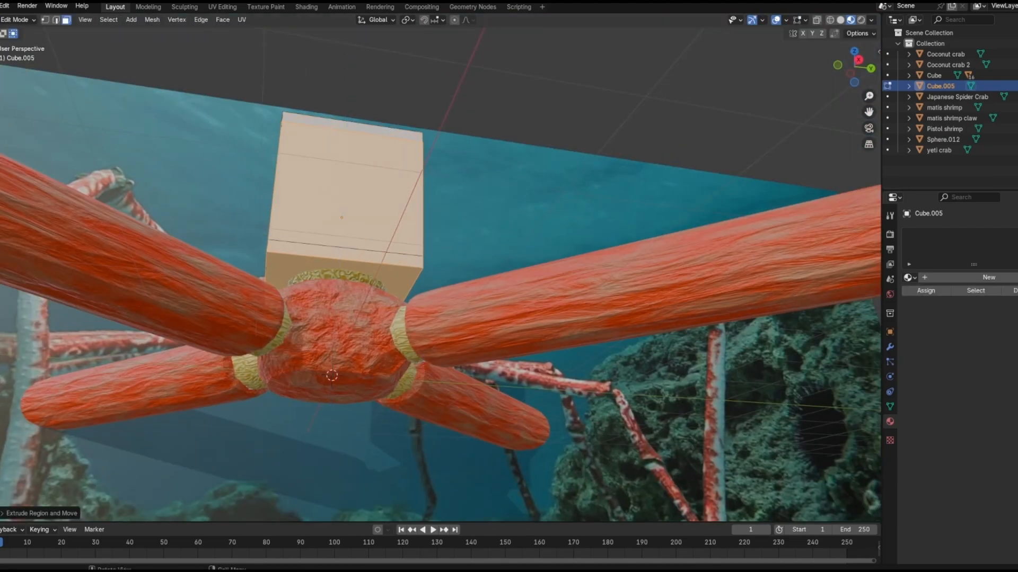
key("a")
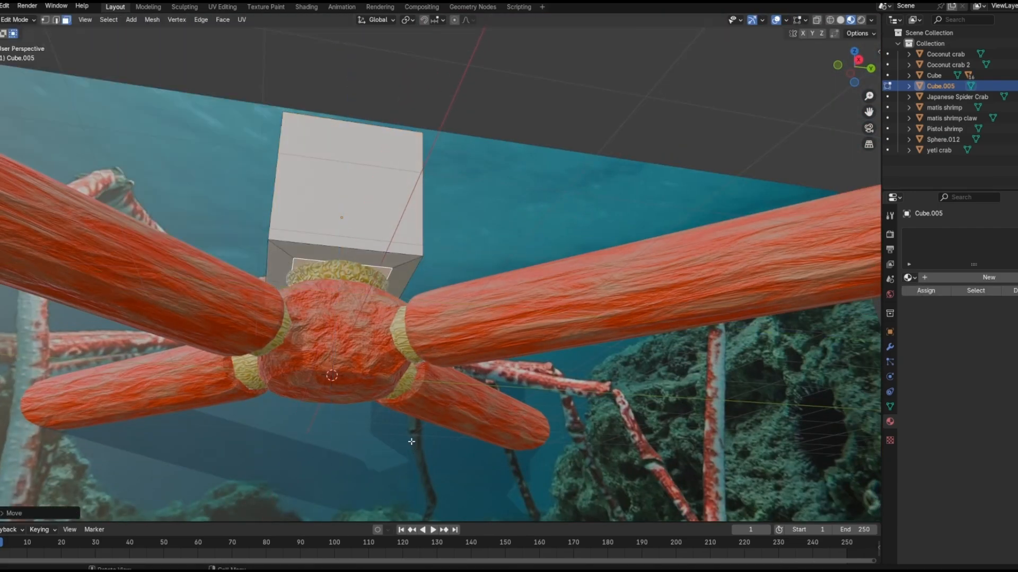
middle_click_drag(412, 442, 456, 255)
left_click(424, 217)
key("e")
left_click(427, 183)
key("s")
key("y")
middle_click_drag(427, 183, 524, 199)
left_click(431, 198)
key("Tab")
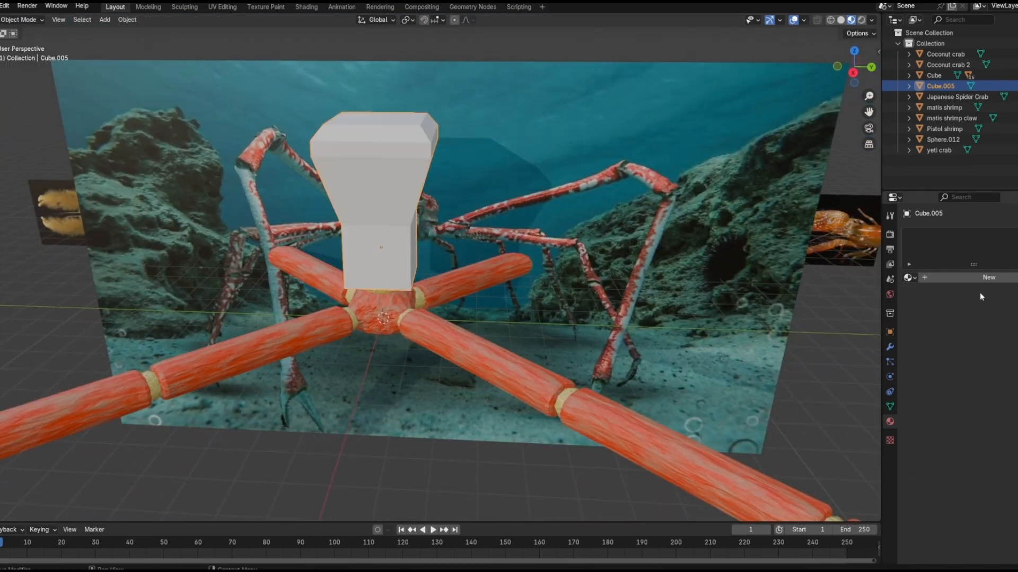
Step: Smooth the flared block with a Subdivision Surface modifier, scale it along Z, and apply the modifier
left_click(890, 346)
left_click(991, 232)
mouse_move(991, 232)
left_click(857, 370)
middle_click_drag(609, 291, 604, 268)
key("s")
key("z")
left_click(388, 249)
mouse_move(388, 249)
middle_mouse_down()
mouse_move(323, 250)
mouse_move(389, 265)
middle_mouse_up()
left_click(1014, 250)
left_click(1005, 262)
middle_click_drag(609, 286, 613, 267)
Step: Apply the leg's red streaked Material.002 to the flared block above the body
left_click(890, 294)
left_click(889, 421)
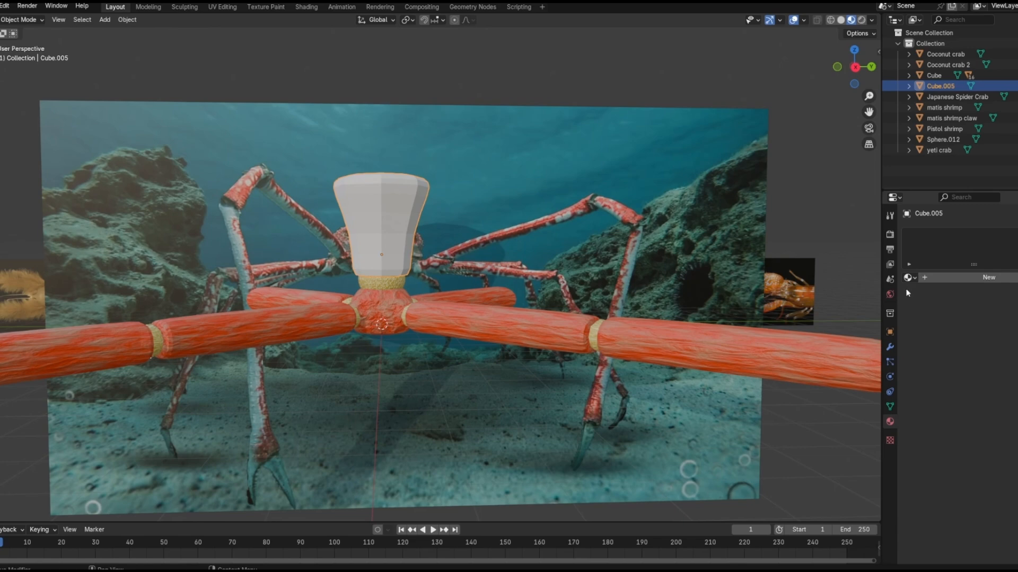
left_click(383, 284)
left_click(935, 245)
left_click_drag(909, 298, 382, 228)
Step: Make the flared block's red material an independent copy so it can be edited separately from the legs
middle_click_drag(379, 209, 402, 204)
right_click(402, 204)
left_click(393, 209)
right_click(393, 207)
left_click(339, 62)
left_click(706, 258)
mouse_move(641, 233)
middle_mouse_down()
mouse_move(691, 254)
mouse_move(655, 259)
middle_mouse_up()
left_click(382, 228)
Step: Set the block's Noise Texture to scale 5.300, detail 2.800, lacunarity 4.600 and distortion -0.400
left_click(307, 9)
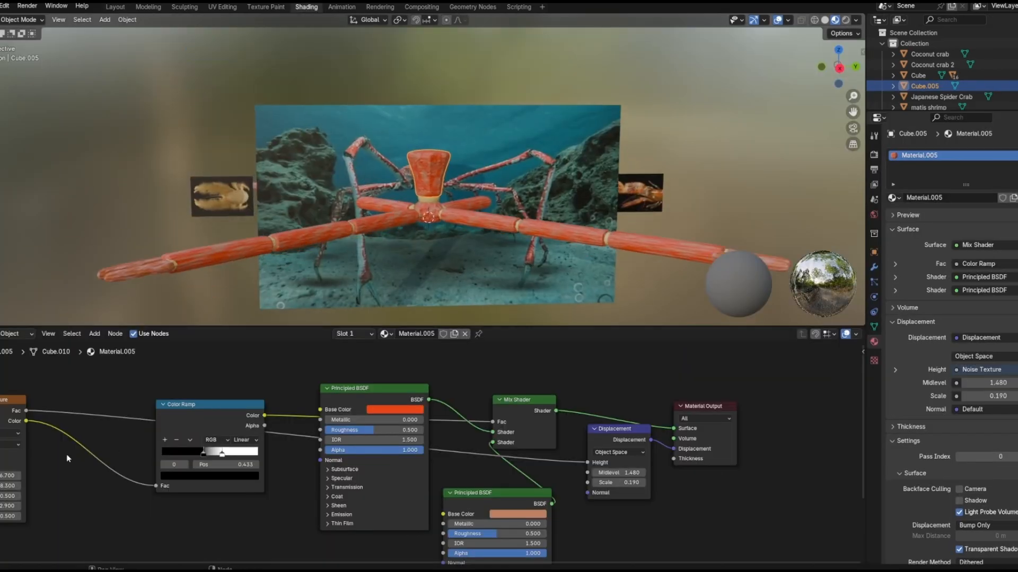
scroll(103, 492, "up", 3)
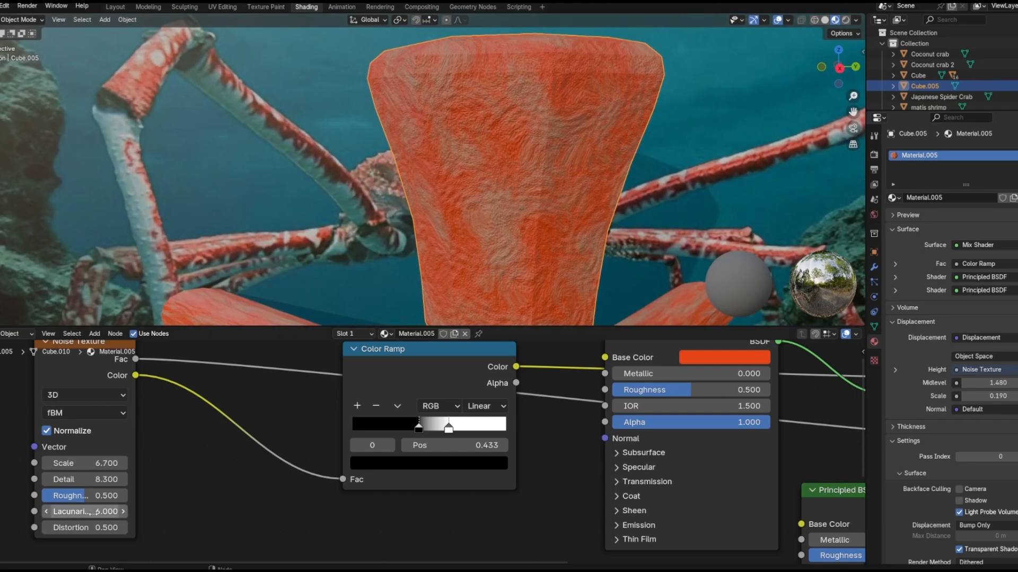
left_click_drag(90, 528, 61, 528)
left_click_drag(85, 463, 69, 464)
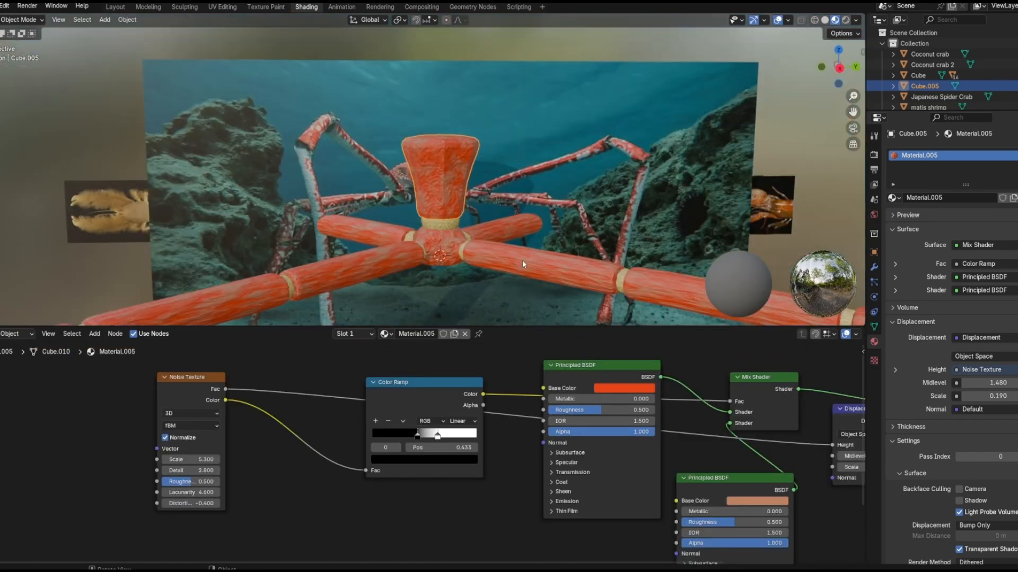
Step: Hide the Japanese Spider Crab reference image behind the creature
middle_click_drag(523, 260, 399, 130)
left_click(339, 137)
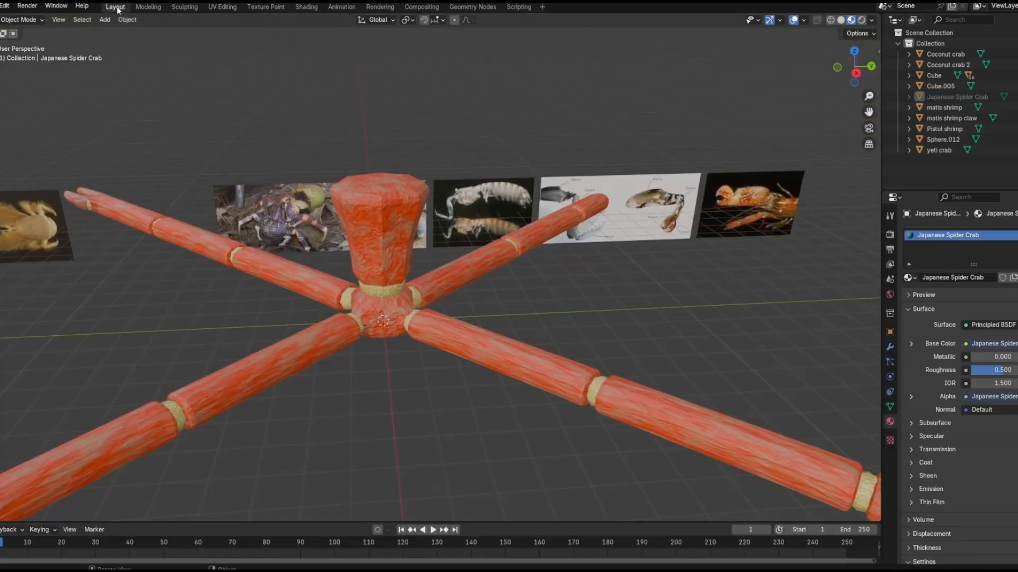
middle_click_drag(413, 254, 228, 38)
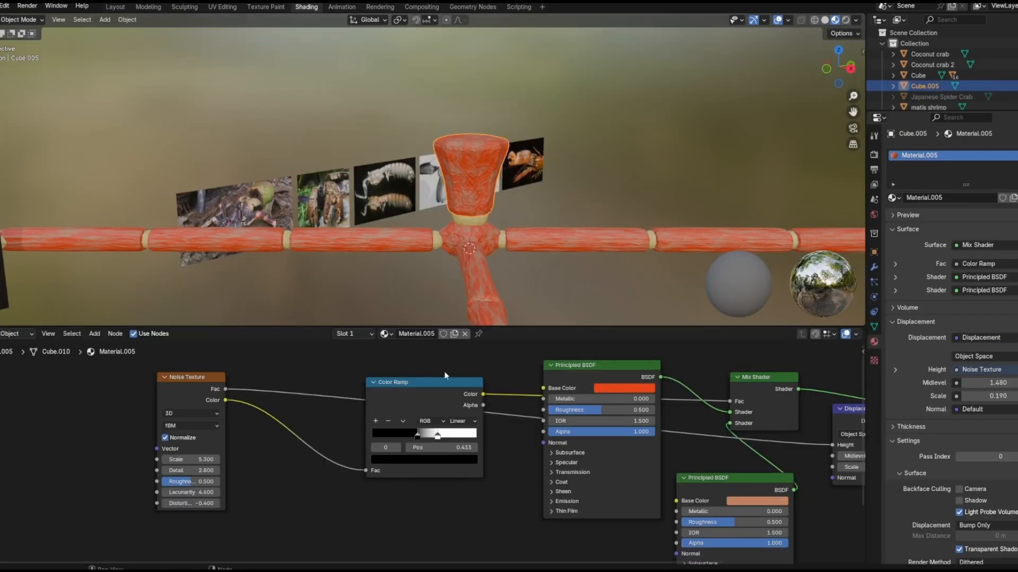
Step: Insert a second Mix Shader before the Material Output and feed it a duplicated Principled BSDF with a pale off-white base color
scroll(424, 450, "down", 3)
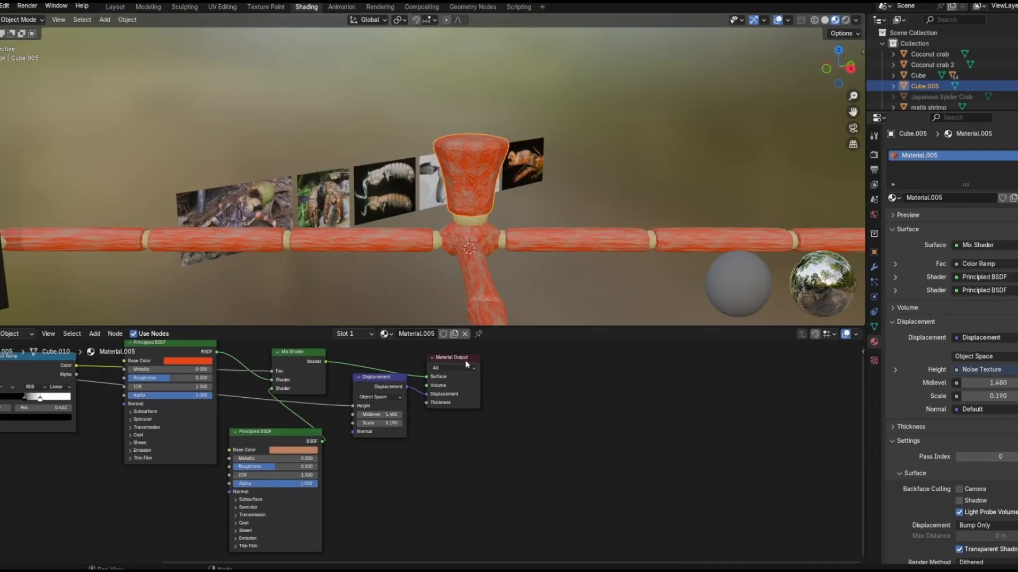
key("shift+a")
type("mi")
left_click(141, 376)
left_click(413, 396)
left_click(175, 424)
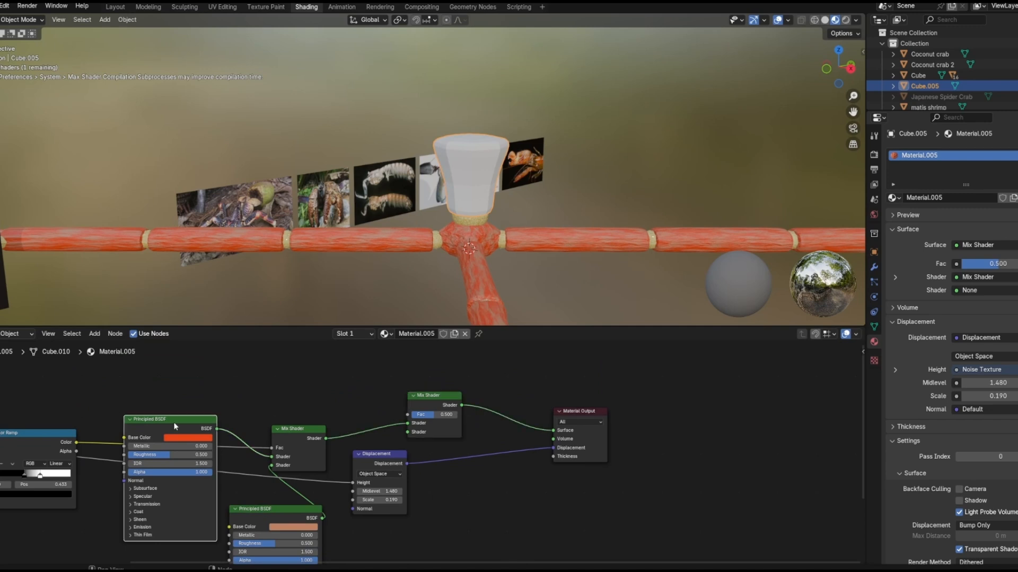
left_click(127, 423)
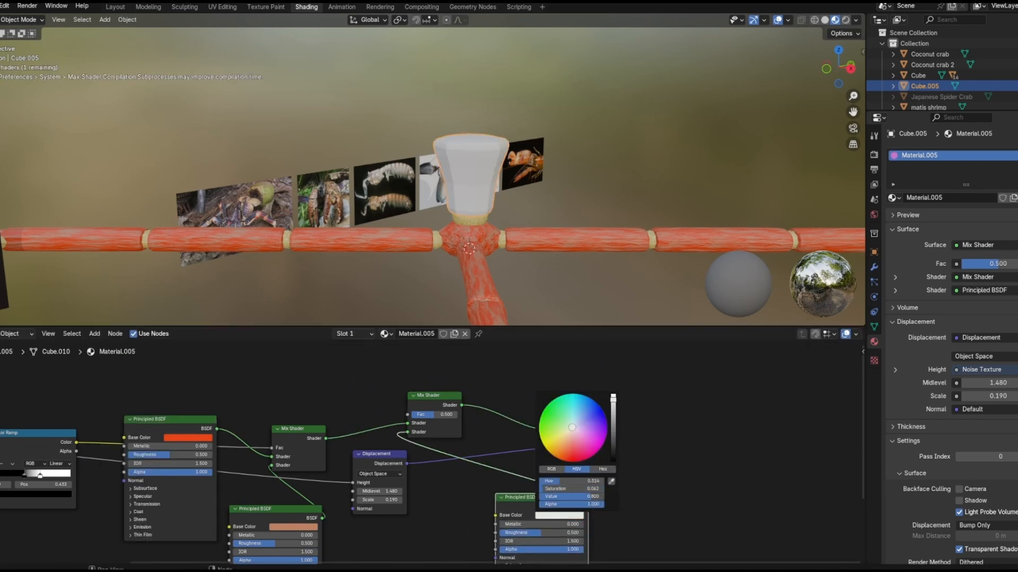
Step: Drive the new Mix Shader's factor with a Noise Texture routed through a duplicated Color Ramp, and save the file
left_click(139, 357)
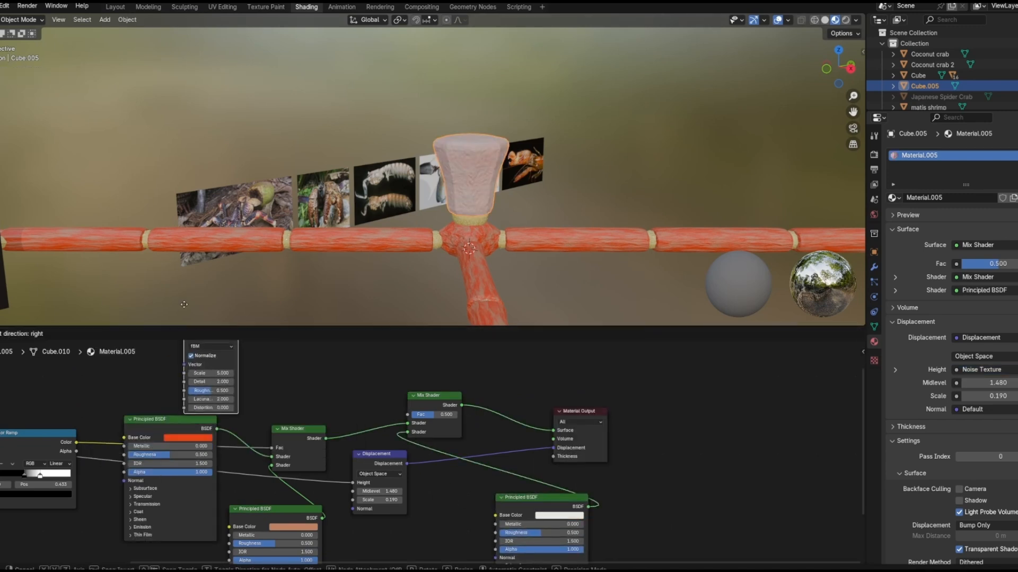
left_click(239, 296)
middle_click_drag(307, 390, 279, 454)
left_click_drag(266, 374, 375, 474)
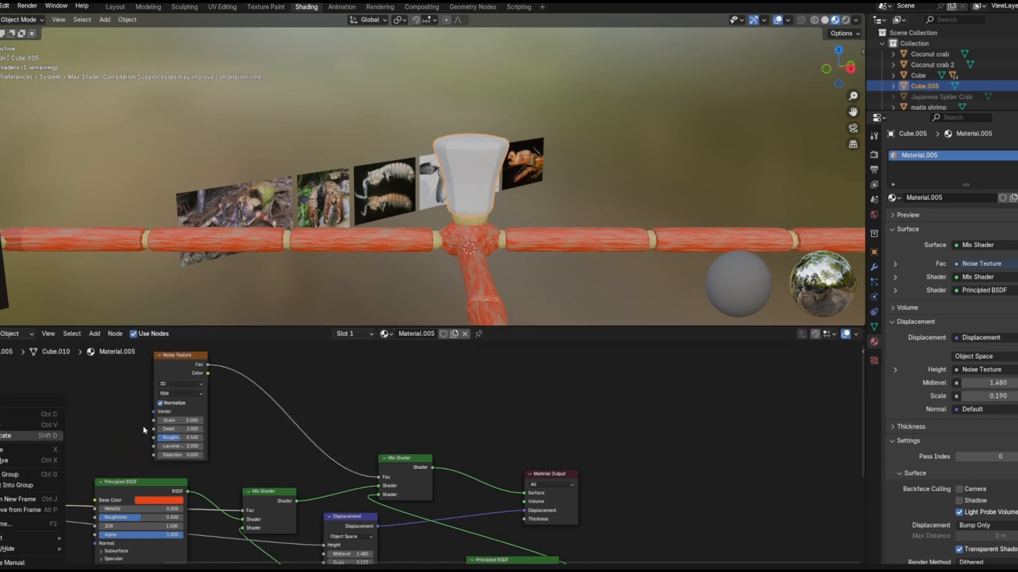
left_click(42, 436)
left_click(347, 319)
left_click(2, 6)
left_click(32, 76)
Step: Add a third stop to the new Color Ramp and narrow its white band, placing stop 2 at 0.622 and stop 0 at 0.505
middle_click_drag(590, 233, 558, 237)
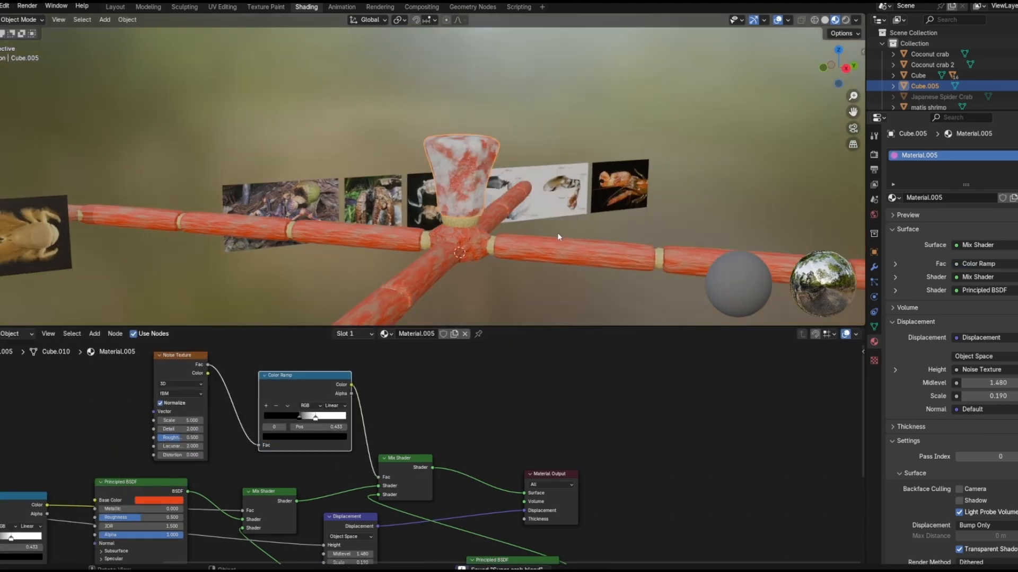
scroll(558, 237, "up", 4)
scroll(412, 449, "up", 1)
left_click_drag(269, 410, 290, 410)
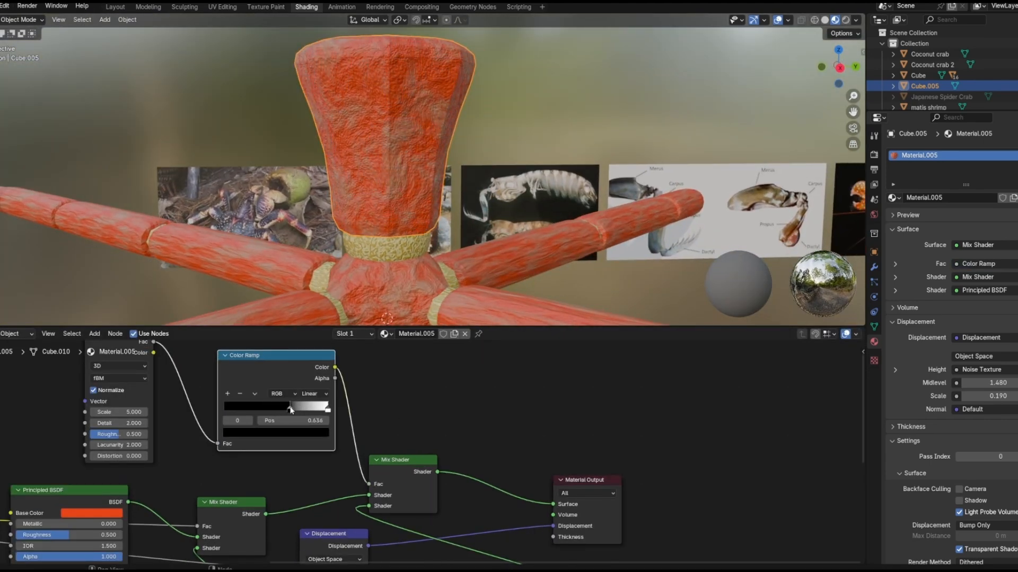
left_click(327, 407, "ctrl")
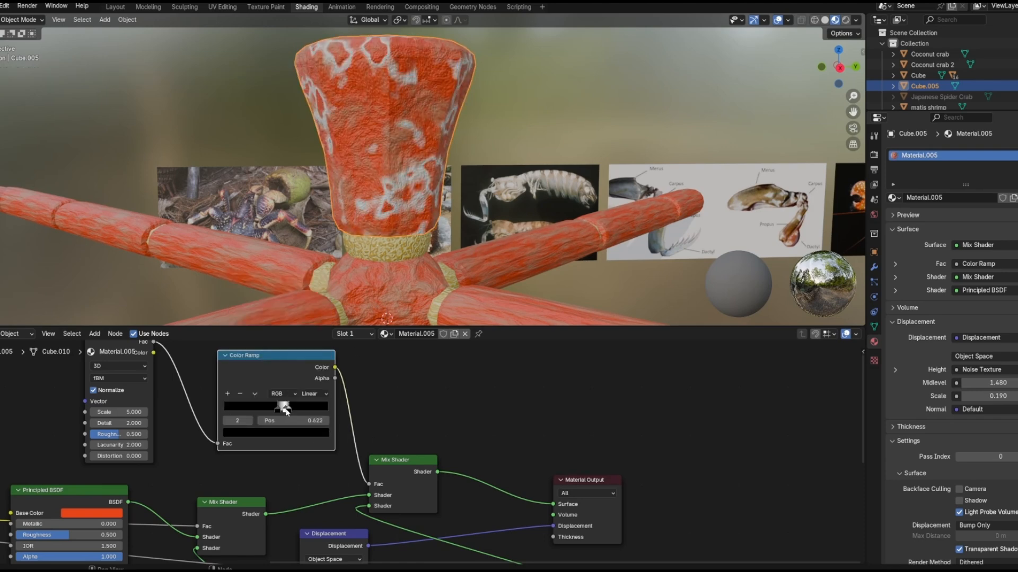
scroll(286, 411, "up", 3)
left_click(284, 410)
left_click_drag(154, 376, 159, 376)
middle_click_drag(379, 195, 388, 223)
middle_click_drag(445, 280, 437, 243)
middle_click_drag(91, 429, 98, 457)
scroll(98, 457, "down", 4)
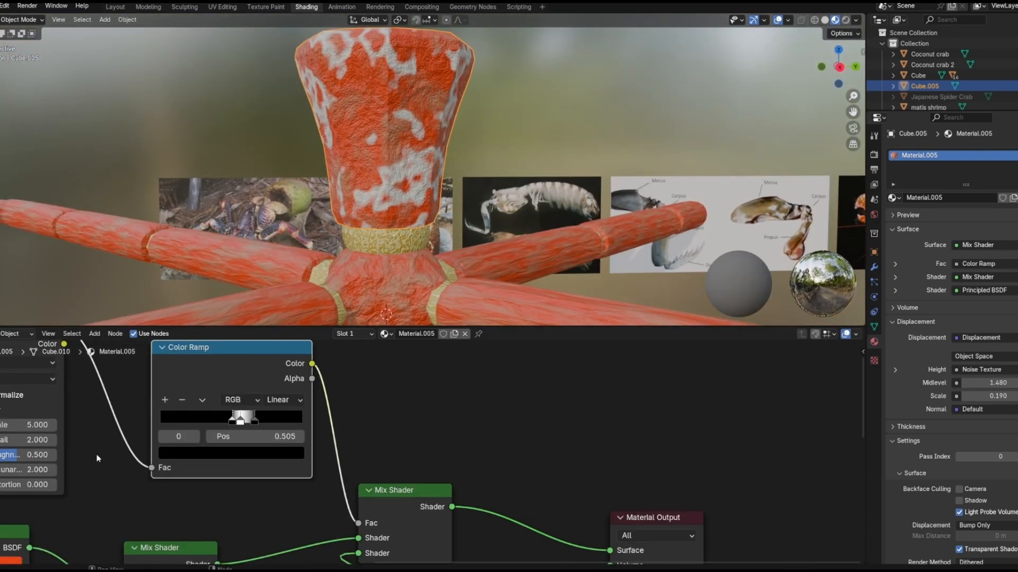
Step: Change the base color of the pale Principled BSDF to a light pinkish purple
middle_click_drag(445, 470, 400, 424)
scroll(424, 427, "down", 7)
middle_click_drag(617, 474, 589, 435)
middle_click_drag(582, 470, 584, 441)
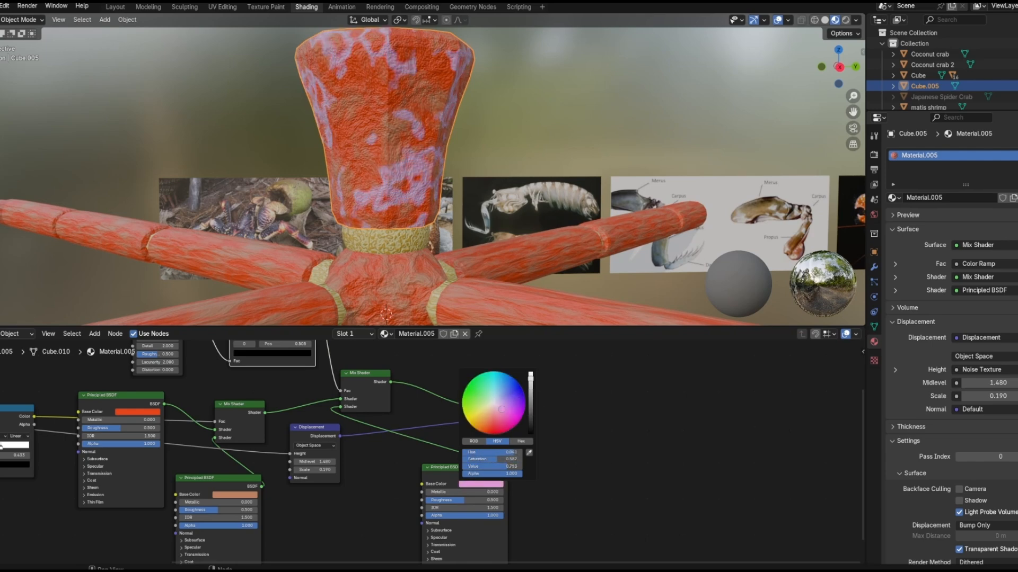
Step: Apply the pink-patched Material.005 to the red segments of the first front leg
scroll(700, 436, "down", 4)
scroll(430, 314, "down", 4)
left_click(454, 234)
left_click(386, 166, "shift")
mouse_move(430, 314)
middle_mouse_down()
mouse_move(382, 311)
mouse_move(438, 296)
middle_mouse_up()
key("ctrl+l")
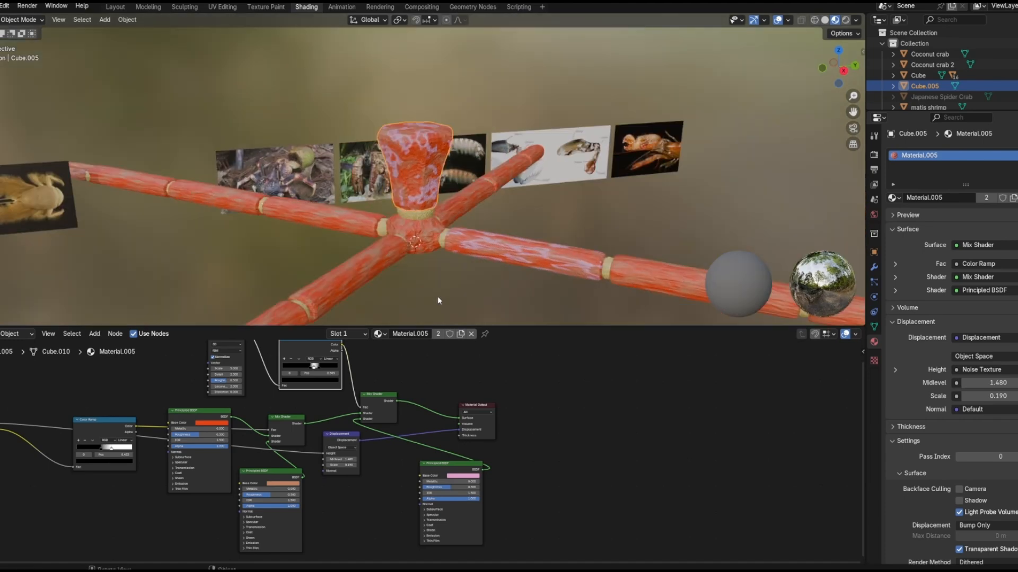
scroll(438, 297, "down", 5)
middle_click_drag(497, 222, 485, 254)
scroll(485, 254, "up", 4)
left_click_drag(379, 334, 599, 297)
scroll(545, 297, "down", 2)
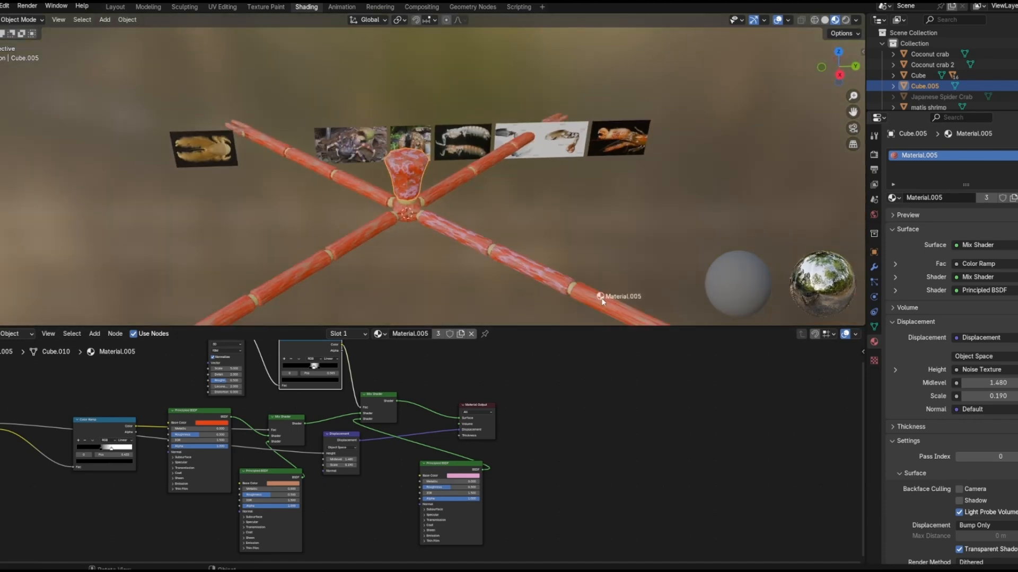
Step: Apply Material.005 to the red segments and claw of the adjacent leg
middle_click_drag(456, 265, 345, 303)
left_click_drag(379, 334, 334, 218)
middle_click_drag(318, 255, 333, 310)
left_click_drag(379, 334, 142, 237)
middle_click_drag(360, 305, 352, 339)
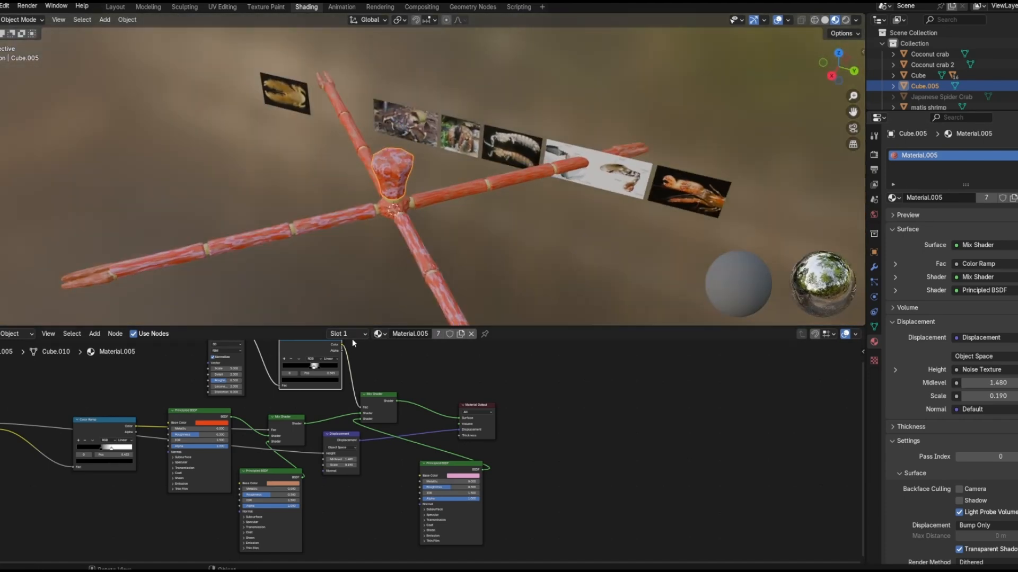
Step: Apply Material.005 to the remaining red segments of the other legs
middle_click_drag(352, 276, 406, 253)
left_click_drag(380, 334, 439, 111)
middle_click_drag(446, 246, 436, 338, "shift")
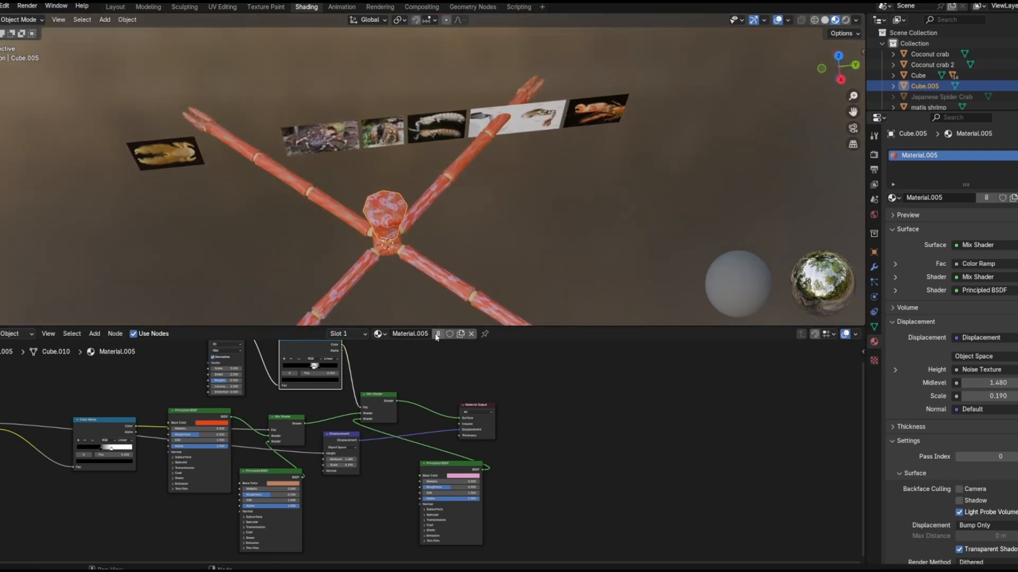
left_click_drag(292, 175, 291, 177)
left_click_drag(380, 334, 388, 246)
middle_click_drag(392, 238, 377, 180)
mouse_move(424, 297)
middle_mouse_down()
mouse_move(403, 276)
mouse_move(435, 291)
mouse_move(432, 276)
middle_mouse_up()
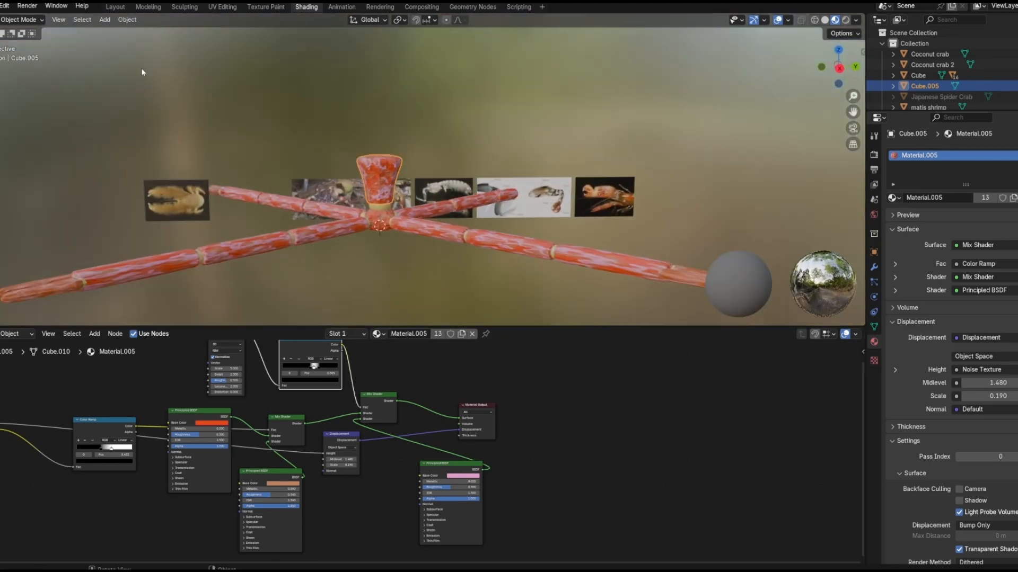
Step: Return to the Layout workspace and parent the flared block to the yellow sphere joint beneath it
left_click(115, 7)
left_click(476, 355)
middle_click_drag(476, 355, 435, 342)
left_click(332, 233)
left_click(336, 292, "shift")
scroll(318, 289, "up", 3)
left_click(279, 282, "shift")
key("ctrl+p")
left_click(261, 303)
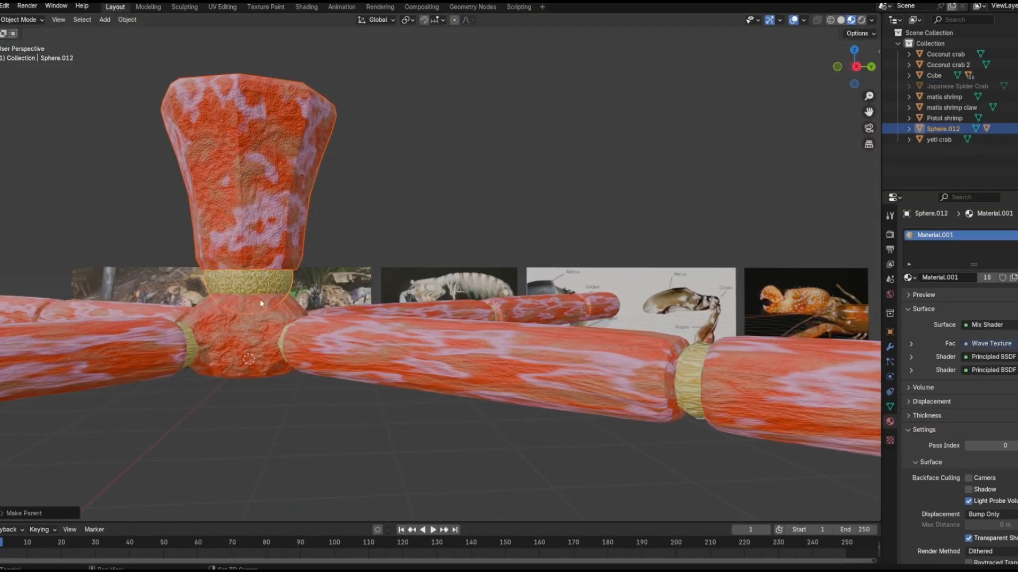
Step: Parent the yellow sphere joint, together with its flared block, to the central body as an object
right_click(265, 226)
left_click(225, 165)
left_click(251, 313, "shift")
right_click(251, 312)
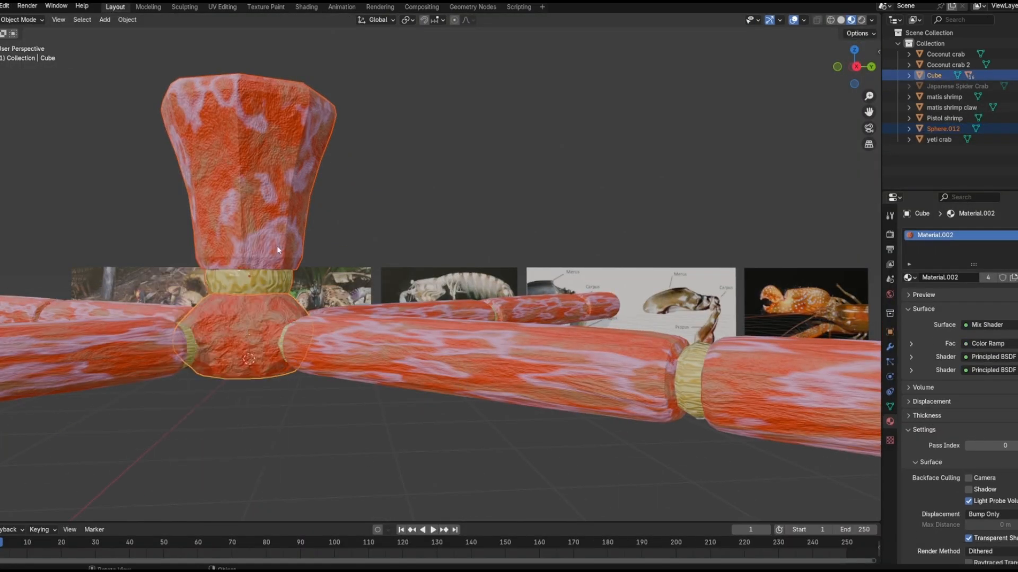
left_click(277, 246)
left_click(251, 322, "shift")
right_click(251, 321)
mouse_move(201, 433)
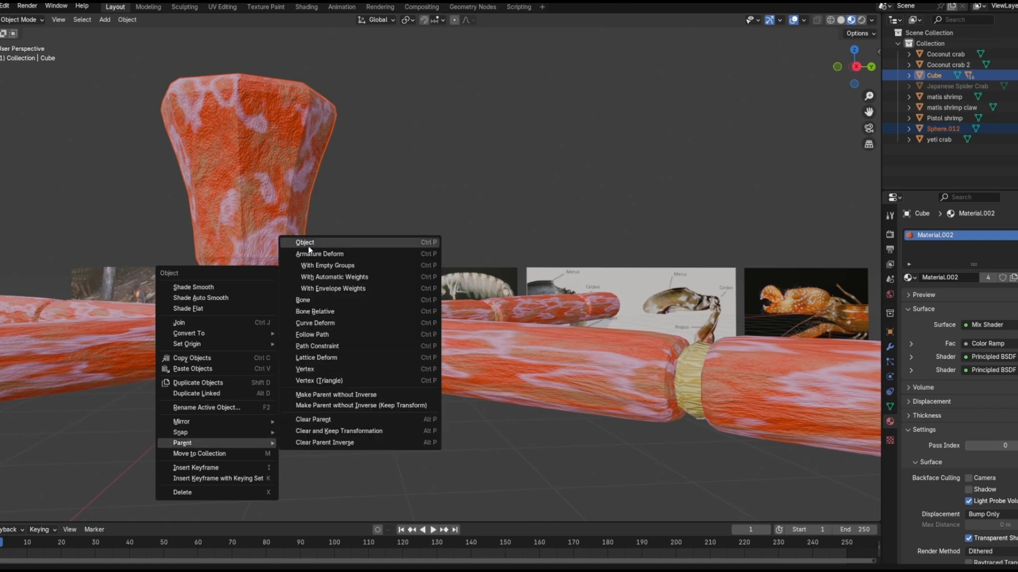
left_click(313, 258)
Step: Rotate the parented body and torso pieces to test their link, and undo the test rotations
left_click(7, 7)
left_click(13, 19)
left_click(7, 7)
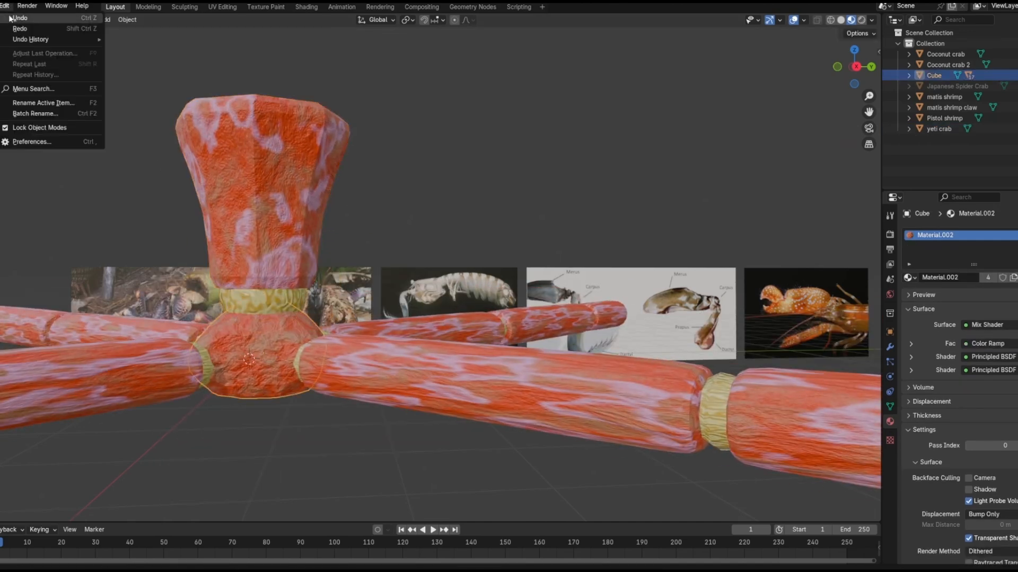
left_click(14, 18)
key("r")
left_click(332, 254)
left_click(8, 7)
left_click(13, 19)
middle_click_drag(451, 166, 283, 282)
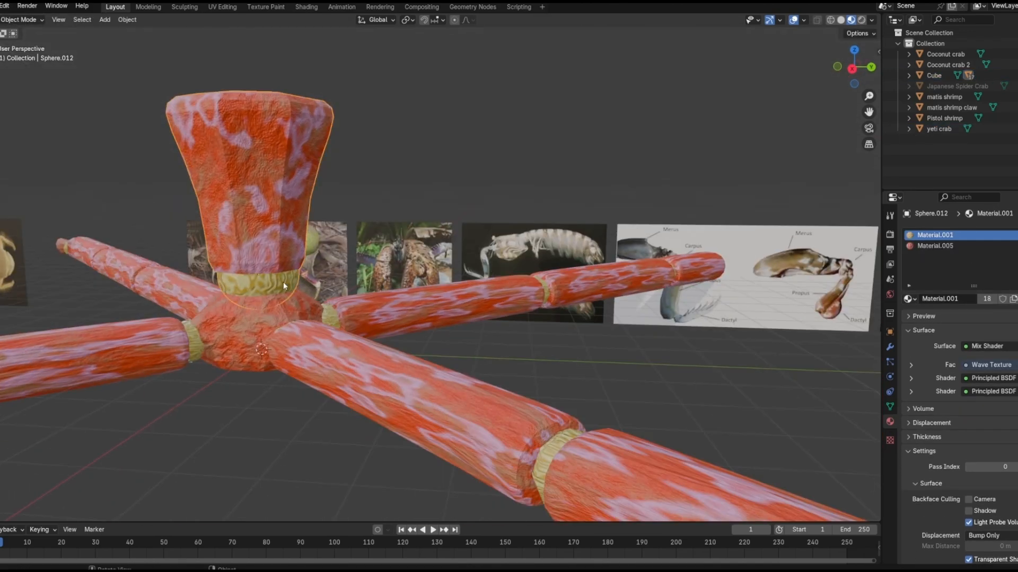
Step: Add a UV sphere at the body and reduce its geometry with a Decimate modifier
left_click(105, 19)
mouse_move(138, 31)
left_click(211, 64)
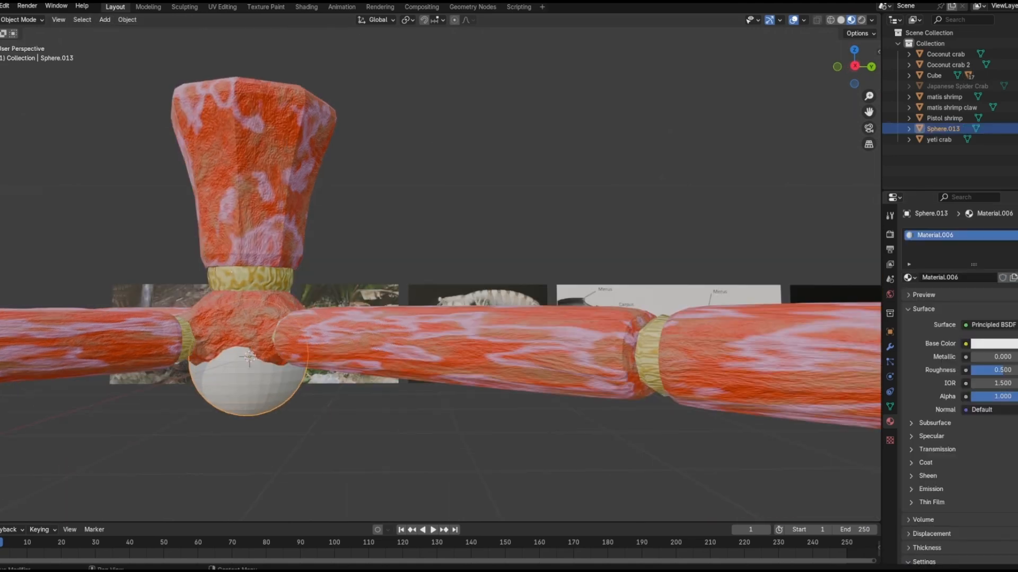
left_click(960, 234)
mouse_move(907, 230)
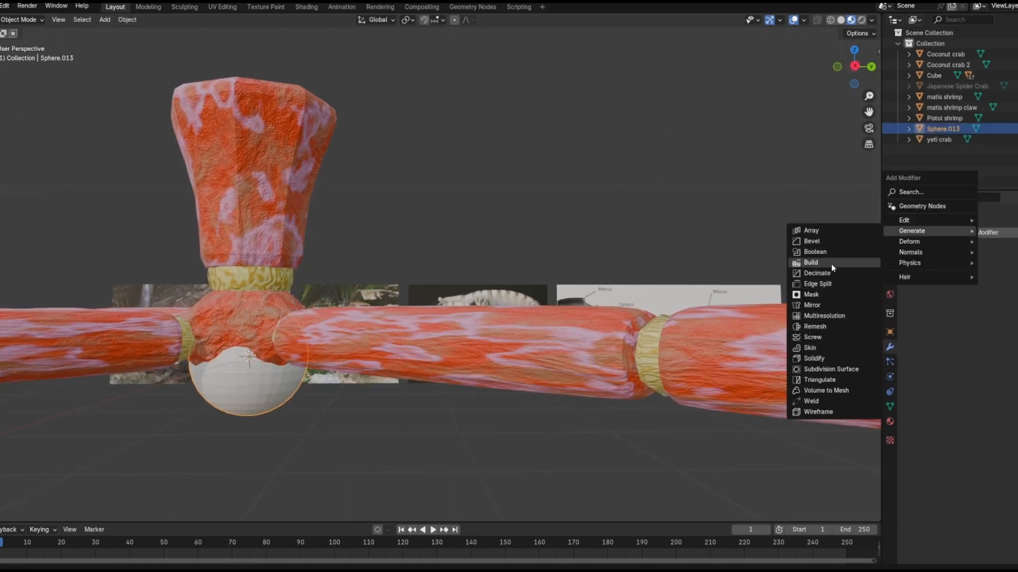
left_click(827, 274)
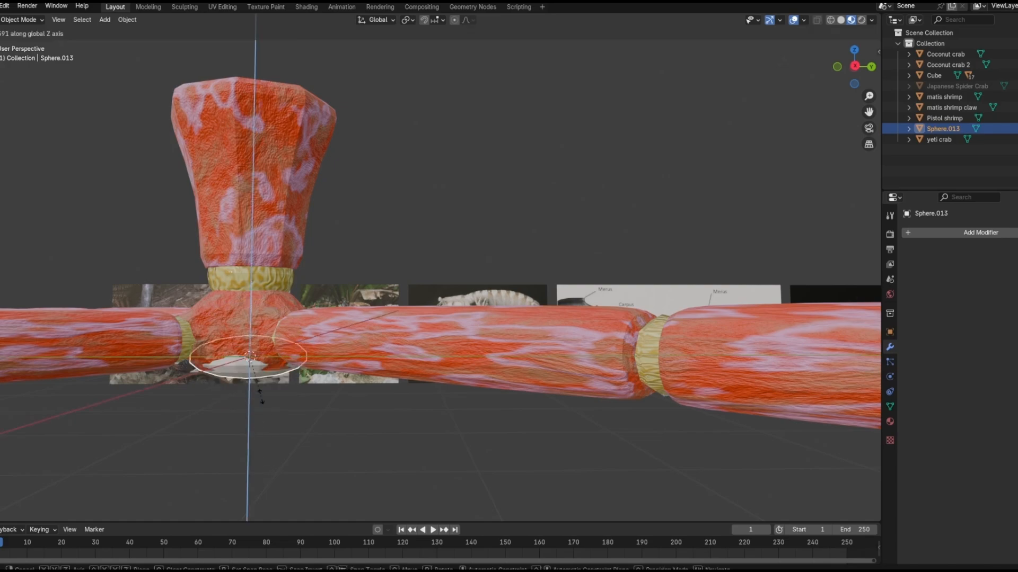
Step: Flatten the sphere along Z, raise it onto the flared block and scale it to fit the block's rim
left_click(270, 111)
key("s")
middle_click_drag(271, 112, 381, 275)
left_click(344, 135)
key("s")
left_click(339, 162)
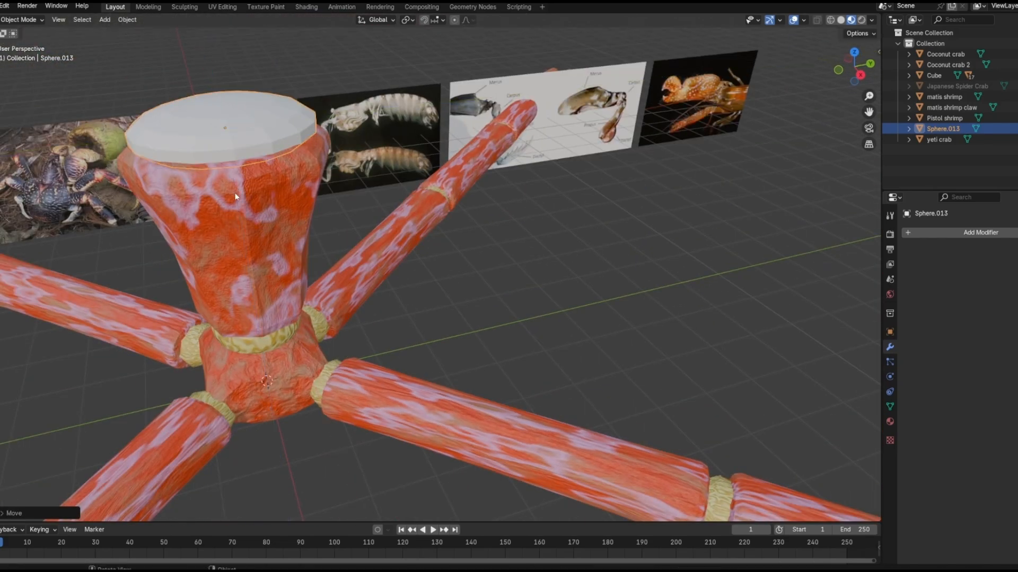
middle_click_drag(236, 197, 234, 176)
Step: Apply Material.001 from the lower yellow joint to the flattened sphere on top of the flared block
left_click(890, 421)
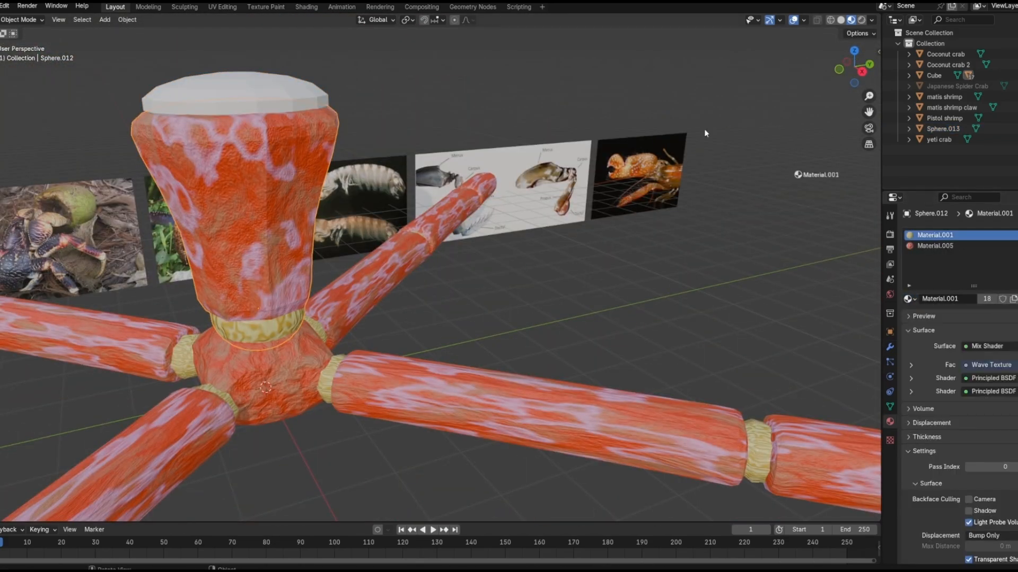
left_click_drag(705, 130, 239, 96)
middle_click_drag(477, 114, 339, 201)
right_click(270, 171)
left_click(214, 27)
left_click(355, 122)
Step: Add a cube, raise it along Z above the flared block and scale it up to about the block's width
middle_click_drag(355, 128, 384, 186)
scroll(389, 156, "down", 4)
left_click(104, 20)
left_click(212, 43)
key("g")
key("z")
left_click(380, 191)
key("s")
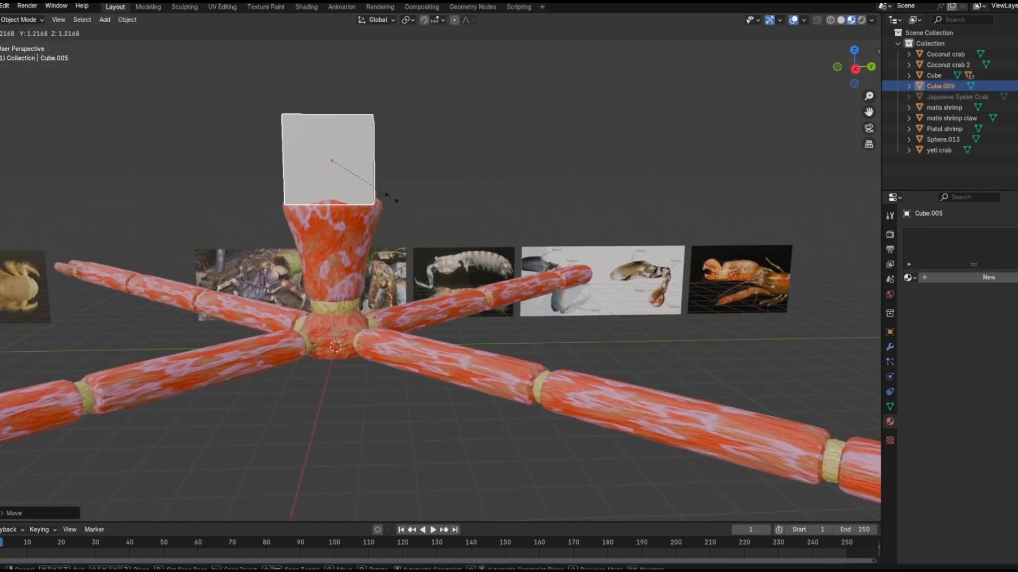
left_click(448, 154)
middle_click_drag(446, 153, 371, 188)
Step: Select the vertical corner edges of the new cube in Edit Mode and bevel them
key("Tab")
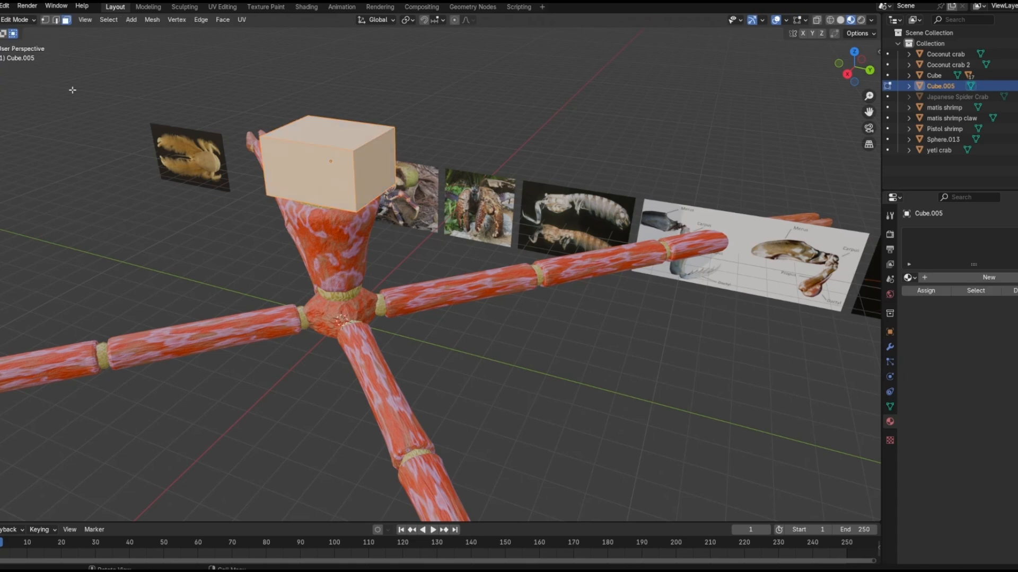
middle_click_drag(73, 89, 85, 122, "shift")
left_click(368, 227, "shift")
middle_click_drag(429, 226, 490, 195)
right_click(421, 199)
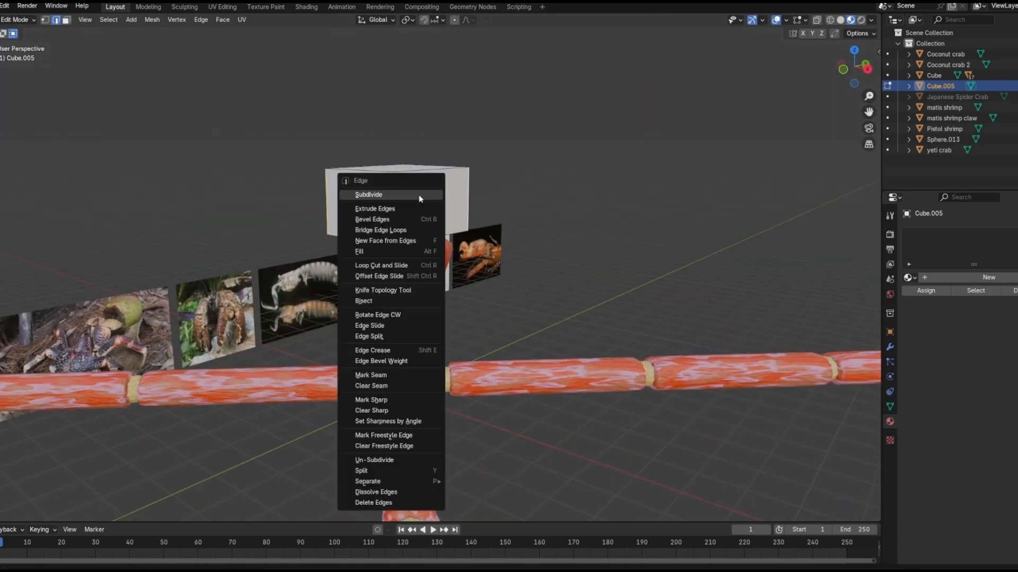
left_click(408, 220)
left_click(451, 212)
Step: Taper the cube's bottom face inward toward the yellow joint and return to Object Mode
middle_click_drag(585, 177, 74, 27)
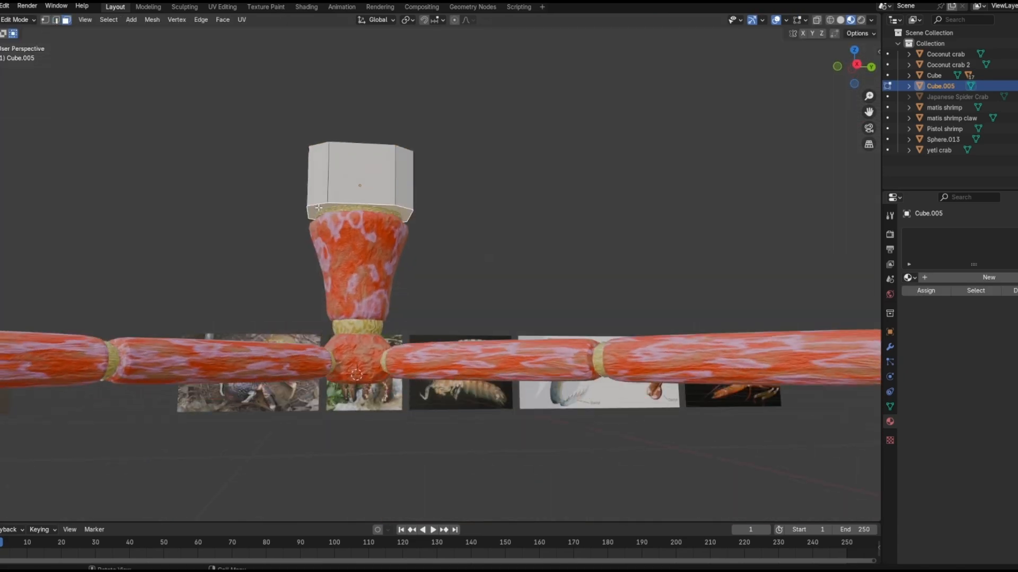
left_click(485, 271)
middle_click_drag(485, 271, 464, 267)
scroll(464, 265, "up", 4)
key("s")
left_click(403, 276)
middle_click_drag(402, 276, 403, 244)
scroll(486, 202, "down", 3)
middle_click_drag(486, 201, 535, 212)
left_click(18, 20)
left_click(20, 32)
middle_click_drag(451, 281, 429, 273)
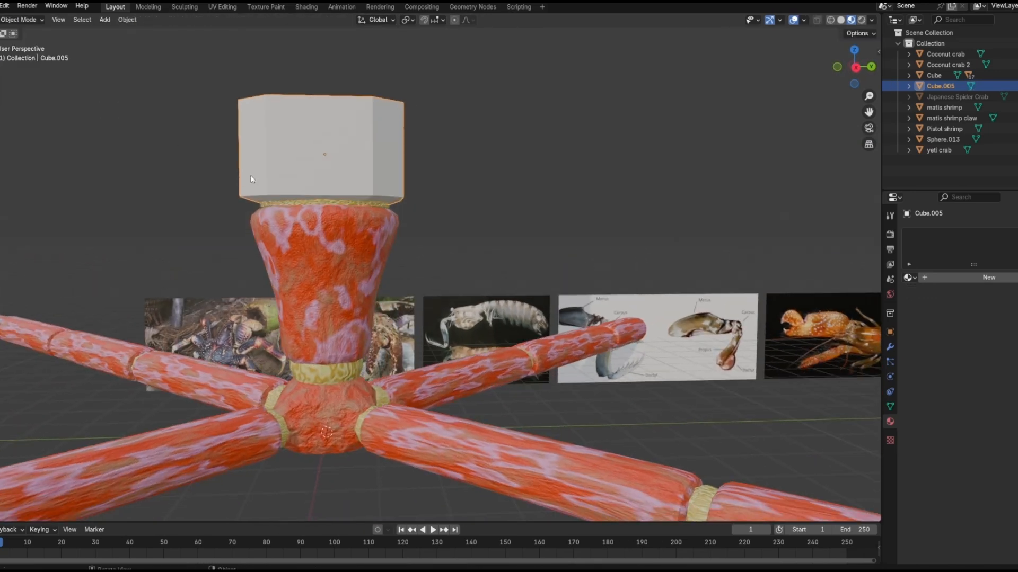
Step: Parent the flattened yellow joint to the flared block beneath it as an object
left_click(371, 206)
left_click(328, 238, "shift")
right_click(308, 237)
left_click(309, 273)
Step: Raise the cube's geometry along Z above its origin and lower the whole object back onto the yellow joint
left_click(339, 181)
left_click(105, 20)
mouse_move(115, 33)
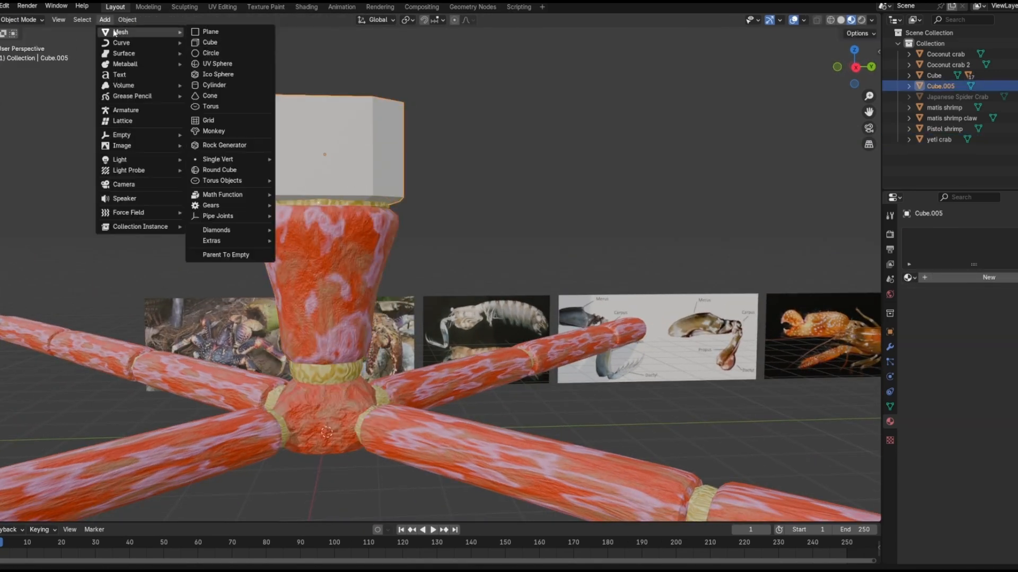
left_click(105, 20)
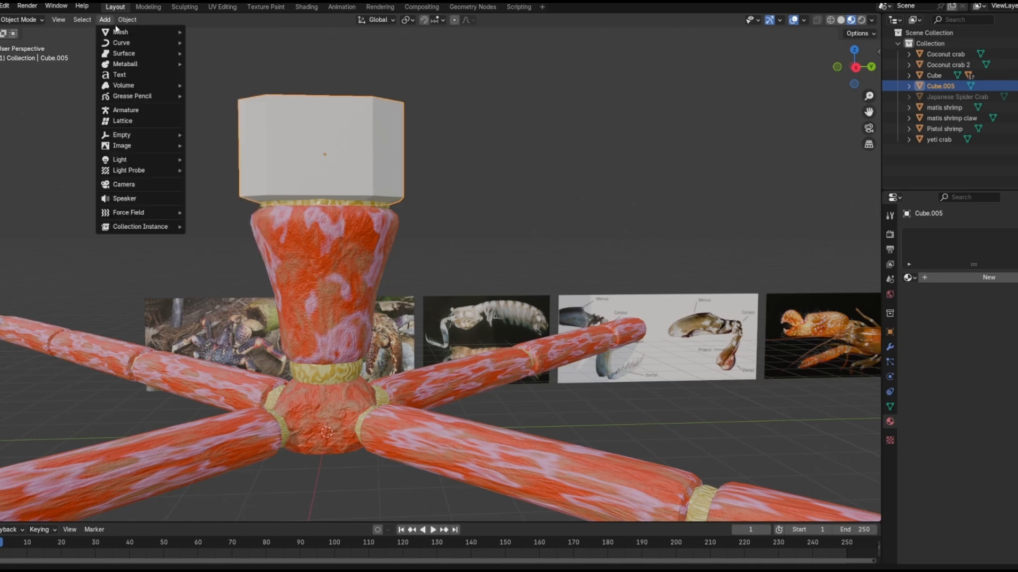
mouse_move(120, 33)
left_click(21, 19)
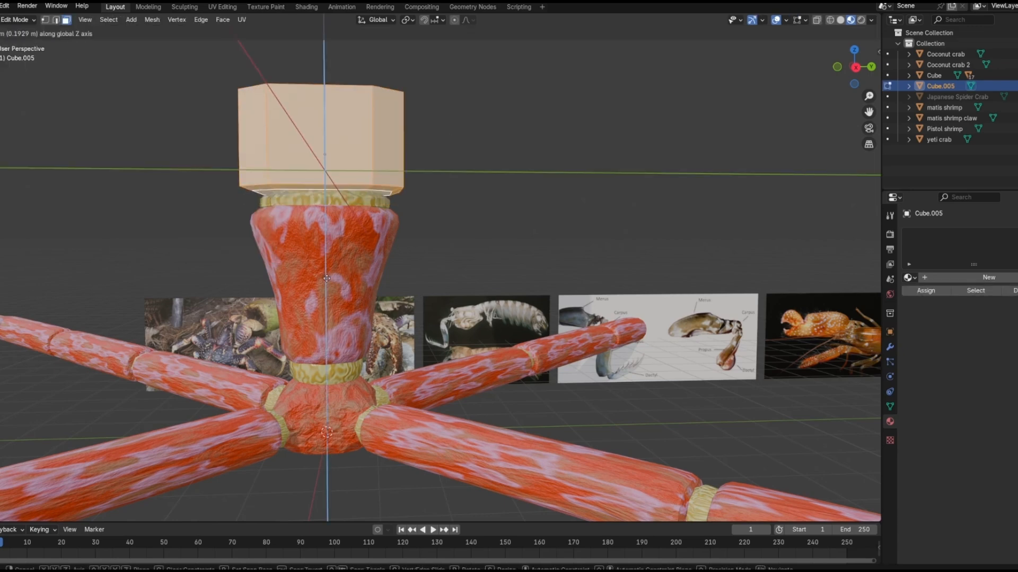
left_click(326, 278)
key("KP_3")
key("Tab")
key("g")
key("z")
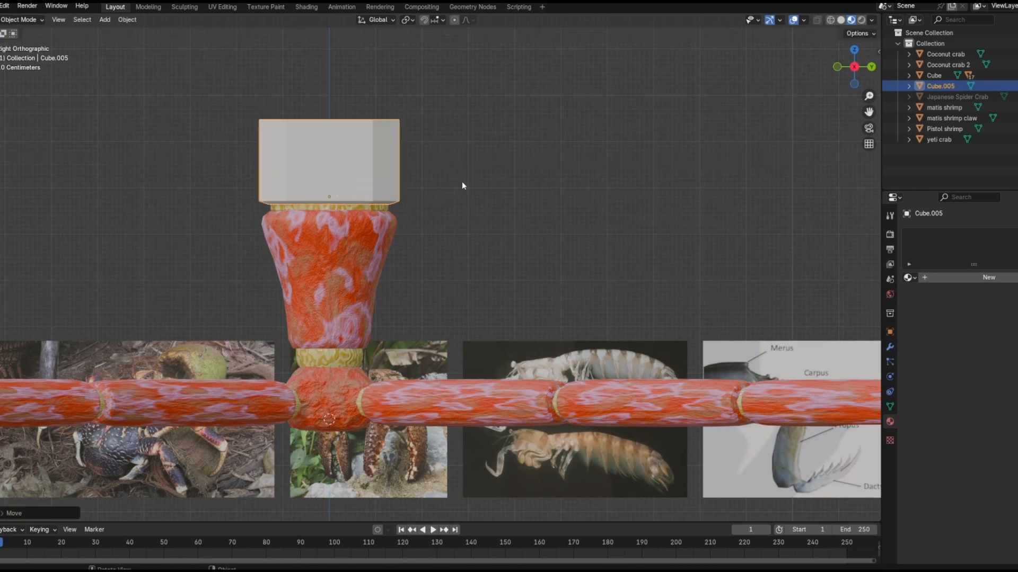
key("r")
left_click(451, 193)
Step: Extrude the block's top face in Edit Mode and widen it along Y into a flared shoulder
left_click(20, 23)
middle_click_drag(117, 80, 413, 159)
left_click(17, 19)
left_click(22, 41)
key("s")
key("y")
left_click(500, 144)
middle_click_drag(501, 145, 535, 141)
Step: Extrude another section upward from the top face and widen it slightly along Y
key("e")
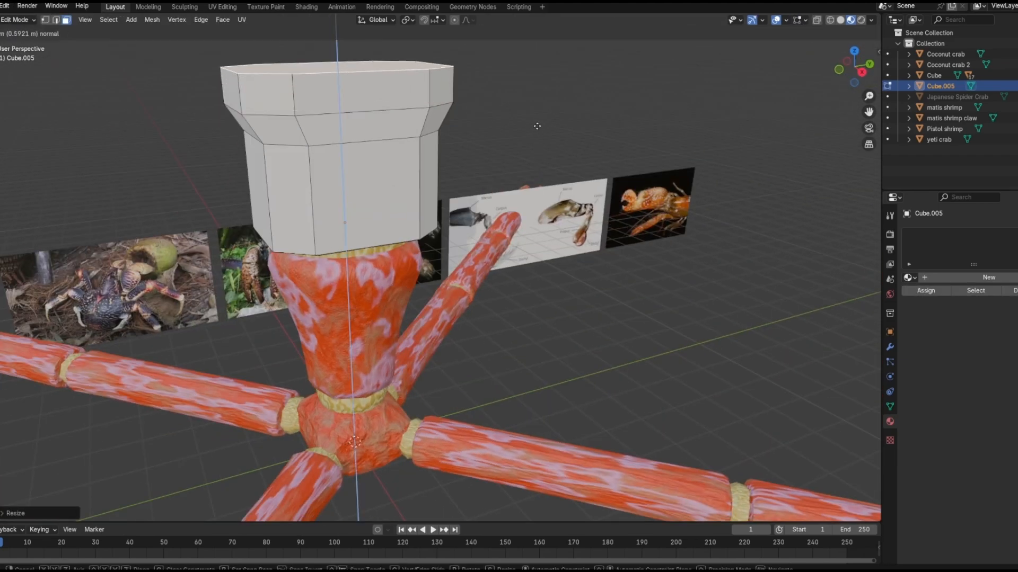
left_click(539, 123)
key("s")
key("y")
left_click(551, 132)
scroll(541, 159, "down", 5)
middle_click_drag(536, 217, 502, 214)
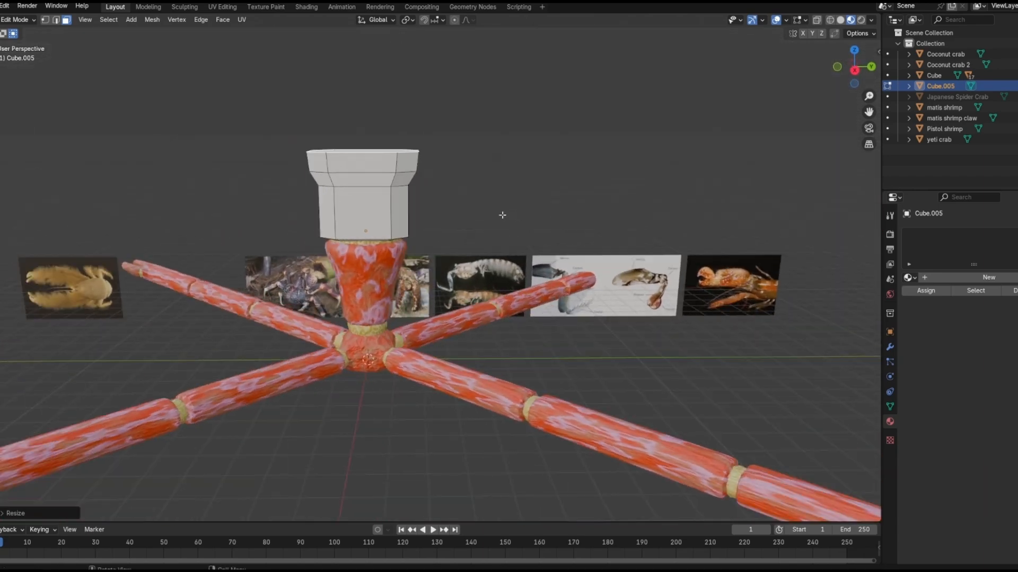
Step: Extrude further sections from the top face and narrow them along Y to round off the upper torso
scroll(503, 213, "up", 2)
key("s")
key("y")
left_click(549, 191)
left_click(545, 164)
middle_click_drag(545, 165, 488, 186)
key("e")
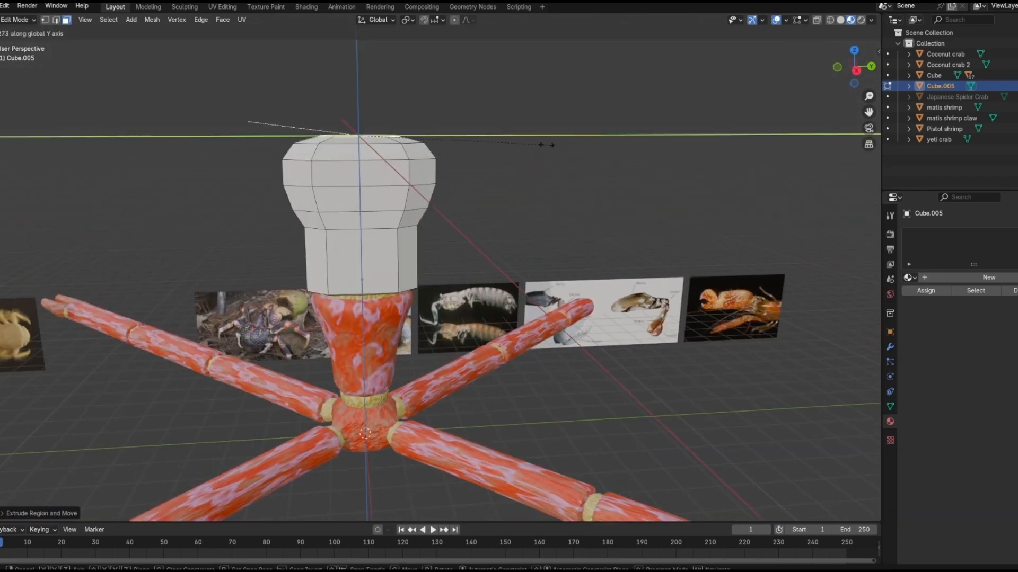
left_click(554, 141)
middle_click_drag(554, 141, 334, 238)
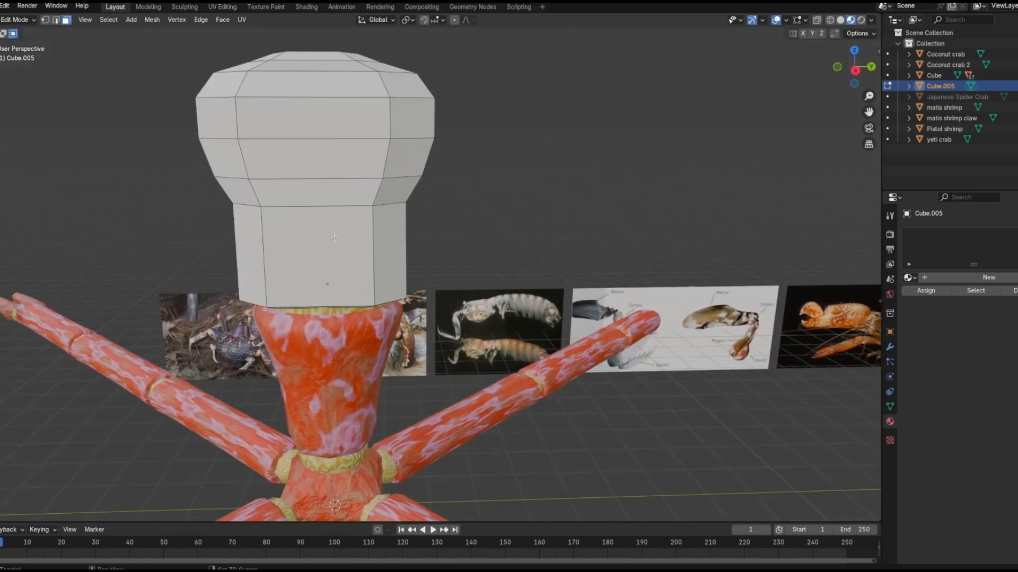
left_click(400, 112, "shift")
mouse_move(400, 112)
middle_mouse_down()
mouse_move(444, 135)
mouse_move(411, 106)
middle_mouse_up()
left_click(395, 147, "shift")
left_click(413, 247, "shift")
left_click(464, 243, "shift")
middle_click_drag(560, 233, 496, 276)
right_click(496, 275)
left_click(536, 290)
left_click(4, 6)
left_click(19, 17)
middle_click_drag(255, 151, 311, 164)
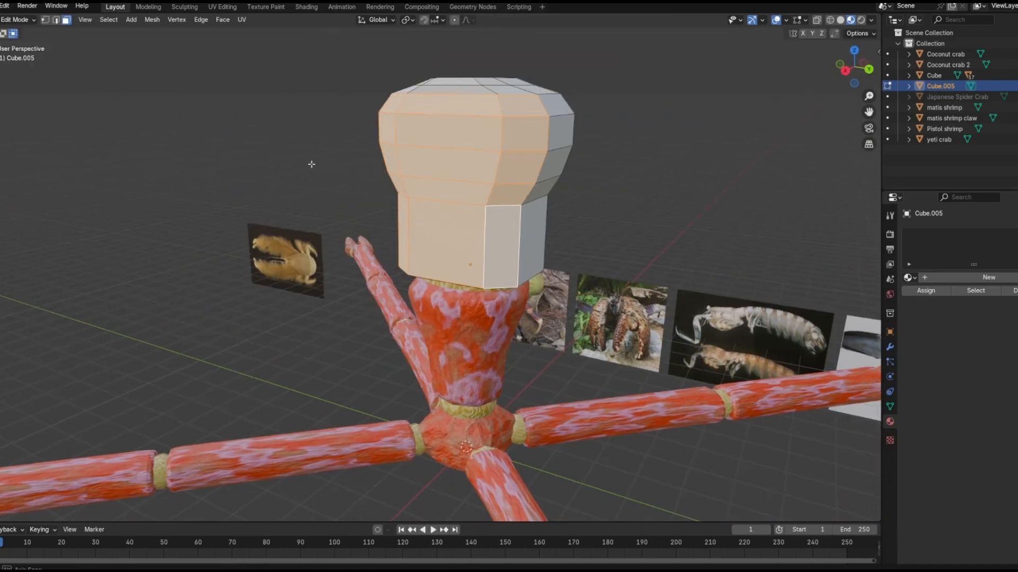
Step: Select alternating bands of faces around the front of the upper torso and extrude them into raised plates
left_click(311, 164)
left_click(525, 234)
left_click(456, 223, "shift")
left_click(386, 212, "shift")
left_click(374, 124, "shift")
left_click(456, 119, "shift")
middle_click_drag(456, 119, 469, 153)
left_click(530, 109, "shift")
left_click(451, 102, "shift")
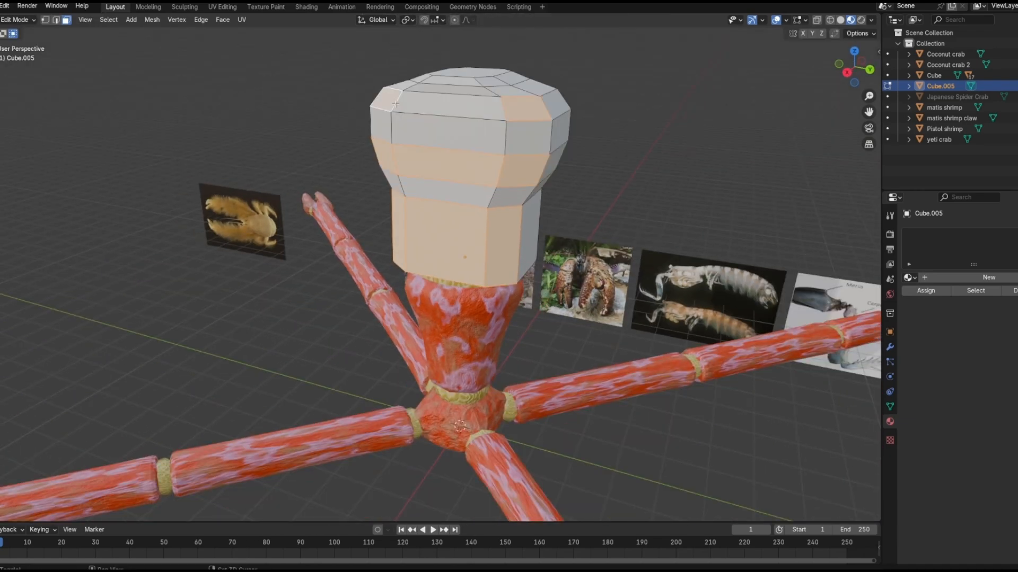
middle_click_drag(599, 233, 255, 160)
key("e")
left_click(487, 243)
Step: Extrude the front plate faces again and move them along the X axis
left_click(255, 161)
middle_click_drag(466, 224, 515, 228)
middle_click_drag(392, 226, 563, 269)
key("e")
middle_click_drag(487, 302, 513, 242)
key("g")
key("x")
left_click(522, 362)
Step: Dissolve the surplus edges along the ledge above the torso's lower flared band
key("2")
middle_click_drag(148, 161, 328, 265)
left_click(339, 279)
right_click(339, 279)
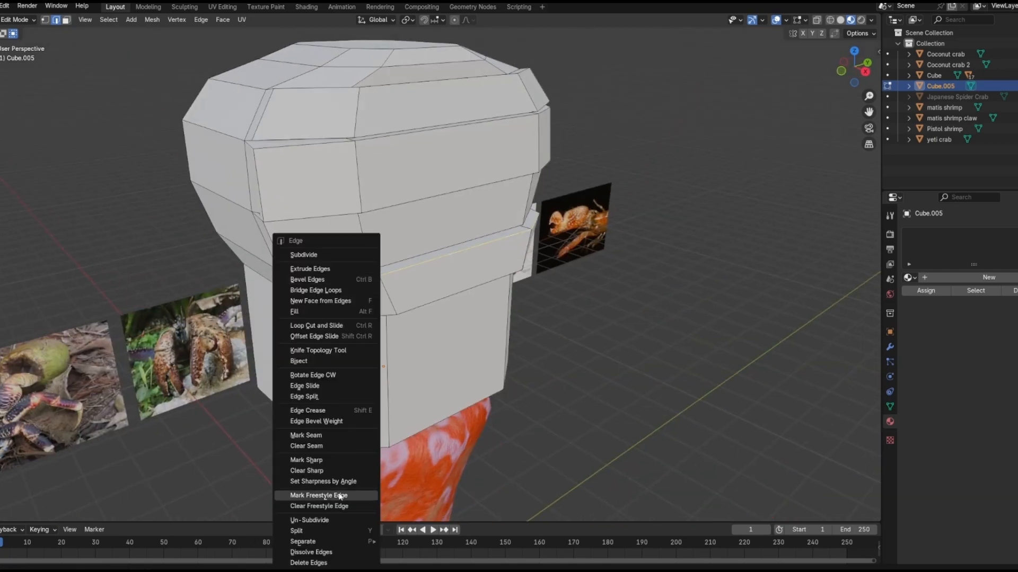
left_click(339, 552)
middle_click_drag(456, 456, 318, 281)
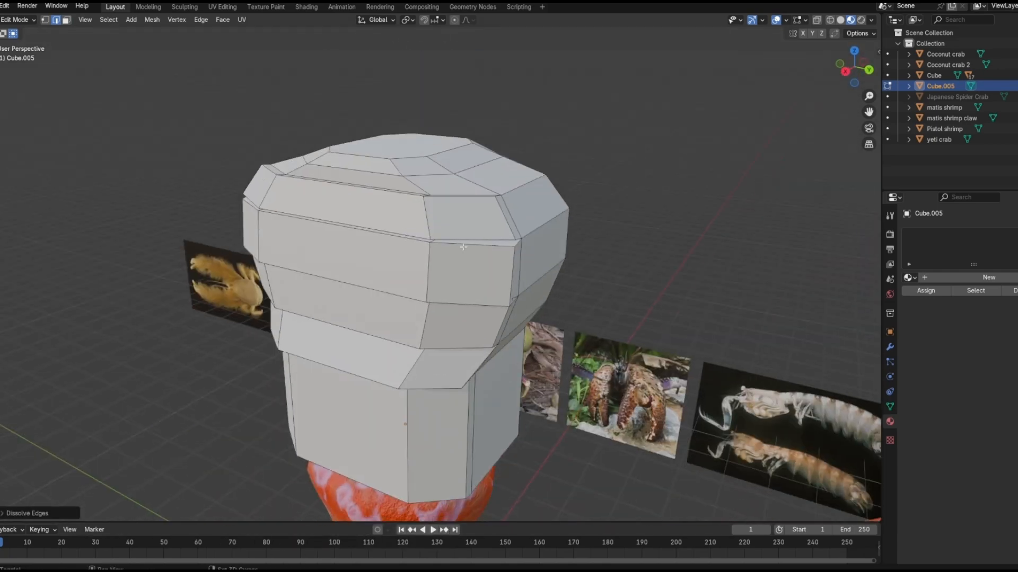
Step: Dissolve the remaining surplus edges along the torso's upper front plates
left_click(300, 291)
right_click(300, 291)
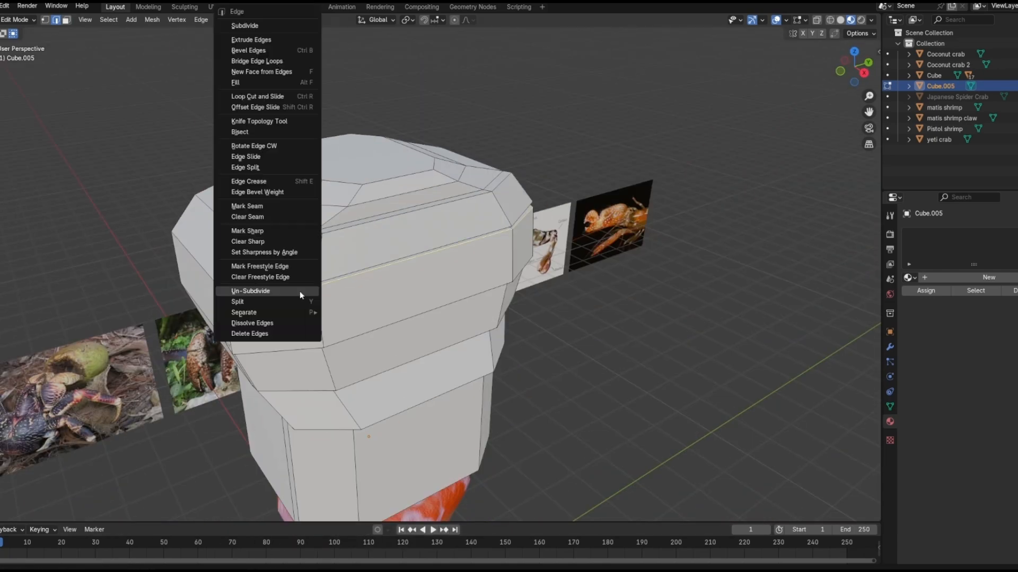
left_click(294, 322)
middle_click_drag(361, 186, 481, 223)
key("ctrl+e")
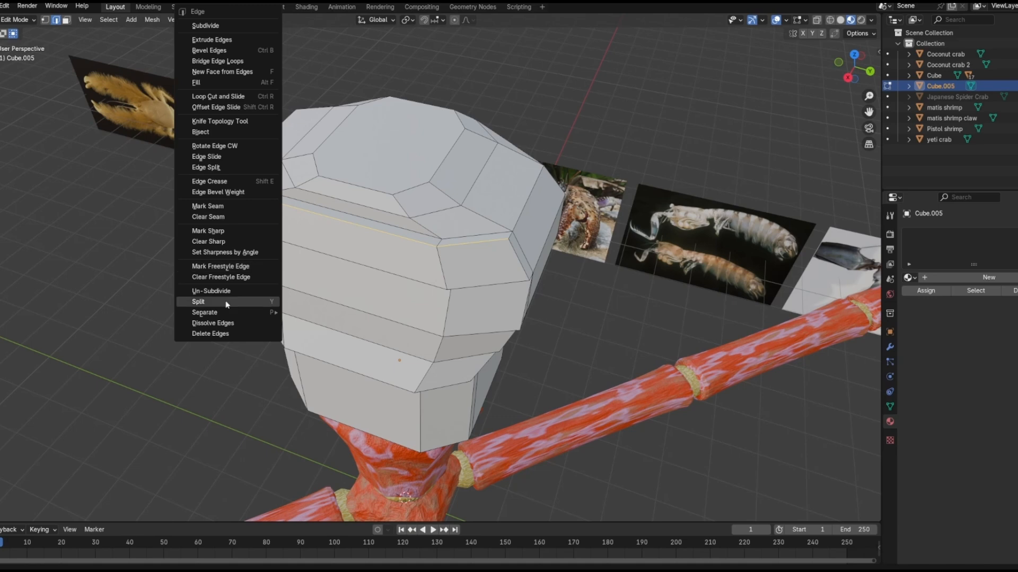
left_click(218, 323)
Step: Select the faces of the middle front band and hide them to expose the torso's interior
middle_click_drag(318, 328, 419, 227)
scroll(418, 228, "up", 3)
key("3")
middle_click_drag(418, 297, 382, 219)
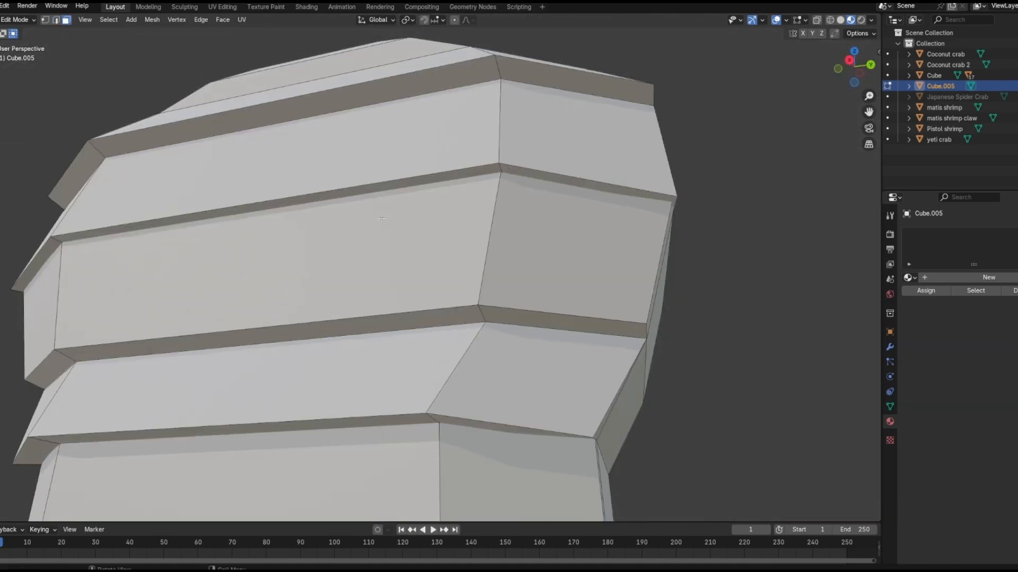
middle_click_drag(552, 178, 631, 175)
left_click(245, 134, "shift")
key("h")
middle_click_drag(245, 134, 180, 238)
Step: Select the edges of the thin ledge along the lower plate's upper rim and dissolve them
key("2")
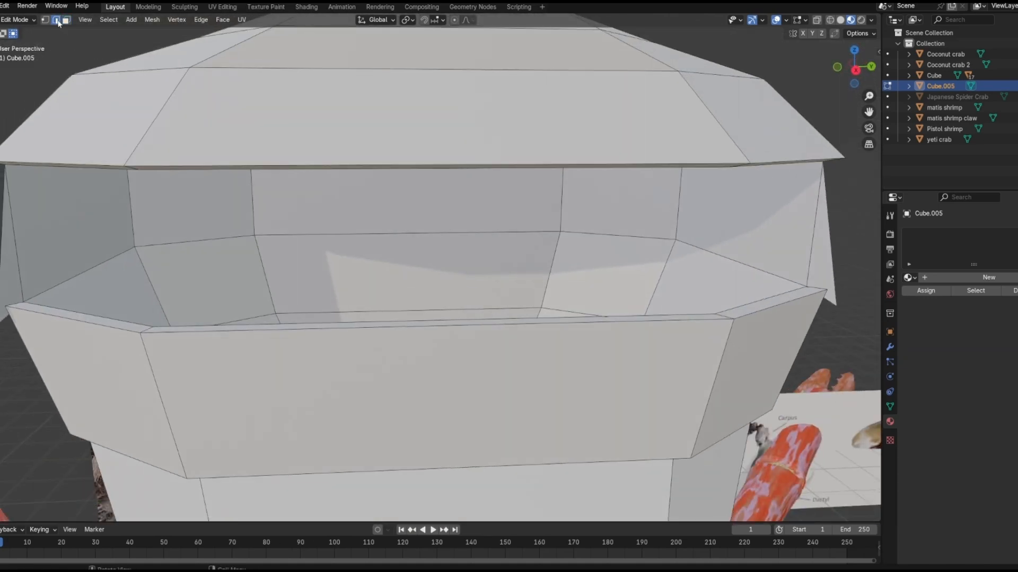
middle_click_drag(742, 328, 652, 299, "shift")
left_click(660, 295)
middle_click_drag(591, 303, 764, 308, "shift")
left_click(228, 304, "shift")
right_click(228, 307)
left_click(228, 326)
mouse_move(233, 326)
middle_mouse_down()
mouse_move(339, 318)
mouse_move(233, 329)
middle_mouse_up()
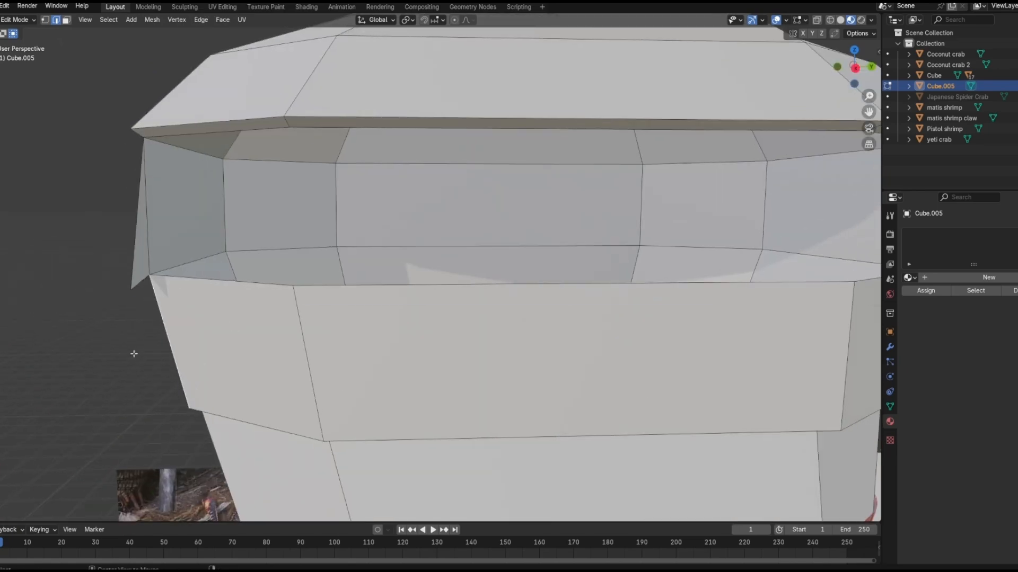
Step: Unhide the torso faces, and hide the faces of the lowest flared front band to expose the ledge behind it
key("alt+h")
middle_click_drag(540, 429, 491, 366)
scroll(459, 341, "down", 5)
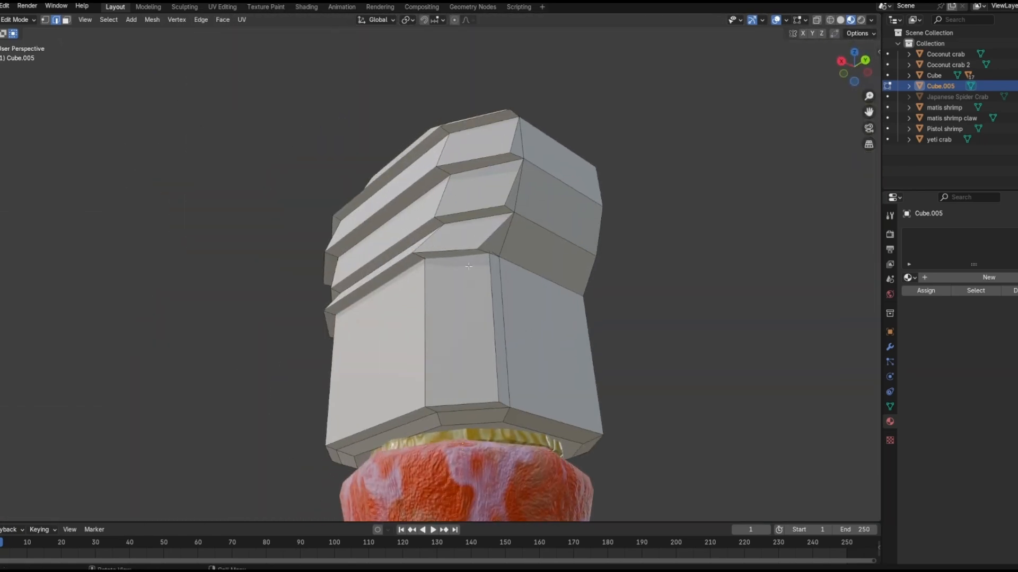
scroll(490, 365, "up", 3)
left_click(66, 20)
left_click(530, 258)
left_click(392, 291, "shift")
left_click(389, 307, "shift")
middle_click_drag(390, 308, 498, 302)
left_click(408, 312, "shift")
key("h")
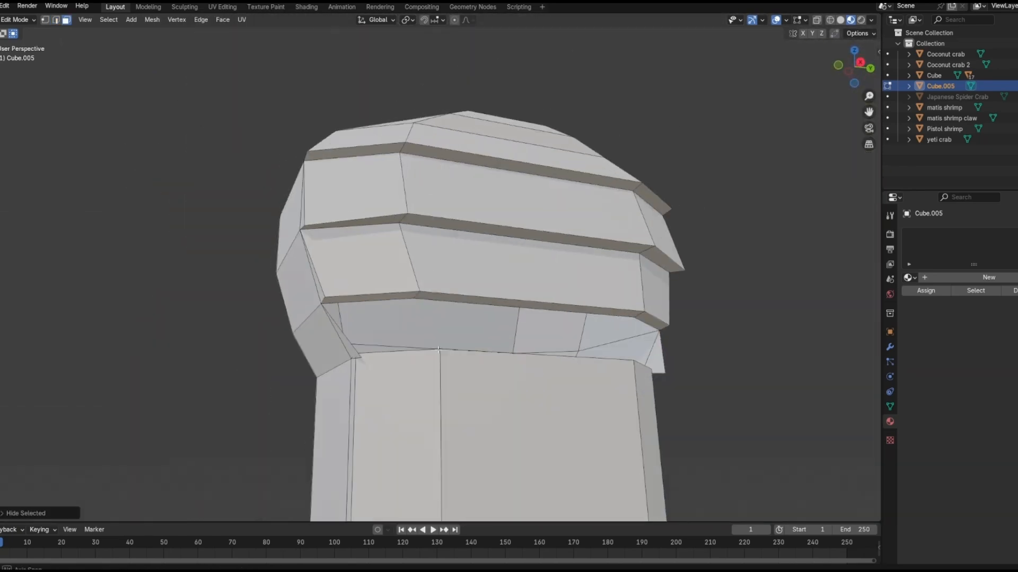
Step: Dissolve the surplus edges along the ledge where the lowest front band meets the waist section
middle_click_drag(439, 350, 419, 392)
left_click(56, 20)
middle_click_drag(349, 265, 371, 281)
left_click(629, 395)
right_click(629, 395)
left_click(631, 404)
middle_click_drag(183, 228, 155, 206)
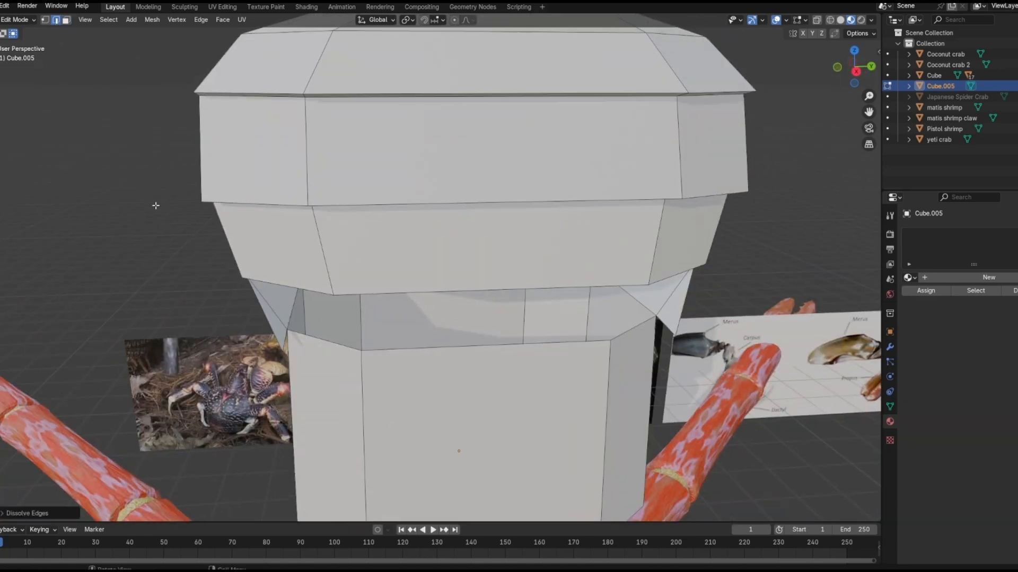
left_click(155, 205)
scroll(554, 343, "down", 7)
Step: Select the sloped faces around the torso's upper back, extrude them and scale them into an overhanging rear plate
middle_click_drag(435, 339, 636, 413)
key("3")
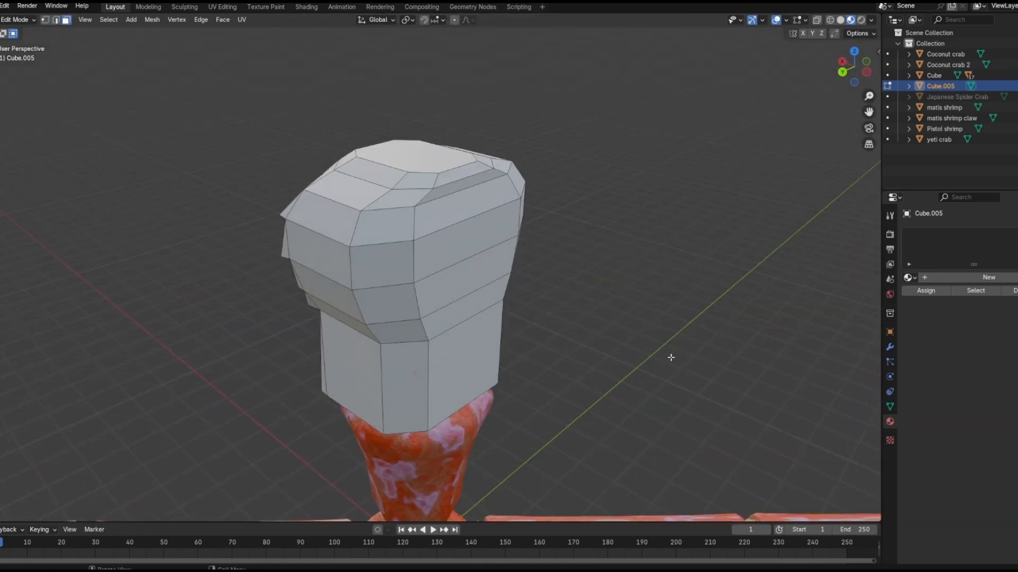
scroll(420, 303, "up", 3)
middle_click_drag(671, 358, 371, 196)
left_click(351, 226)
left_click(277, 215, "shift")
left_click(345, 173, "shift")
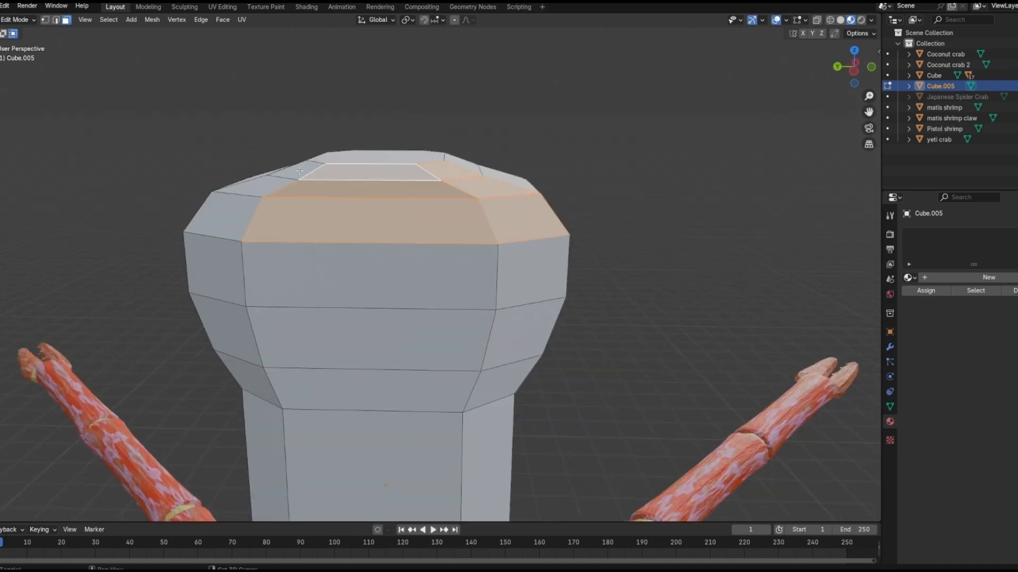
middle_click_drag(300, 171, 583, 306)
middle_click_drag(660, 236, 393, 333)
left_click(623, 341)
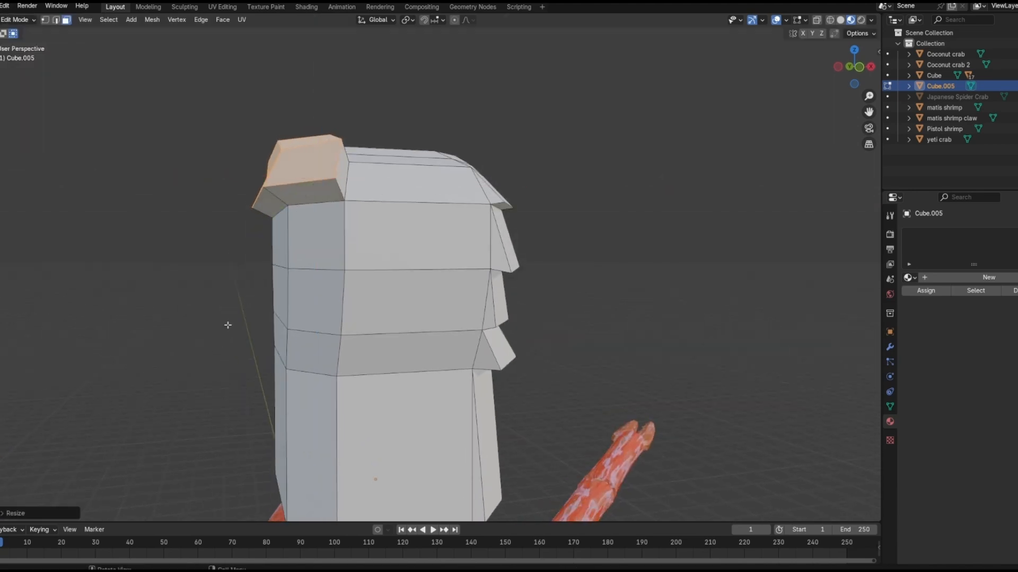
Step: Try scaling the overhanging rear plate along the X axis and revert it with the undo history
left_click(205, 326)
middle_click_drag(212, 318, 419, 339)
key("s")
key("x")
left_click(250, 321)
left_click(4, 6)
mouse_move(24, 37)
left_click(154, 80)
Step: Move the overhanging rear plate to adjust its position on top of the torso
middle_click_drag(371, 275, 450, 313)
left_click(614, 347)
key("g")
key("g")
middle_click_drag(638, 331, 567, 366)
key("g")
left_click(582, 323)
Step: Select the faces of the rear band under the top plate, extrude them and scale them outward
middle_click_drag(582, 323, 293, 181)
left_click(599, 236)
middle_click_drag(589, 236, 460, 230)
left_click(460, 230)
left_click(536, 230, "shift")
middle_click_drag(536, 230, 424, 249)
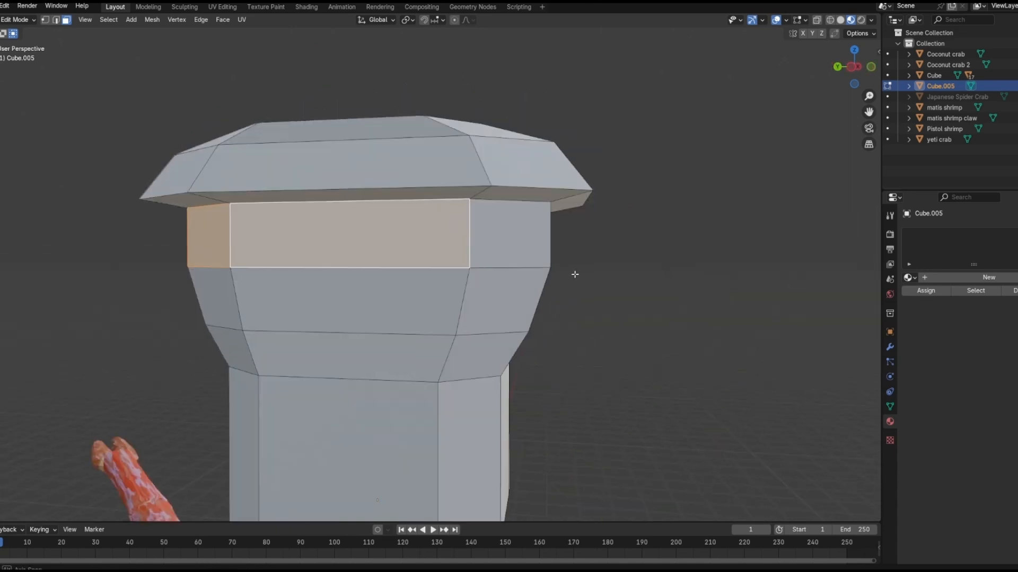
middle_click_drag(575, 275, 658, 251)
key("e")
right_click(599, 298)
key("s")
left_click(654, 309)
key("s")
left_click(498, 295)
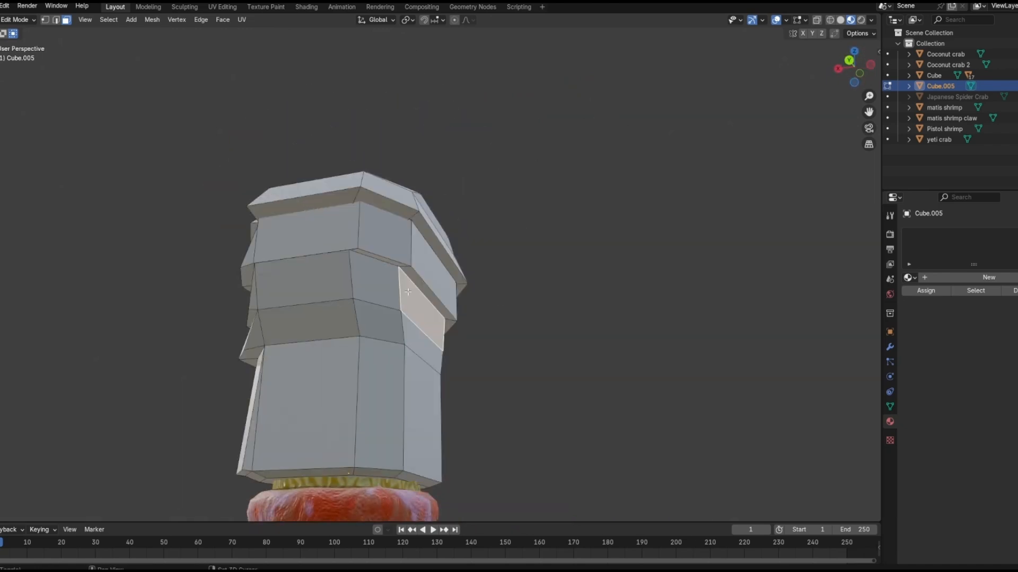
Step: Widen the next lower rear band by scaling its faces along the X axis
left_click(505, 357)
middle_click_drag(505, 357, 470, 194)
middle_click_drag(278, 244, 397, 290)
left_click(588, 285)
key("s")
key("x")
left_click(586, 295)
Step: Select the faces of the top rear plate and hide them to expose the rim underneath
middle_click_drag(587, 296, 477, 318)
left_click(672, 289)
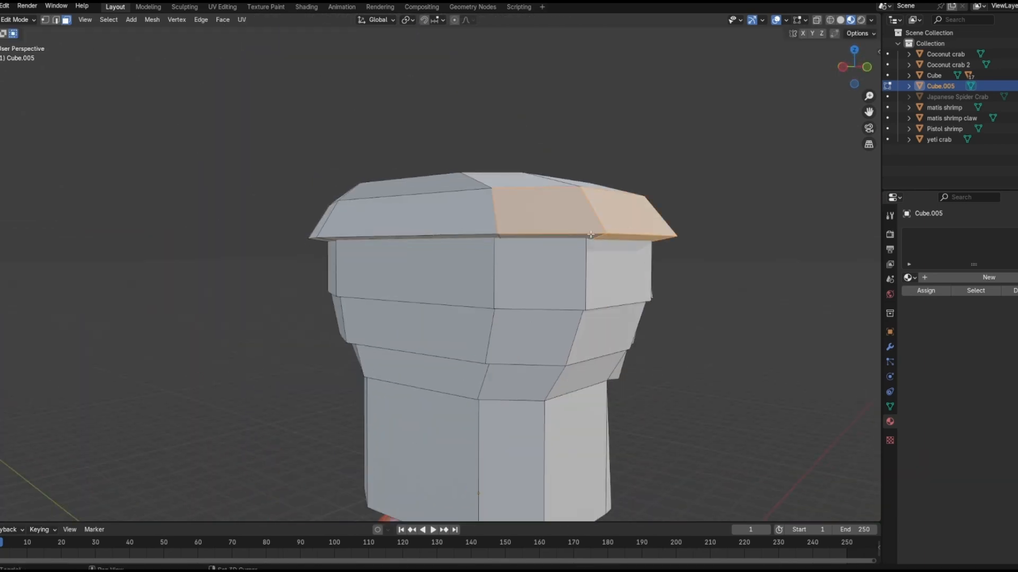
middle_click_drag(590, 234, 395, 209)
key("h")
middle_click_drag(302, 234, 216, 270)
Step: Select the surplus edges along the exposed rim of the upper rear band and dissolve them
key("2")
scroll(215, 270, "up", 2)
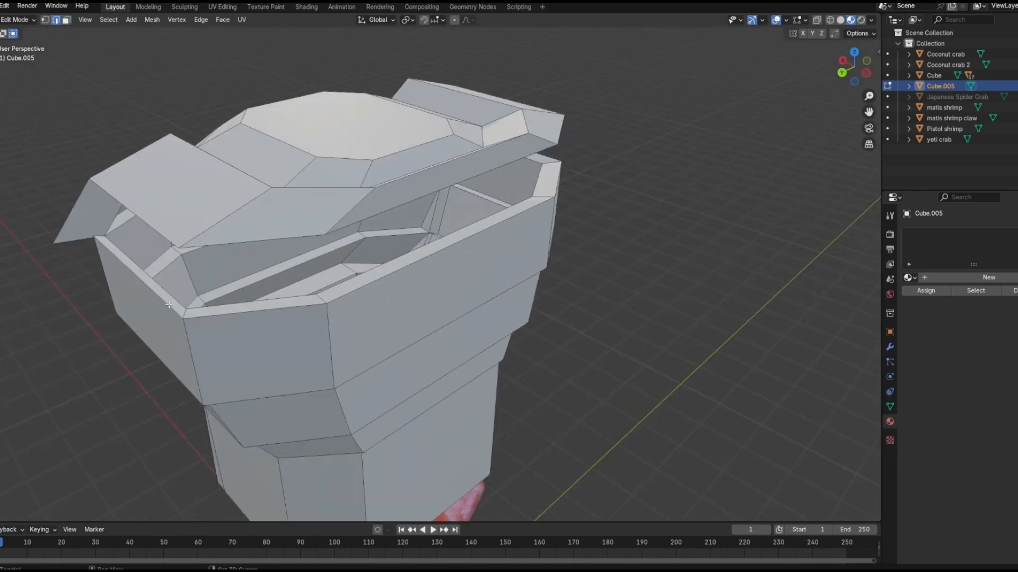
left_click(181, 295)
middle_click_drag(477, 291, 509, 307)
left_click(658, 333, "shift")
left_click(694, 322, "shift")
middle_click_drag(695, 322, 509, 313)
right_click(686, 325)
left_click(683, 550)
Step: Select the outer faces of the upper rear band and hide them to expose the next band's rim
middle_click_drag(265, 318, 424, 265)
key("3")
left_click(454, 309)
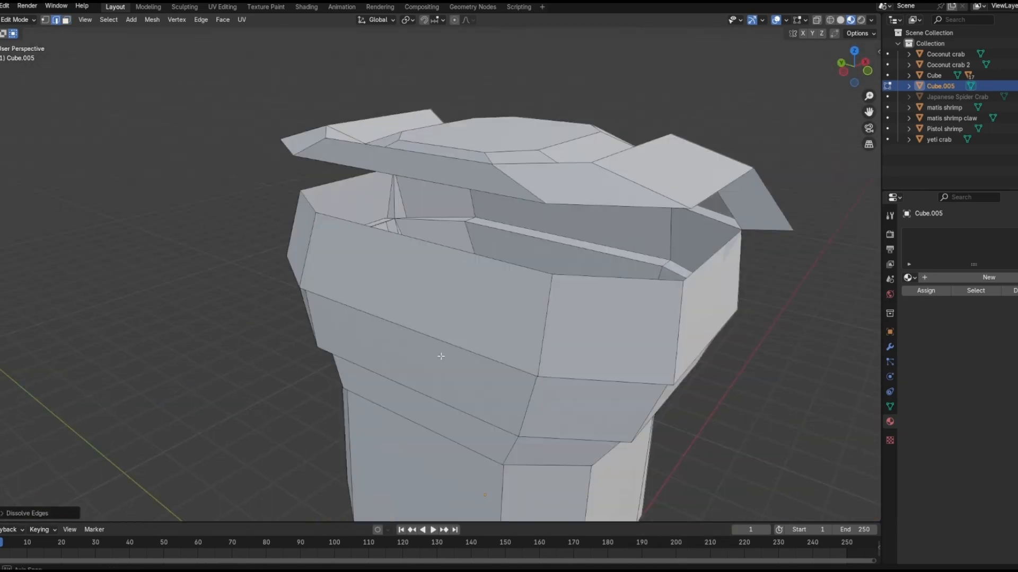
middle_click_drag(647, 284, 784, 334)
left_click(255, 336, "shift")
left_click(125, 313, "shift")
key("h")
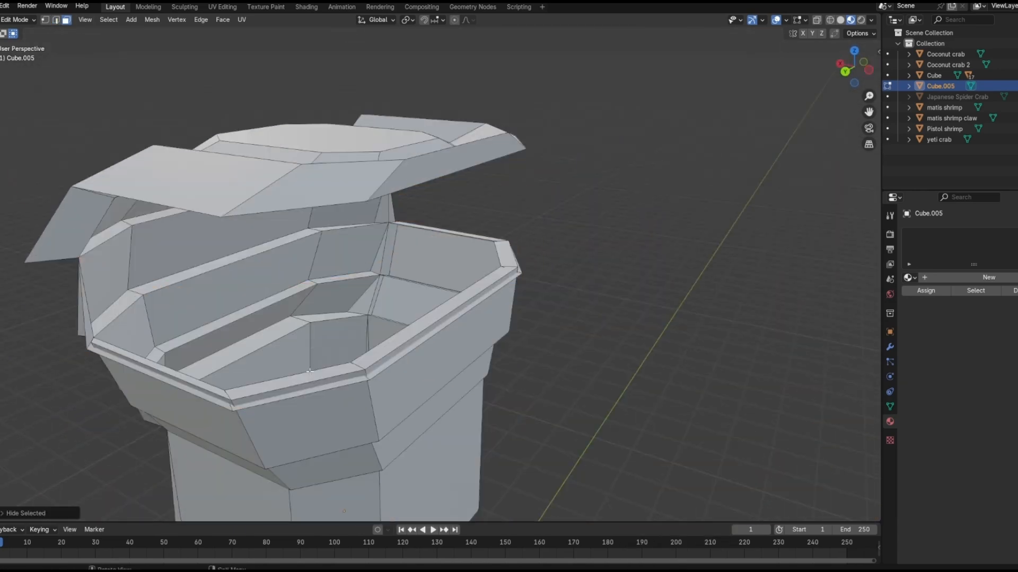
Step: Select the surplus ledge edges along the middle rear band's upper rim and dissolve them
middle_click_drag(175, 302, 143, 228)
left_click(281, 260)
left_click(671, 247, "shift")
middle_click_drag(636, 265, 520, 323)
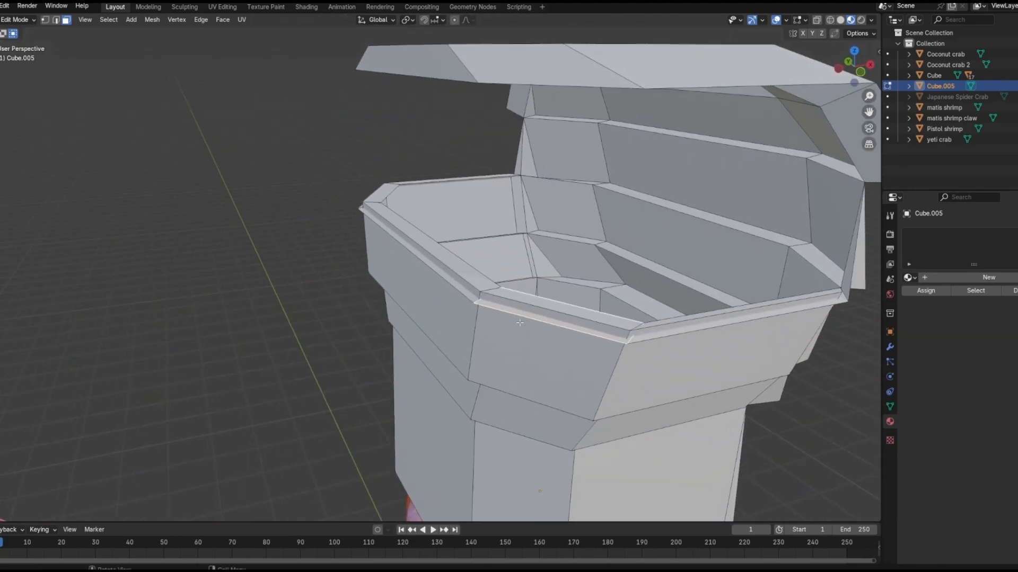
middle_click_drag(304, 279, 278, 307)
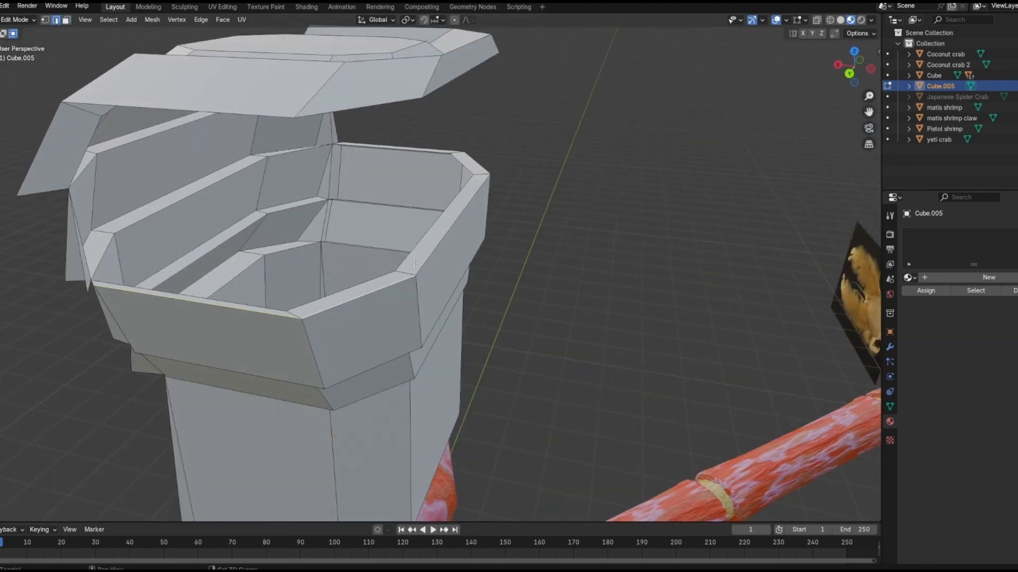
middle_click_drag(415, 263, 281, 281)
left_click(644, 321, "shift")
middle_click_drag(644, 318, 556, 281)
right_click(457, 333)
middle_click_drag(255, 313, 341, 331)
left_click(457, 334)
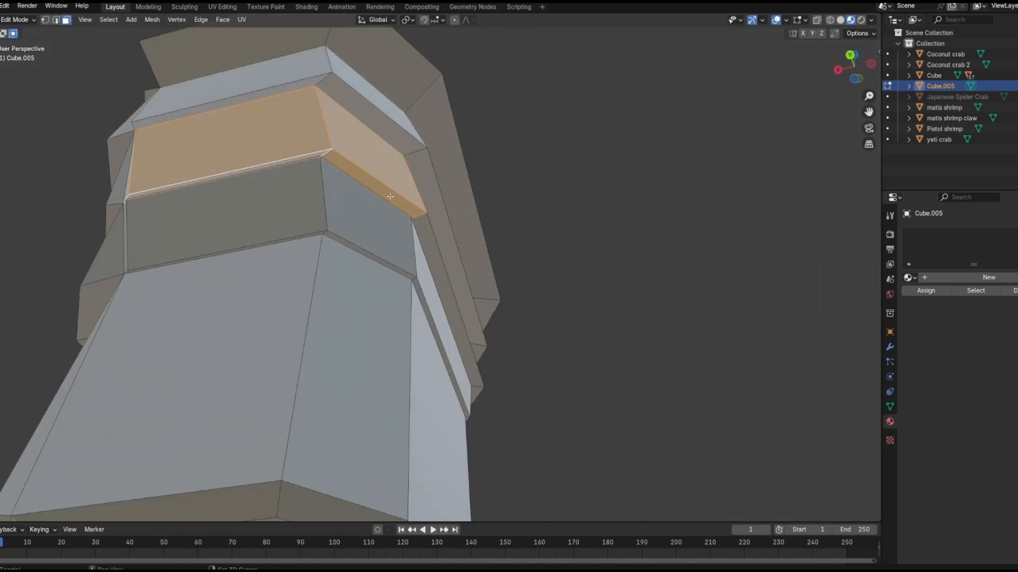
Step: Hide the middle rear band and dissolve the surplus edges along the lowest rear band's rim
middle_click_drag(390, 196, 537, 136)
middle_click_drag(669, 139, 133, 371)
key("2")
left_click(361, 379, "shift")
key("ctrl+x")
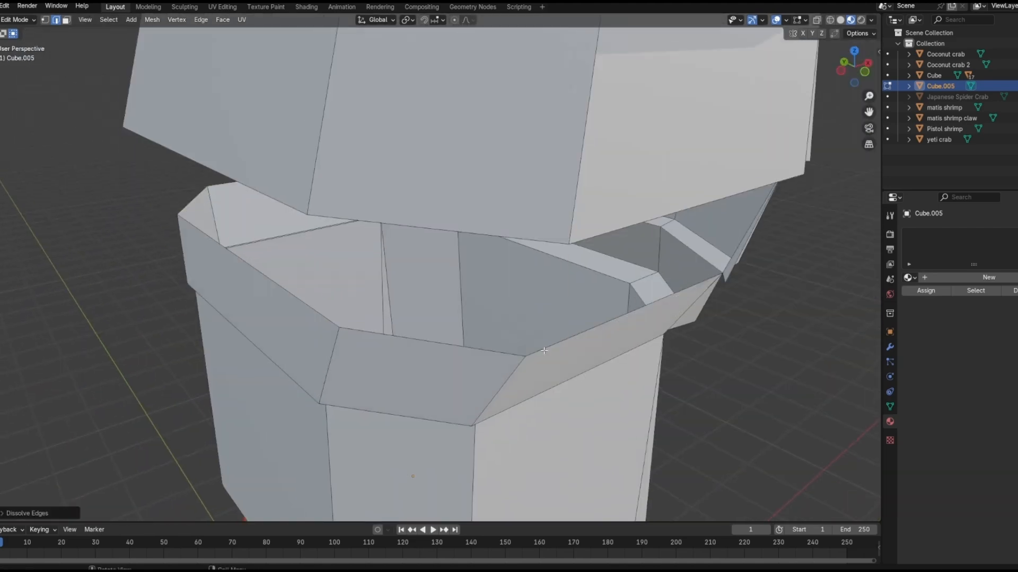
Step: Return the torso to Object Mode and add a Subdivision Surface modifier to it
middle_click_drag(119, 297, 573, 228)
scroll(16, 110, "down", 4)
key("Tab")
scroll(572, 228, "down", 4)
left_click(976, 279)
key("ctrl+z")
left_click(988, 373)
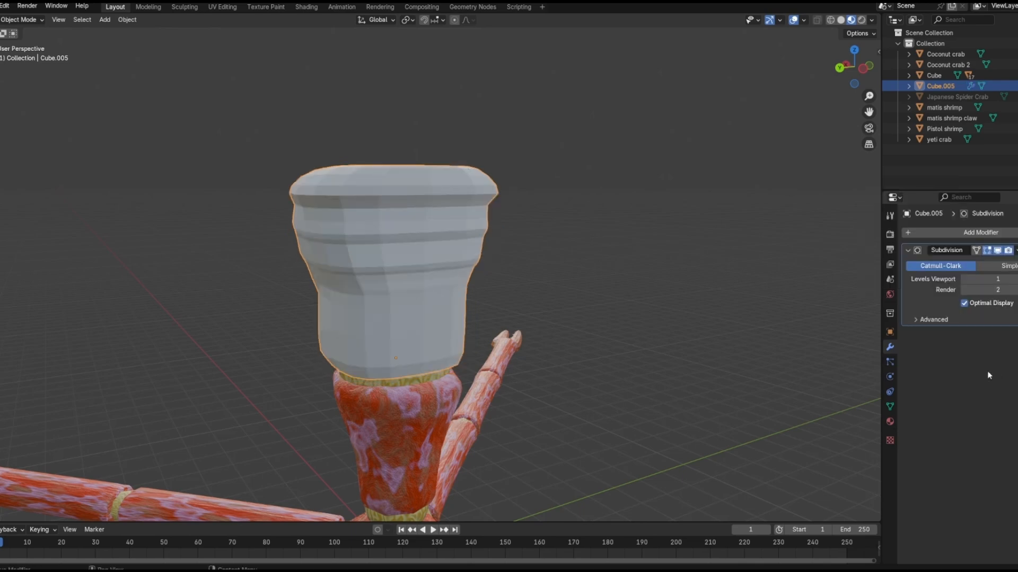
Step: Try different viewport levels for the torso's Subdivision modifier and remove the modifier
middle_click_drag(742, 329, 680, 344)
scroll(680, 344, "up", 3)
left_click(1015, 280)
middle_click_drag(742, 265, 371, 252)
left_click(965, 279)
left_click(965, 279)
middle_click_drag(837, 275, 663, 265)
left_click(1016, 250)
Step: Try a Bevel modifier on the torso
left_click(996, 233)
mouse_move(994, 235)
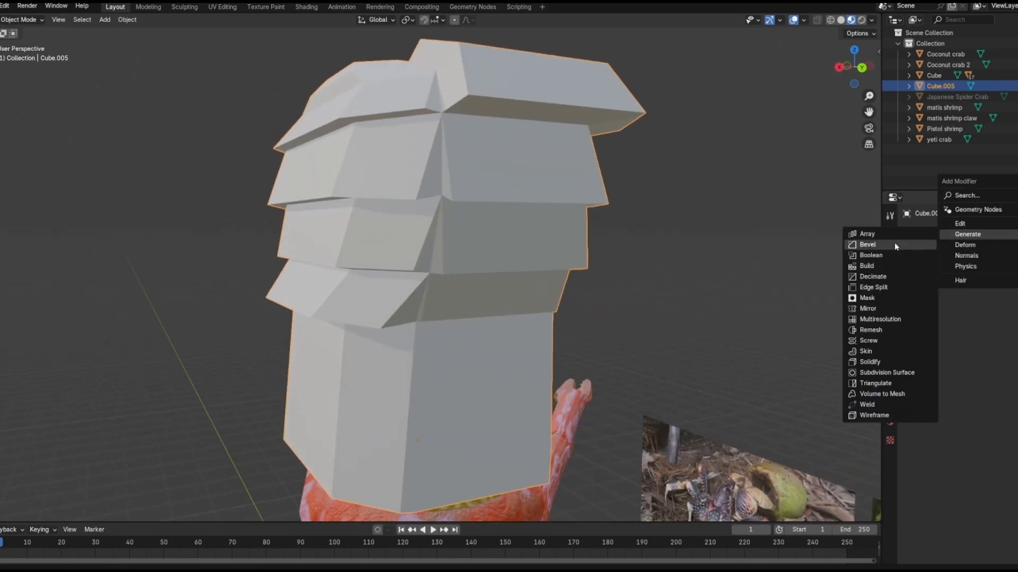
left_click(896, 244)
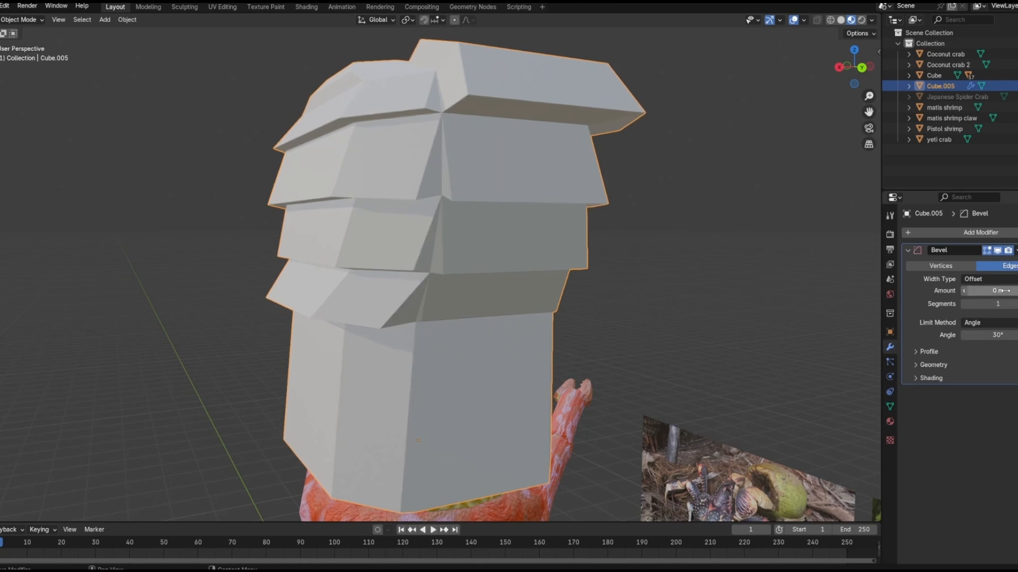
scroll(634, 206, "up", 5)
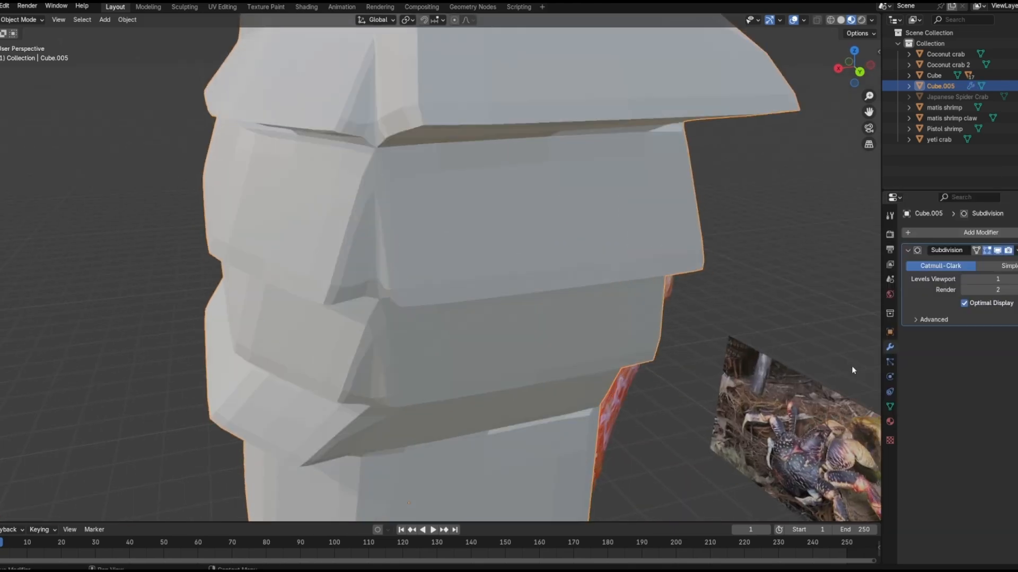
Step: Raise the viewport level of the torso's Subdivision modifier to inspect the plates, and remove the modifier
scroll(848, 360, "down", 3)
middle_click_drag(742, 276, 665, 242)
middle_click_drag(551, 239, 684, 212)
scroll(684, 212, "up", 2)
left_click(1015, 279)
middle_click_drag(848, 265, 610, 212)
left_click(1016, 250)
left_click(973, 263)
Step: Apply the lower torso's Material.005 to the plated upper torso
scroll(636, 276, "down", 5)
middle_click_drag(636, 275, 753, 279)
scroll(698, 282, "down", 3)
left_click(440, 392)
left_click(889, 422)
left_click(935, 246)
left_click_drag(908, 299, 440, 265)
middle_click_drag(461, 259, 636, 260)
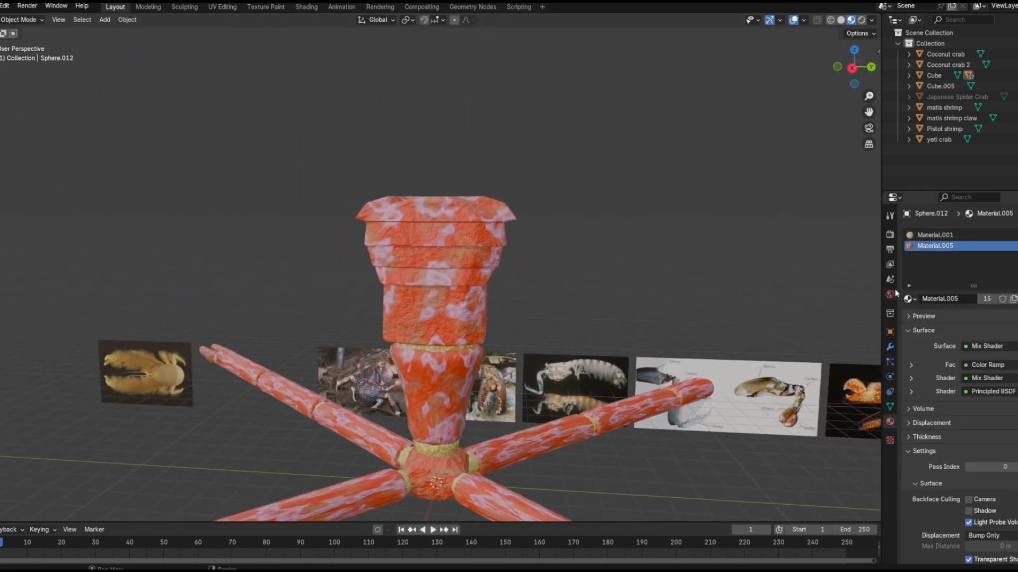
Step: Assign Material.002 to the plated upper torso in place of its current material
left_click(909, 299)
left_click(937, 343)
left_click(917, 347)
middle_click_drag(535, 275, 598, 278)
left_click(599, 278)
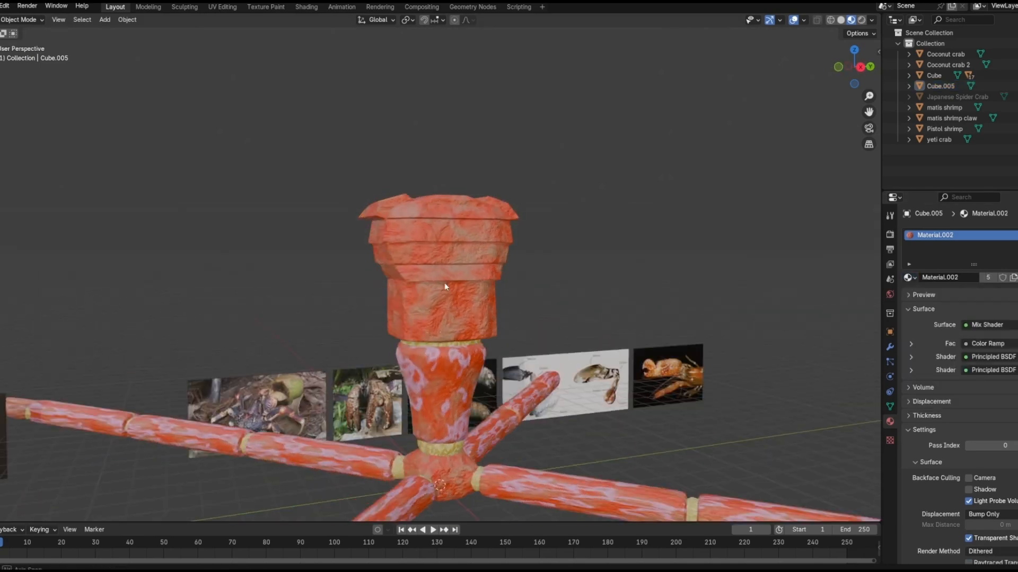
middle_click_drag(444, 282, 382, 276)
Step: Open the Shading workspace and change the upper torso's red base color in Material.008 to dark purple
left_click(306, 7)
middle_click_drag(265, 419, 330, 424)
left_click(277, 430)
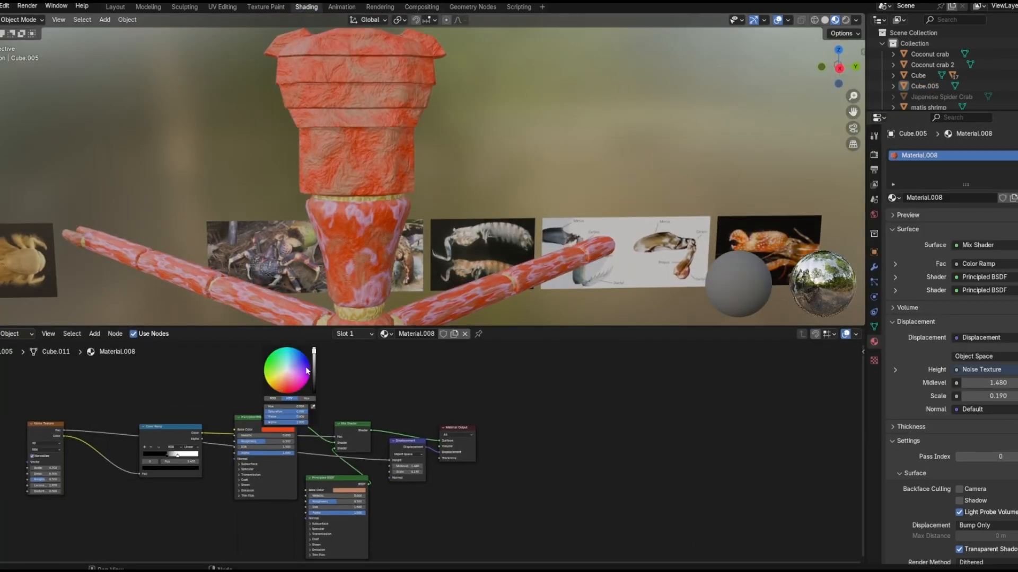
left_click_drag(289, 379, 296, 374)
left_click_drag(314, 354, 314, 376)
mouse_move(276, 204)
middle_mouse_down()
mouse_move(351, 206)
mouse_move(313, 210)
middle_mouse_up()
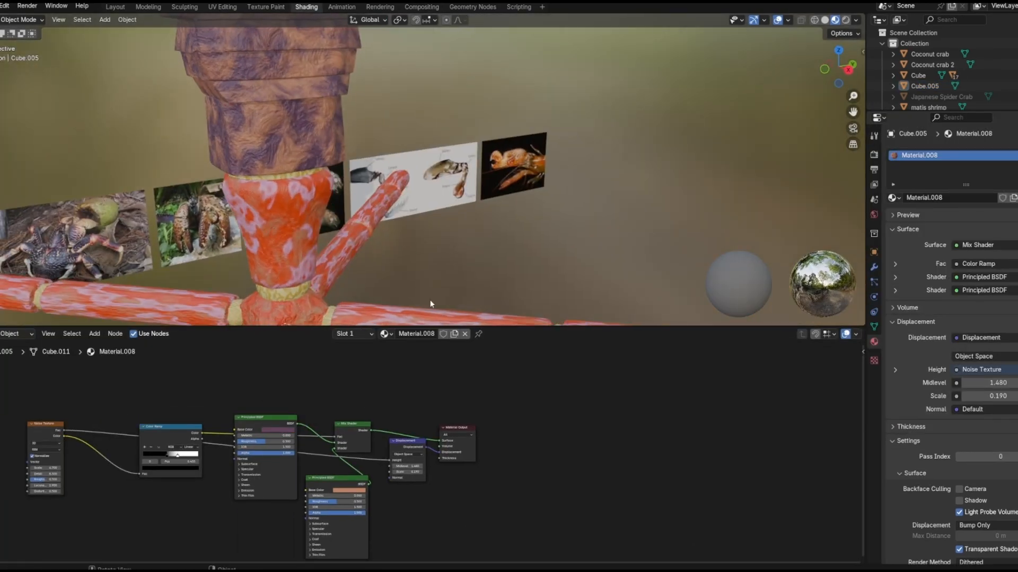
Step: Select the lower torso and change the red base color in its Material.005 to dark purple
left_click(310, 241)
left_click(280, 430)
left_click_drag(291, 380, 314, 374)
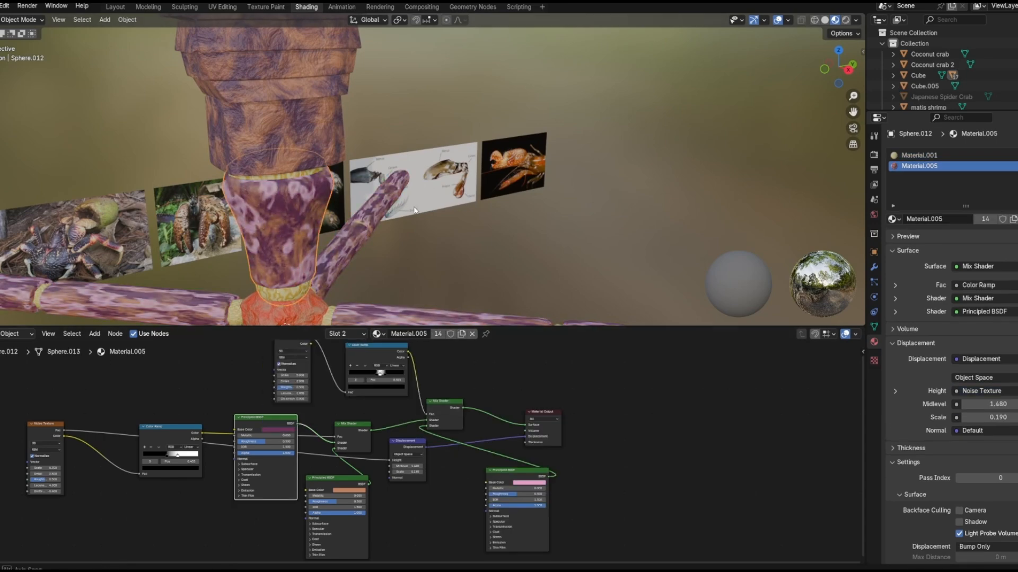
scroll(328, 228, "up", 2)
scroll(397, 505, "up", 2)
mouse_move(297, 227)
middle_mouse_down()
mouse_move(328, 228)
mouse_move(300, 228)
middle_mouse_up()
Step: Recolor Material.005's other two Principled BSDF base colors to reddish brown and salmon pink
left_click(334, 485)
scroll(313, 228, "down", 3)
left_click(599, 474)
left_click_drag(619, 394, 616, 401)
scroll(355, 281, "down", 3)
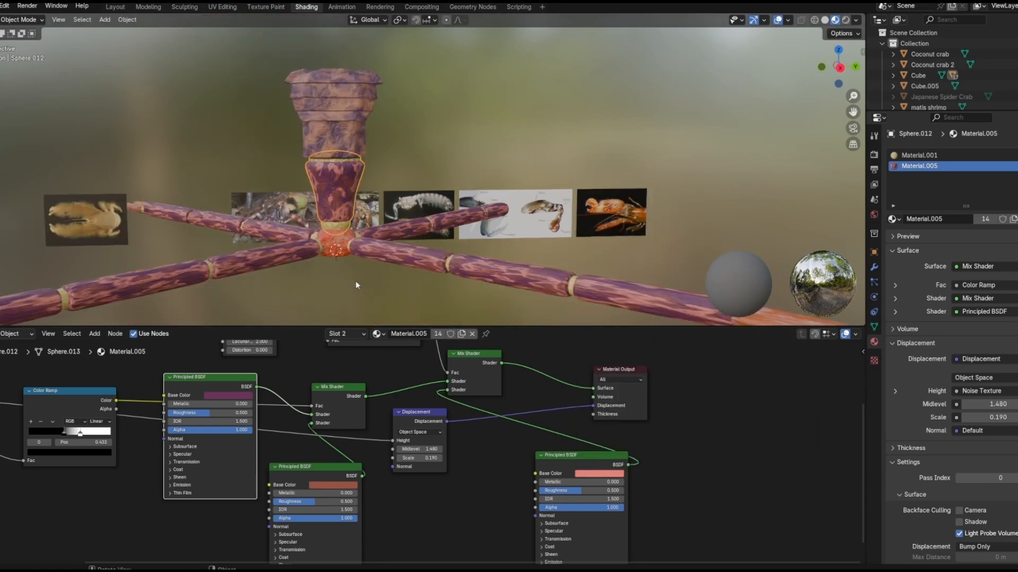
Step: Select the lower torso and change Material.005's reddish-brown base color to brown and its dark purple base color to maroon
mouse_move(366, 254)
middle_mouse_down()
mouse_move(354, 272)
mouse_move(361, 254)
middle_mouse_up()
left_click(347, 229)
scroll(364, 301, "up", 3)
left_click(314, 130)
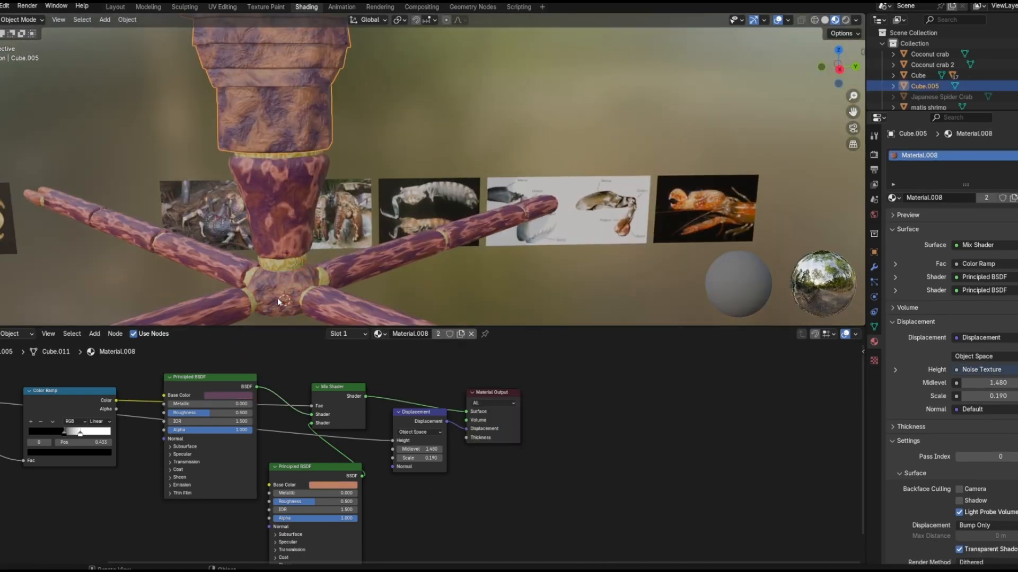
scroll(278, 298, "down", 3)
middle_click_drag(278, 298, 551, 180)
scroll(551, 180, "up", 3)
left_click(473, 199)
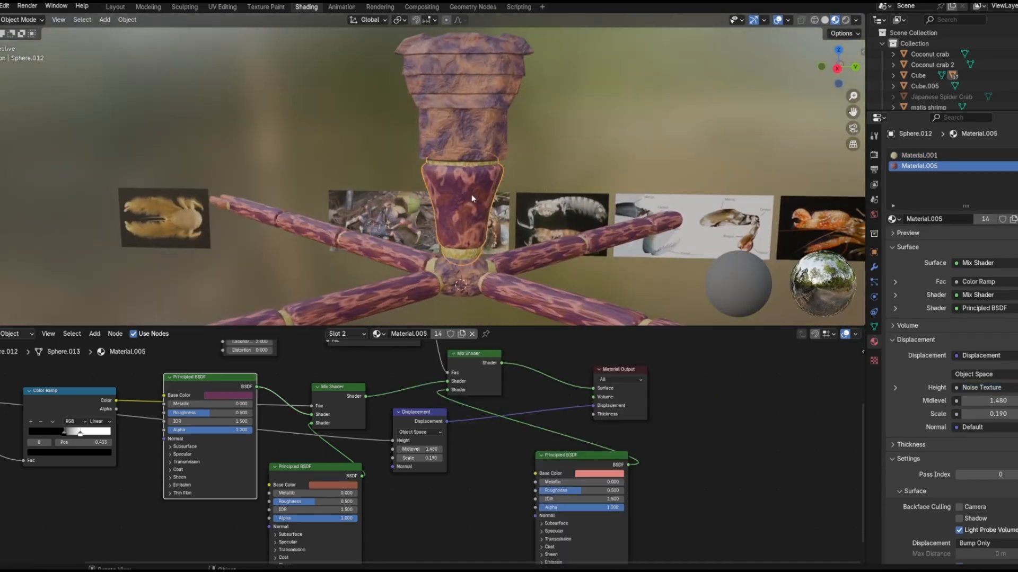
scroll(412, 450, "up", 1)
left_click(336, 487)
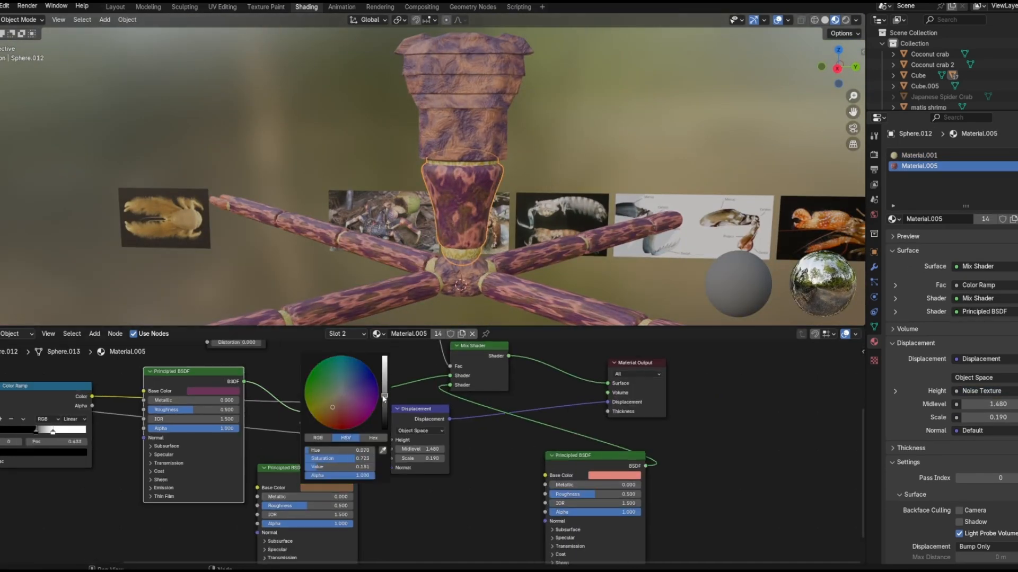
left_click_drag(270, 302, 270, 294)
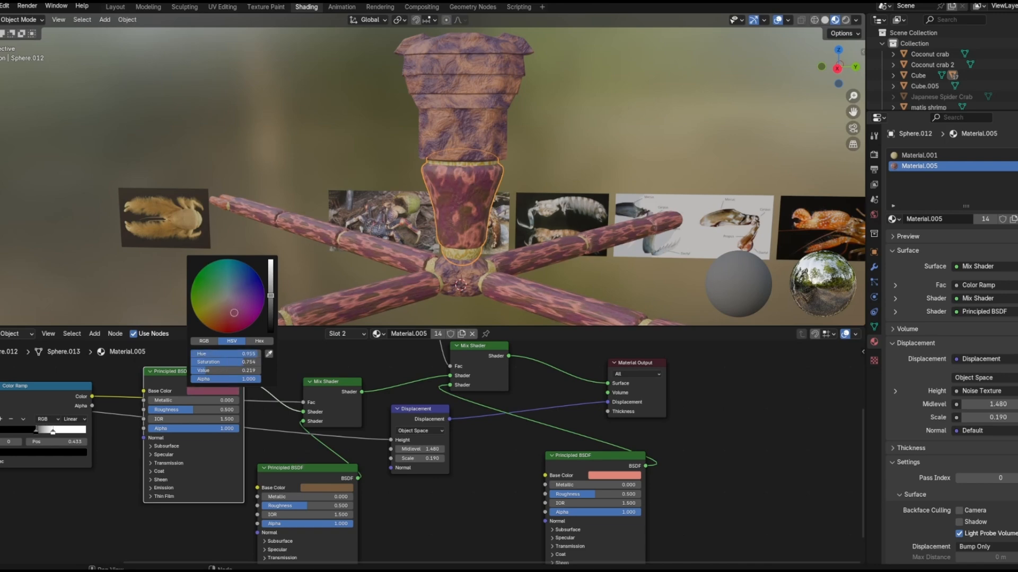
Step: Select the plated upper torso and recolor Material.008's two base colors to muted maroon and soft brown
scroll(472, 289, "down", 2)
mouse_move(485, 287)
middle_mouse_down()
mouse_move(436, 291)
mouse_move(485, 276)
middle_mouse_up()
left_click(461, 150)
left_click(220, 391)
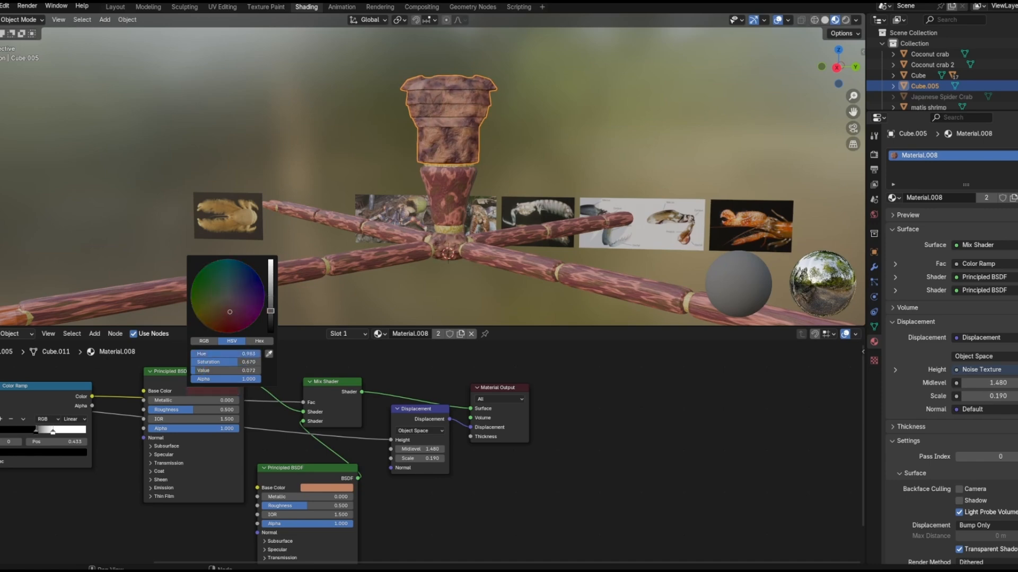
left_click(469, 299)
mouse_move(469, 298)
middle_mouse_down()
mouse_move(458, 285)
mouse_move(485, 301)
middle_mouse_up()
scroll(473, 299, "up", 4)
left_click(326, 487)
scroll(466, 275, "down", 4)
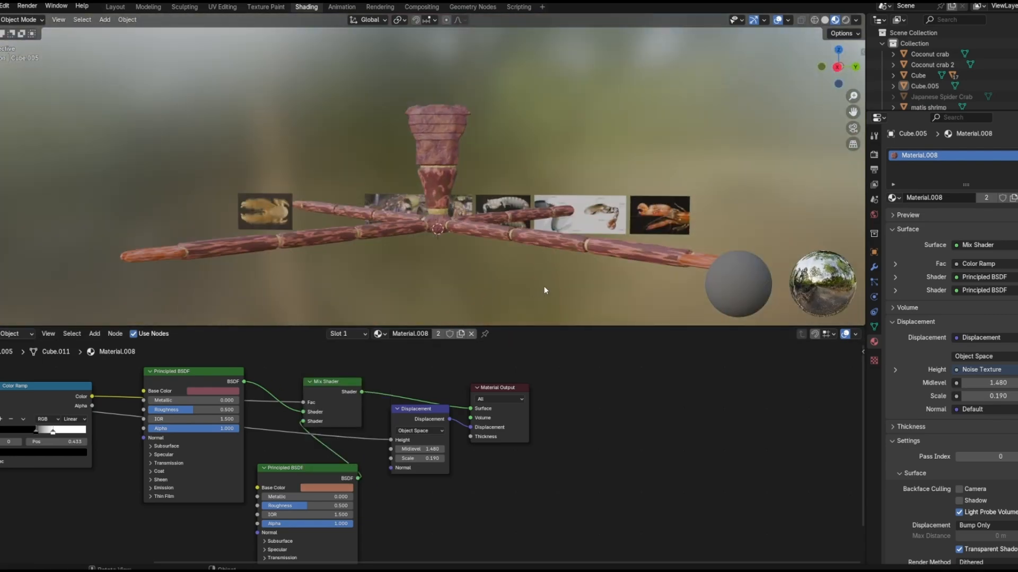
middle_click_drag(543, 288, 571, 290)
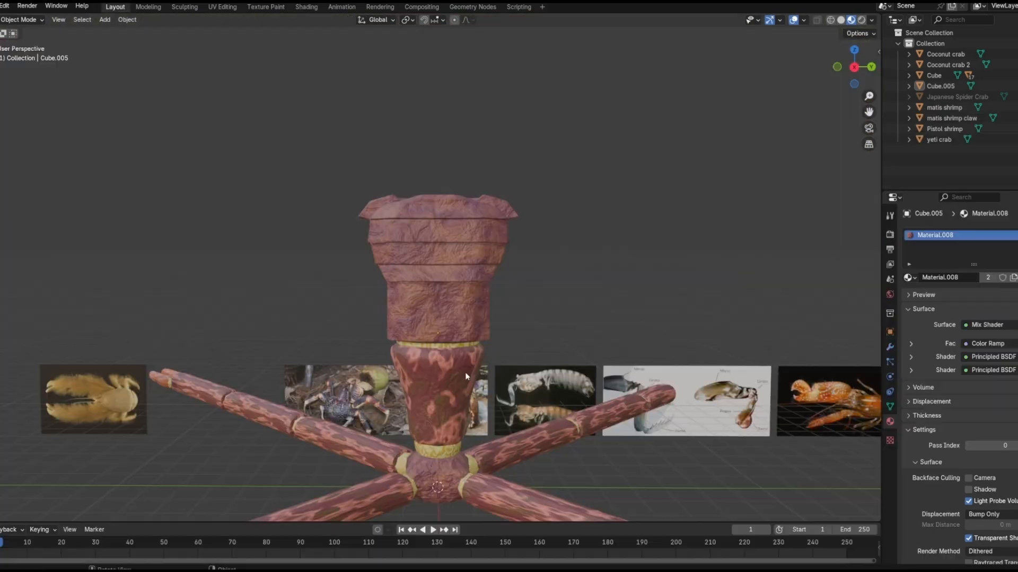
Step: Return to the Layout workspace, add a UV sphere and raise it along Z toward the upper torso
scroll(542, 304, "up", 3)
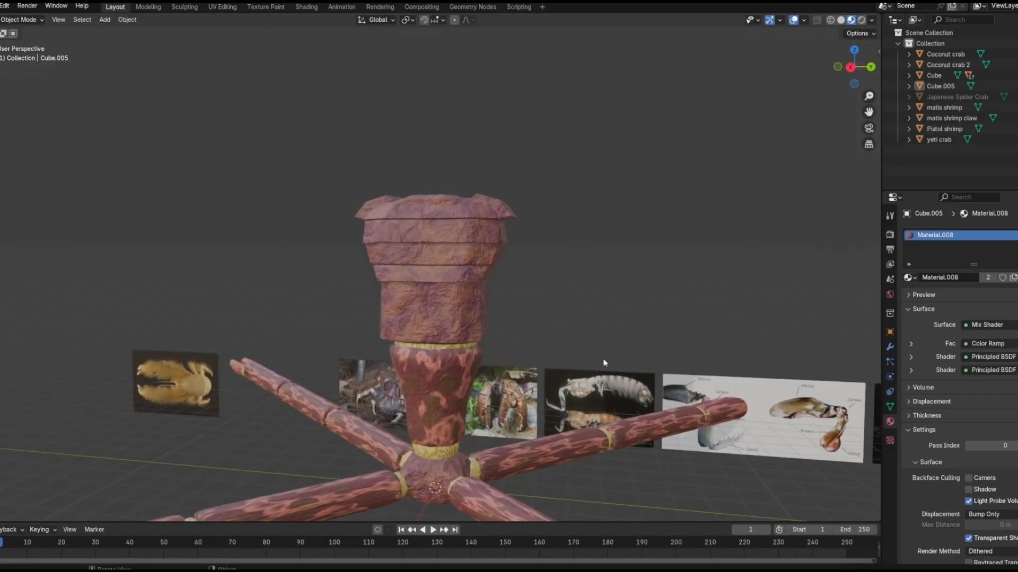
middle_click_drag(544, 307, 509, 137)
scroll(466, 187, "down", 2)
left_click(105, 19)
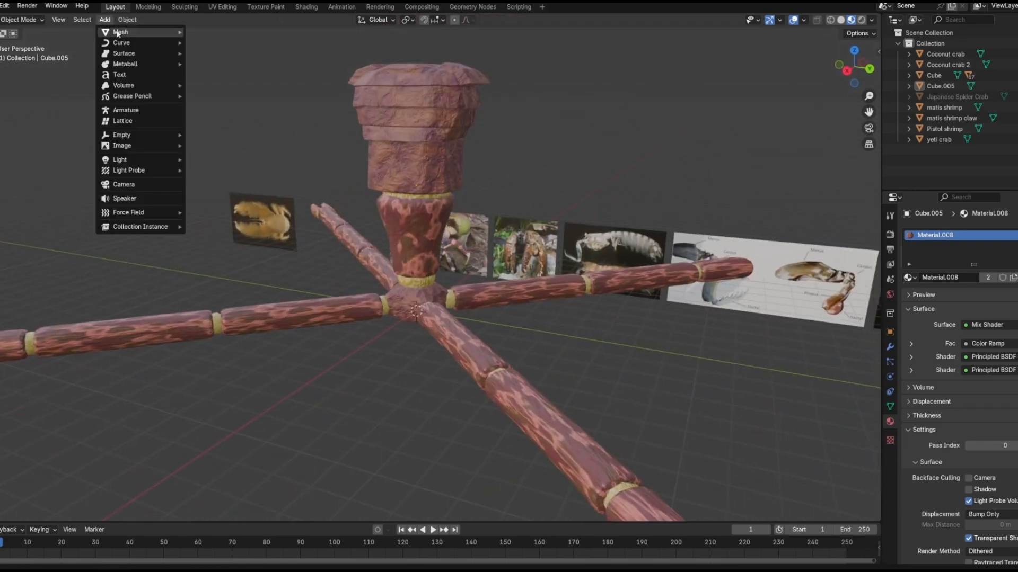
mouse_move(119, 33)
left_click(209, 64)
middle_click_drag(418, 332, 458, 326)
key("g")
key("z")
left_click(490, 178)
left_click(528, 167)
Step: Position and scale the sphere as a shoulder joint on the side of the plated upper torso
middle_click_drag(529, 168, 515, 295)
scroll(454, 223, "up", 3)
scroll(504, 211, "up", 3)
key("g")
middle_click_drag(503, 210, 637, 317, "shift")
left_click(492, 309)
key("g")
left_click(379, 313)
key("s")
Step: Move the mantis shrimp claw reference image along Y so it sits beside the upper torso
scroll(602, 359, "down", 6)
left_click(602, 356)
scroll(686, 342, "up", 4)
left_click(673, 346)
key("g")
key("y")
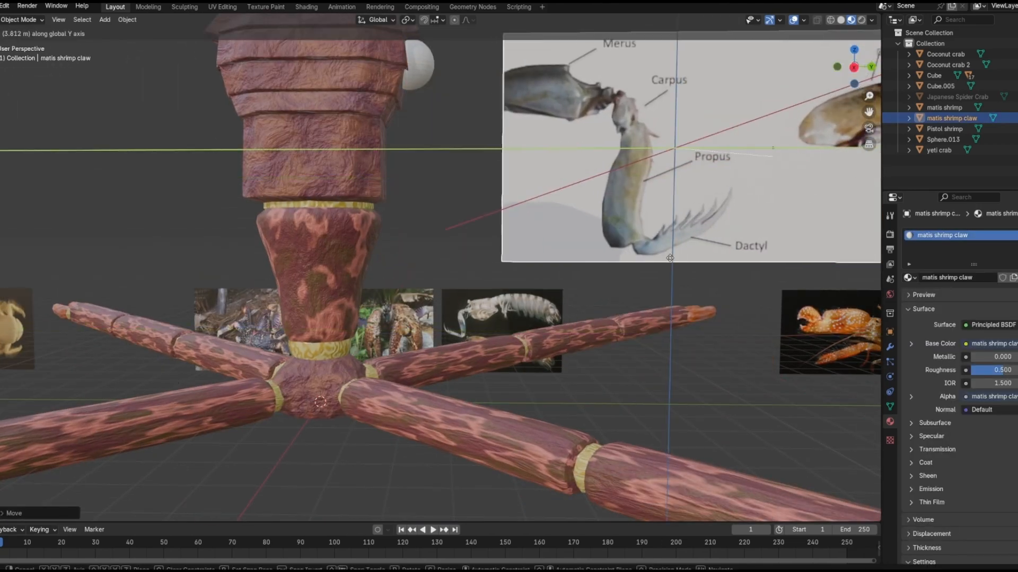
left_click(670, 258)
Step: Add a cube and move it along Y and Z until it sits beside the shoulder sphere
left_click(105, 20)
left_click(212, 44)
scroll(495, 246, "down", 3)
key("g")
key("y")
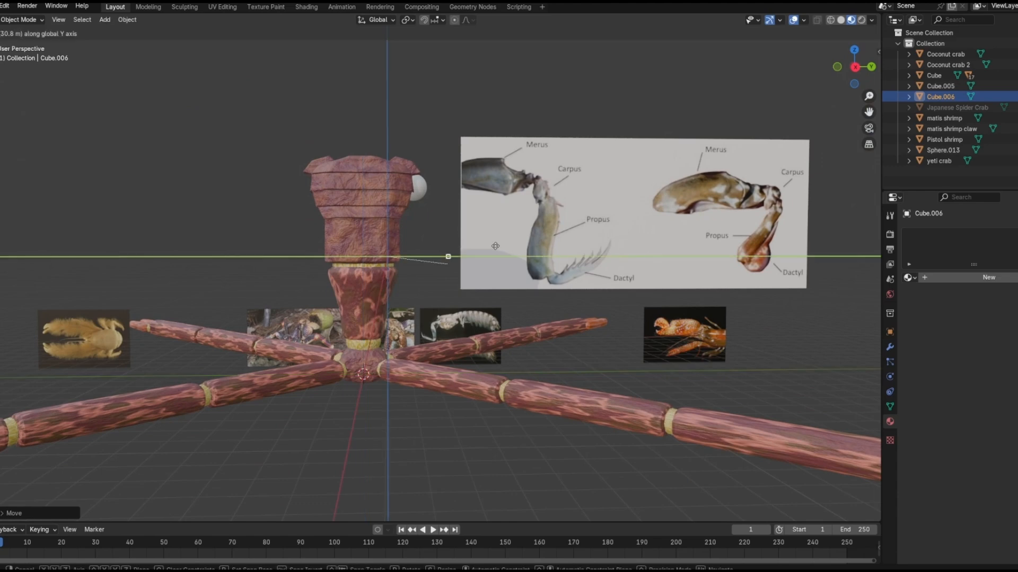
left_click(495, 246)
middle_click_drag(495, 246, 435, 252)
left_click(435, 253)
scroll(310, 249, "up", 5)
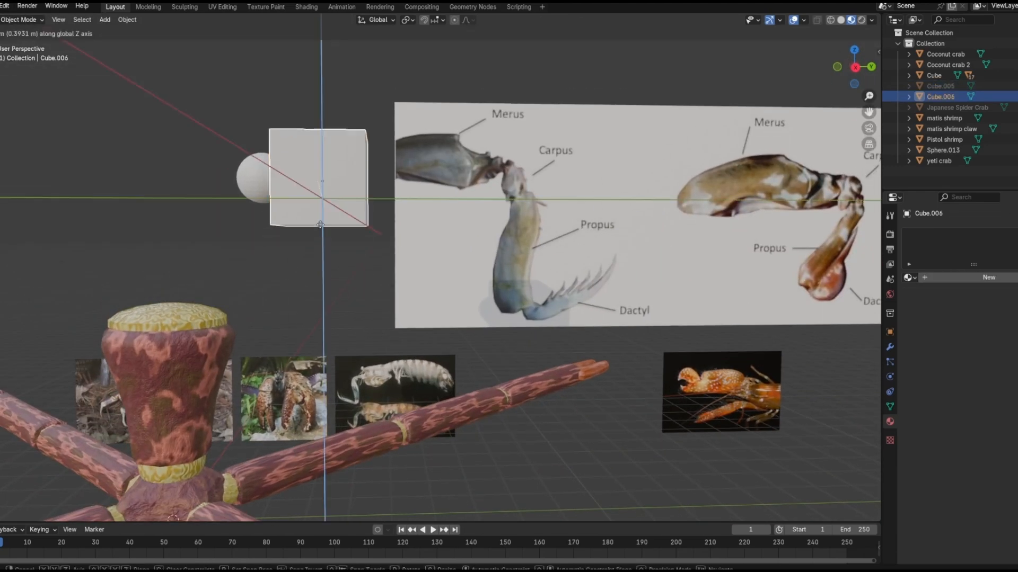
Step: Unhide the plated upper torso and parent it to the lower torso
key("alt+h")
key("ctrl+z")
scroll(380, 290, "down", 4)
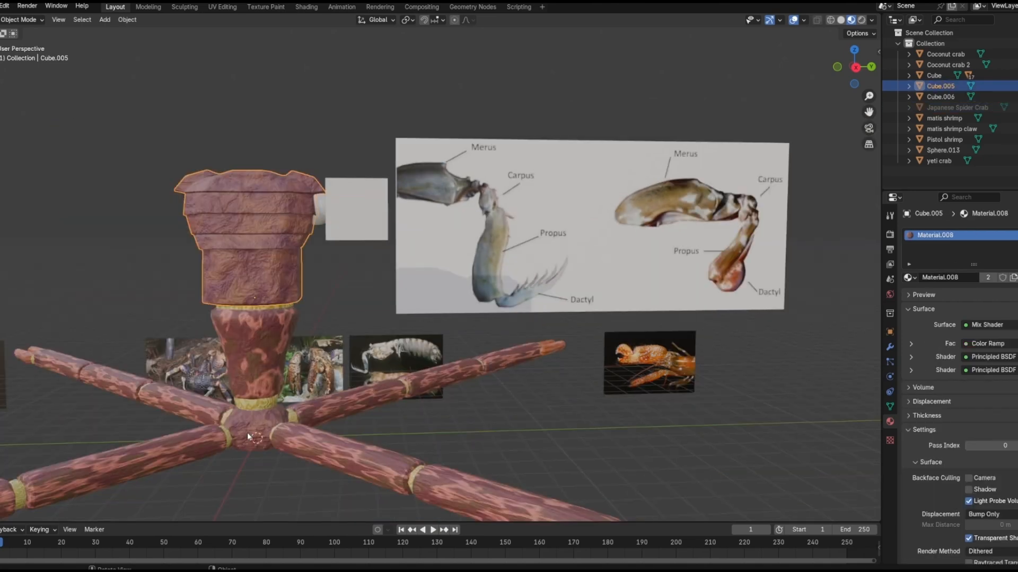
left_click(262, 345, "shift")
right_click(262, 345)
mouse_move(203, 463)
left_click(317, 264)
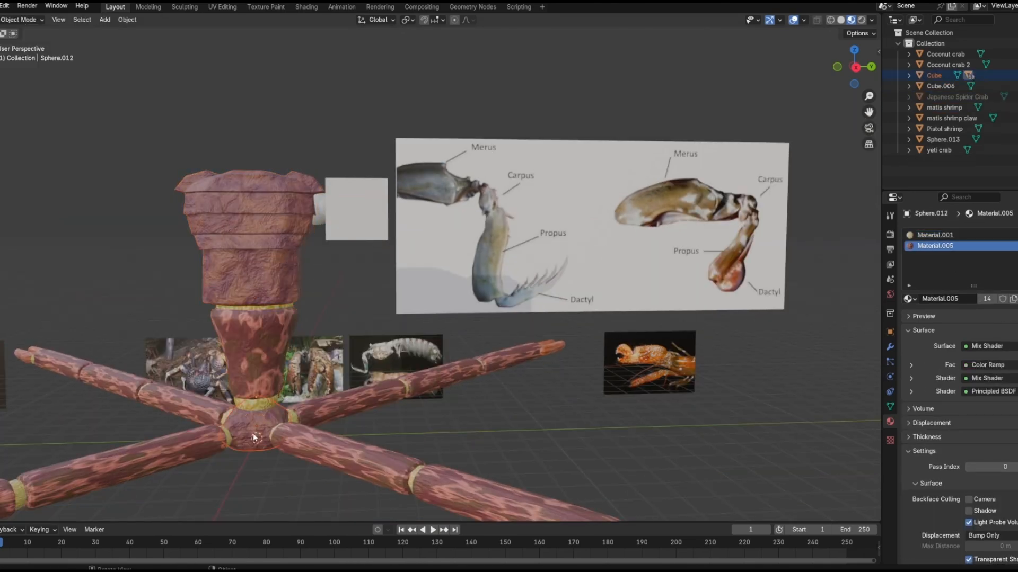
key("g")
left_click(297, 286)
key("ctrl+z")
Step: Scale the cube beside the shoulder down to roughly the size of the sphere
left_click(371, 223)
scroll(371, 223, "up", 3)
key("s")
middle_click_drag(371, 223, 396, 219)
left_click(411, 254)
Step: Bevel the cube's four lengthwise edges in Edit Mode and scale down its outer end face
key("Tab")
scroll(345, 204, "up", 2)
middle_click_drag(447, 162, 151, 57)
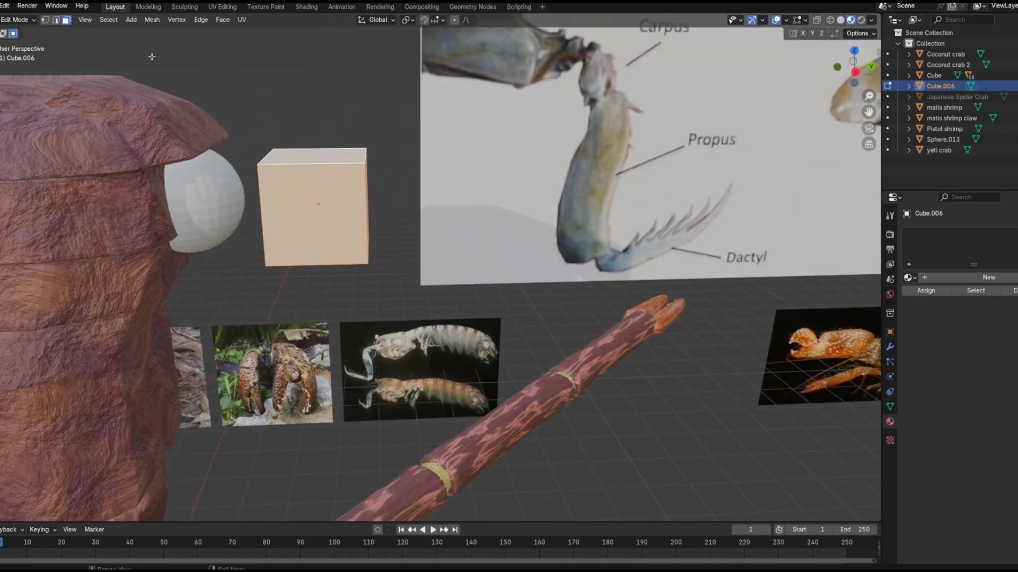
left_click(12, 19)
middle_click_drag(339, 143, 382, 221)
left_click(67, 19)
left_click(56, 20)
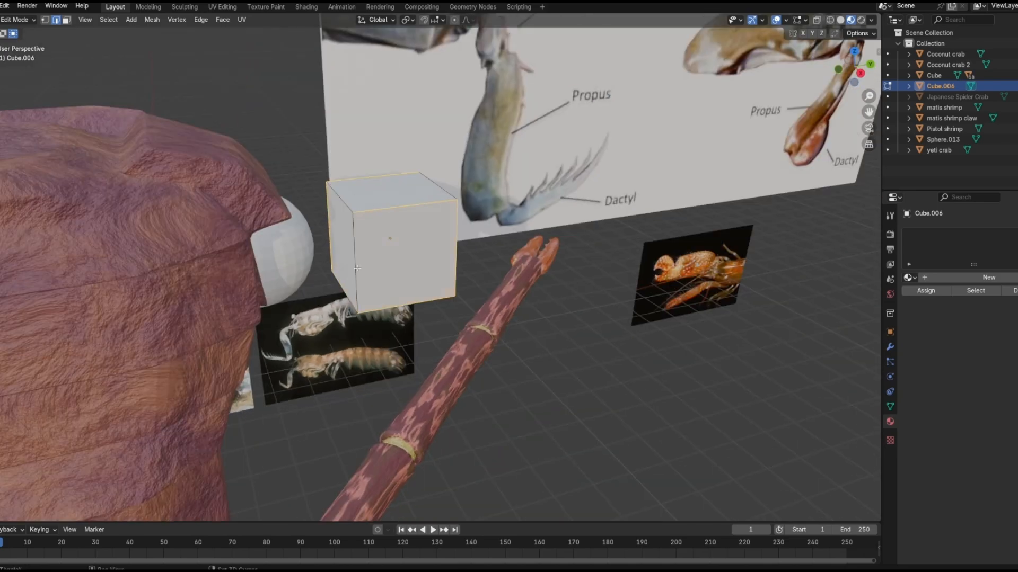
left_click(331, 243, "shift")
middle_click_drag(330, 243, 212, 212)
left_click(202, 178, "shift")
left_click(276, 180, "shift")
right_click(347, 197)
middle_click_drag(275, 180, 417, 180)
left_click(317, 215)
left_click(377, 270)
middle_click_drag(377, 269, 388, 255)
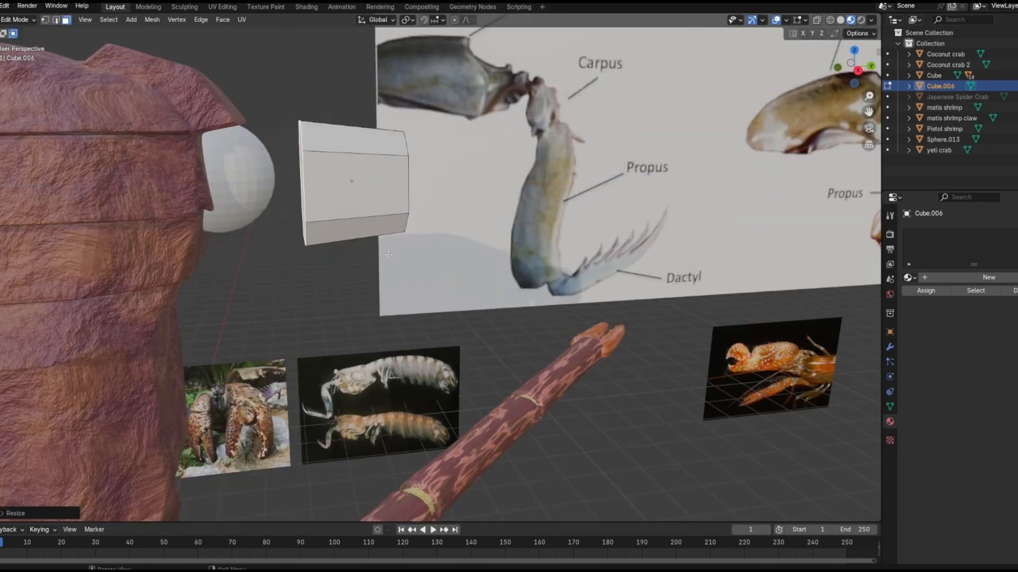
Step: Return to Object Mode with the beveled block placed against the shoulder sphere
left_click(308, 267)
mouse_move(309, 266)
middle_mouse_down()
mouse_move(173, 293)
mouse_move(302, 270)
middle_mouse_up()
left_click(18, 20)
left_click(20, 32)
left_click(17, 20)
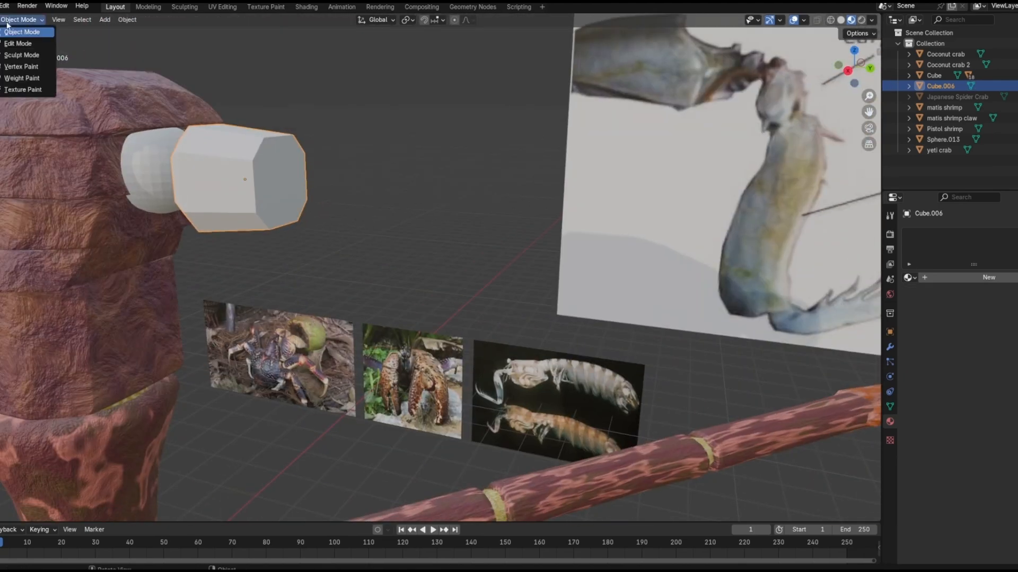
Step: Pull the block's outer end face away from the shoulder and scale it down to taper the arm
left_click(17, 44)
left_click(307, 175)
middle_click_drag(307, 175, 339, 177)
key("s")
left_click(412, 212)
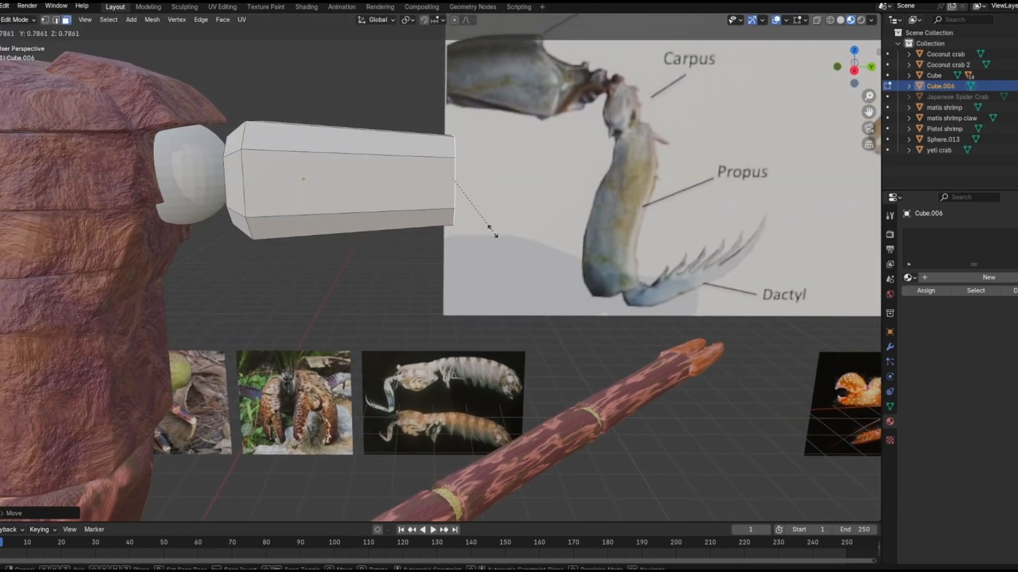
left_click(543, 250)
middle_click_drag(543, 250, 533, 270)
Step: Move the arm block's side faces along X and extrude them to form a stepped, tapered upper-arm segment
middle_click_drag(366, 177, 364, 166)
left_click(300, 215)
left_click(302, 192, "shift")
middle_click_drag(302, 192, 201, 233)
left_click(250, 139, "shift")
middle_click_drag(333, 166, 347, 202)
left_click(376, 238)
middle_click_drag(376, 238, 445, 166)
key("g")
key("x")
left_click(270, 228)
key("g")
key("x")
left_click(393, 172)
key("e")
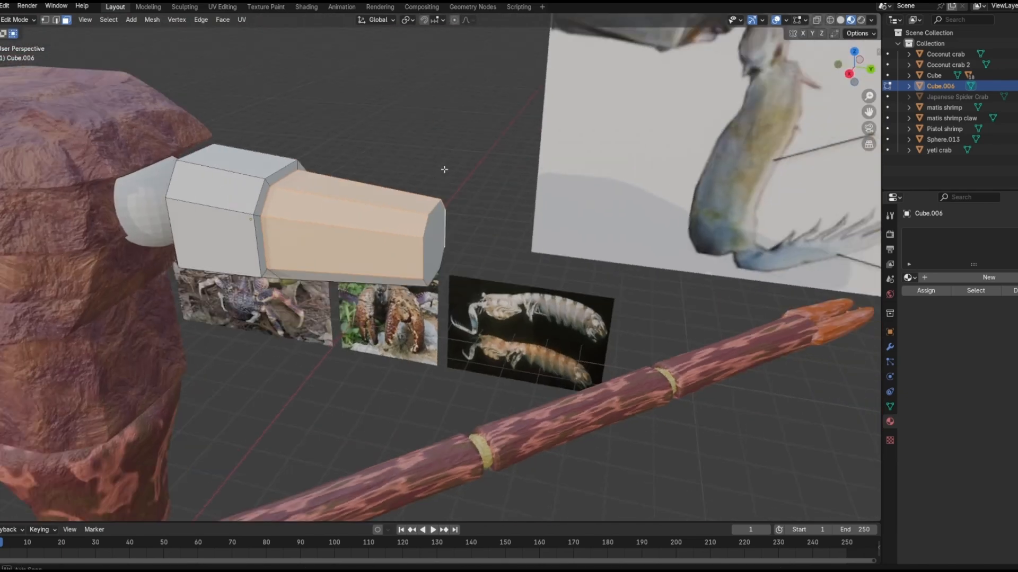
left_click(455, 204)
Step: Try hiding the selected arm faces and dissolving the exposed inner edges around the step
left_click(466, 203)
middle_click_drag(467, 203, 465, 273)
key("h")
scroll(465, 272, "up", 5)
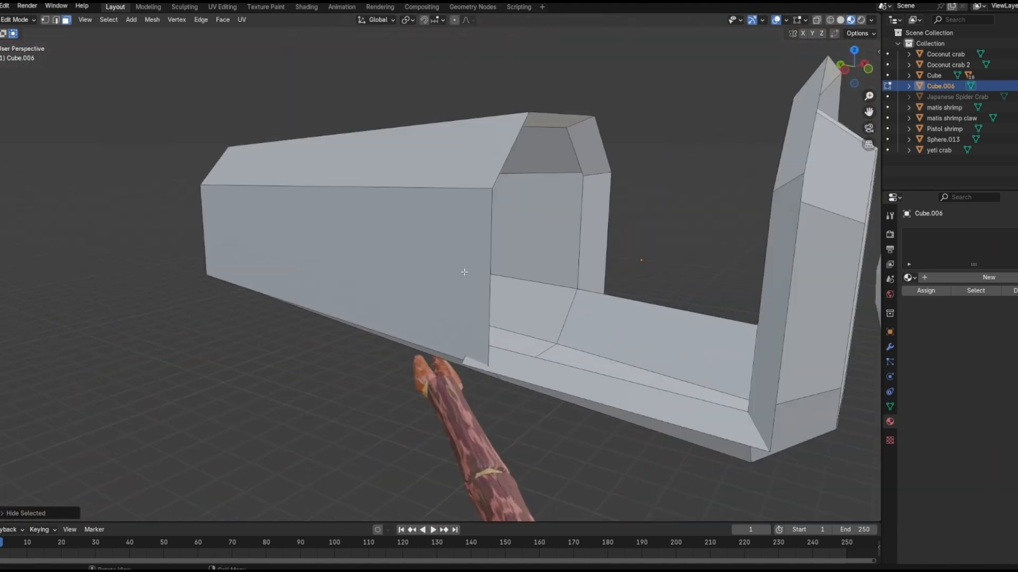
key("2")
left_click(601, 82)
left_click(654, 120, "shift")
left_click(658, 196, "shift")
left_click(533, 125, "shift")
left_click(507, 229, "shift")
right_click(506, 229)
left_click(466, 525)
scroll(477, 477, "down", 4)
middle_click_drag(488, 434, 550, 391)
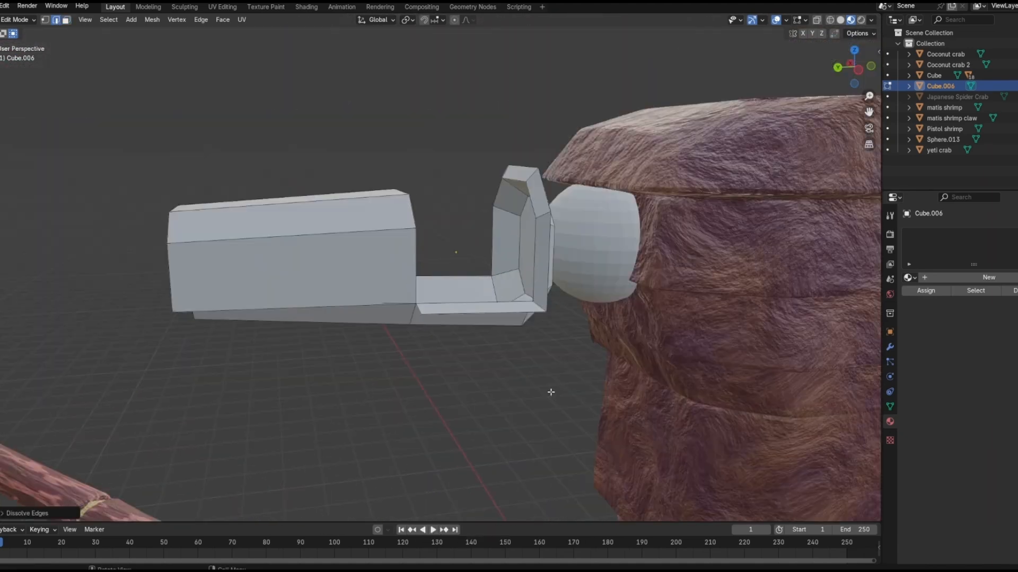
Step: Undo the edge dissolve and the hiding of the arm faces
key("ctrl+z")
key("ctrl+z")
key("ctrl+z")
key("ctrl+z")
key("ctrl+z")
key("ctrl+z")
Step: Extrude the arm segment's outer end face slightly outward and scale it down
middle_click_drag(332, 427, 533, 308)
left_click(66, 20)
left_click(466, 298)
key("e")
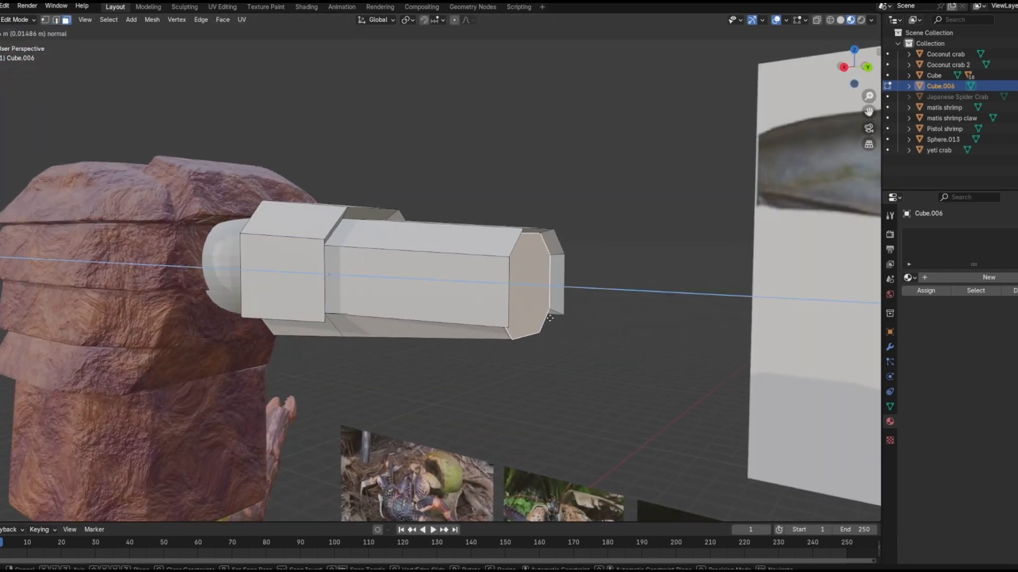
left_click(562, 313)
key("s")
left_click(583, 318)
Step: Return to Object Mode and move the arm segment along Z to line it up with the shoulder sphere
middle_click_drag(616, 312, 626, 294)
scroll(583, 302, "down", 4)
key("Tab")
scroll(455, 339, "up", 3)
key("g")
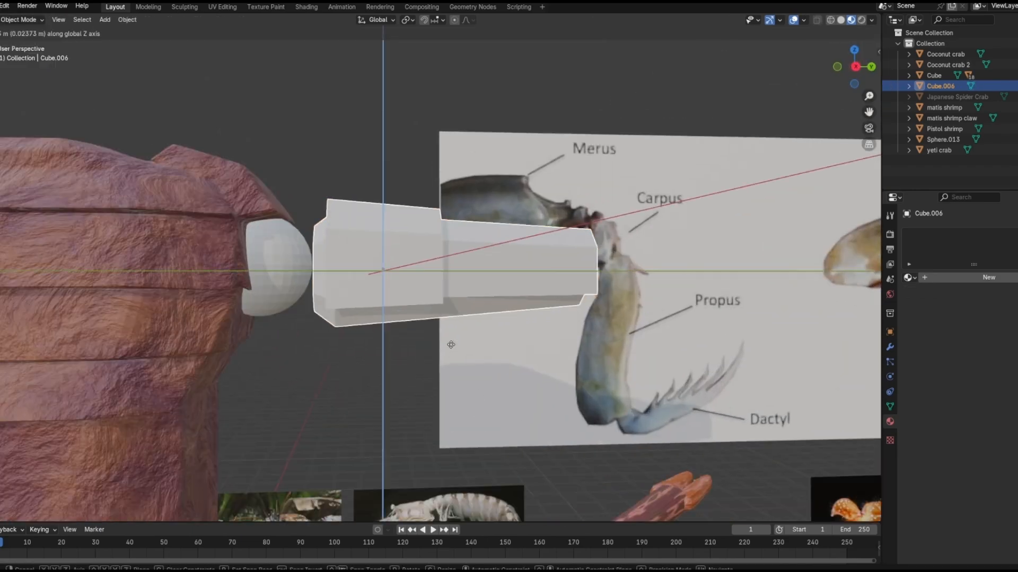
left_click(449, 344)
middle_click_drag(449, 344, 470, 322)
Step: Give the arm segment a new material, and add and apply a Bevel modifier on it
left_click(988, 278)
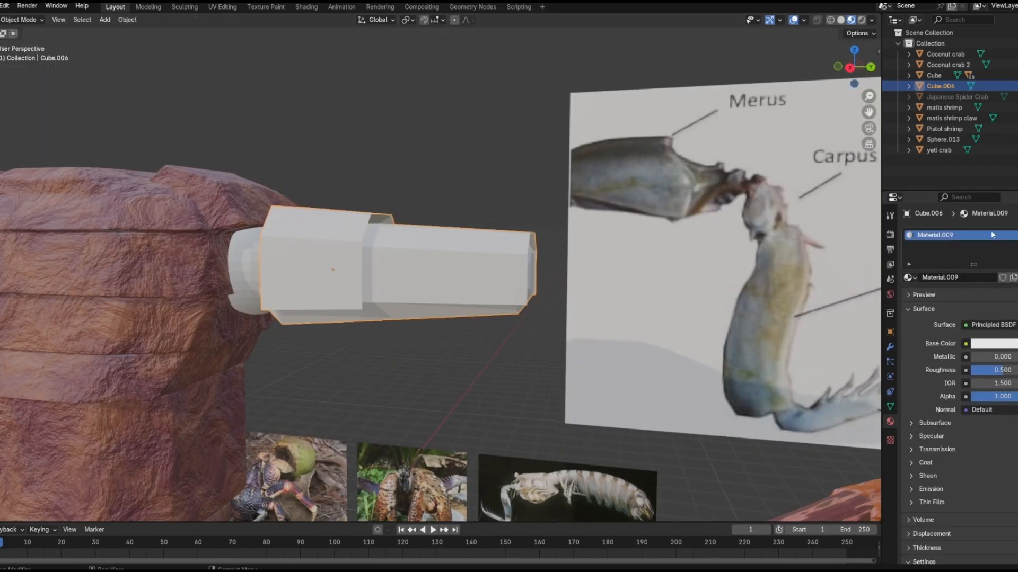
left_click(889, 347)
left_click(981, 232)
mouse_move(981, 234)
left_click(832, 241)
scroll(455, 382, "down", 2)
middle_click_drag(540, 340, 449, 377)
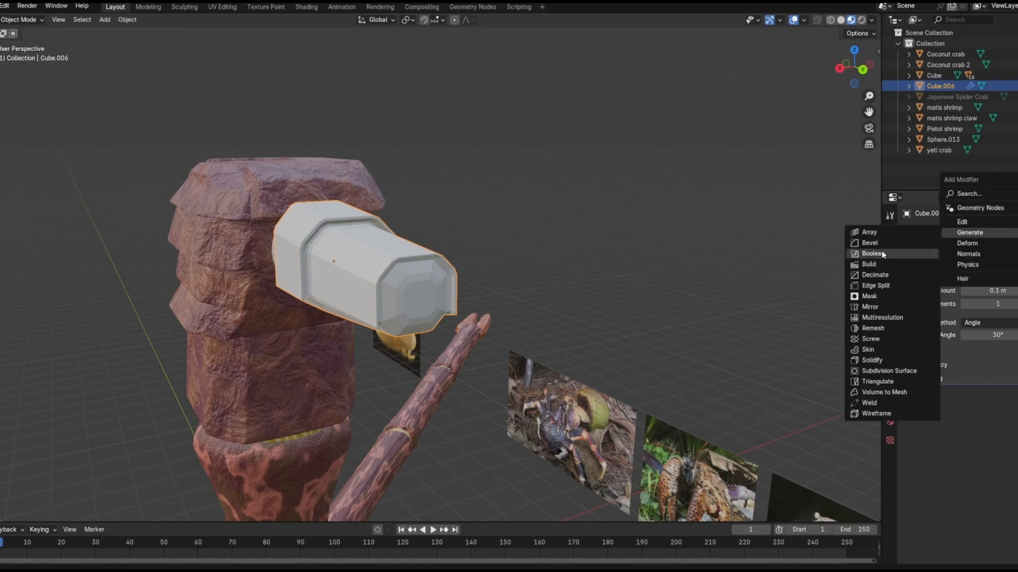
middle_click_drag(605, 267, 658, 255)
key("ctrl+a")
middle_click_drag(319, 336, 364, 333)
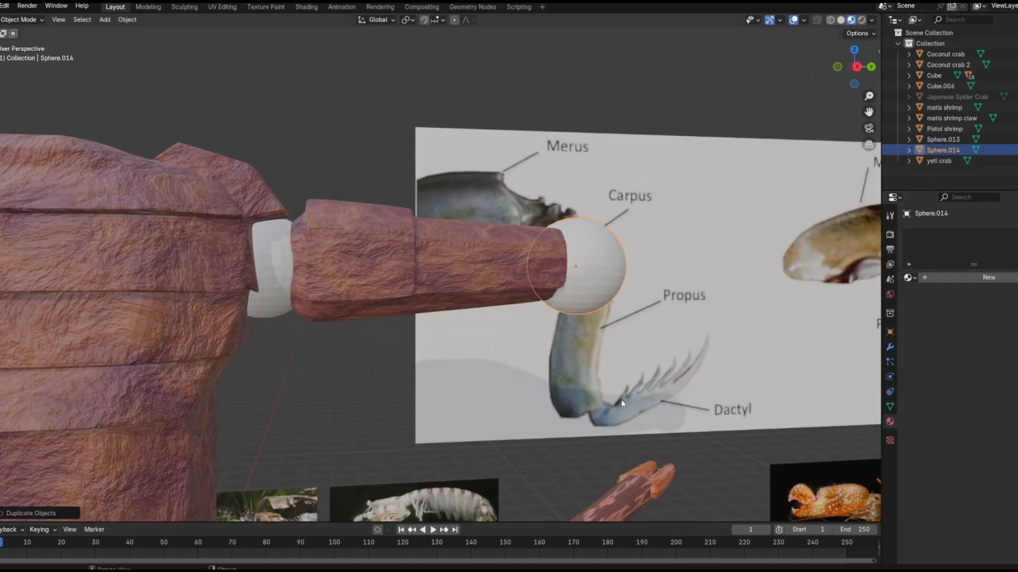
Step: Position the duplicated sphere in the arm segment's outer end, scale it down, and give it the yellow Material.001
key("g")
key("x")
middle_click_drag(622, 404, 668, 329)
key("g")
key("y")
key("s")
left_click(654, 323)
left_click(281, 270)
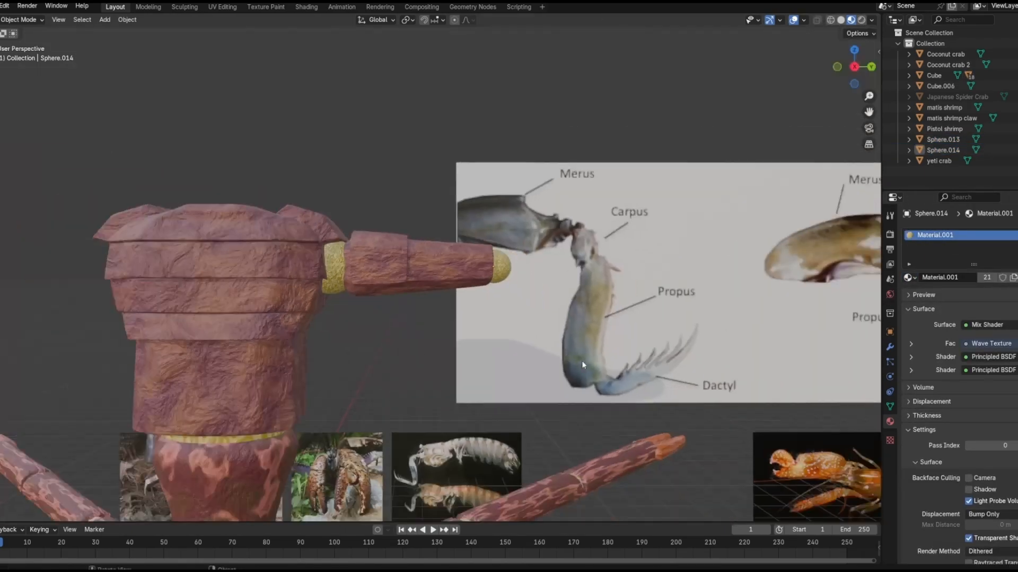
Step: Add a cube and move it to the outer end of the arm, just beyond the elbow joint sphere
left_click(104, 20)
left_click(222, 45)
key("g")
key("x")
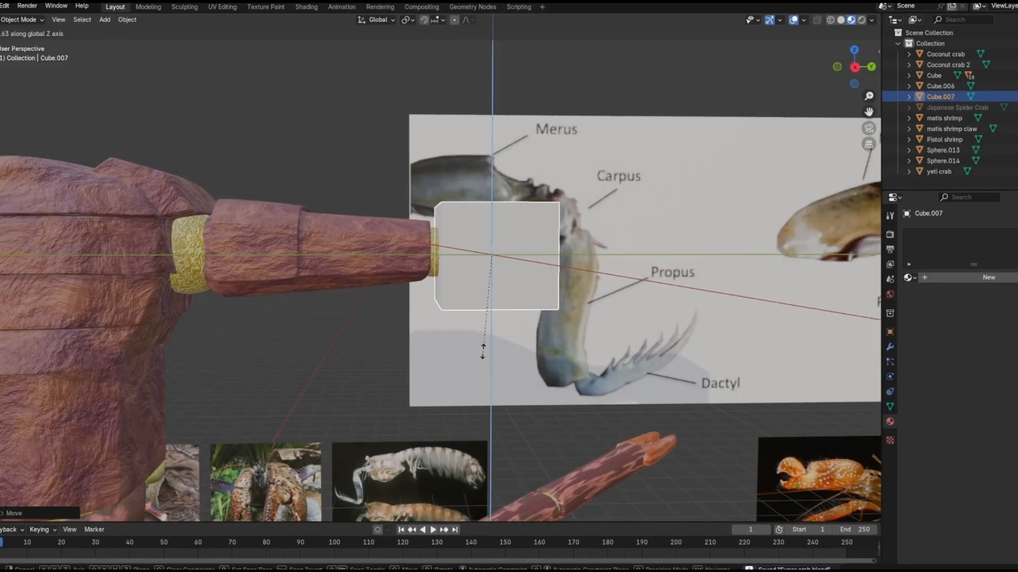
Step: In Object Mode, move the Coconut crab reference image in front of the labelled claw anatomy diagram
left_click(21, 19)
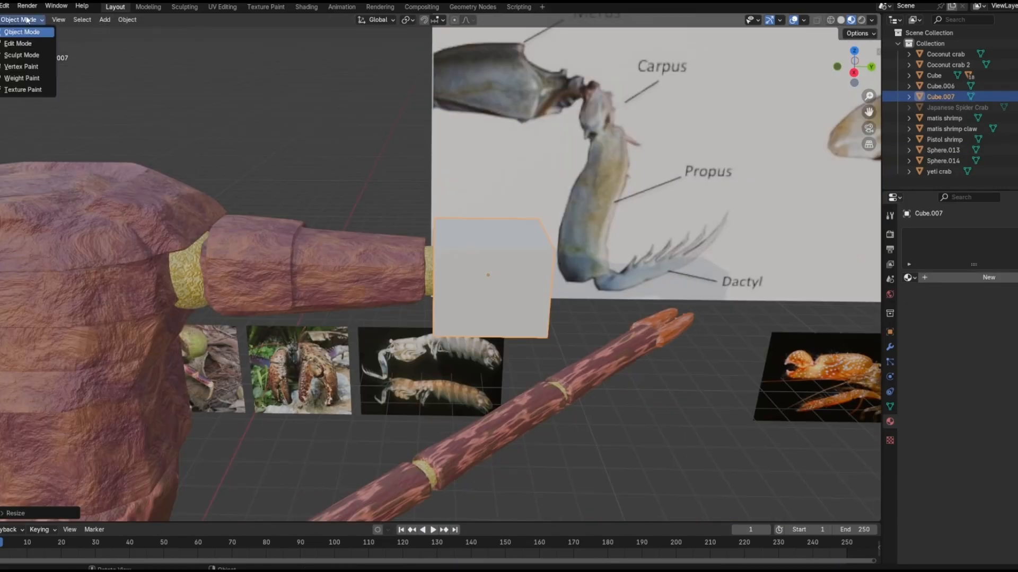
left_click(32, 32)
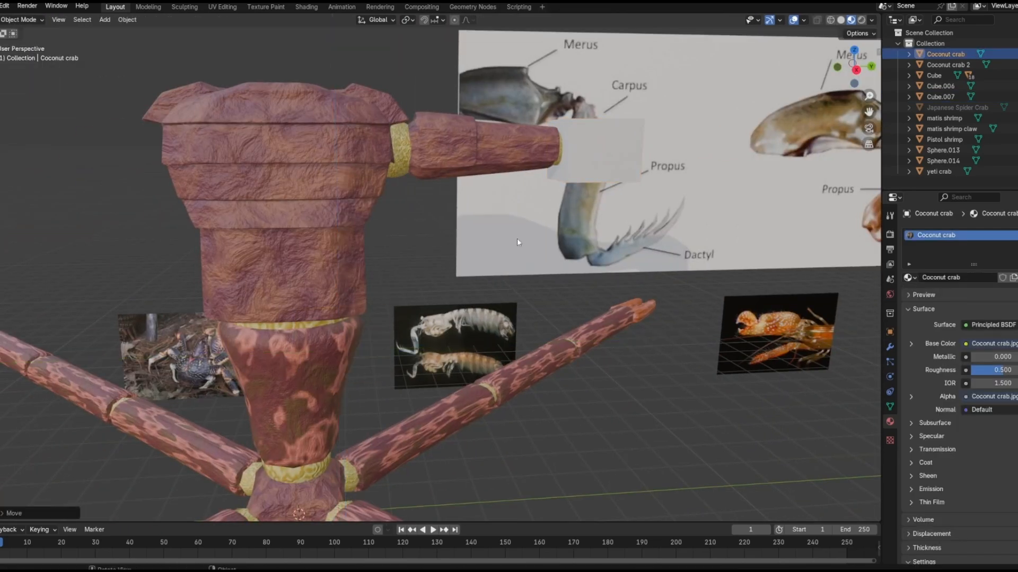
key("g")
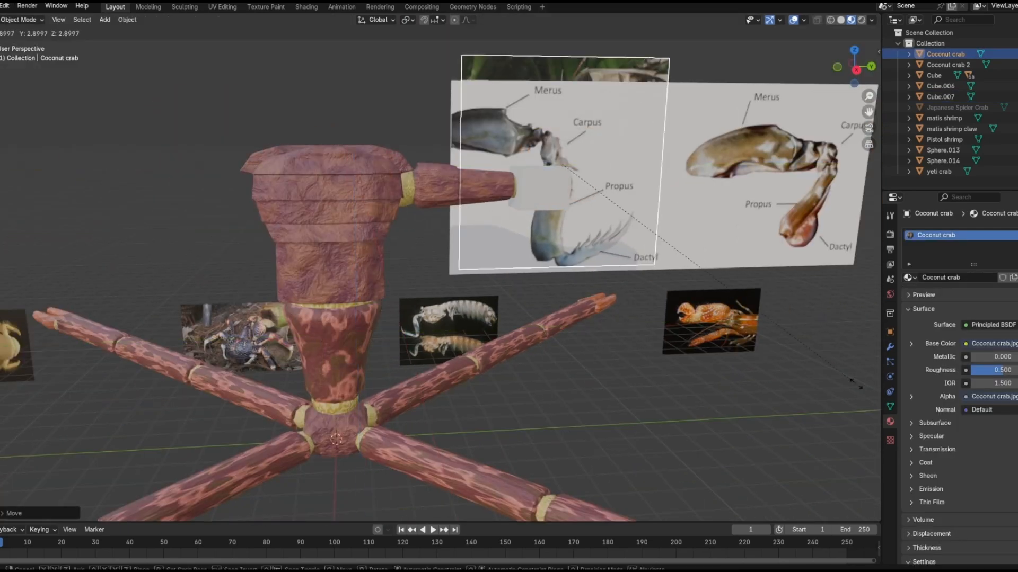
left_click(856, 384)
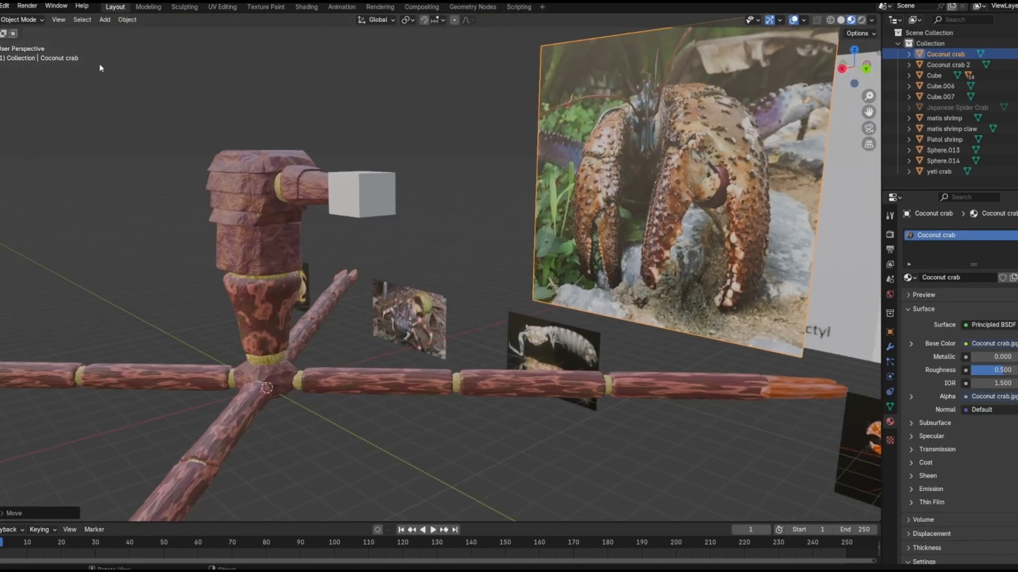
Step: Enter Edit Mode on the new arm cube and bevel its lengthwise edges with one segment
left_click(18, 44)
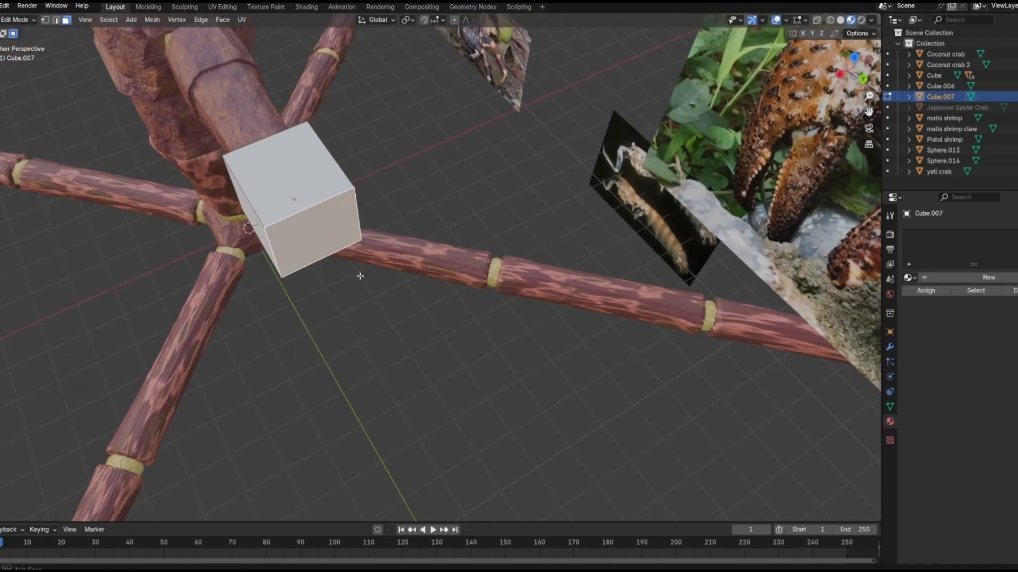
middle_click_drag(360, 276, 310, 146)
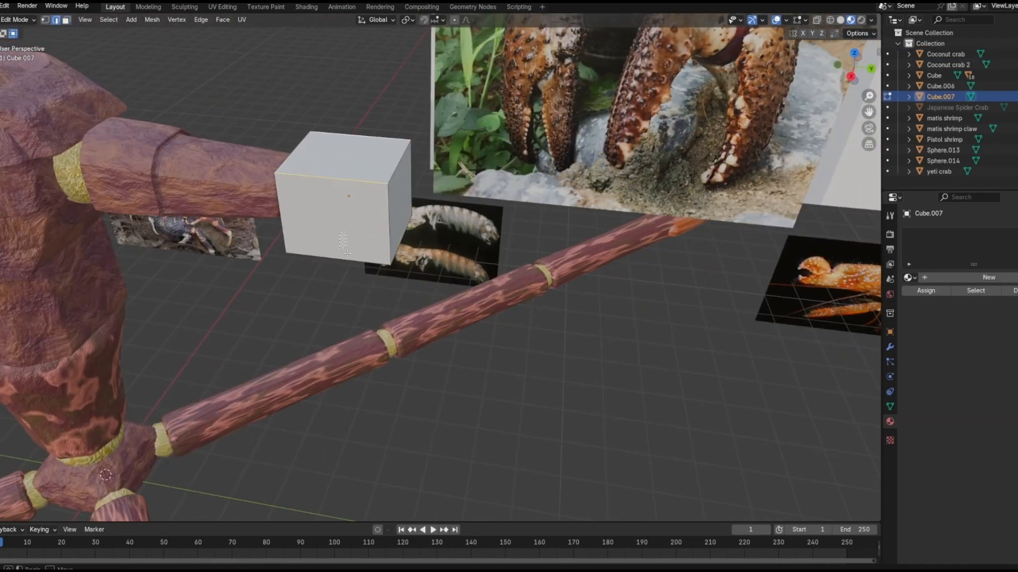
left_click_drag(348, 254, 351, 269, "shift")
middle_click_drag(351, 270, 302, 256)
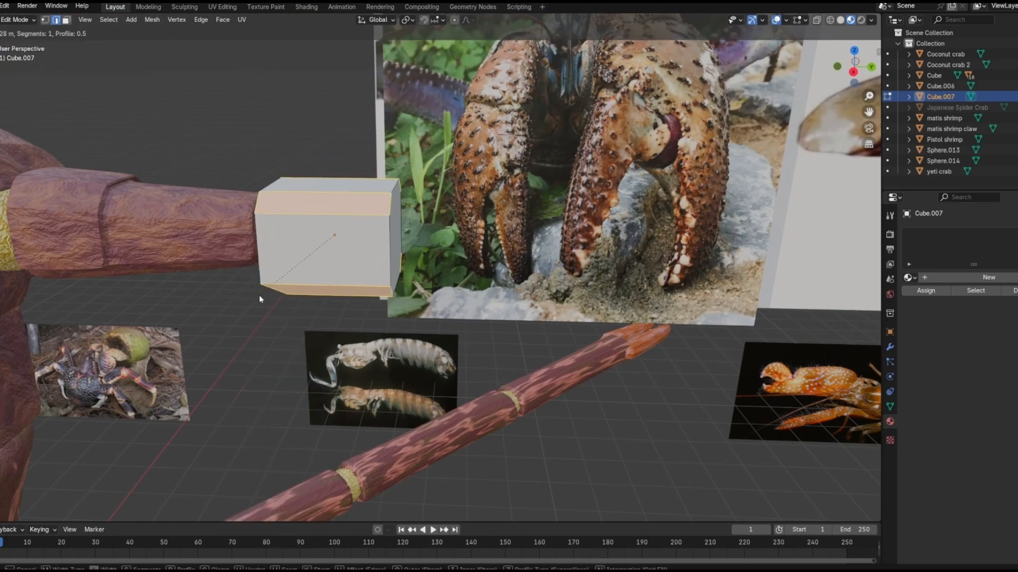
left_click(260, 300)
Step: Shift the block's outer end face along X to centre it, and resize the face
middle_click_drag(260, 300, 477, 302)
key("g")
key("shift+x")
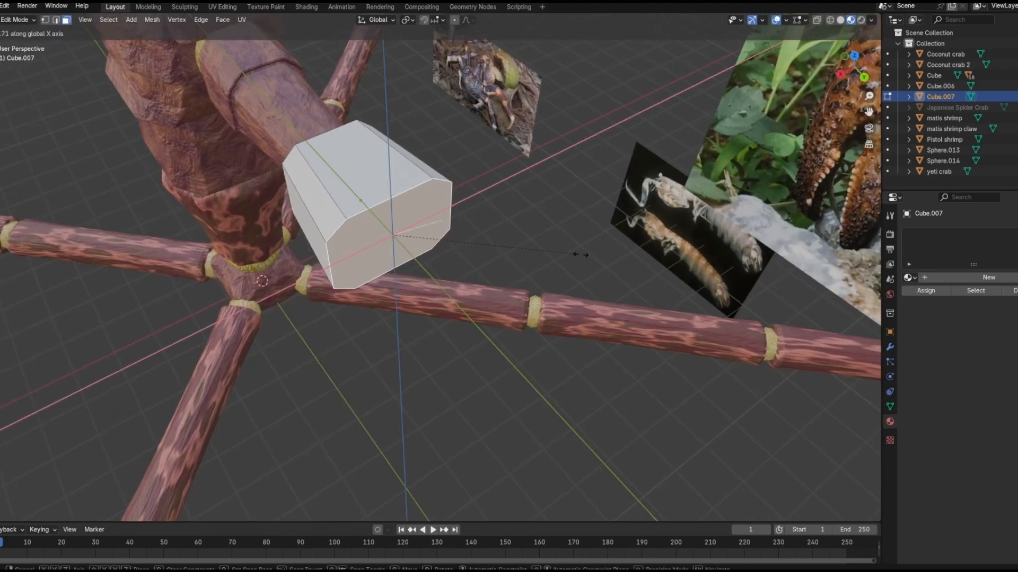
left_click(580, 254)
middle_click_drag(580, 254, 625, 175)
key("s")
middle_click_drag(477, 276, 474, 326)
scroll(475, 326, "up", 1)
Step: Extrude the block's outer end face about 1.2 m, scale it, and extrude it once more
key("e")
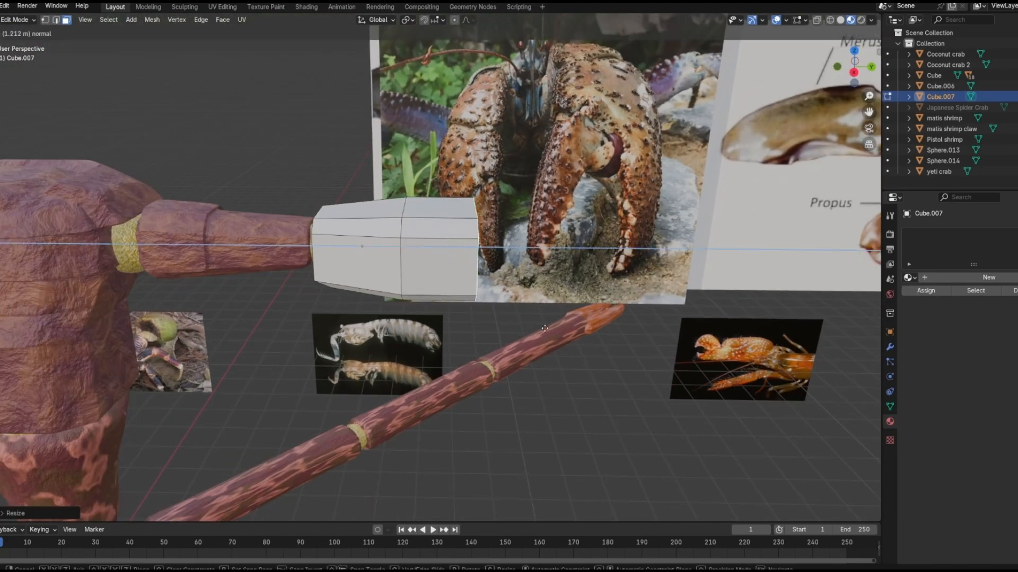
left_click(549, 323)
key("s")
middle_click_drag(548, 323, 562, 302)
left_click(456, 371)
key("e")
left_click(630, 301)
middle_click_drag(629, 301, 520, 291)
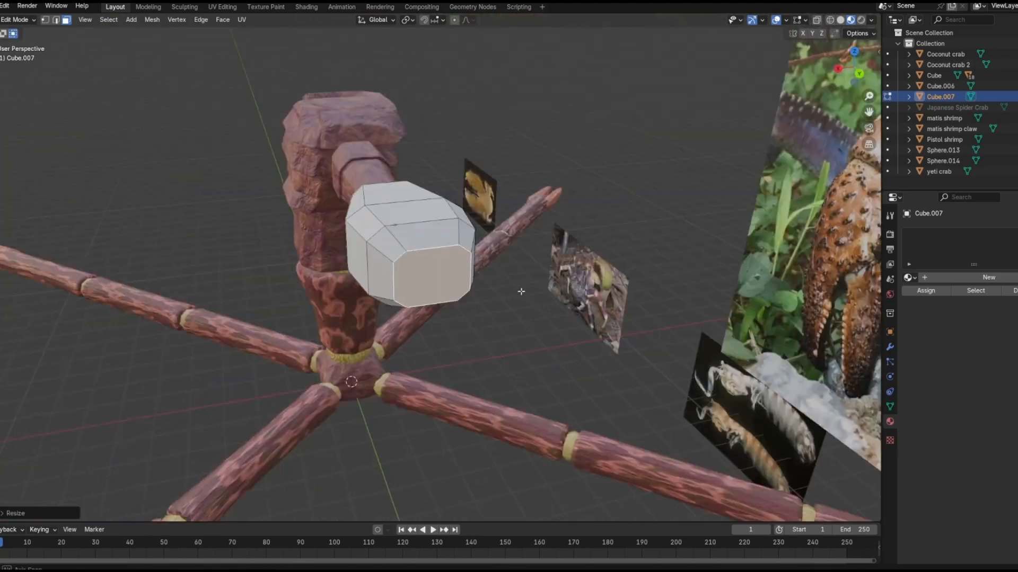
Step: Shift the end face along X, scale it down, and extrude and scale it again into a tapered, rounded tip
key("g")
key("shift+x")
left_click(450, 365)
key("s")
middle_click_drag(451, 366, 578, 297)
left_click(445, 316)
key("s")
left_click(588, 318)
key("g")
key("e")
key("s")
left_click(359, 327)
Step: Move the whole forearm block about 0.18 m along Y relative to the elbow joint
middle_click_drag(359, 327, 382, 318)
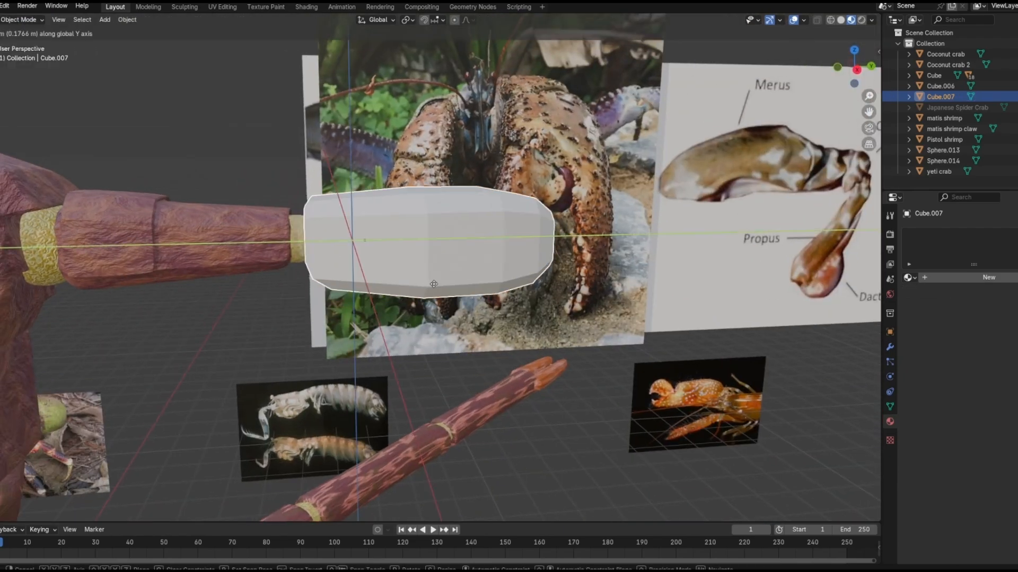
left_click(434, 284)
middle_click_drag(433, 284, 121, 66)
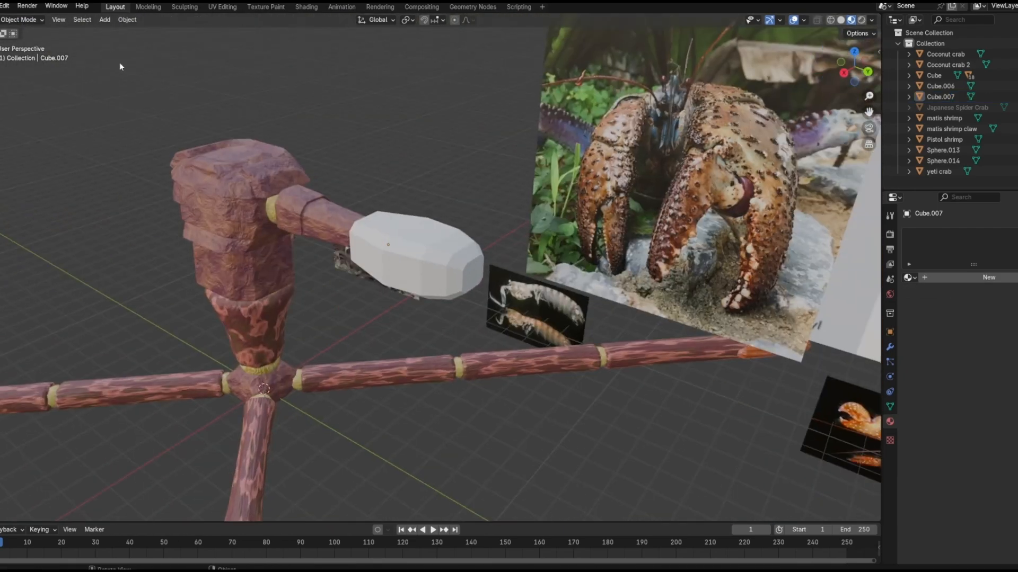
Step: Enter Edit Mode on the forearm block and offset the band of faces around its outer tip
left_click(419, 262)
middle_click_drag(419, 262, 573, 258)
key("Tab")
scroll(482, 280, "up", 2)
left_click(483, 280, "alt")
left_click(402, 341)
middle_click_drag(402, 341, 432, 308)
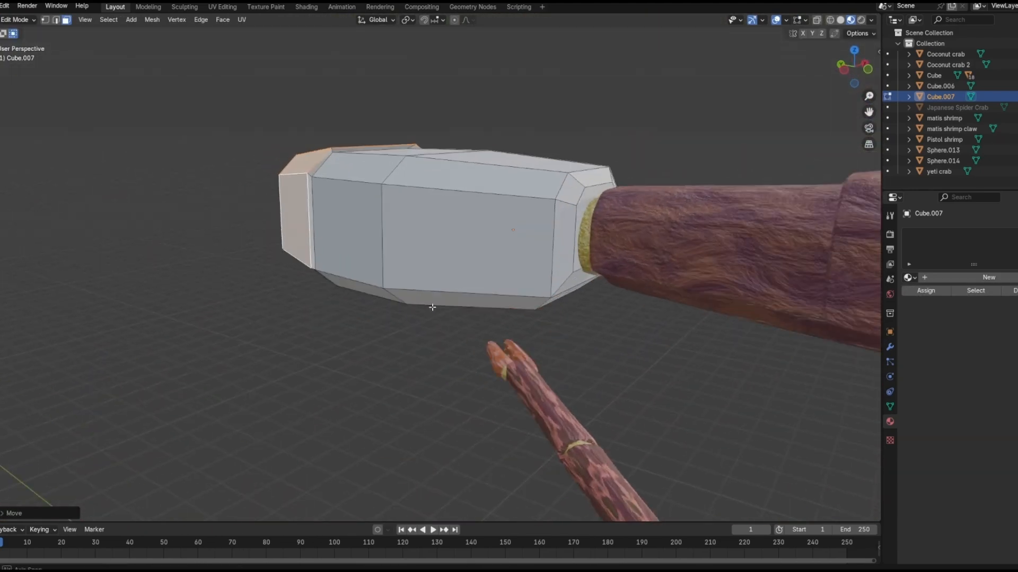
Step: Select the top and side faces of the block's outer bands and extrude them outward as a raised shell band
left_click(361, 243, "shift")
left_click(400, 151, "shift")
middle_click_drag(400, 151, 265, 164)
left_click(502, 199, "shift")
left_click(499, 265, "shift")
key("e")
right_click(531, 271)
middle_click_drag(499, 265, 537, 428)
left_click(553, 295)
Step: Select the top and side faces of the forearm's middle band and extrude them outward as a raised shell plate
left_click(391, 191, "shift")
middle_click_drag(391, 190, 491, 268)
left_click(428, 291, "shift")
left_click(540, 212, "shift")
left_click(549, 282)
middle_click_drag(549, 282, 381, 266)
left_click(589, 265)
left_click(360, 286)
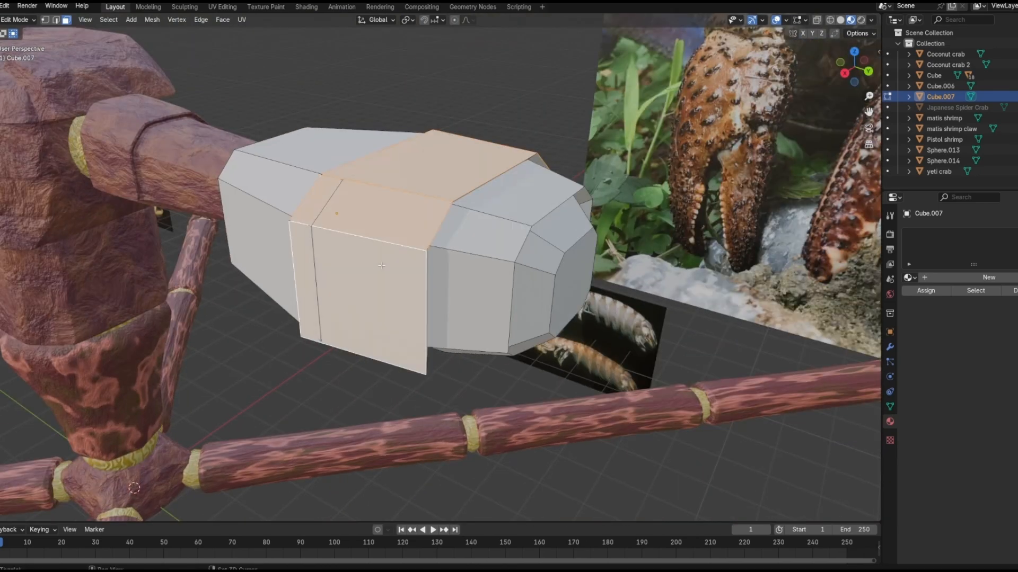
Step: Switch to edge selection and adjust the edge loops between the raised bands so the shell plates meet cleanly
middle_click_drag(480, 365, 525, 169)
key("2")
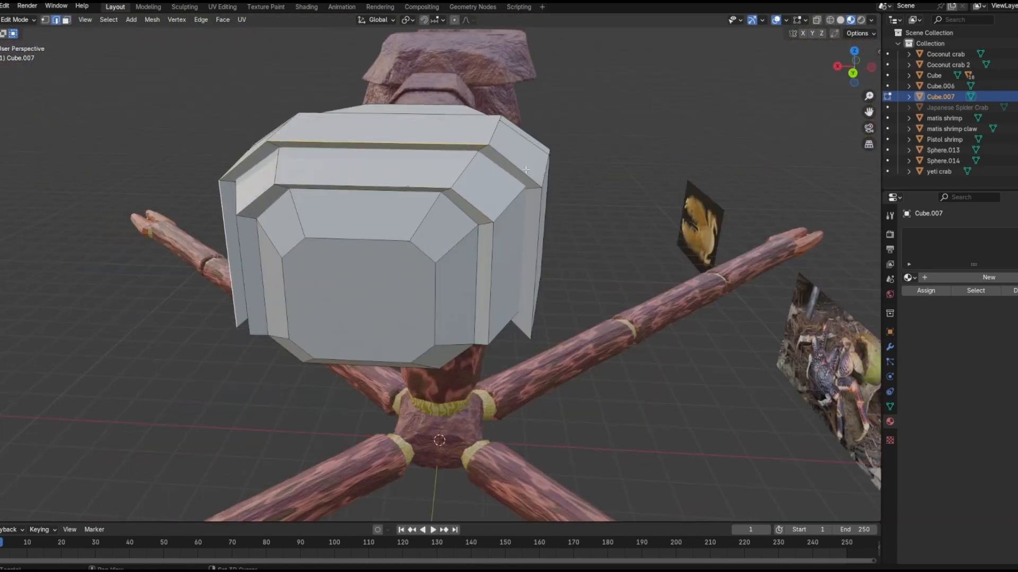
left_click(502, 509)
middle_click_drag(502, 509, 448, 284)
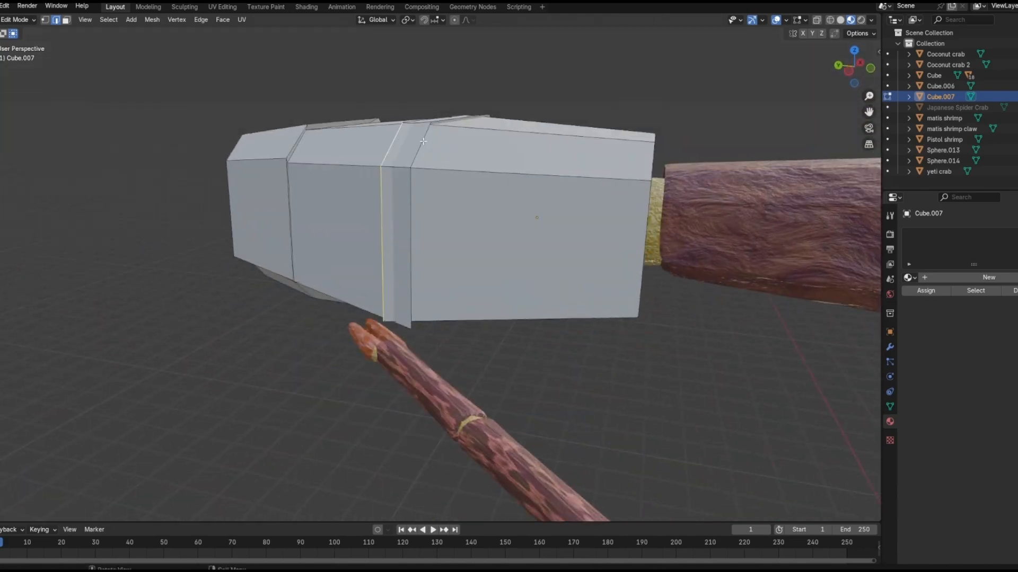
middle_click_drag(423, 141, 380, 102)
left_click(459, 327)
middle_click_drag(460, 326, 181, 122)
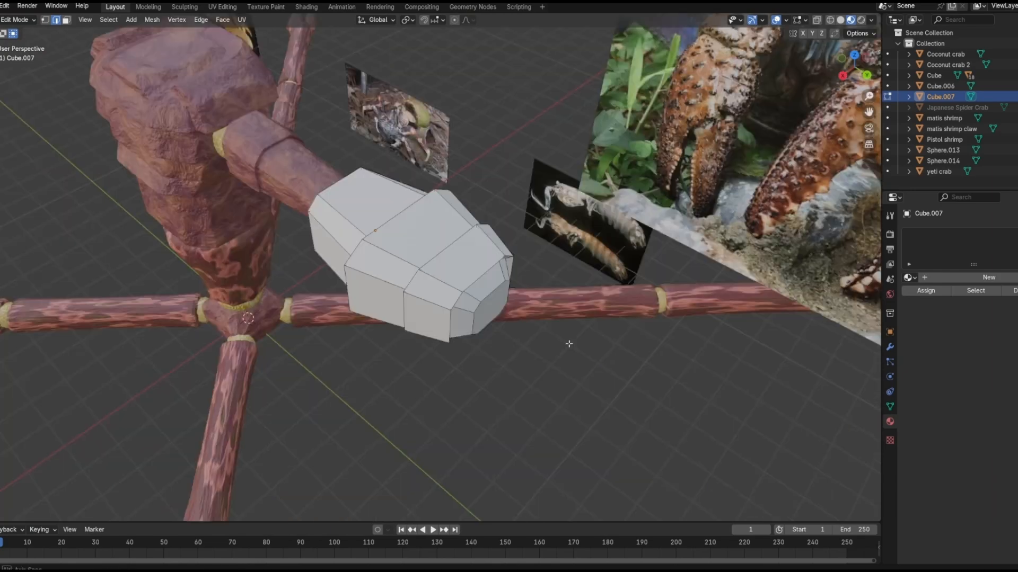
Step: Return to Object Mode and move the forearm block outward along Y to expose the elbow joint sphere
key("Tab")
left_click(643, 293)
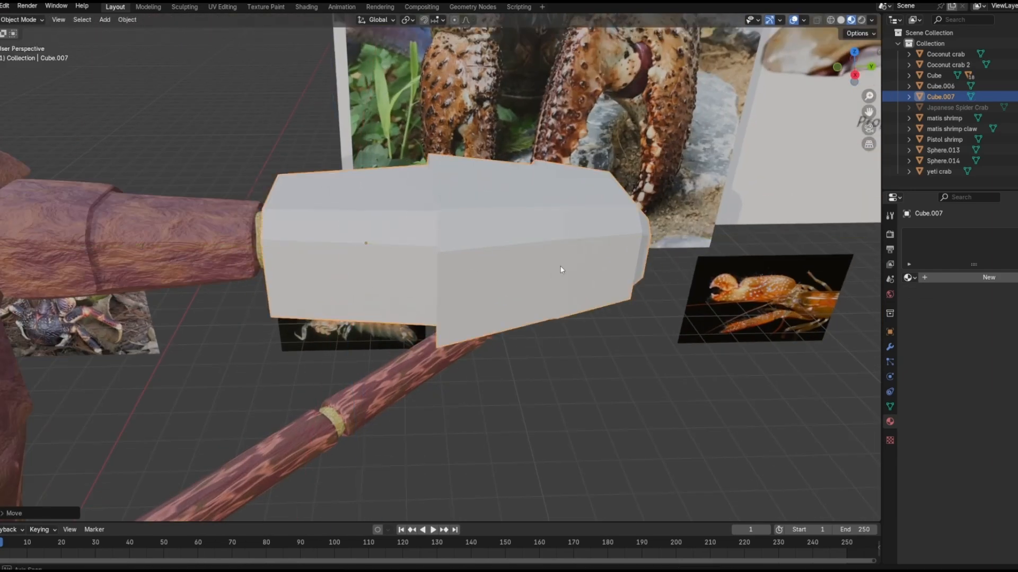
middle_click_drag(561, 268, 620, 212)
left_click(295, 210)
left_click(374, 227)
key("g")
key("y")
middle_click_drag(371, 212, 294, 316)
Step: Select the elbow joint sphere, resize it, and reposition it between the arm segment and the forearm block
left_click(403, 228)
left_click(288, 225)
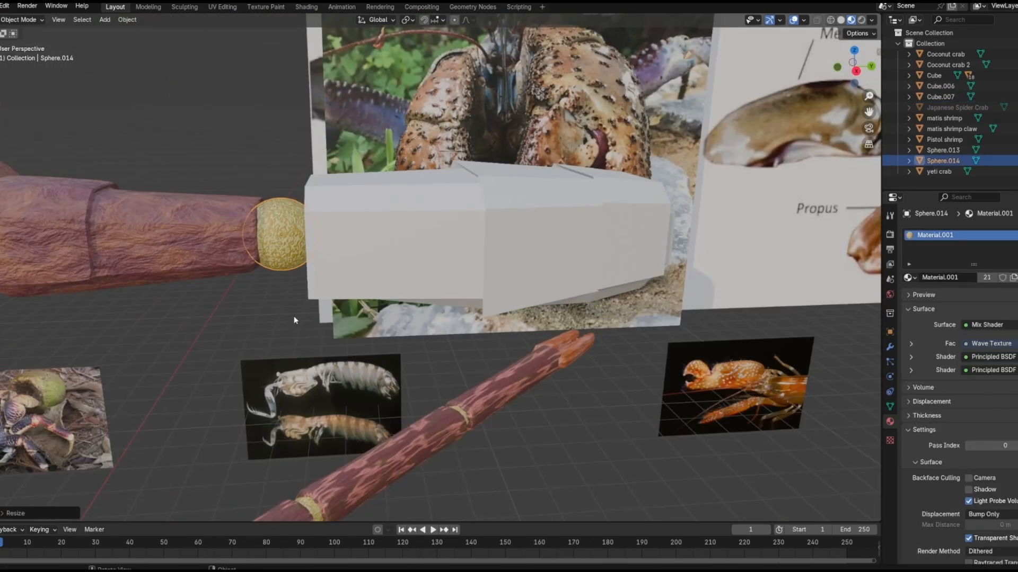
scroll(294, 316, "up", 2)
key("s")
left_click(340, 254)
key("g")
middle_click_drag(342, 252, 419, 241)
left_click(362, 237)
Step: Move the forearm block back against the resized elbow joint sphere
left_click(430, 243)
key("g")
middle_click_drag(434, 245, 573, 265)
key("g")
left_click(454, 261)
Step: Undo the new material on the forearm block and apply the block's modifiers
scroll(530, 275, "down", 4)
left_click(973, 277)
key("ctrl+z")
left_click(890, 347)
left_click(1016, 250)
left_click(967, 262)
left_click(1016, 250)
left_click(967, 261)
Step: Assign the upper arm segment's maroon shell material to the forearm block
middle_click_drag(609, 381, 424, 249)
key("g")
left_click(212, 239)
left_click(890, 422)
left_click_drag(910, 235, 502, 246)
left_click(726, 381)
middle_click_drag(726, 381, 729, 323)
Step: Duplicate the elbow joint sphere, place the copy at the forearm's outer end, and scale it
left_click(349, 269)
middle_click_drag(636, 314, 601, 316)
key("shift+d")
middle_click(601, 316)
middle_click_drag(812, 343, 551, 305)
left_click(527, 294)
key("s")
left_click(530, 342)
Step: Fine-tune the outer joint sphere's position and size so it sits embedded in the forearm's tip
middle_click_drag(530, 342, 550, 306)
key("g")
left_click(565, 370)
middle_click_drag(565, 371, 652, 337)
key("g")
middle_click_drag(652, 337, 638, 310)
left_click(620, 333)
key("g")
left_click(594, 325)
key("s")
left_click(495, 276)
scroll(638, 310, "down", 4)
left_click(589, 418)
Step: Add another cube, move it just beyond the outer joint sphere, and scale it down
middle_click_drag(564, 287, 477, 329)
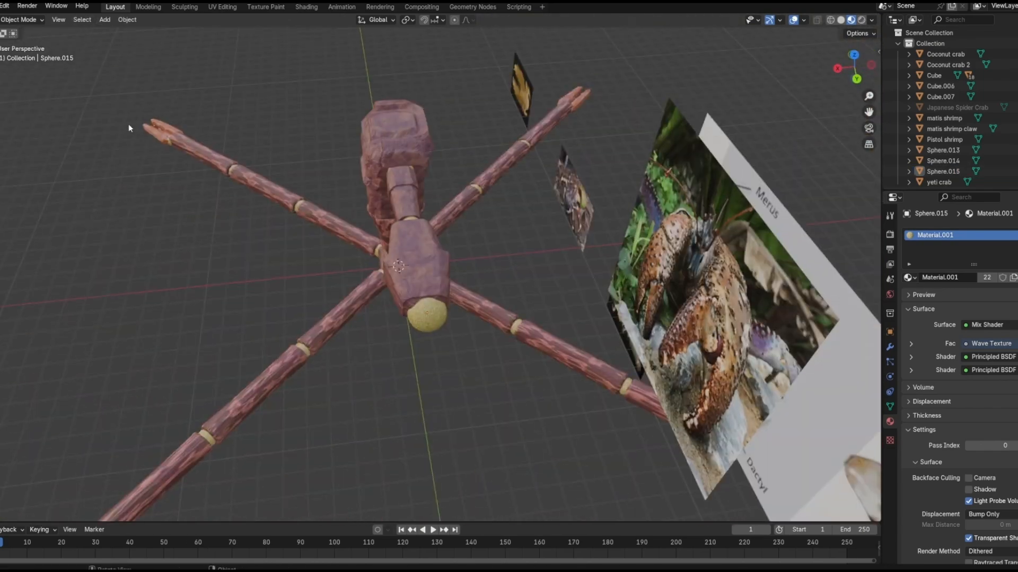
middle_click_drag(128, 123, 223, 130)
left_click(105, 19)
left_click(210, 43)
key("g")
left_click(631, 384)
middle_click_drag(631, 384, 614, 328)
key("g")
left_click(545, 215)
middle_click_drag(544, 215, 516, 370)
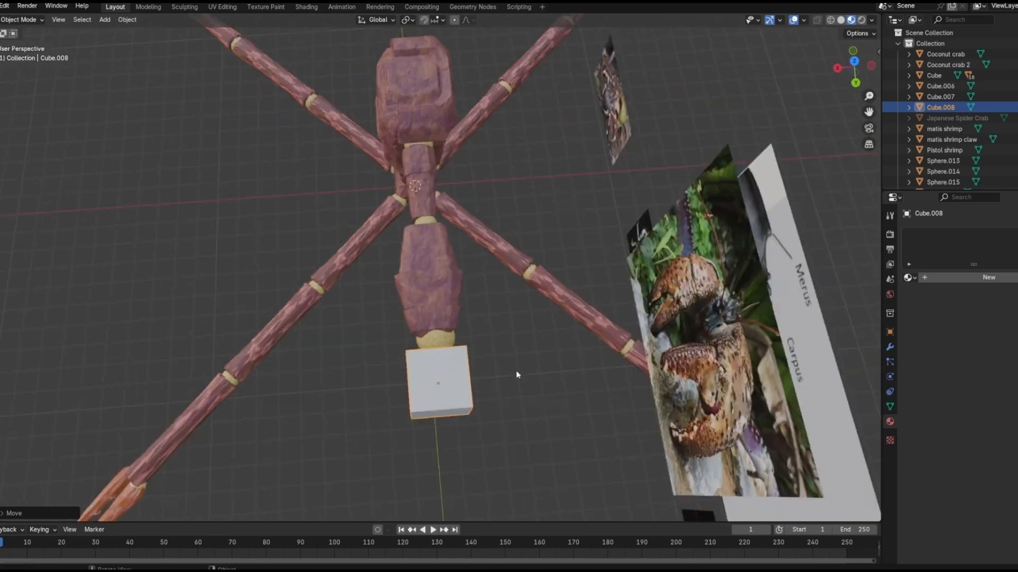
key("s")
left_click(467, 374)
Step: Bevel the edge of the new cube that faces the outer joint sphere
middle_click_drag(424, 374, 499, 312)
scroll(498, 313, "up", 4)
left_click(21, 19)
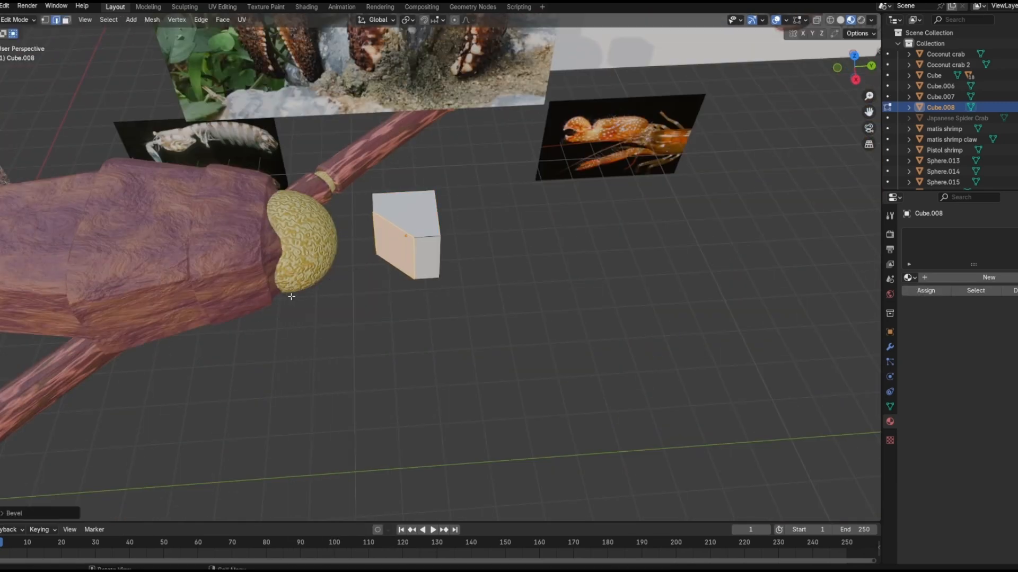
left_click(20, 19)
left_click(21, 43)
Step: Extrude the cube's outer face away from the joint sphere and shift the new end sideways to begin a curved claw finger
middle_click_drag(497, 272, 551, 290)
left_click(66, 19)
left_click(413, 227)
key("e")
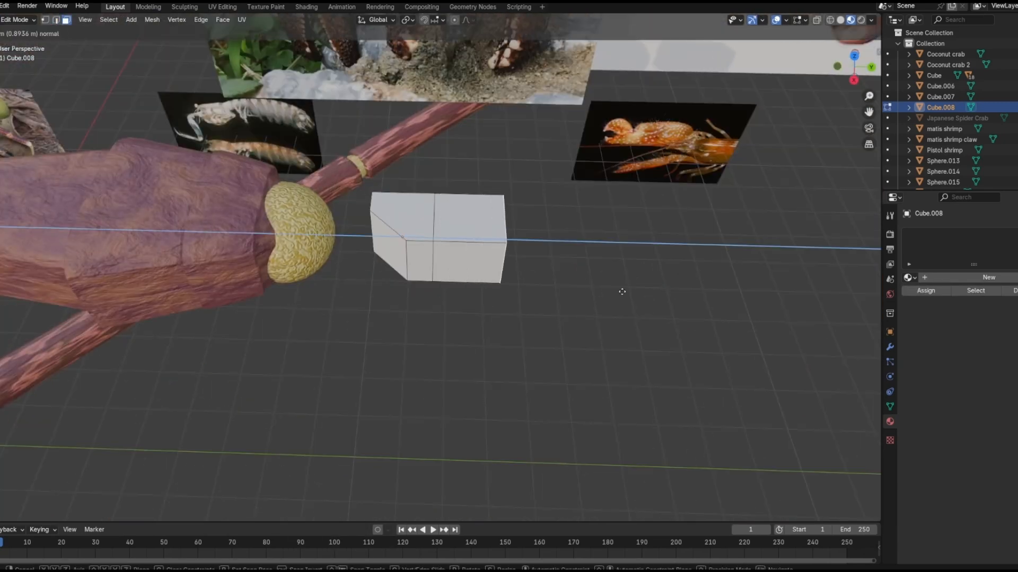
key("e")
left_click(628, 330)
middle_click_drag(628, 330, 551, 352)
key("g")
middle_click_drag(551, 353, 570, 350)
left_click(526, 409)
Step: Extrude the finger's end face again and scale it down into a tapered tip
middle_click_drag(503, 340, 425, 279)
scroll(547, 308, "up", 3)
key("e")
key("s")
left_click(548, 329)
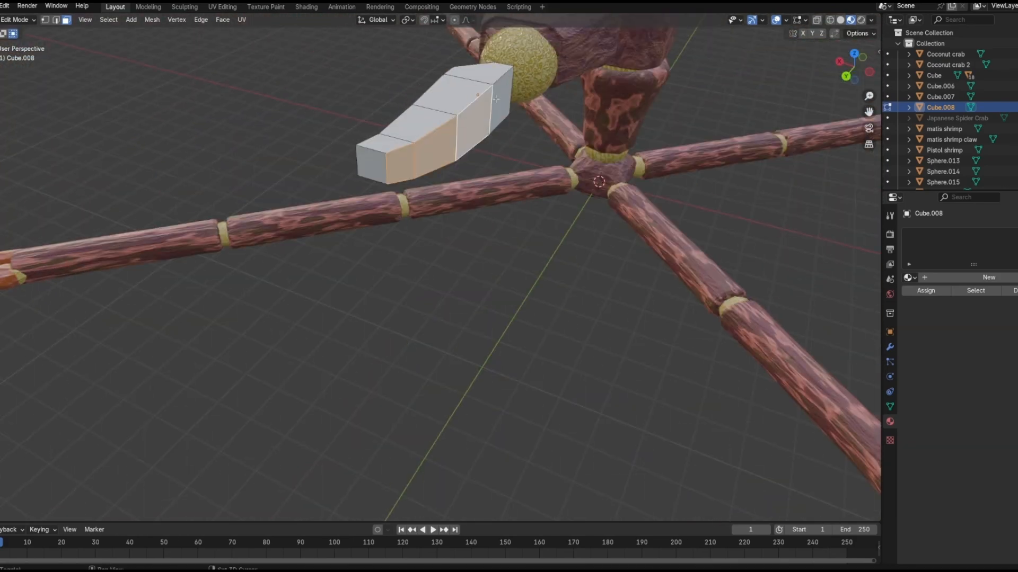
middle_click_drag(314, 150, 276, 106)
left_click(456, 148, "shift")
left_click(502, 131, "shift")
middle_click_drag(551, 128, 451, 80)
left_click(572, 109, "shift")
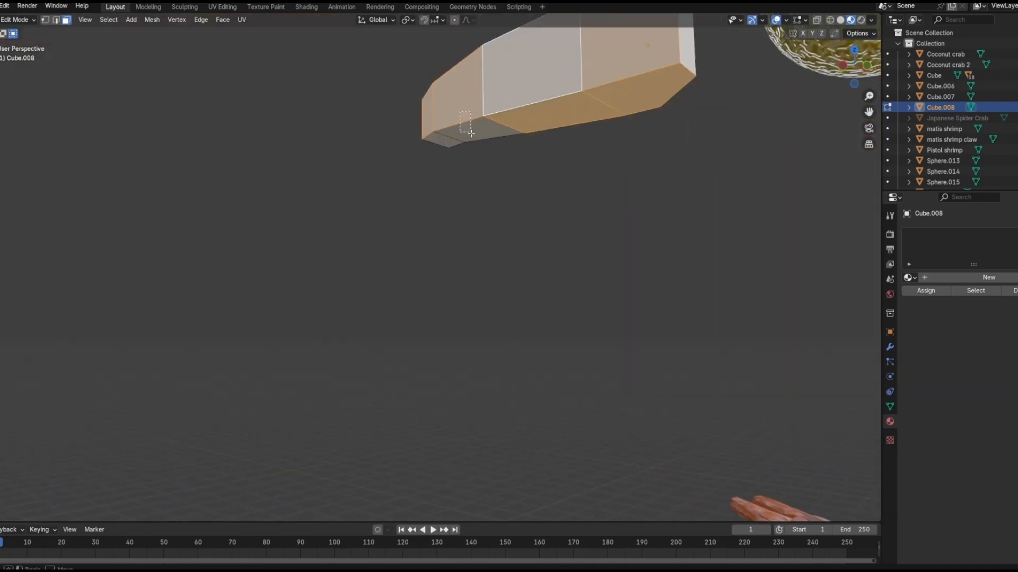
left_click(471, 132, "shift")
middle_click_drag(470, 131, 585, 265)
left_click(189, 224)
Step: Extrude the side faces of the finger's base segment, scale them outward, and move them along Y to form a raised shell plate
middle_click_drag(662, 233, 606, 197)
left_click(606, 198)
left_click(570, 176, "shift")
middle_click_drag(572, 289, 563, 257)
left_click(563, 261, "shift")
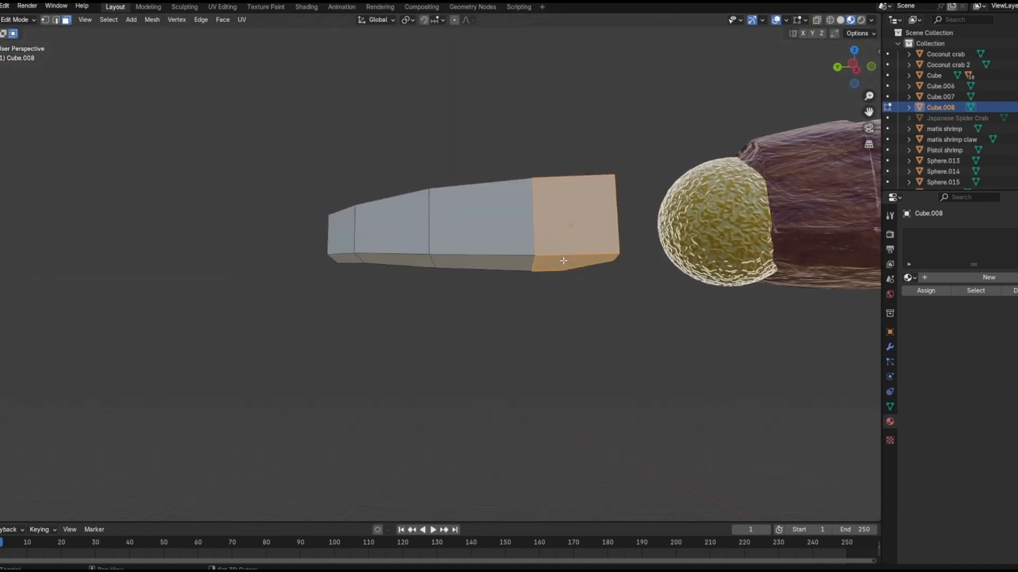
middle_click_drag(472, 191, 557, 259)
left_click(499, 291)
middle_click_drag(499, 292, 467, 275)
key("g")
middle_click_drag(562, 284, 586, 291)
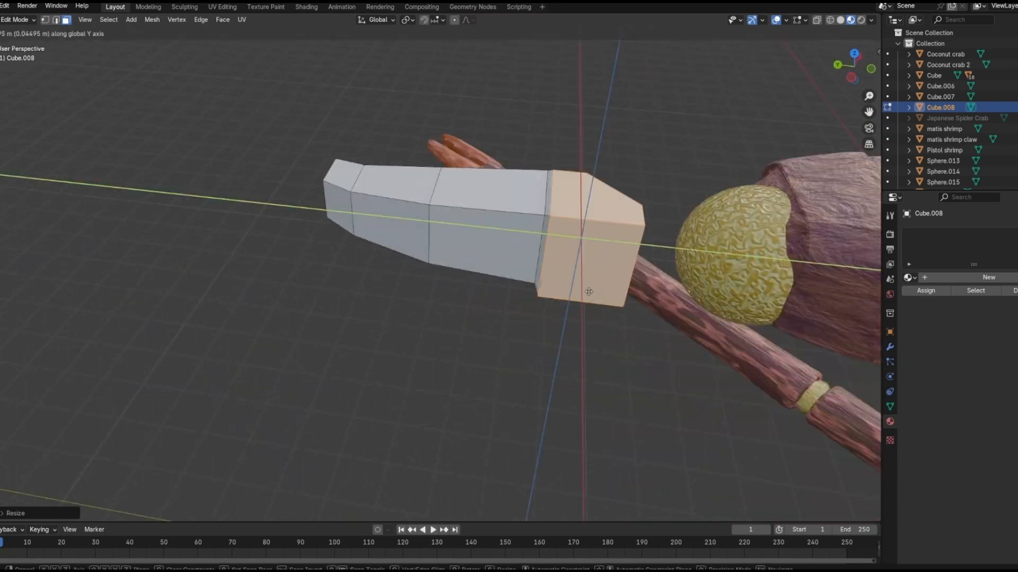
left_click(586, 291)
Step: Extrude the finger's second segment, scale it up by about 1.24, and taper its outer end flush with the following segment
middle_click_drag(530, 307, 511, 261)
left_click(493, 232, "shift")
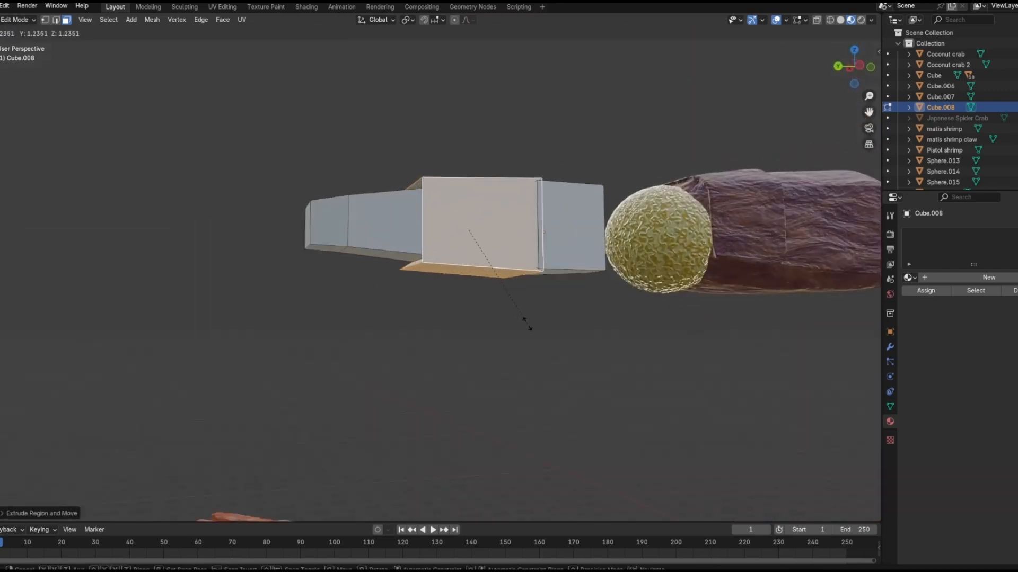
left_click(527, 324)
middle_click_drag(526, 302, 432, 339)
key("g")
middle_click_drag(432, 339, 626, 305)
left_click(430, 354)
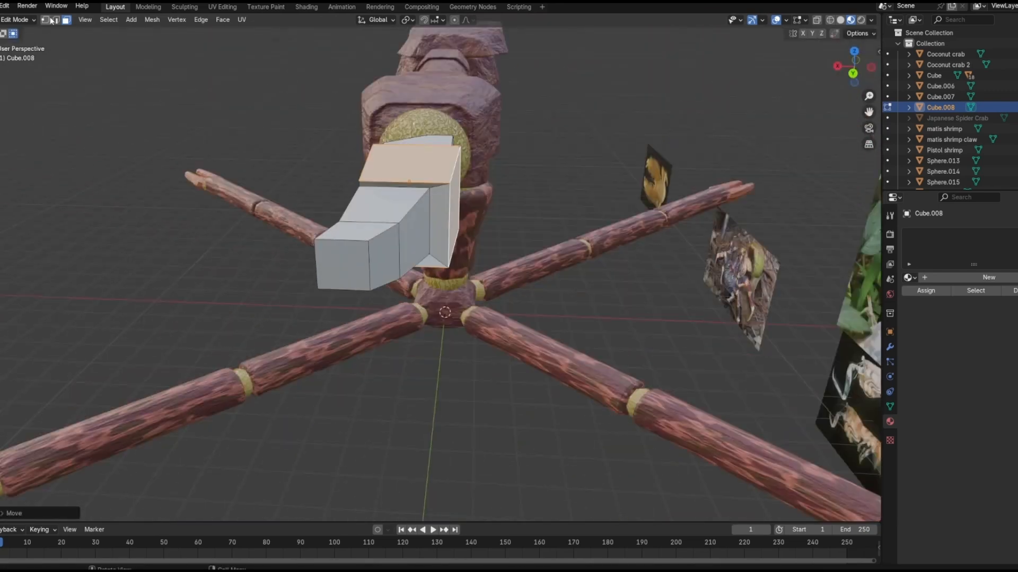
middle_click_drag(511, 303, 387, 313)
left_click(66, 20)
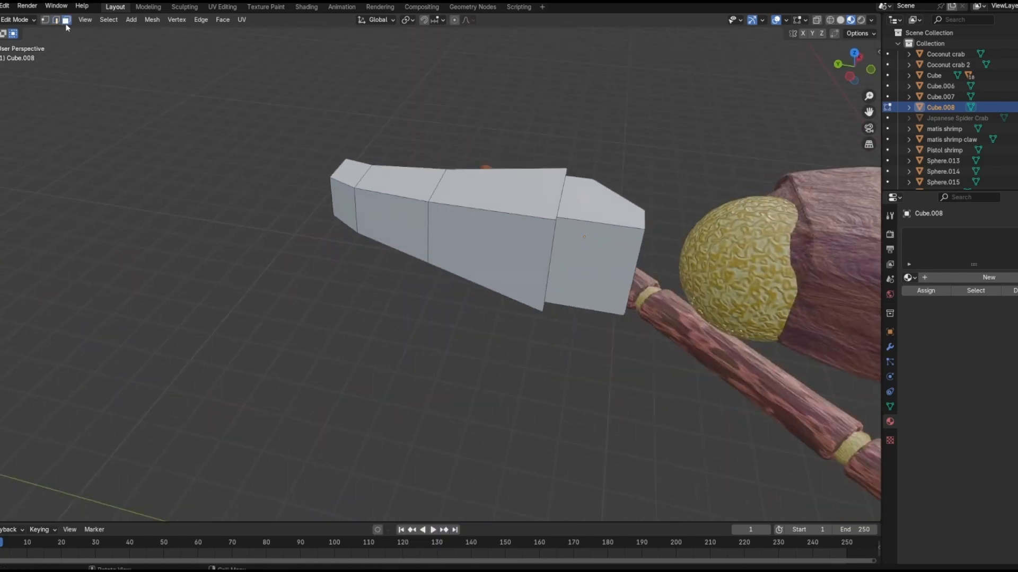
Step: Extrude the faces of the finger's next segment, scale them up by about 1.4, and reposition them as an overlapping shell plate
middle_click_drag(535, 254, 488, 239)
left_click(493, 199)
left_click(485, 315, "shift")
middle_click_drag(464, 285, 392, 160)
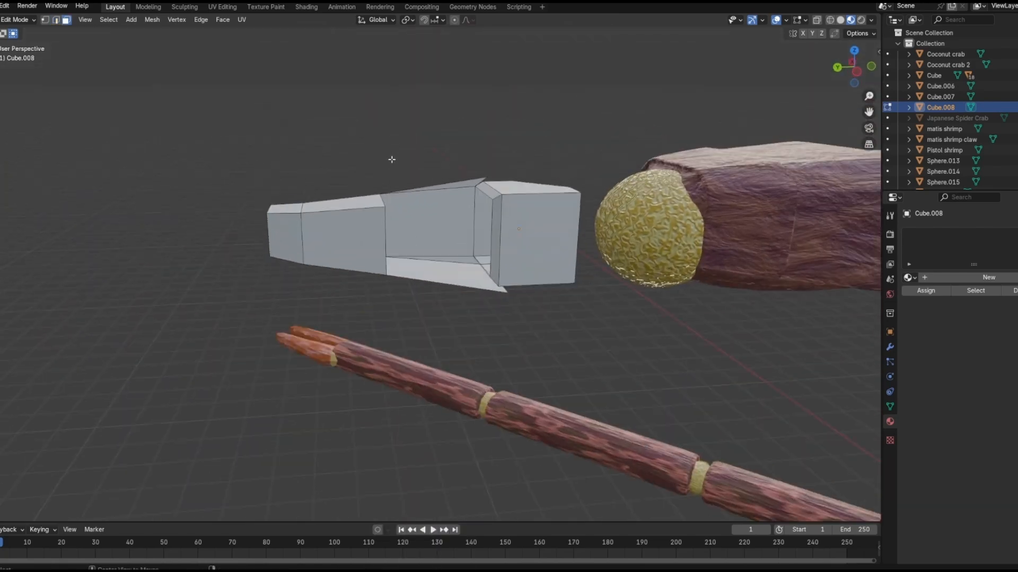
key("alt+h")
middle_click_drag(530, 238, 625, 245)
left_click(368, 215)
middle_click_drag(368, 216, 392, 289)
left_click(378, 270, "shift")
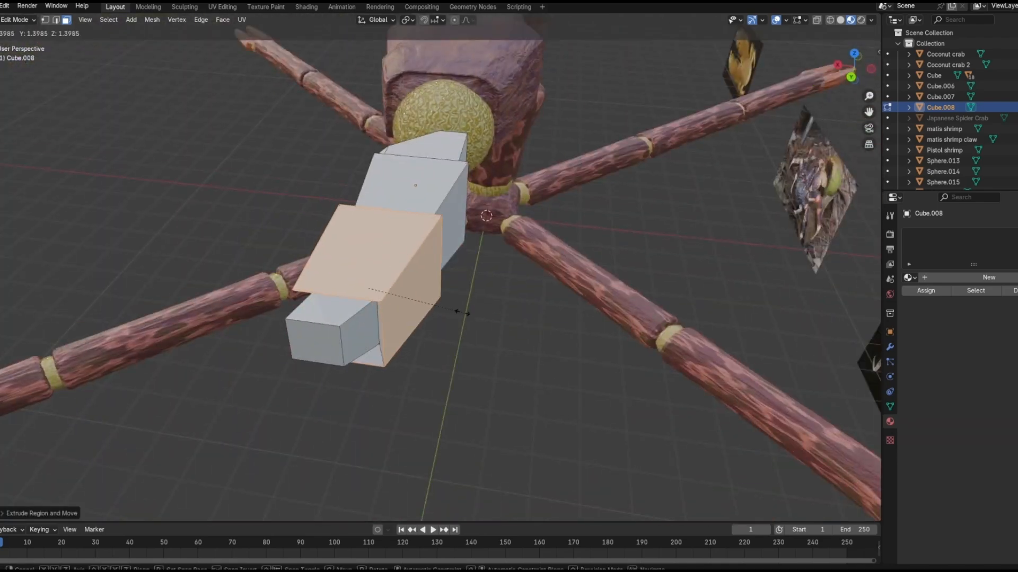
left_click(462, 312)
middle_click_drag(462, 313, 466, 175)
key("g")
left_click(533, 306)
Step: Taper the outer end of the last extruded shell plate flush with the finger's tip
left_click(57, 20)
middle_click_drag(430, 217, 442, 241)
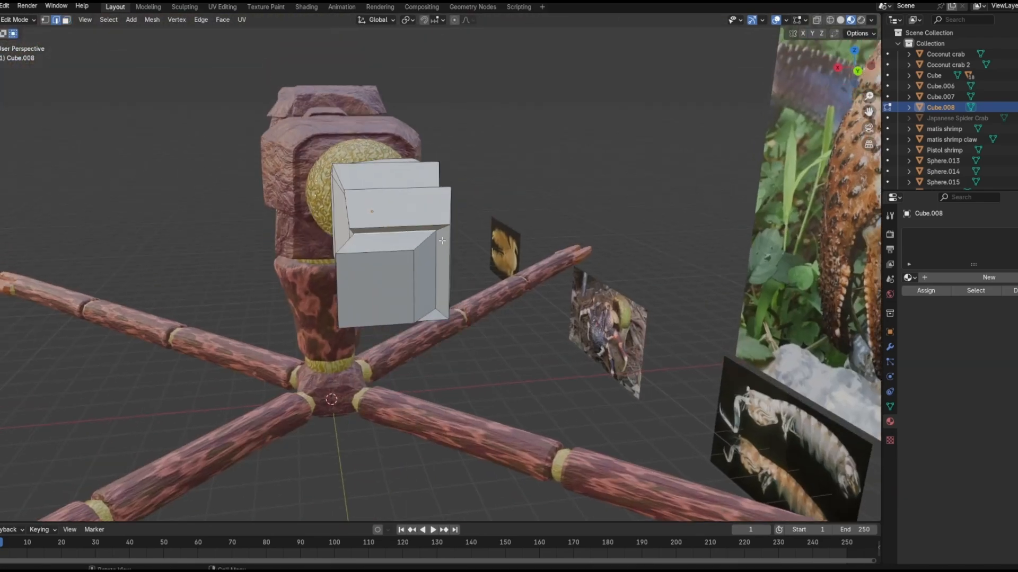
right_click(433, 320)
left_click(392, 549)
Step: Smooth the claw finger with subdivision and bevel modifiers and apply them
middle_click_drag(177, 172, 284, 158)
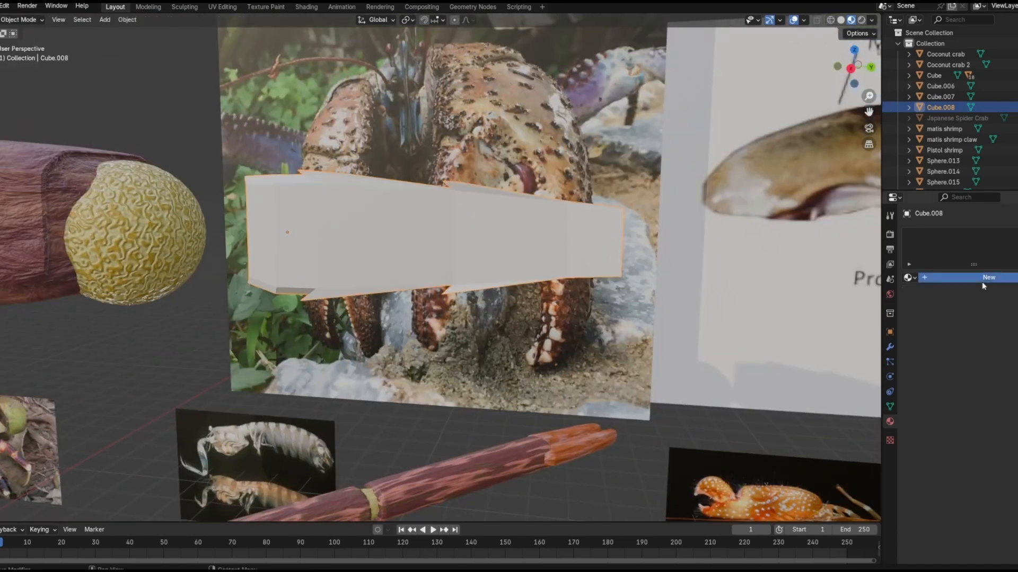
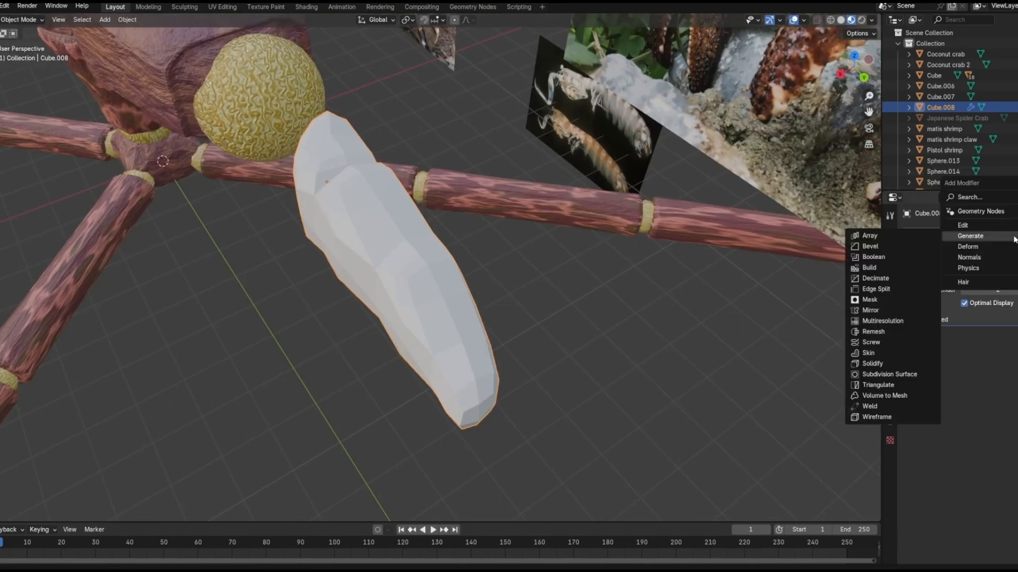
mouse_move(937, 232)
left_click(864, 240)
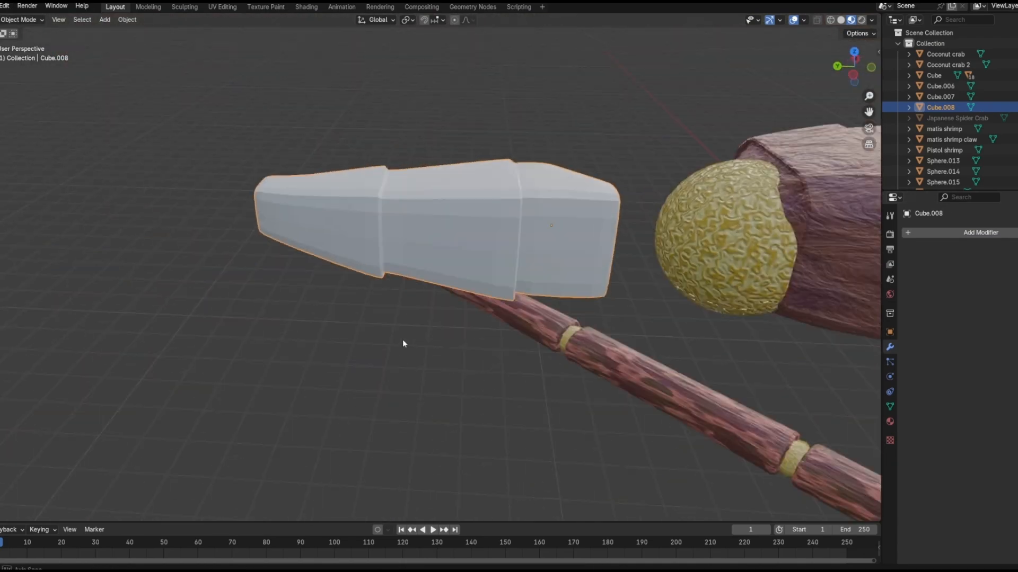
Step: Move the claw finger against the outer joint sphere and resize it to suit the forearm
middle_click_drag(404, 343, 384, 424)
key("g")
left_click(387, 357)
key("g")
key("x")
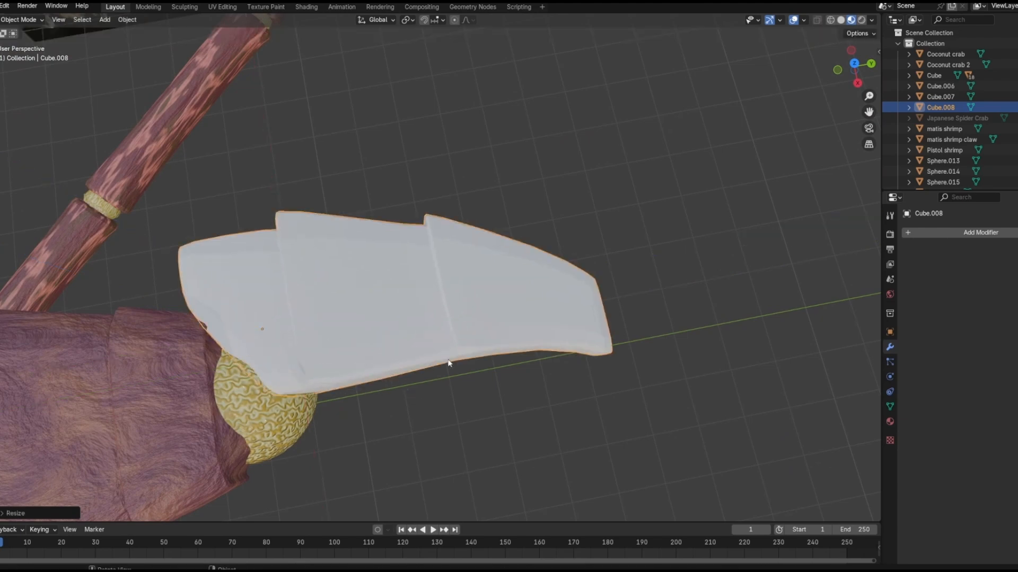
left_click(434, 362)
Step: Fine-tune the claw finger's position, including along X, so its base overlaps one side of the outer joint sphere
middle_click_drag(435, 362, 512, 371)
key("g")
middle_click_drag(511, 371, 506, 381)
left_click(641, 382)
middle_click_drag(641, 383, 482, 317)
key("g")
key("x")
left_click(530, 385)
scroll(530, 385, "down", 6)
scroll(476, 317, "up", 3)
left_click(482, 317)
middle_click_drag(564, 351, 490, 261)
Step: Add another cube and move it along Y, Z and X to the forearm's end beside the first claw finger
left_click(104, 19)
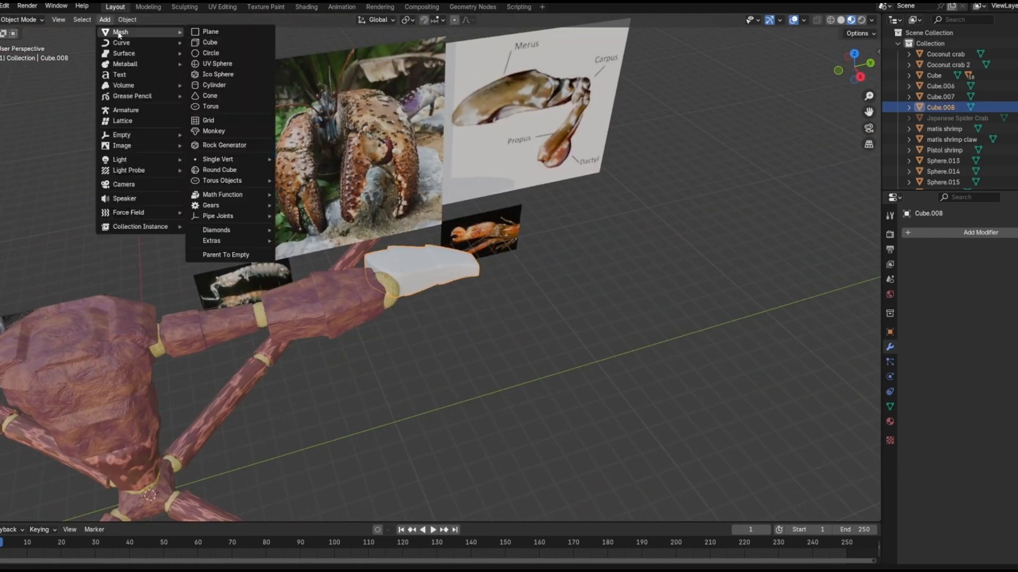
left_click(212, 43)
scroll(388, 364, "down", 4)
key("g")
key("y")
key("g")
key("z")
left_click(507, 370)
middle_click_drag(605, 302, 583, 329)
key("g")
key("x")
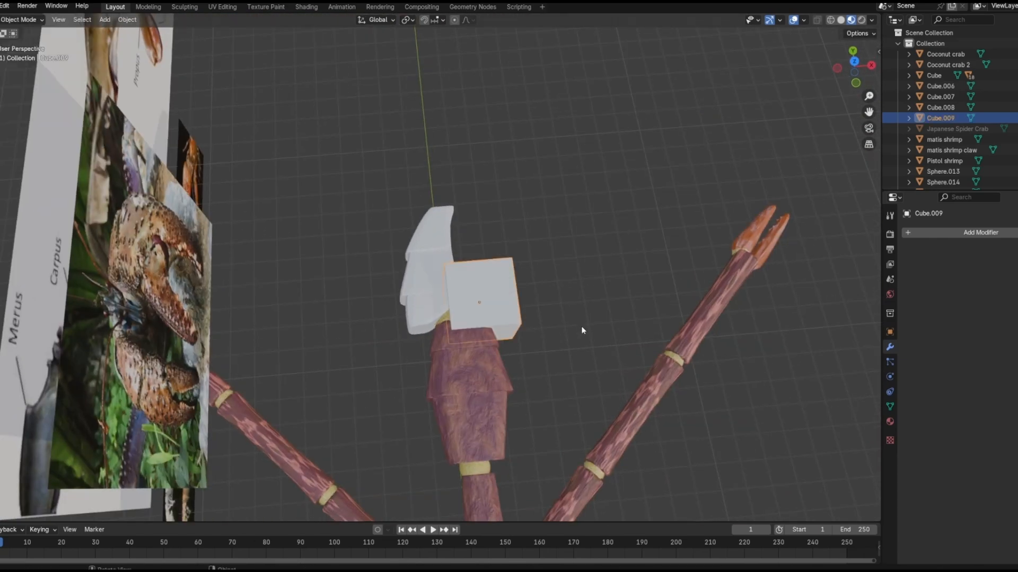
Step: Bevel the new cube's inner edge that faces the outer joint sphere
middle_click_drag(683, 334, 668, 287)
left_click(21, 19)
left_click(18, 43)
left_click(545, 331)
right_click(534, 337)
left_click(504, 300)
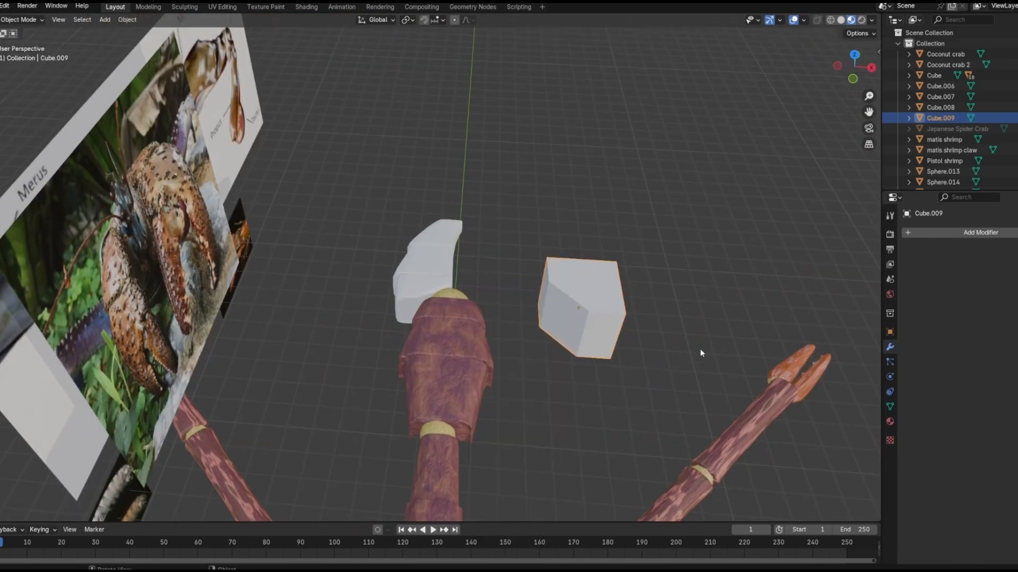
Step: Move the bevelled cube along X up to the joint sphere and rotate it to sit beside the first finger
key("g")
key("x")
left_click(602, 381)
middle_click_drag(602, 382, 534, 363)
scroll(534, 364, "up", 5)
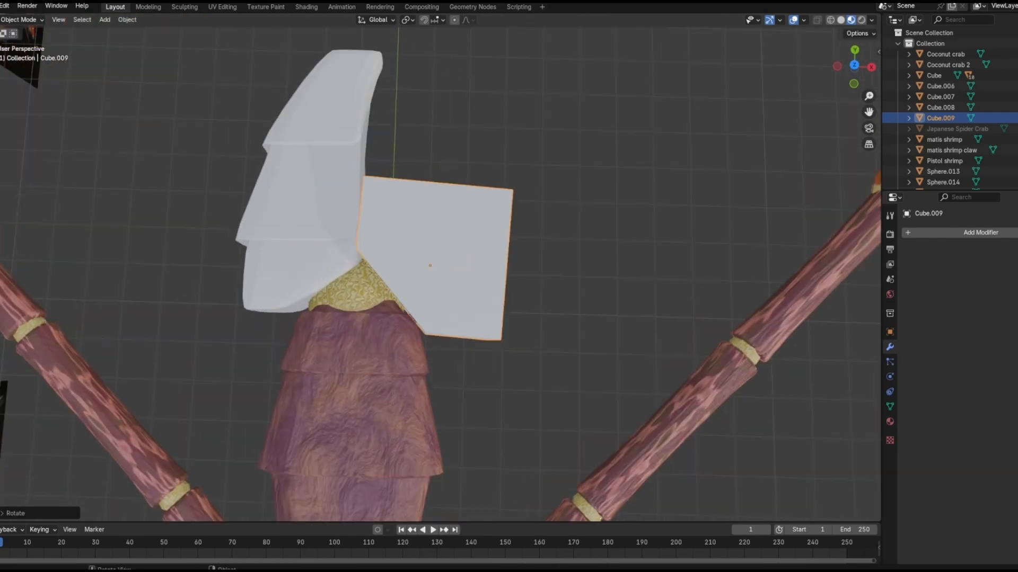
Step: Shift the cube's rear face along X, extrude it toward the forearm, and scale down the new end
left_click(18, 43)
middle_click_drag(32, 53, 119, 73)
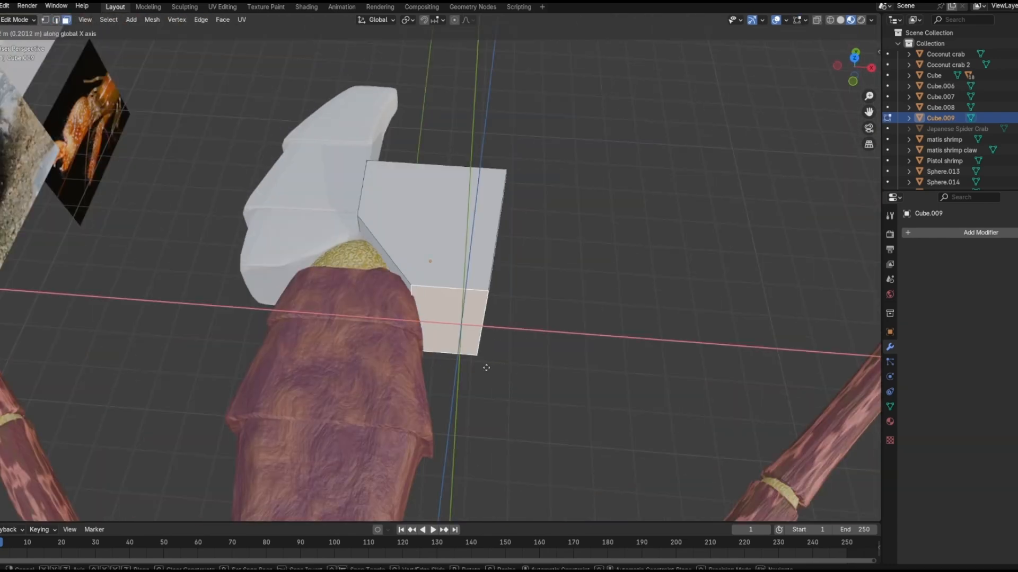
middle_click_drag(493, 371, 357, 332)
key("e")
left_click(354, 387)
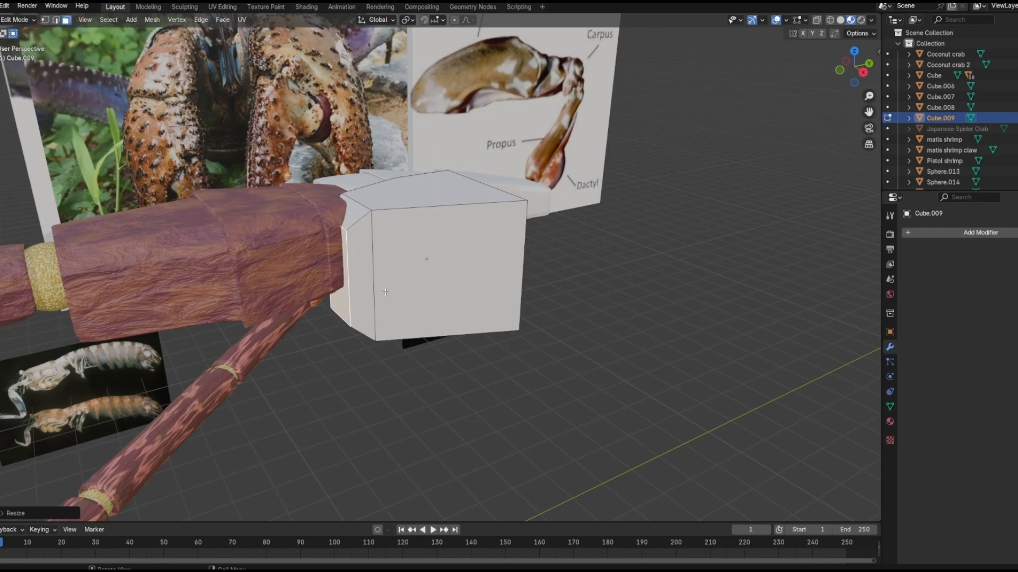
Step: Align the second claw block with the forearm's end in the right orthographic view
left_click(21, 32)
key("KP_3")
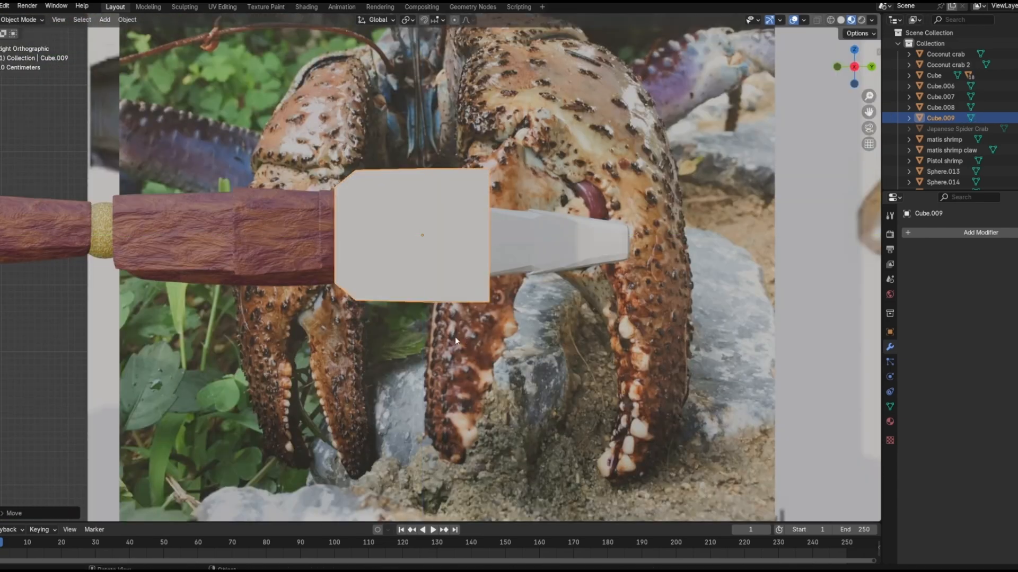
middle_click_drag(455, 339, 419, 339)
Step: Scale the second claw block's outer face along Z
left_click(22, 20)
left_click(18, 43)
middle_click_drag(504, 254, 522, 368)
left_click(464, 218)
key("s")
key("z")
left_click(427, 355)
Step: Extrude the block's outer face outward in two stages, scaling each end down to form a tapered second claw finger
left_click(460, 305)
key("e")
left_click(666, 413)
key("s")
key("e")
mouse_move(636, 400)
middle_mouse_down()
mouse_move(620, 373)
mouse_move(580, 374)
mouse_move(550, 458)
mouse_move(519, 349)
mouse_move(631, 405)
middle_mouse_up()
key("s")
left_click(547, 478)
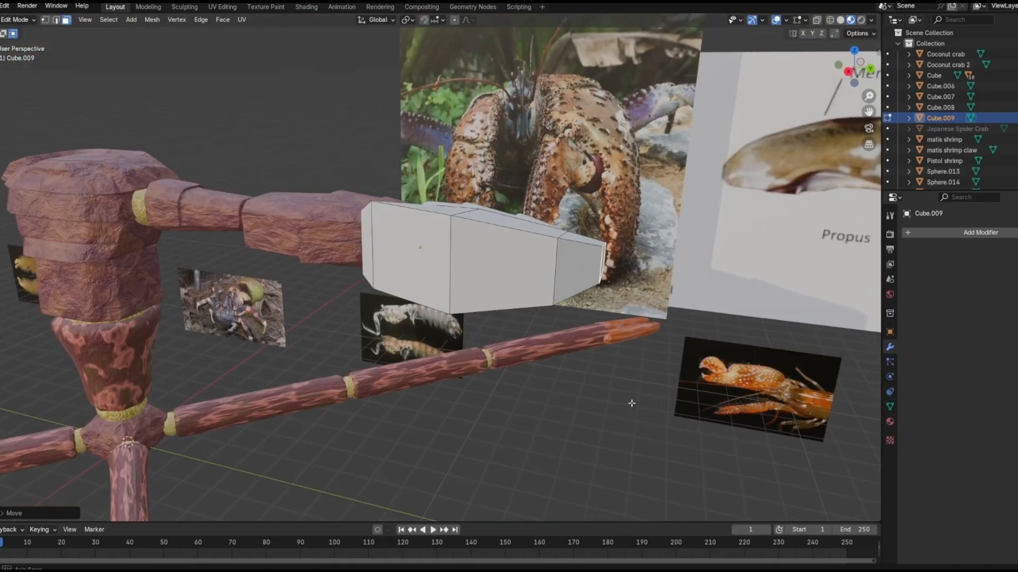
Step: Adjust the placement of the second claw finger at the forearm's end, alongside the first finger
left_click(18, 20)
left_click(18, 31)
middle_click_drag(673, 259, 561, 290)
left_click(825, 371)
middle_click_drag(825, 371, 557, 404)
left_click(657, 358)
Step: Join the second claw finger to the forearm so they form one object
middle_click_drag(657, 358, 177, 259)
left_click(177, 259, "shift")
right_click(126, 147)
left_click(125, 141)
middle_click_drag(124, 141, 514, 302)
Step: Give the remaining white claw finger the forearm's maroon shell material and join it to the forearm
left_click(890, 422)
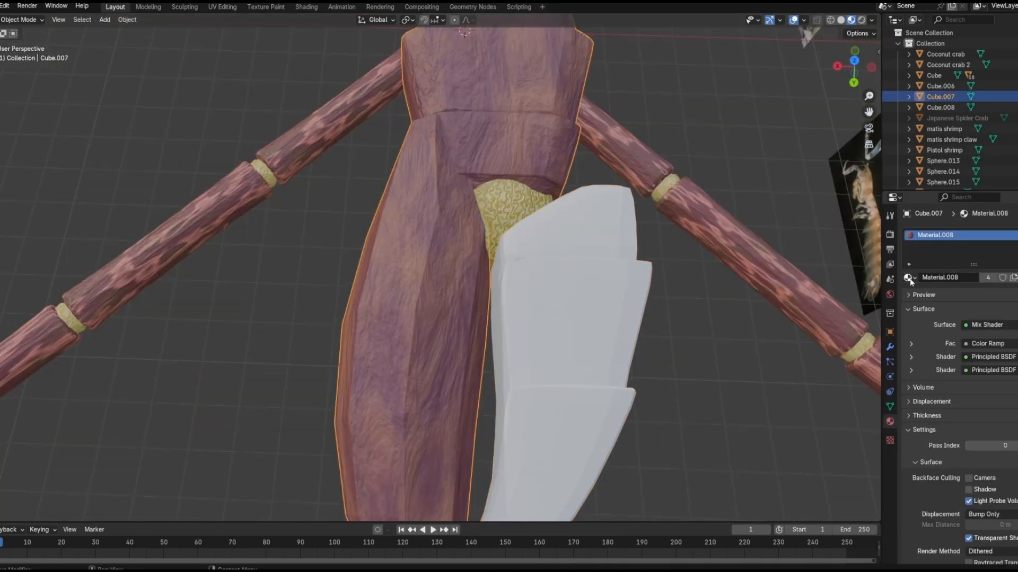
left_click(562, 297)
left_click(909, 278)
left_click(501, 207, "shift")
key("ctrl+j")
Step: Join the plated forearm with its fixed claw finger to the yellow elbow joint so they form one object
scroll(507, 190, "down", 4)
left_click(269, 277)
middle_click_drag(507, 190, 572, 292)
left_click(577, 290, "shift")
right_click(580, 289)
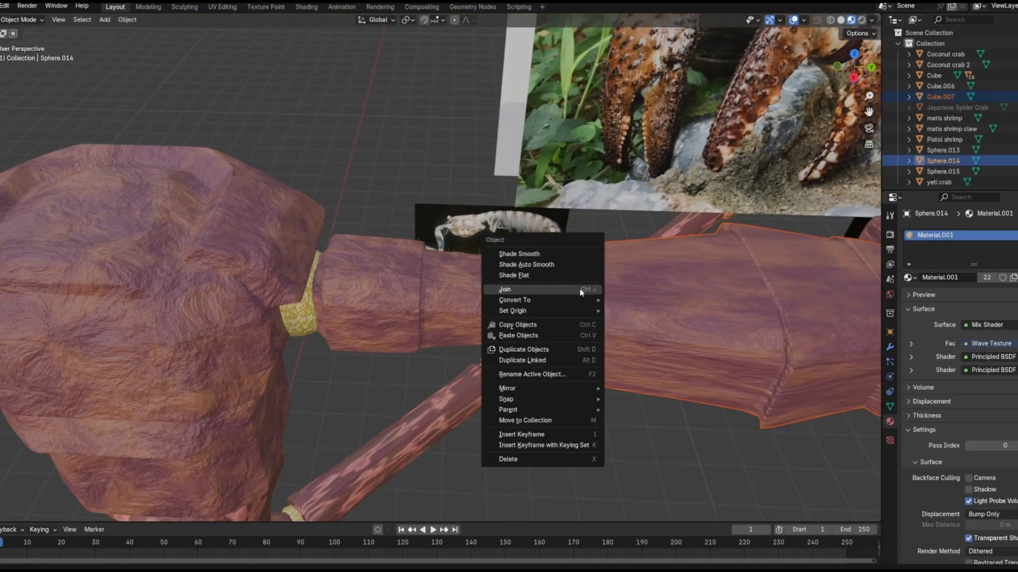
left_click(580, 288)
Step: Join the upper arm to the yellow shoulder joint so they form one object
scroll(636, 323, "down", 4)
middle_click_drag(704, 352, 593, 430)
left_click(592, 430)
left_click(583, 360)
left_click(361, 334)
left_click(241, 342, "shift")
right_click(241, 343)
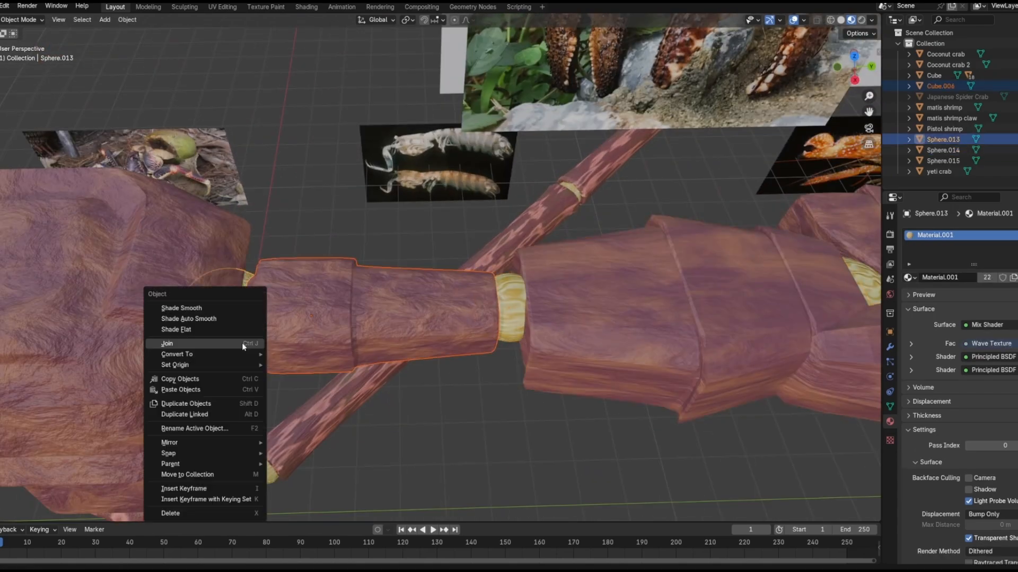
left_click(241, 342)
Step: Parent the separate claw finger to the forearm, and parent the forearm to the upper arm
left_click(681, 313)
left_click(665, 277)
left_click(599, 286, "shift")
right_click(598, 284)
left_click(651, 205)
left_click(344, 292, "shift")
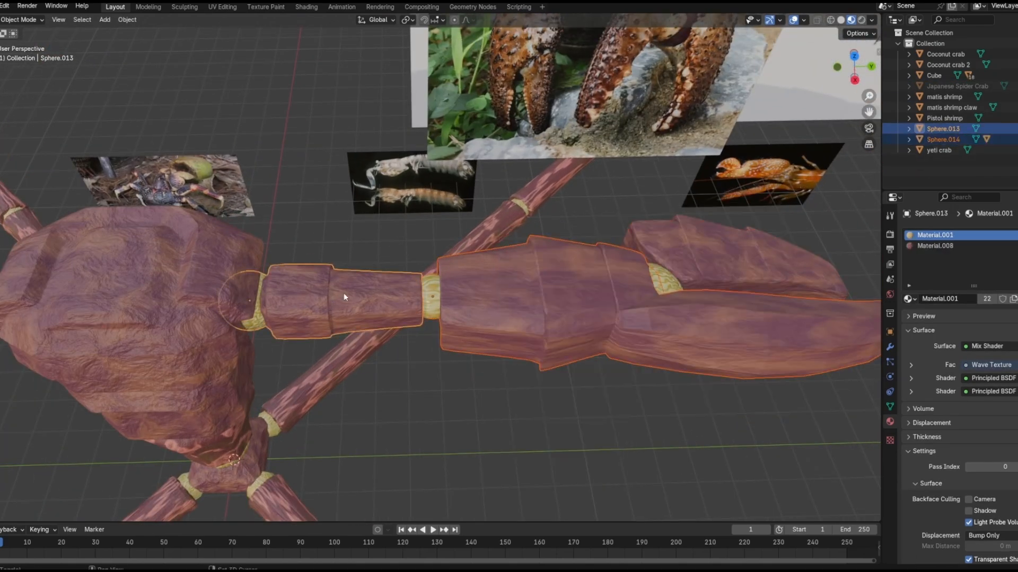
right_click(343, 293)
left_click(390, 294)
Step: Try moving the arm parts to test the parenting between the claw and the arm
scroll(468, 397, "down", 3)
left_click(468, 398)
middle_click_drag(468, 397, 404, 337)
scroll(457, 355, "up", 2)
left_click(467, 233)
key("g")
left_click(457, 340)
left_click(404, 337)
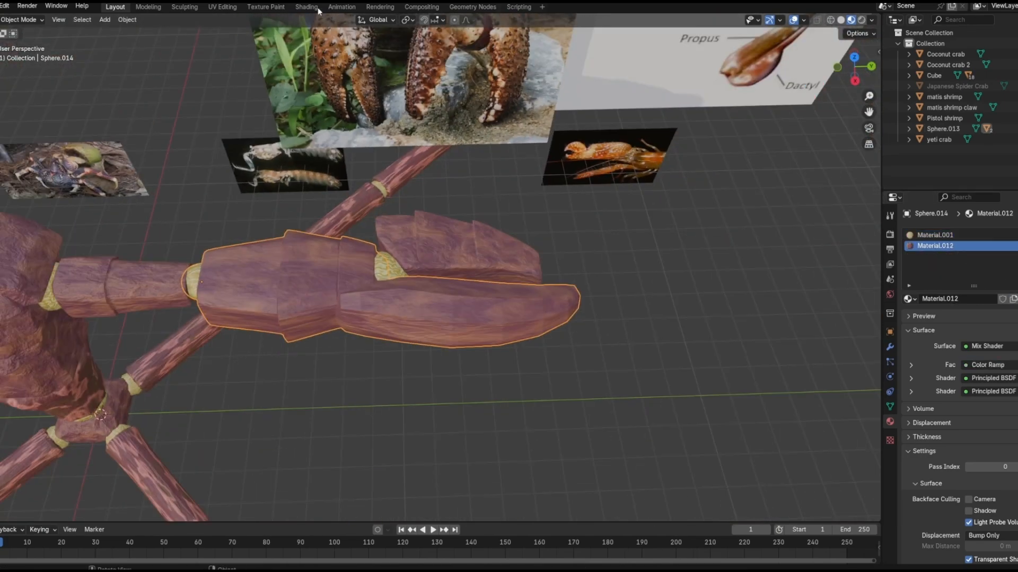
Step: In the shader nodes, set the claw shell material's displacement scale to 0.490 and its noise distortion to 0.500
left_click(307, 7)
left_click_drag(419, 458, 433, 459)
scroll(500, 235, "down", 4)
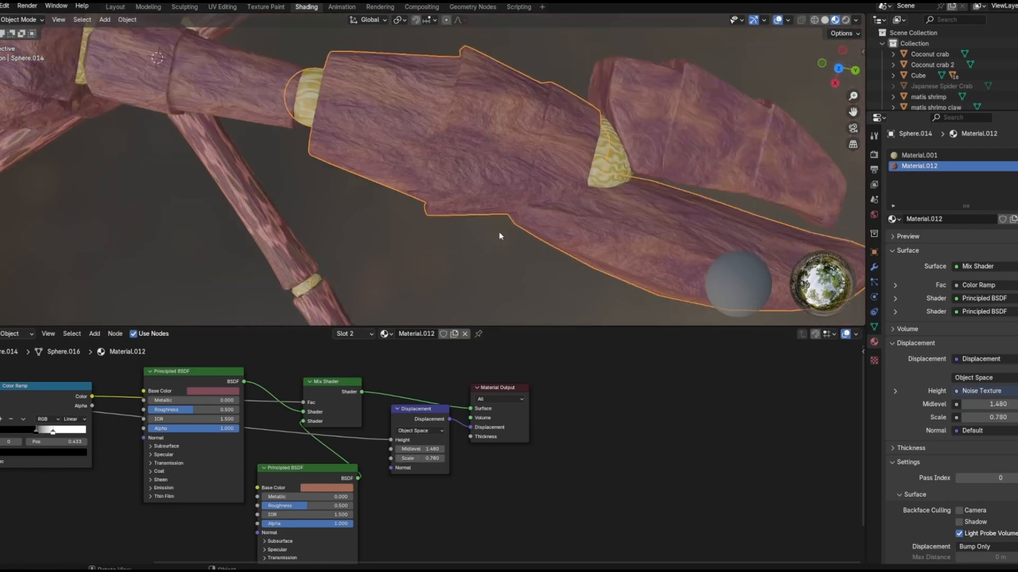
left_click(500, 235)
middle_click_drag(499, 235, 513, 202)
middle_click_drag(220, 485, 761, 459)
scroll(391, 462, "up", 3)
left_click_drag(392, 462, 392, 463)
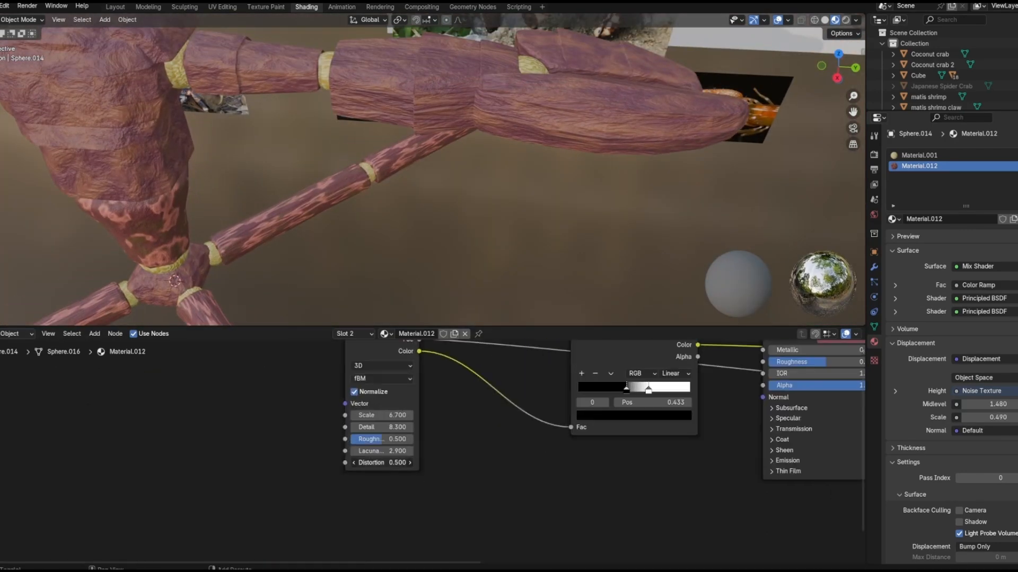
Step: Return to the layout workspace and duplicate the upper arm, forearm and claw finger together in place
left_click(115, 8)
scroll(545, 303, "down", 6)
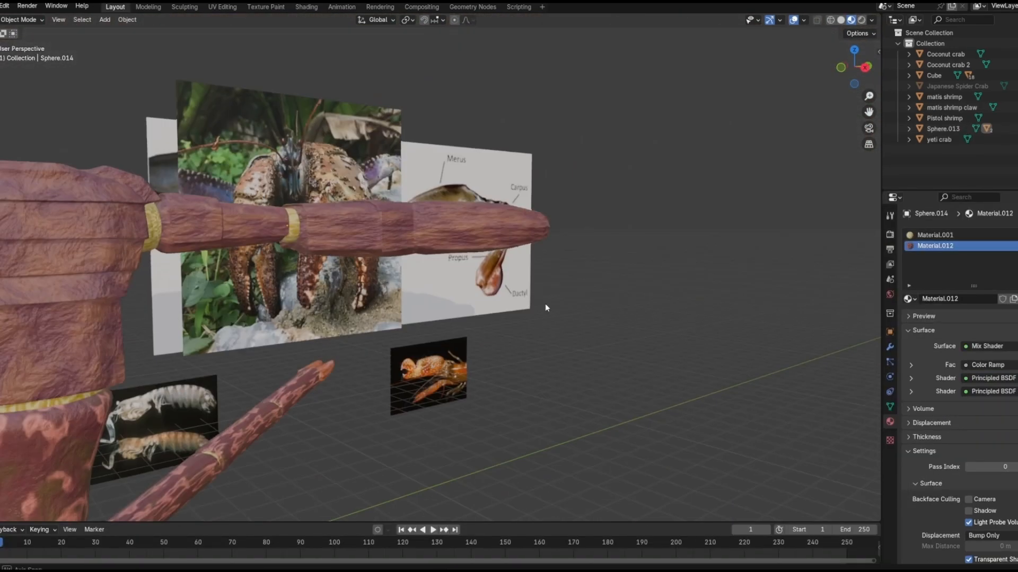
middle_click_drag(450, 332, 443, 390)
scroll(371, 328, "up", 4)
left_click(332, 298)
middle_click_drag(331, 298, 333, 305)
left_click(450, 262, "shift")
left_click(229, 286, "shift")
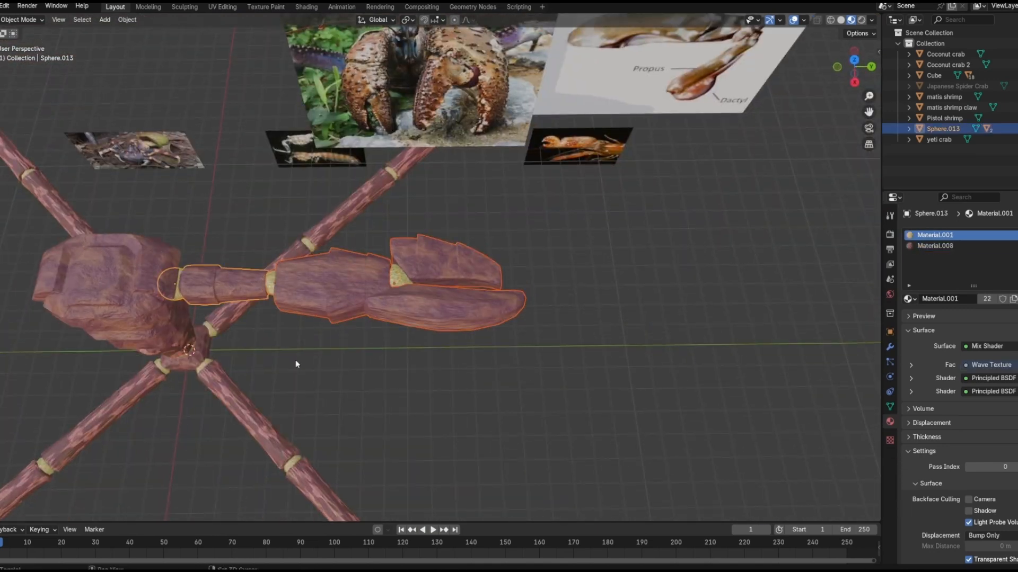
middle_click_drag(294, 360, 440, 363, "shift")
key("shift+d")
right_click(441, 363)
Step: Mirror the duplicated arm so that it faces the opposite side of the torso
right_click(441, 363)
mouse_move(445, 340)
left_click(503, 355)
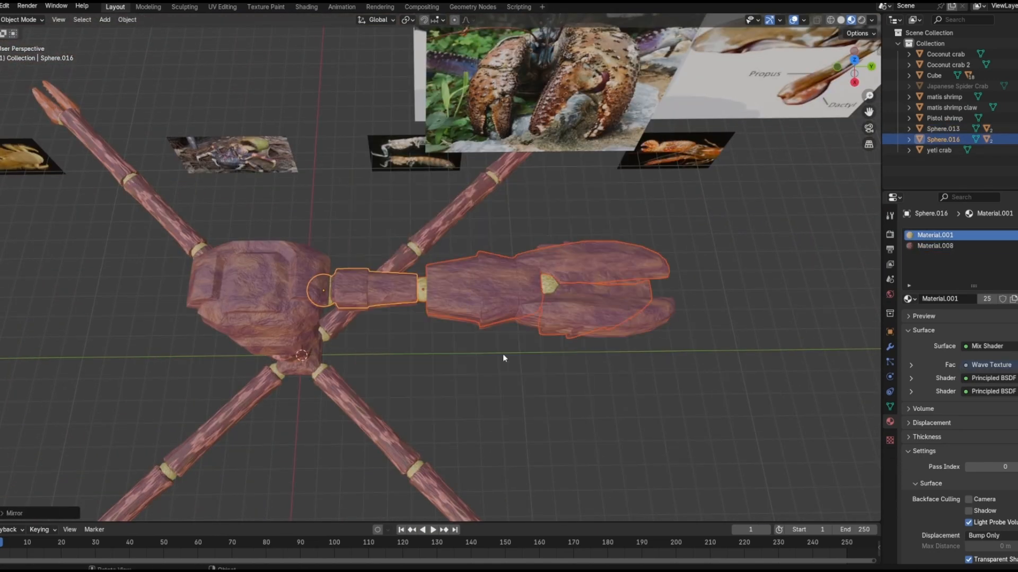
right_click(502, 355)
left_click(558, 377)
right_click(522, 370)
left_click(566, 382)
scroll(713, 370, "up", 2)
middle_click_drag(567, 380, 705, 367, "shift")
scroll(705, 366, "up", 1)
key("h")
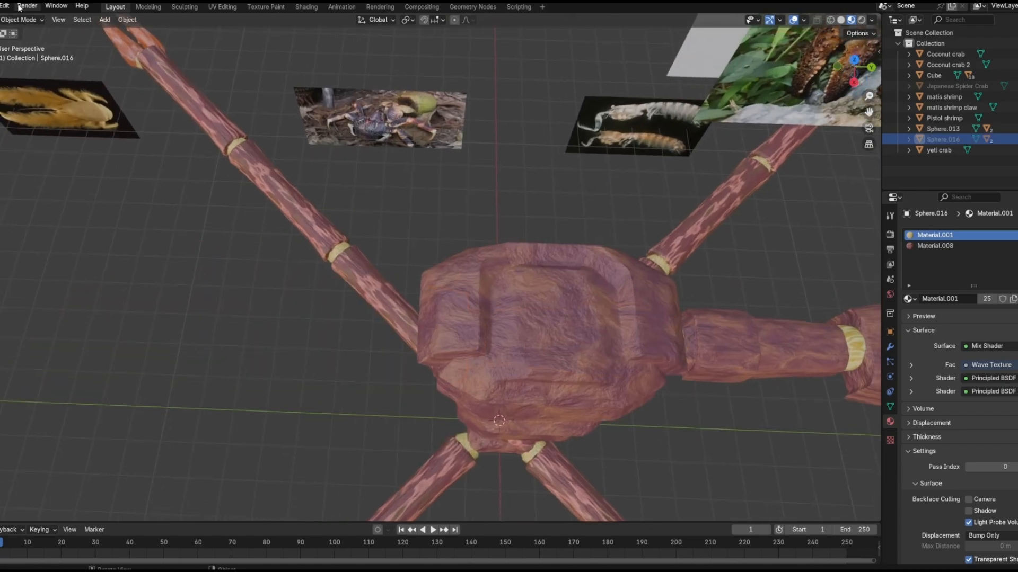
key("ctrl+z")
Step: Move the mirrored arm along the Y axis until it sits against the torso's opposite shoulder
key("g")
key("y")
left_click(424, 339)
key("g")
key("y")
middle_click_drag(424, 339, 371, 206)
key("g")
key("y")
left_click(455, 212)
mouse_move(455, 212)
middle_mouse_down()
mouse_move(497, 239)
mouse_move(451, 207)
middle_mouse_up()
scroll(404, 150, "down", 5)
Step: Parent both upper arms to the torso
left_click(557, 253, "shift")
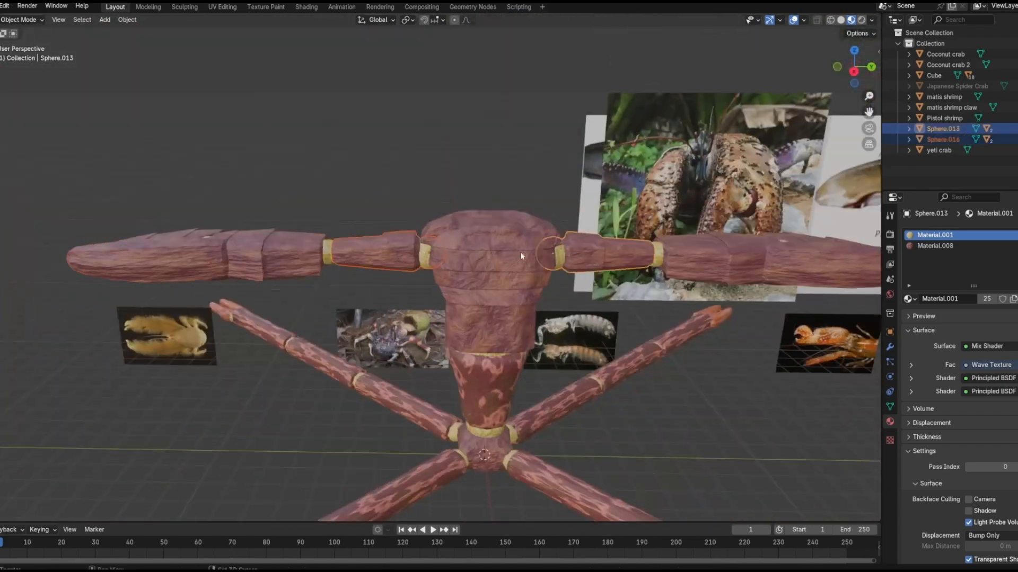
left_click(518, 255, "shift")
right_click(517, 255)
left_click(570, 274)
Step: Try moving the body with its parented parts, and undo the move
scroll(530, 286, "down", 3)
left_click(459, 372)
key("g")
left_click(9, 8)
left_click(20, 18)
left_click(139, 185)
middle_click_drag(139, 212, 143, 175)
Step: Add a UV sphere, raise it along the Z axis to the top of the torso and scale it down as a neck joint
left_click(104, 20)
mouse_move(127, 32)
left_click(217, 64)
middle_click_drag(503, 424, 510, 385)
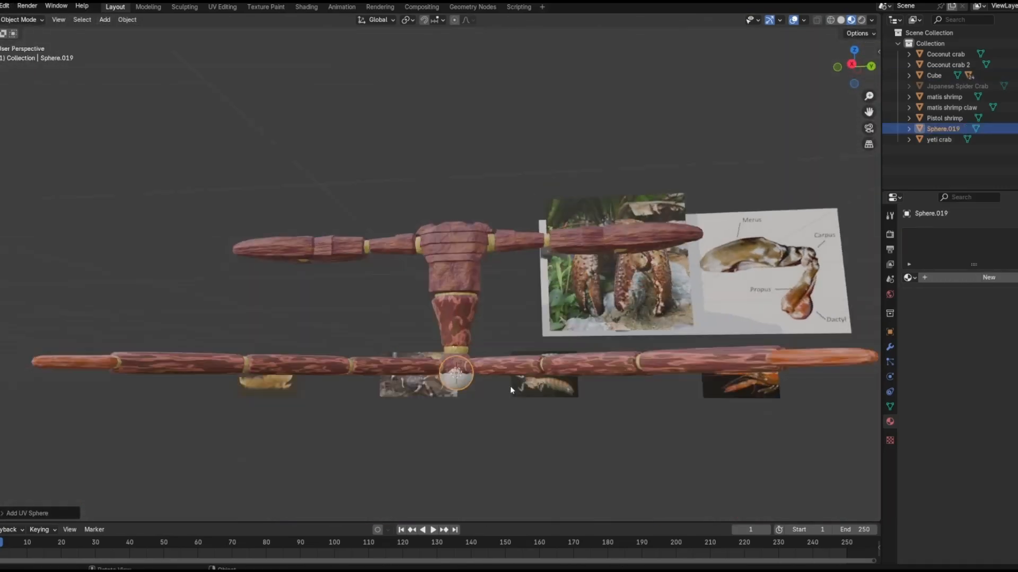
key("g")
key("z")
left_click(506, 218)
scroll(477, 228, "up", 4)
middle_click_drag(445, 234, 432, 271)
key("s")
left_click(434, 283)
scroll(433, 276, "up", 3)
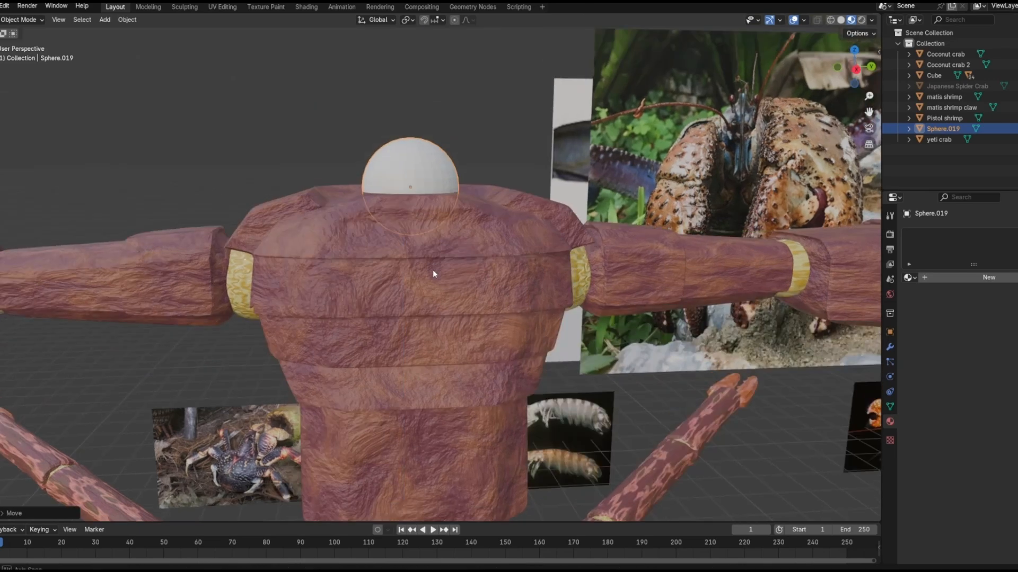
Step: Reduce the neck sphere to a low-poly shape with a Decimate modifier in Collapse mode and apply the modifier
left_click(968, 278)
left_click(889, 347)
left_click(962, 233)
mouse_move(962, 233)
left_click(824, 273)
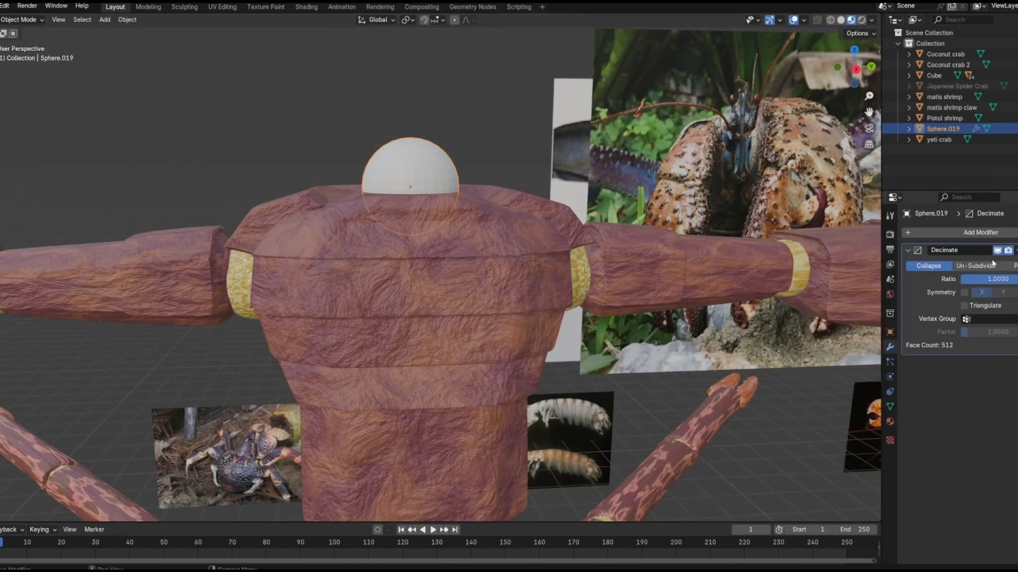
middle_click_drag(541, 251, 522, 246)
Step: Assign the yellow joint material, Material.001, to the neck sphere
left_click(890, 421)
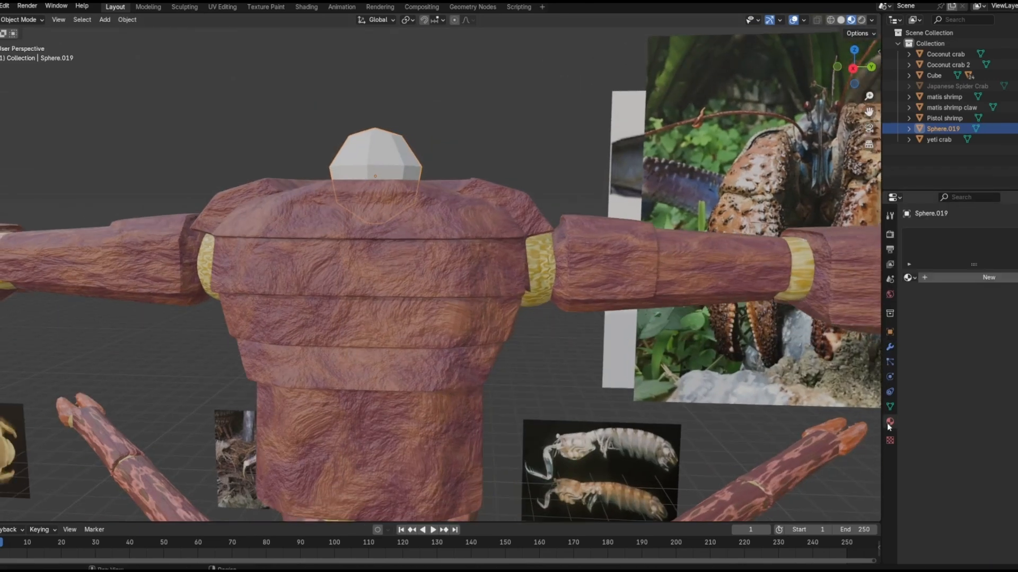
left_click(909, 277)
left_click(938, 336)
left_click(364, 26)
left_click(408, 85)
Step: Add a cube for the head and raise it along the Z axis to the top of the torso
scroll(408, 85, "down", 4)
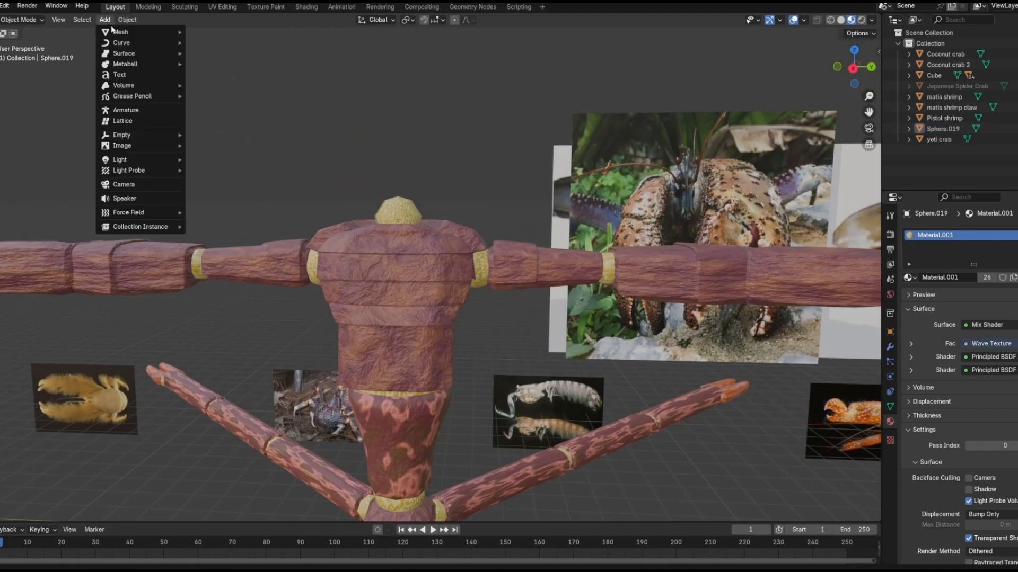
left_click(204, 43)
scroll(402, 212, "down", 5)
key("g")
key("z")
left_click(419, 212)
Step: Scale the head cube down along the Z axis and seat it on top of the neck joint
scroll(419, 212, "up", 5)
key("s")
key("z")
key("g")
key("z")
middle_click_drag(444, 241, 371, 201)
key("g")
key("z")
left_click(424, 212)
Step: Bevel the head cube's vertical edges to turn it into an eight-sided block
key("Tab")
scroll(371, 202, "up", 3)
left_click(371, 154)
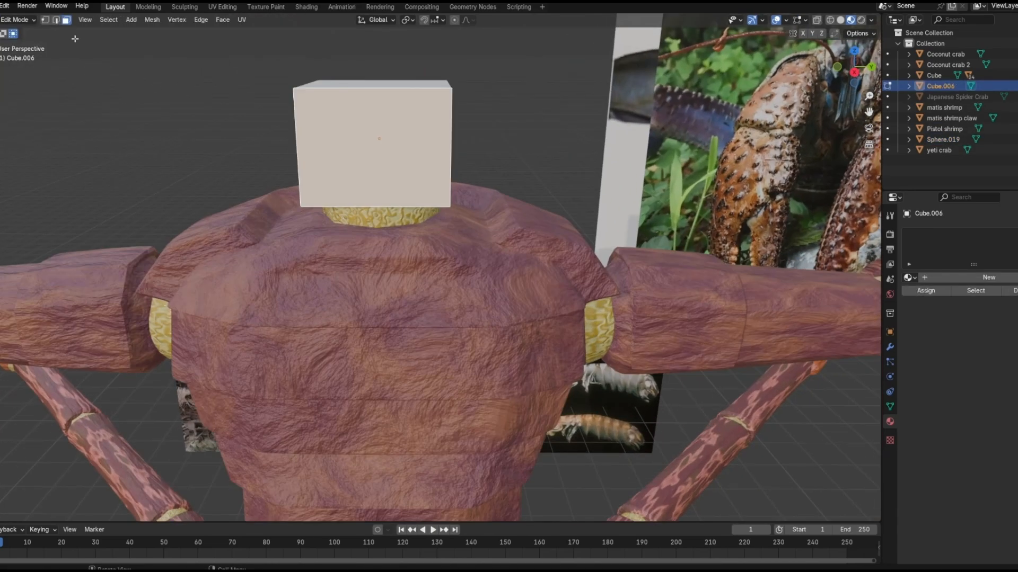
left_click(448, 137, "shift")
middle_click_drag(447, 159, 414, 260)
right_click(539, 151)
left_click(540, 151)
left_click(572, 175)
Step: Flatten the eight-sided head block along the Z axis and adjust its height above the neck
key("Tab")
key("s")
key("z")
left_click(404, 199)
key("g")
key("z")
left_click(404, 210)
middle_click_drag(404, 209, 386, 266)
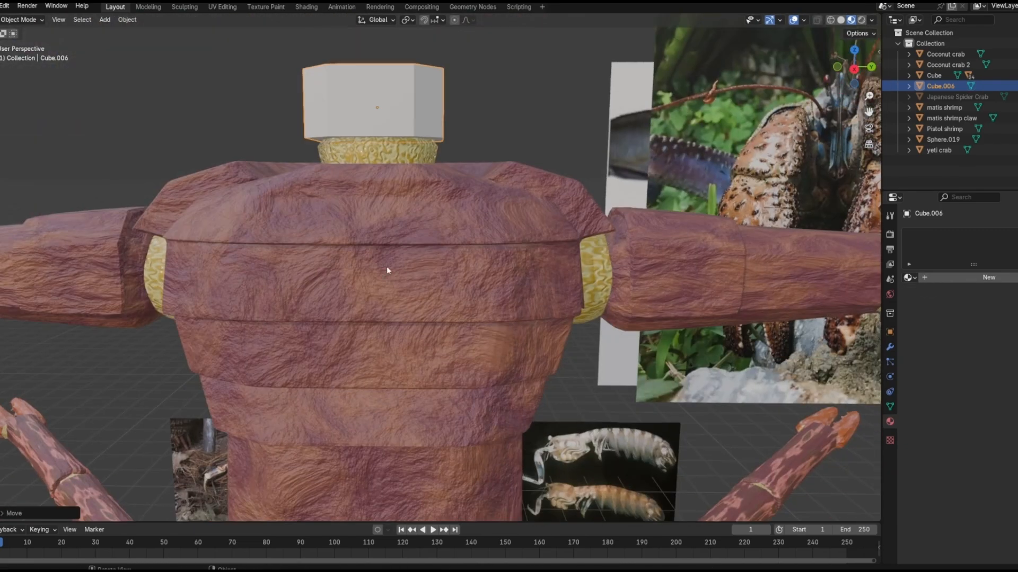
Step: Extrude the head's top face upward in stages, flaring the section outward and tapering it in again at the top
left_click(395, 231)
middle_click_drag(395, 231, 366, 297)
left_click(180, 106)
left_click(105, 20)
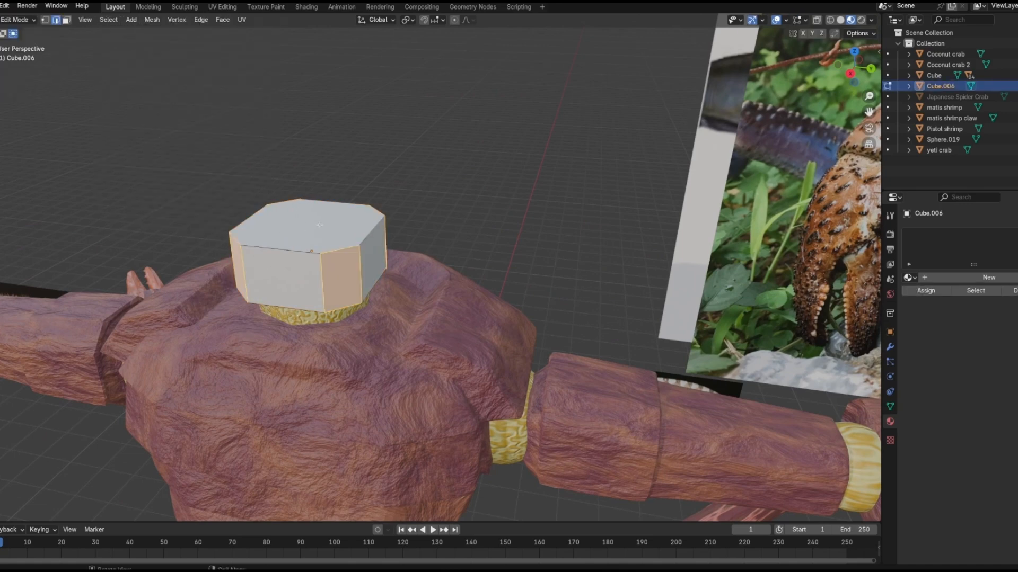
key("e")
left_click(382, 179)
middle_click_drag(307, 240, 434, 196)
left_click(366, 143)
key("e")
left_click(440, 214)
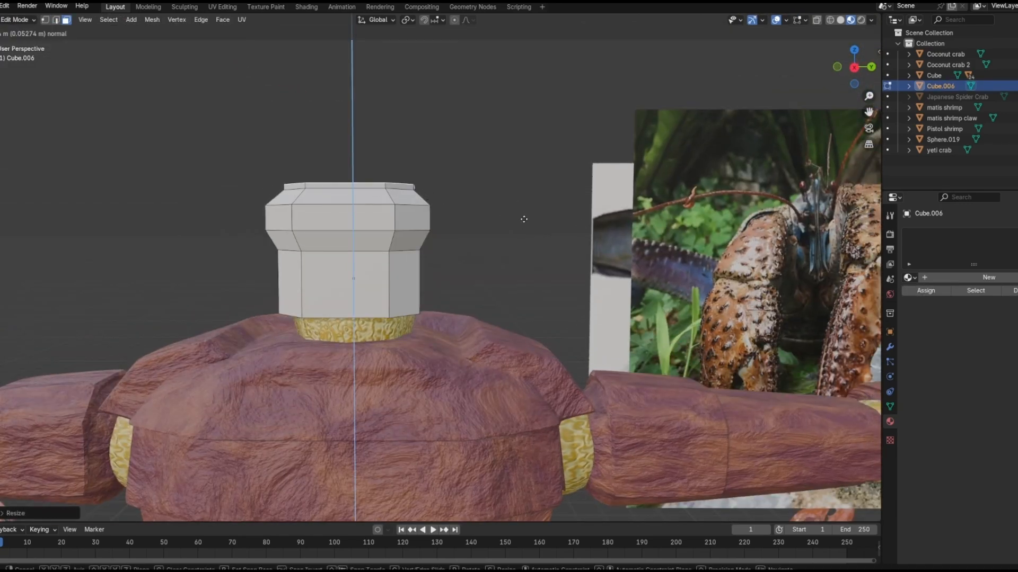
Step: Extrude the head's top again, scale it out into a wide flat cap and adjust its height along the Z axis
middle_click_drag(480, 248, 516, 255)
key("e")
left_click(427, 246)
key("s")
left_click(393, 241)
key("g")
key("z")
left_click(477, 235)
Step: Extrude the side and back faces of the head's flared upper band and scale them outward into an outer shell
scroll(238, 162, "up", 4)
middle_click_drag(287, 215, 212, 217)
left_click(342, 209, "shift")
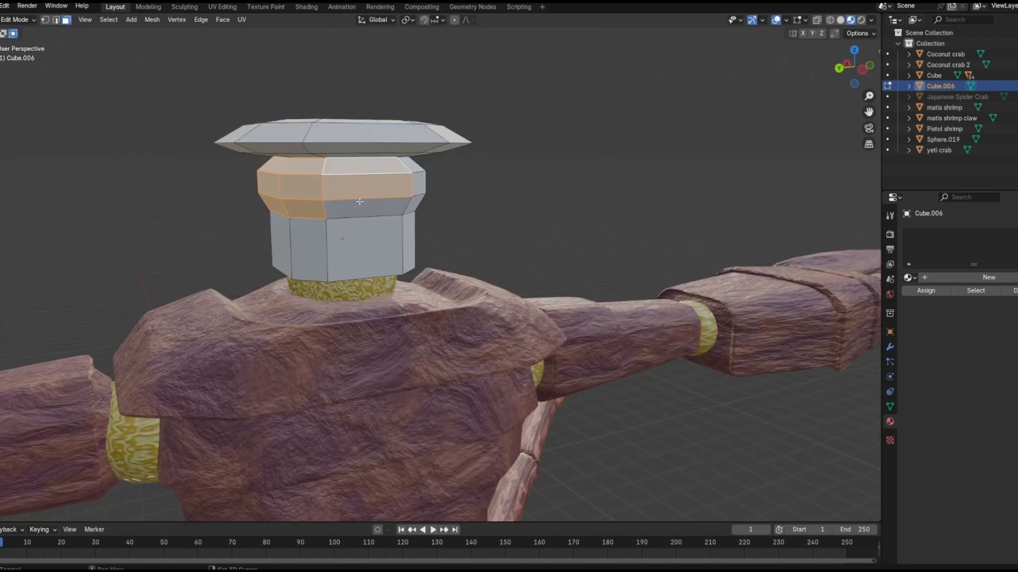
middle_click_drag(341, 210, 260, 210)
left_click(566, 211, "shift")
left_click(613, 208, "shift")
middle_click_drag(613, 208, 530, 212)
key("e")
key("s")
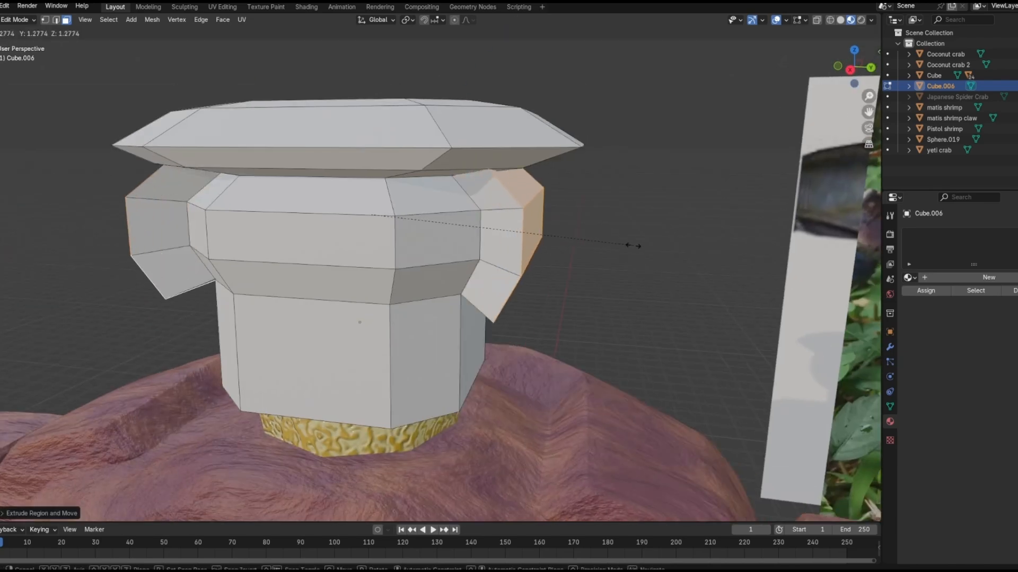
left_click(633, 246)
middle_click_drag(634, 246, 591, 236)
left_click(561, 239)
Step: Select the face loops of the wide cap all around and hide them to expose the band beneath
key("2")
key("3")
left_click(159, 133, "alt")
left_click(325, 140, "alt+shift")
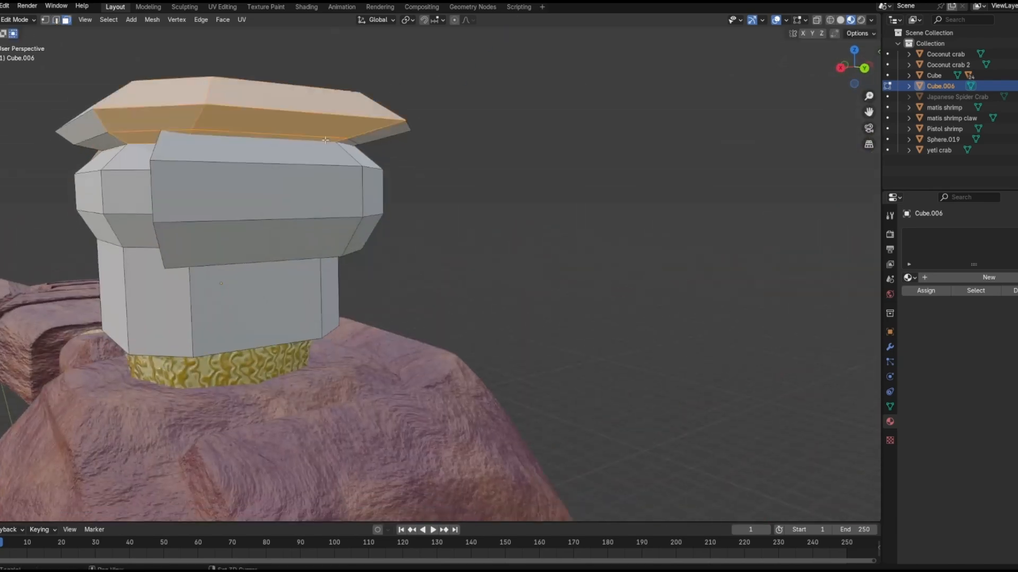
left_click(304, 150, "alt+shift")
middle_click_drag(325, 140, 233, 146)
left_click(452, 123, "alt+shift")
middle_click_drag(452, 122, 418, 157)
left_click(590, 130, "alt+shift")
key("h")
middle_click_drag(590, 131, 623, 241)
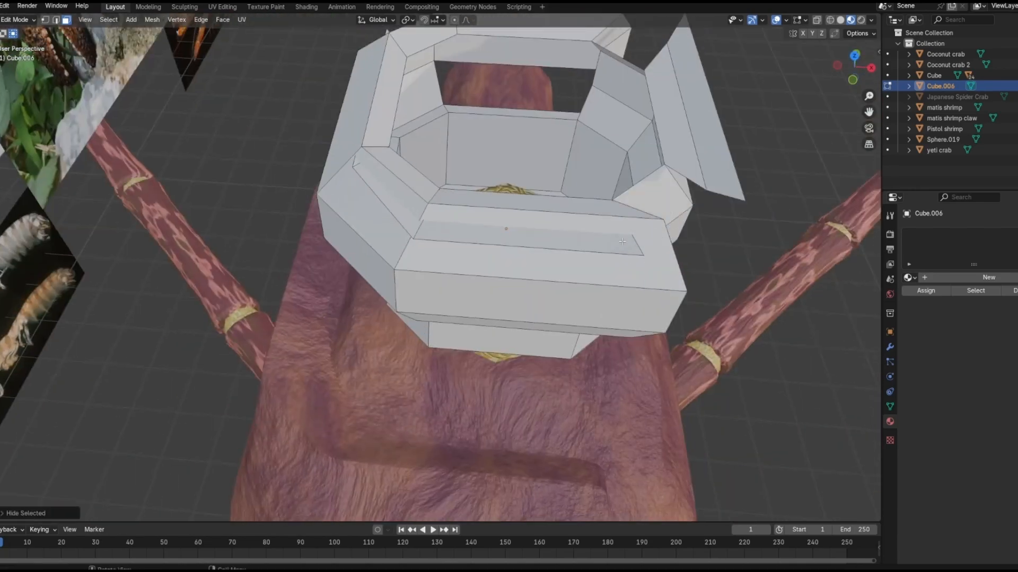
Step: Close the gap along the rim edges of the flared band's outer shell and reveal the hidden cap faces
middle_click_drag(356, 162, 642, 312)
key("2")
middle_click_drag(538, 257, 474, 493)
key("ctrl+e")
left_click(427, 552)
middle_click_drag(431, 403, 424, 297)
key("alt+h")
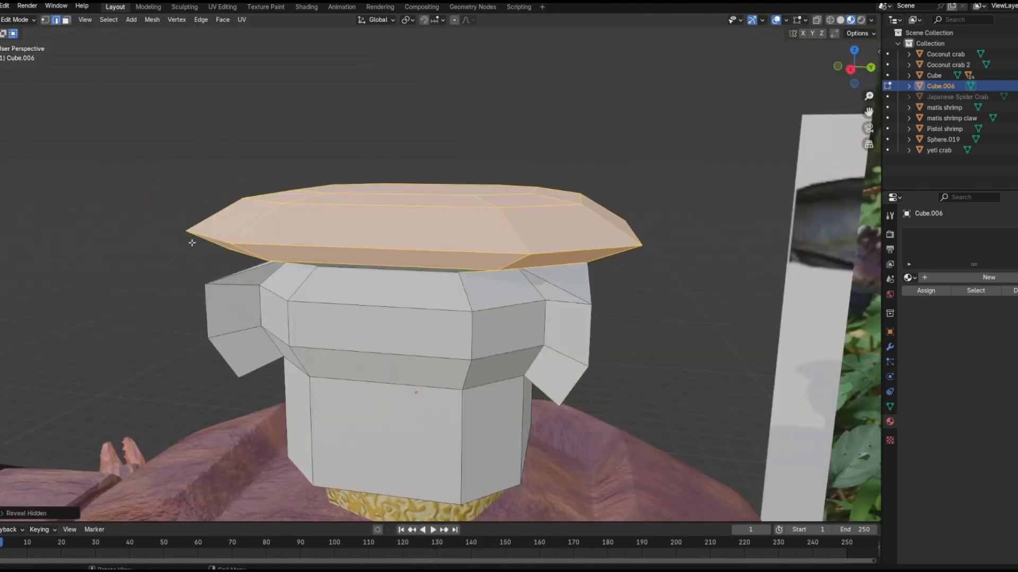
Step: Extrude the side and back faces of the head's lower section and scale them outward into a second shell
left_click(191, 241)
middle_click_drag(477, 265, 107, 97)
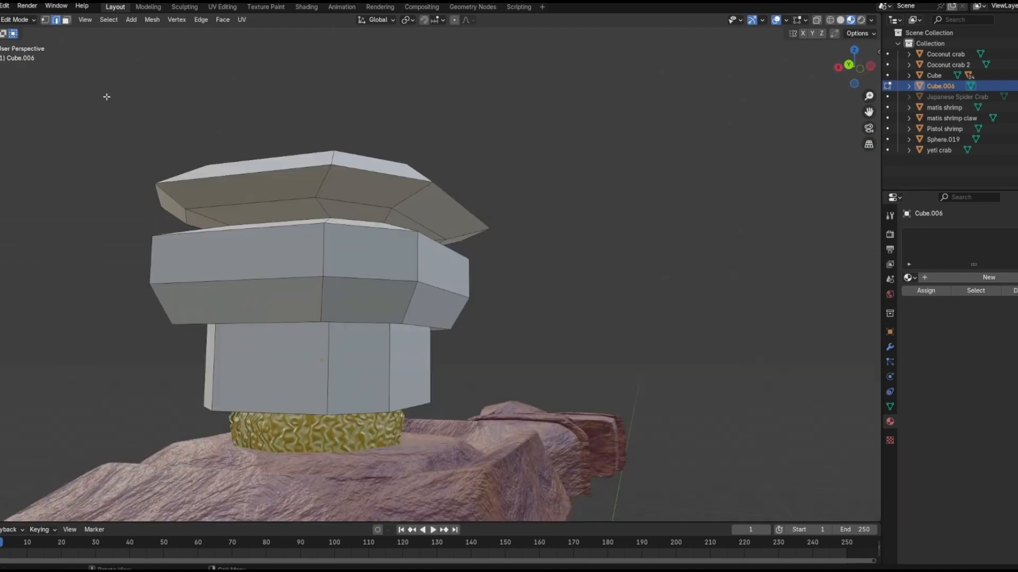
left_click(424, 358, "shift")
middle_click_drag(578, 361, 435, 364)
left_click(479, 364, "shift")
left_click(548, 364, "shift")
middle_click_drag(689, 364, 540, 365)
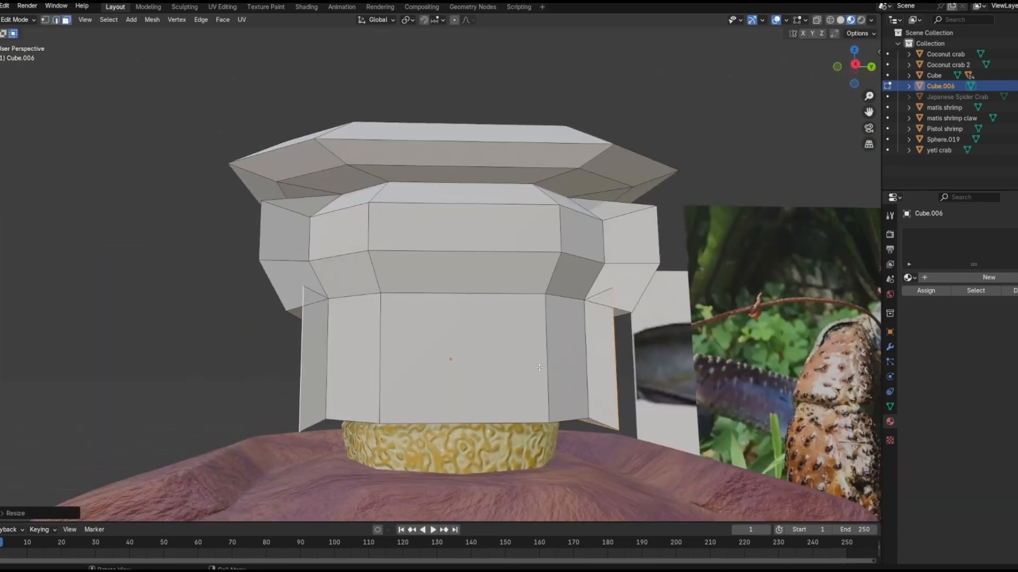
middle_click_drag(514, 487, 453, 471)
Step: Select and hide the cap and upper band faces to expose the top rim of the head's lower section
left_click(386, 273)
middle_click_drag(386, 272, 271, 345)
left_click(174, 399, "shift")
middle_click_drag(175, 399, 493, 419)
left_click(494, 421, "shift")
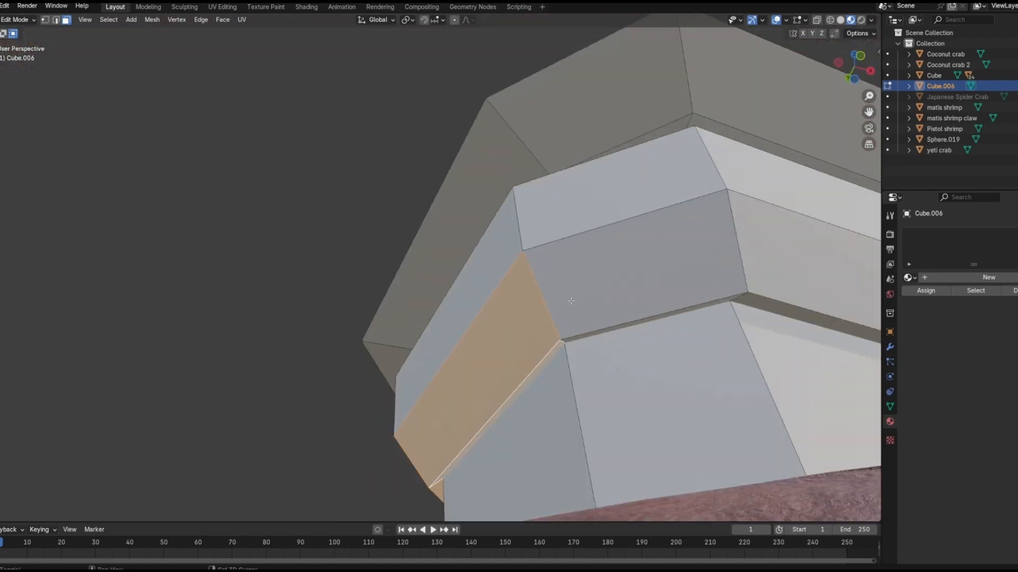
scroll(577, 337, "down", 5)
middle_click_drag(578, 337, 549, 295)
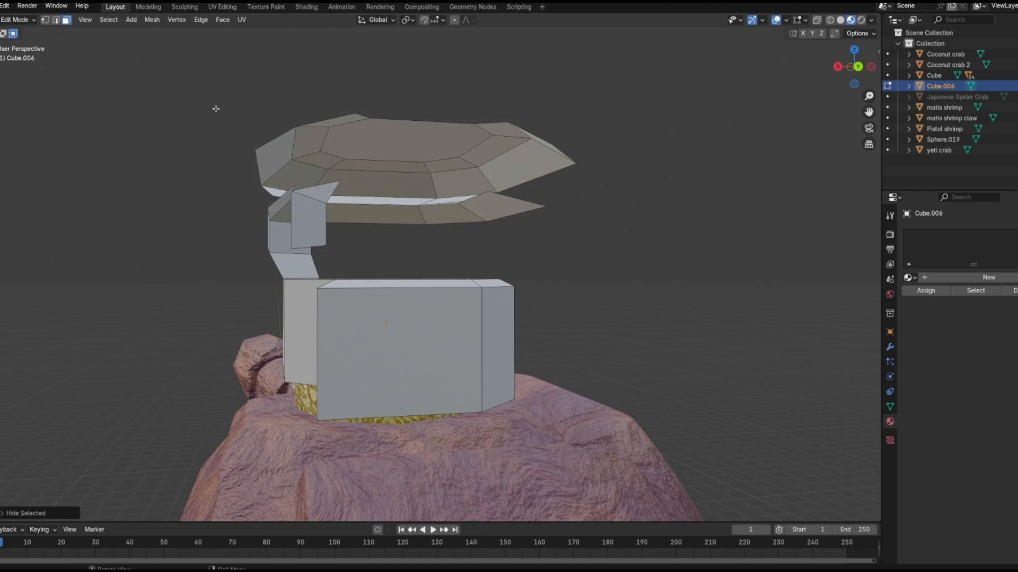
left_click_drag(194, 94, 672, 272)
key("h")
middle_click_drag(222, 173, 239, 196)
left_click_drag(238, 195, 381, 238)
key("h")
Step: Close the gap along the rim edges of the lower section's outer shell and reveal the hidden head faces
scroll(371, 253, "up", 3)
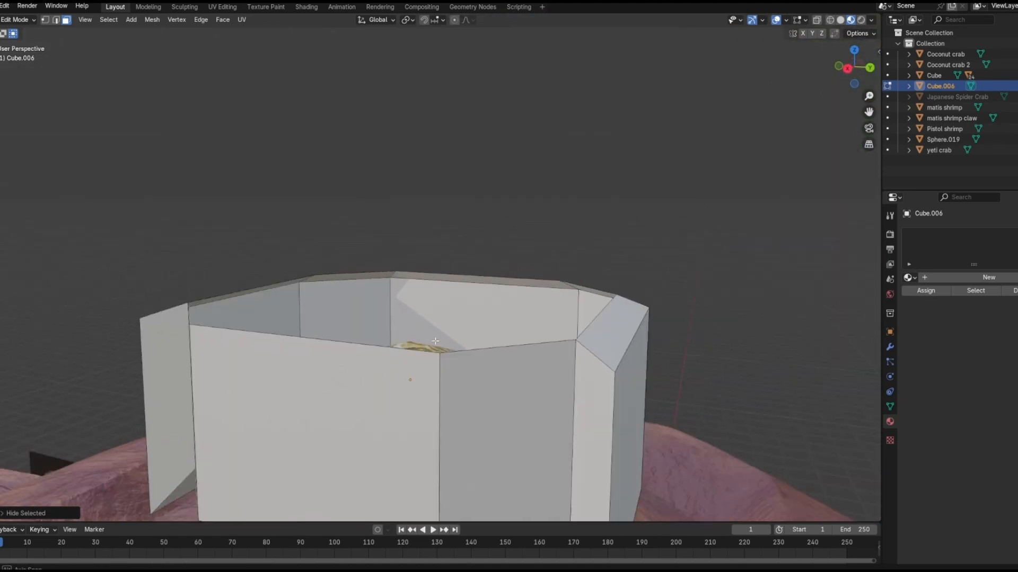
middle_click_drag(371, 252, 495, 333)
middle_click_drag(538, 237, 432, 277)
left_click(493, 294)
left_click(511, 273, "shift")
left_click(361, 274, "shift")
right_click(432, 278)
mouse_move(610, 352)
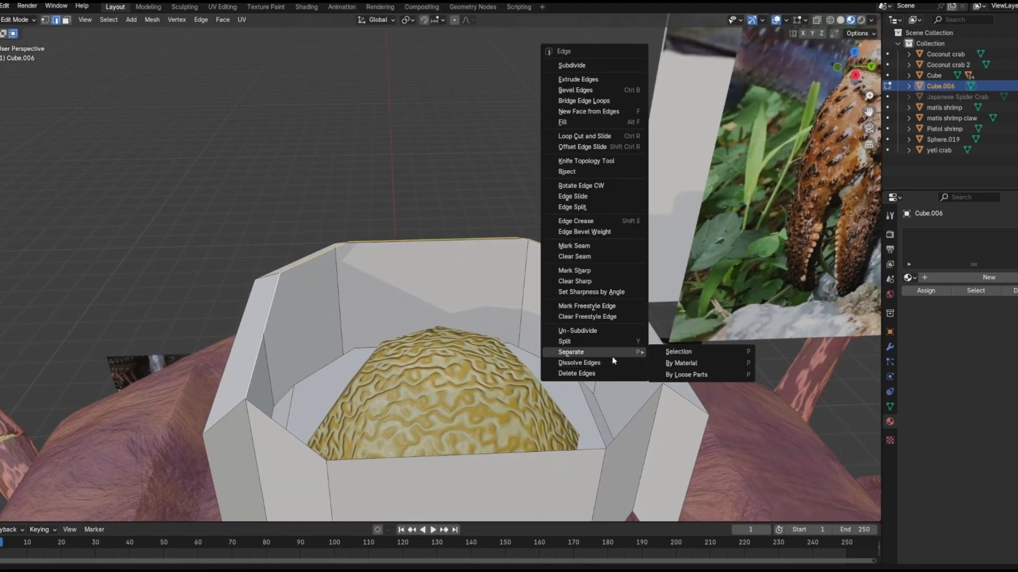
left_click(673, 351)
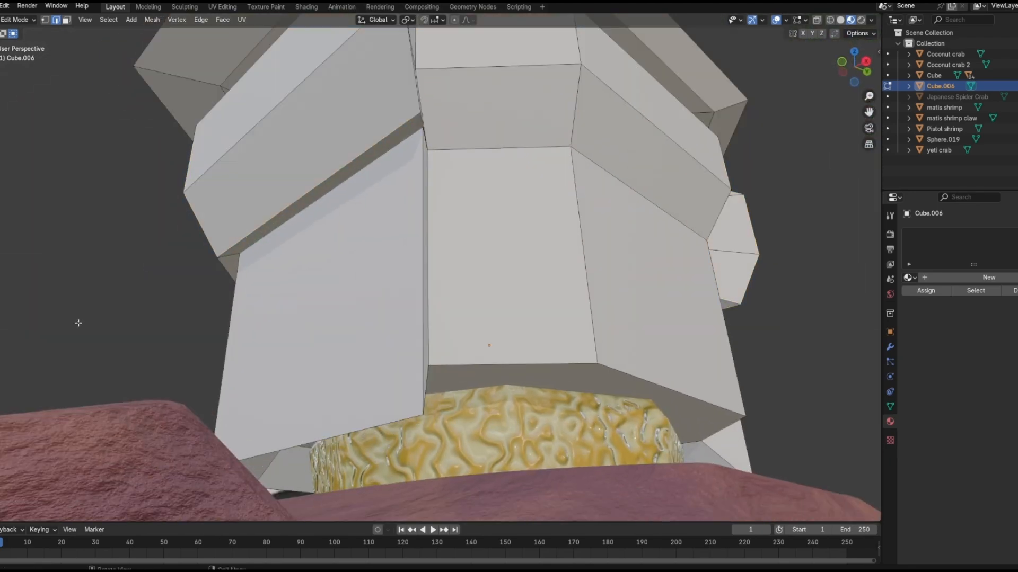
middle_click_drag(78, 323, 636, 277)
scroll(543, 303, "down", 4)
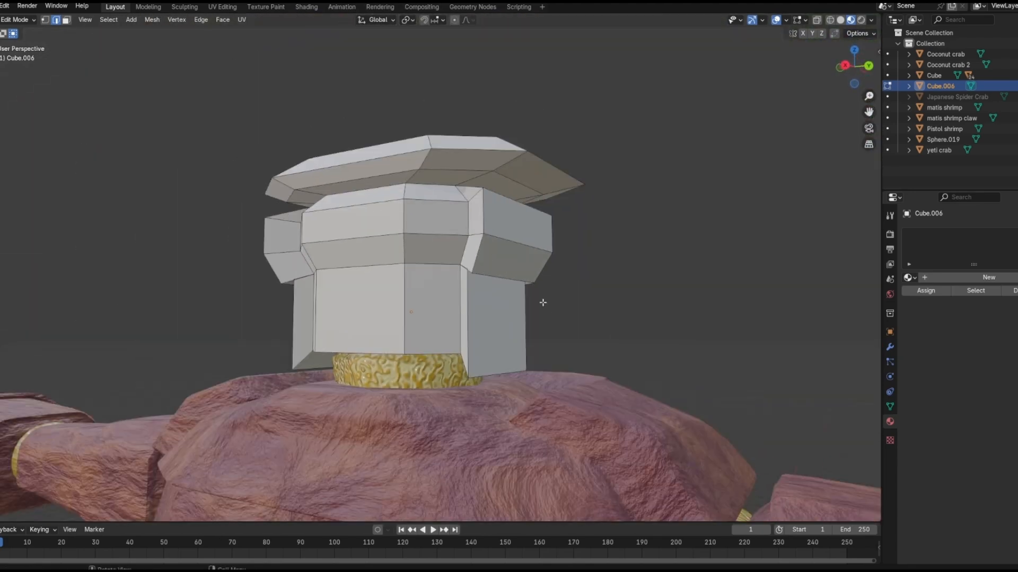
Step: Add Bevel, Subdivision Surface and Weld modifiers to the head and return to Object Mode
left_click(842, 240)
left_click(980, 233)
mouse_move(950, 229)
left_click(831, 366)
middle_click_drag(572, 303, 625, 305)
left_click(1016, 251)
middle_click_drag(530, 238, 467, 265)
left_click(20, 19)
left_click(28, 31)
middle_click_drag(201, 175, 251, 170)
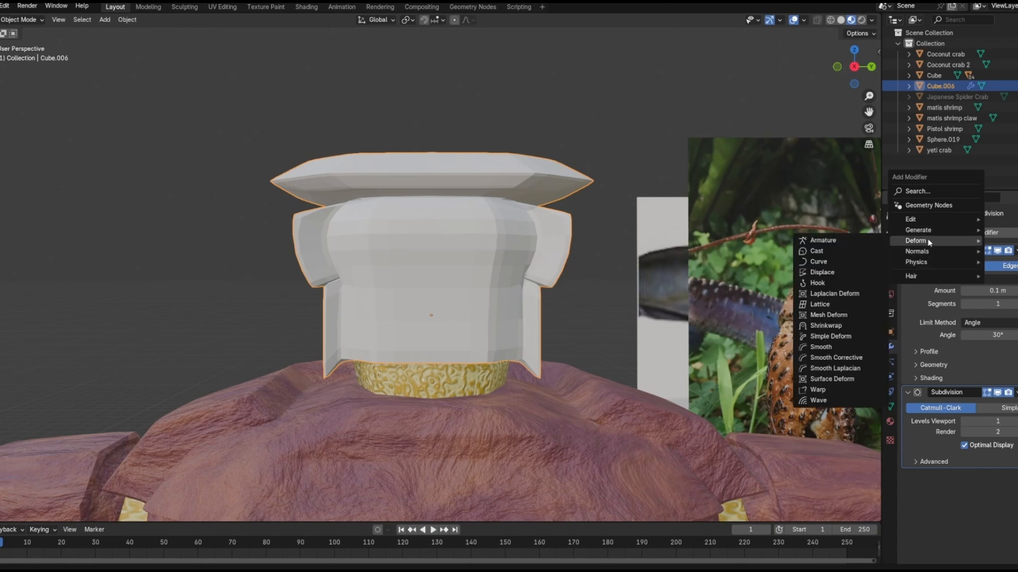
left_click(823, 400)
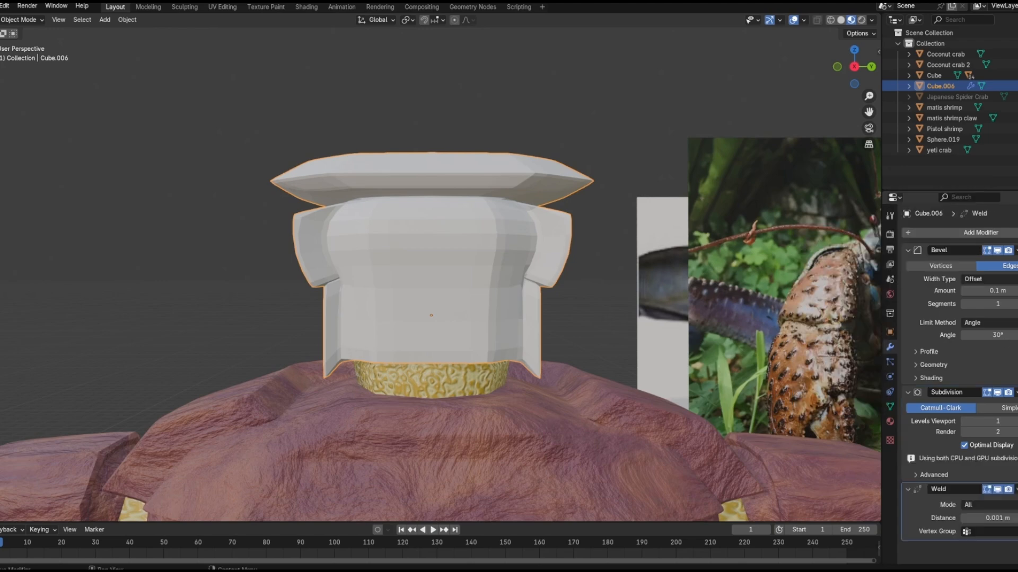
Step: Apply the head's Bevel, Subdivision and Weld modifiers
left_click(1016, 251)
left_click(975, 261)
left_click(1016, 251)
left_click(975, 262)
middle_click_drag(477, 270, 430, 285)
left_click(390, 242)
scroll(431, 284, "down", 4)
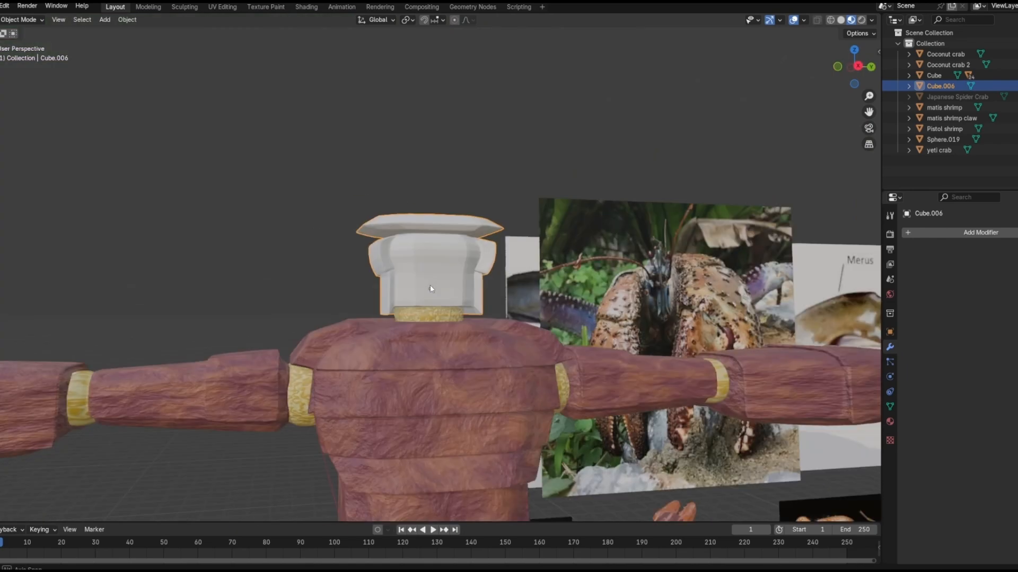
Step: Add a new cube and raise it along the Z axis to the level of the head
mouse_move(265, 265)
middle_mouse_down()
mouse_move(207, 261)
mouse_move(246, 259)
middle_mouse_up()
left_click(246, 260)
left_click(104, 20)
mouse_move(120, 33)
left_click(212, 47)
scroll(457, 427, "down", 7)
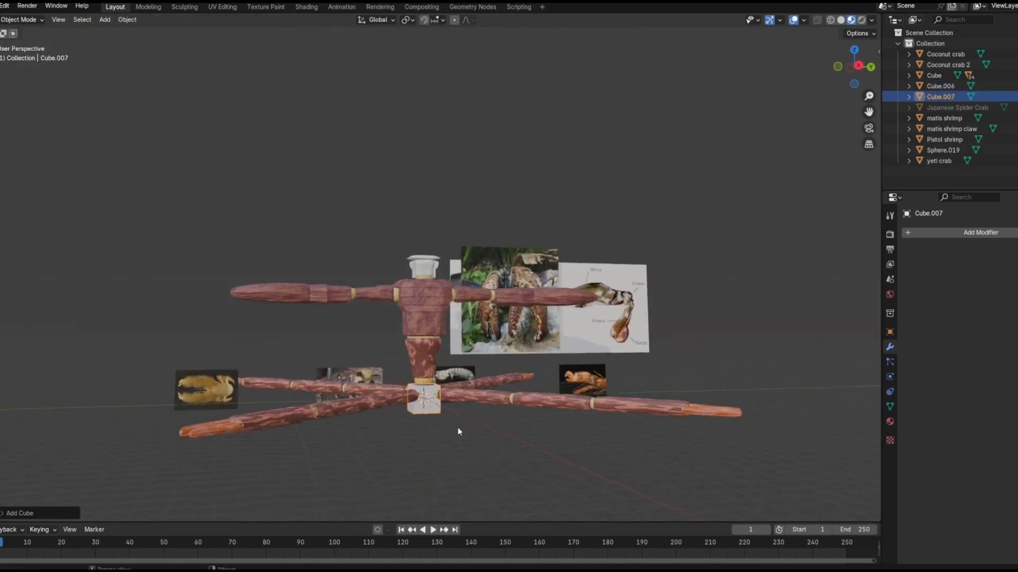
middle_click_drag(457, 427, 500, 403)
key("g")
key("z")
left_click(500, 254)
Step: Scale the new cube along the Z axis and shrink it to a small block in front of the head
middle_click_drag(499, 254, 473, 286)
scroll(473, 286, "up", 7)
middle_click_drag(556, 339, 392, 313)
key("s")
key("z")
left_click(508, 297)
key("s")
left_click(339, 291)
middle_click_drag(339, 291, 536, 339)
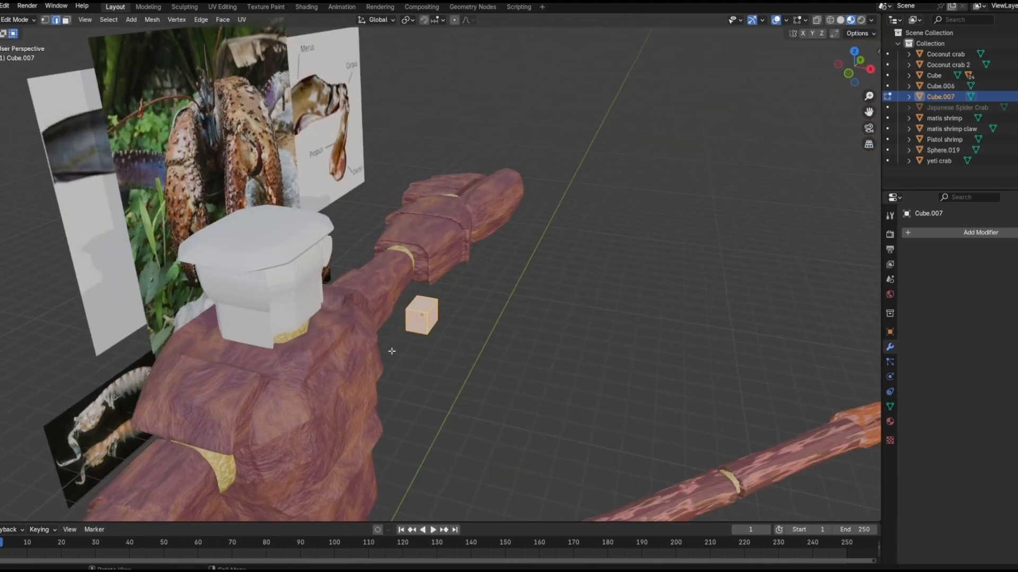
Step: Extrude one end face of the small block, scale it down to a taper and shift it along the X axis
left_click(66, 21)
middle_click_drag(339, 297, 424, 302)
scroll(424, 318, "up", 6)
left_click(422, 347)
key("e")
left_click(420, 354)
key("s")
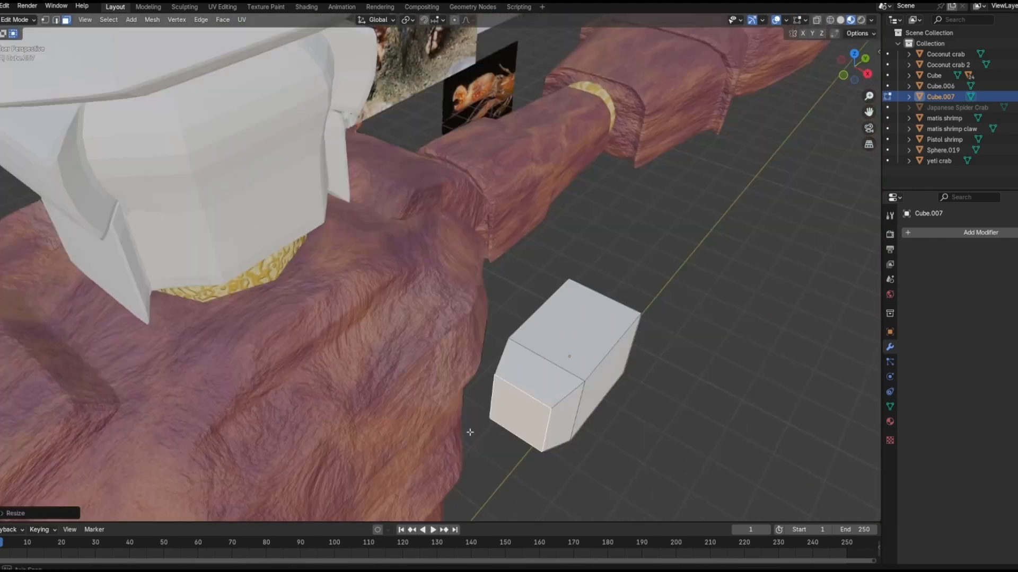
key("g")
key("x")
left_click(625, 409)
middle_click_drag(625, 409, 174, 184)
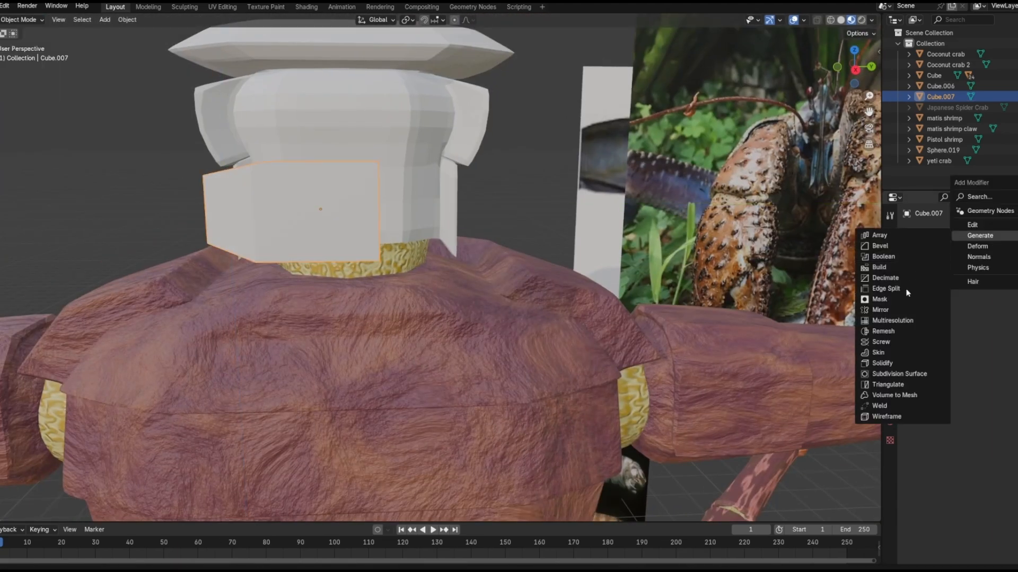
Step: Try smoothing the tapered block with a Subdivision Surface modifier
left_click(899, 373)
middle_click_drag(899, 374, 522, 261)
middle_click_drag(574, 283, 911, 275)
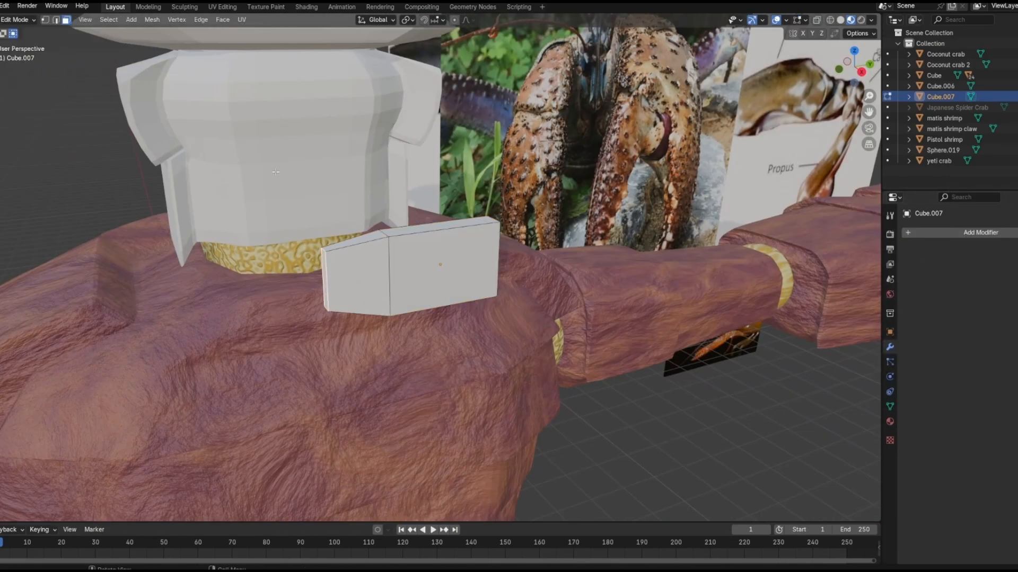
Step: Bevel the tapered block's edges to round them off and return to Object Mode
left_click(56, 19)
key("ctrl+b")
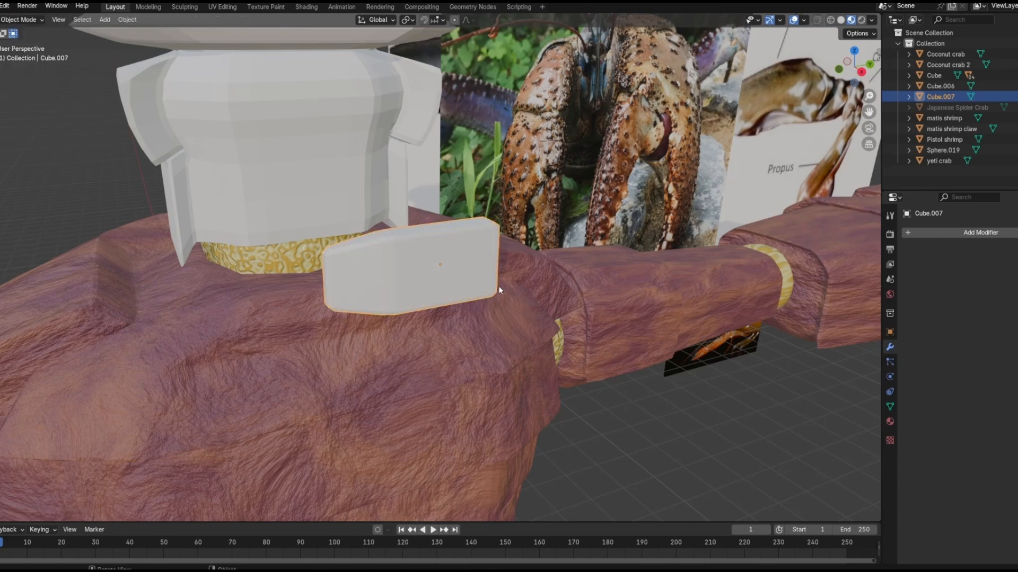
middle_click_drag(499, 290, 336, 364)
Step: Add an ico sphere and raise it along the Z axis to the height of the tapered block
key("alt+a")
left_click(104, 20)
mouse_move(140, 32)
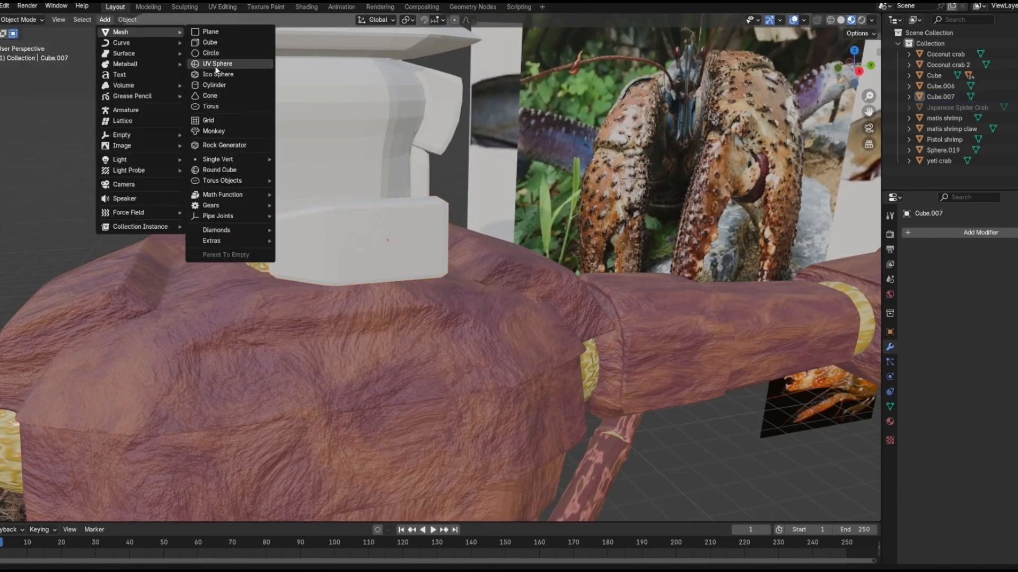
left_click(218, 75)
scroll(293, 368, "down", 9)
key("g")
key("z")
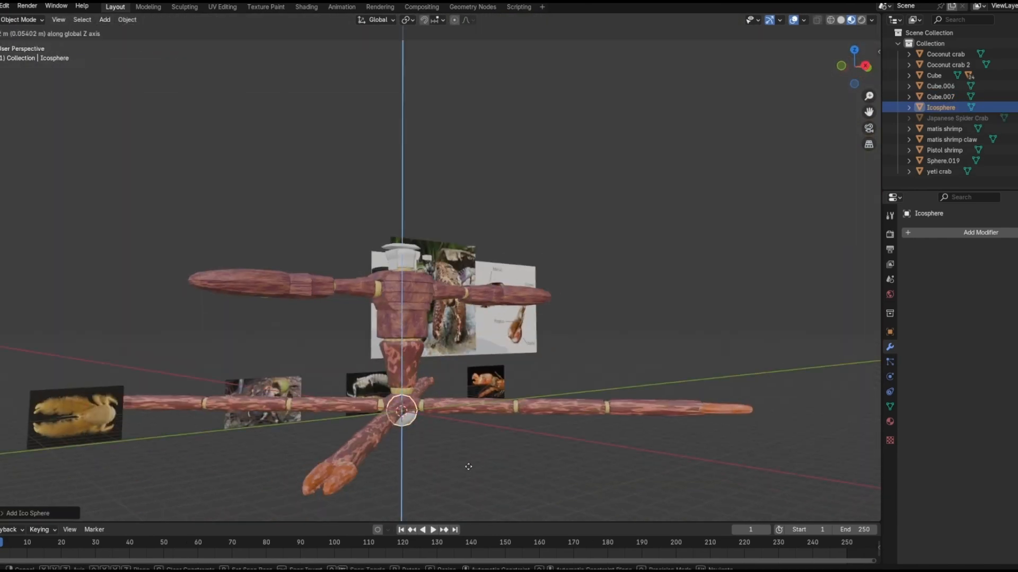
left_click(424, 255)
Step: Move the ico sphere along the X and Z axes and scale it down to form a joint at the block's end
key("g")
key("x")
middle_click_drag(371, 239, 545, 294)
left_click(499, 267)
key("g")
key("z")
left_click(371, 244)
key("s")
left_click(313, 167)
mouse_move(313, 167)
middle_mouse_down()
mouse_move(278, 172)
mouse_move(305, 183)
middle_mouse_up()
Step: Assign the yellow joint material to the ico sphere and Material.008 to the tapered block
left_click(890, 422)
left_click(940, 345)
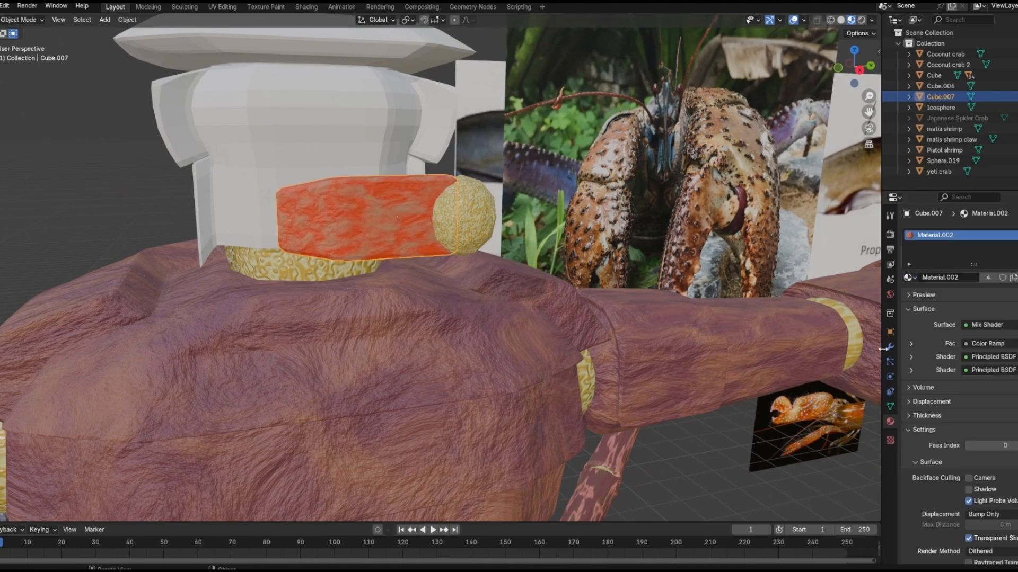
left_click(907, 278)
left_click(945, 374)
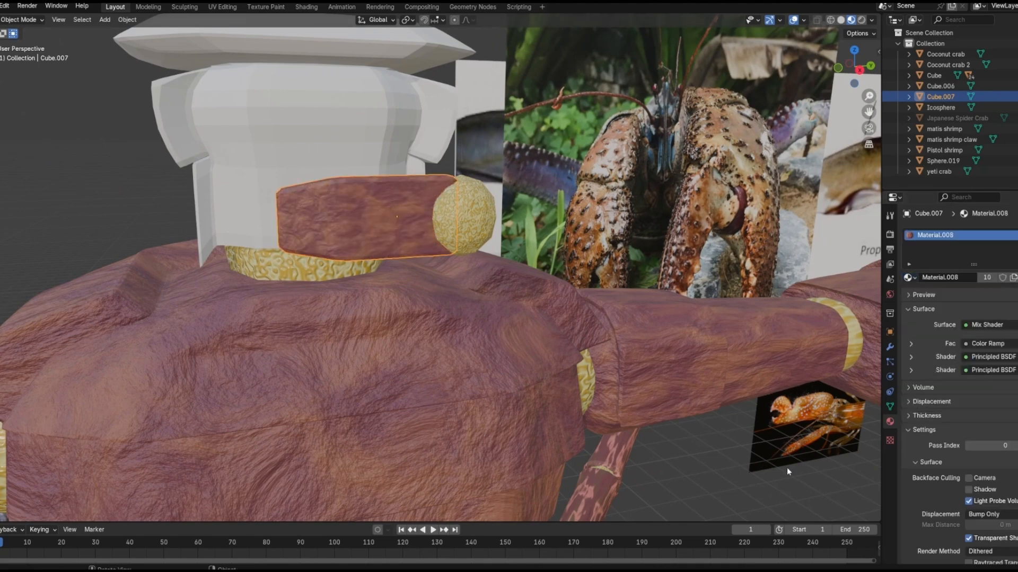
middle_click_drag(481, 216, 379, 238)
left_click(379, 238)
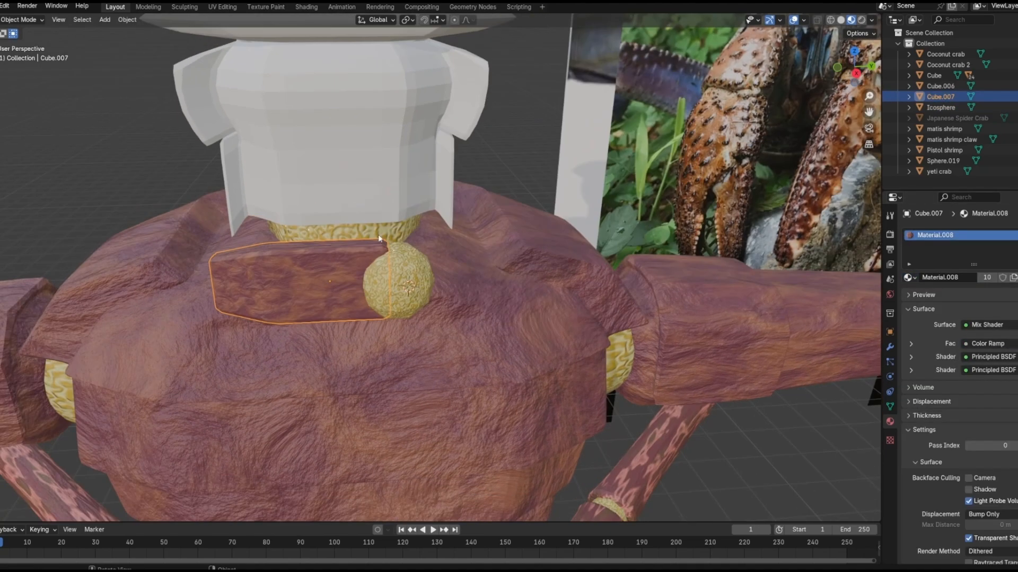
Step: Scale the ico sphere joint and move the tapered block along the Y axis to line up with it
left_click(382, 319)
left_click(396, 276)
key("s")
middle_click_drag(397, 275, 498, 318)
left_click(321, 291)
key("g")
key("y")
left_click(604, 425)
Step: Duplicate the tapered block and its sphere joint along the Y axis as a smaller second segment
left_click(138, 148)
middle_click_drag(138, 147, 175, 164)
left_click(276, 186, "shift")
key("shift+d")
key("y")
left_click(546, 293)
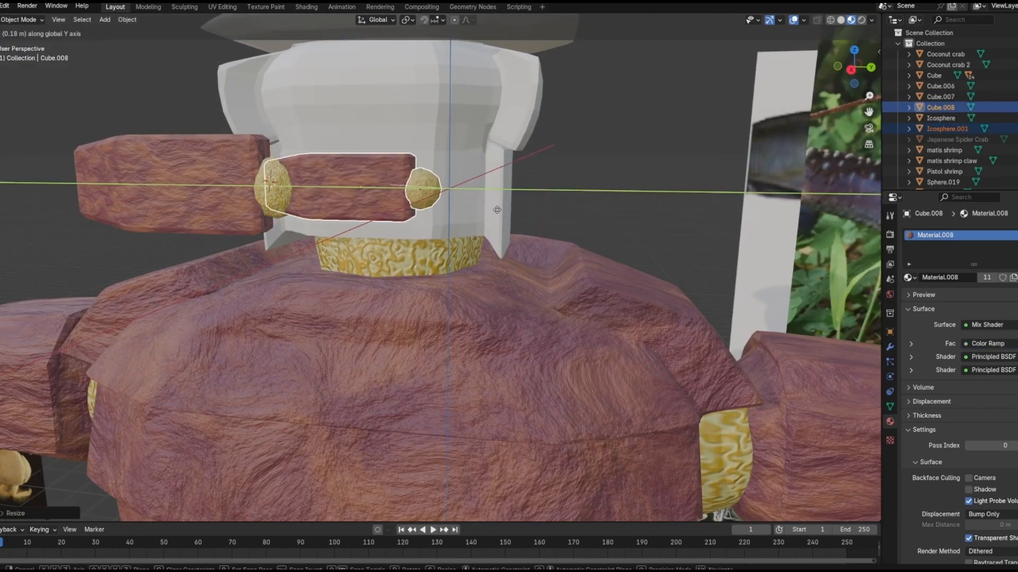
left_click(451, 201)
Step: Move the duplicated sphere along the Y axis and resize it to cap the small segment's end
middle_click_drag(451, 201, 464, 209)
key("g")
key("y")
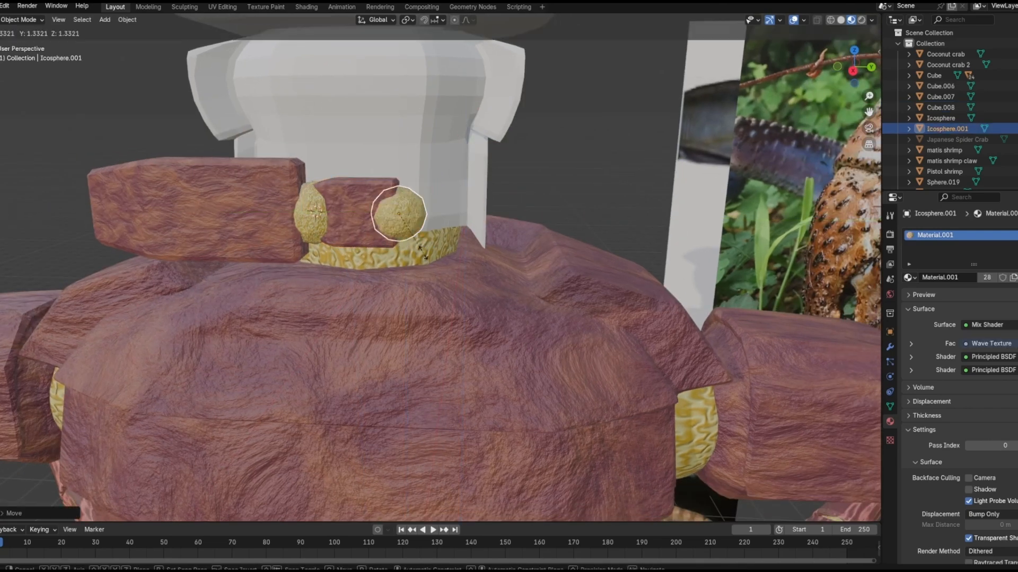
left_click(422, 253)
Step: Join the mouthpart blocks with their sphere joints and parent the large segment to the small one
middle_click_drag(422, 254, 119, 159)
key("ctrl+j")
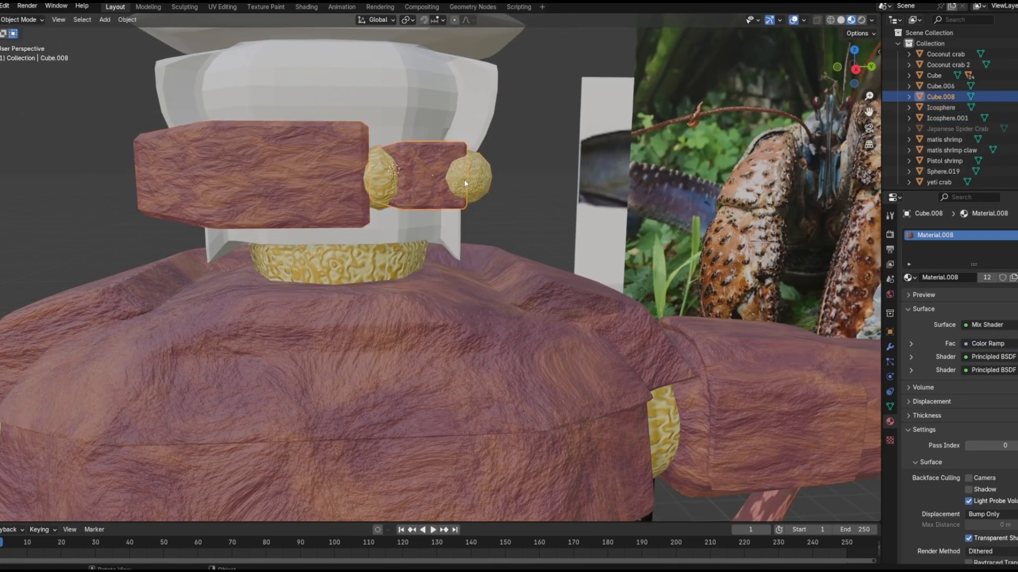
left_click(464, 180, "shift")
key("ctrl+j")
left_click(379, 176)
right_click(417, 173)
left_click(424, 295)
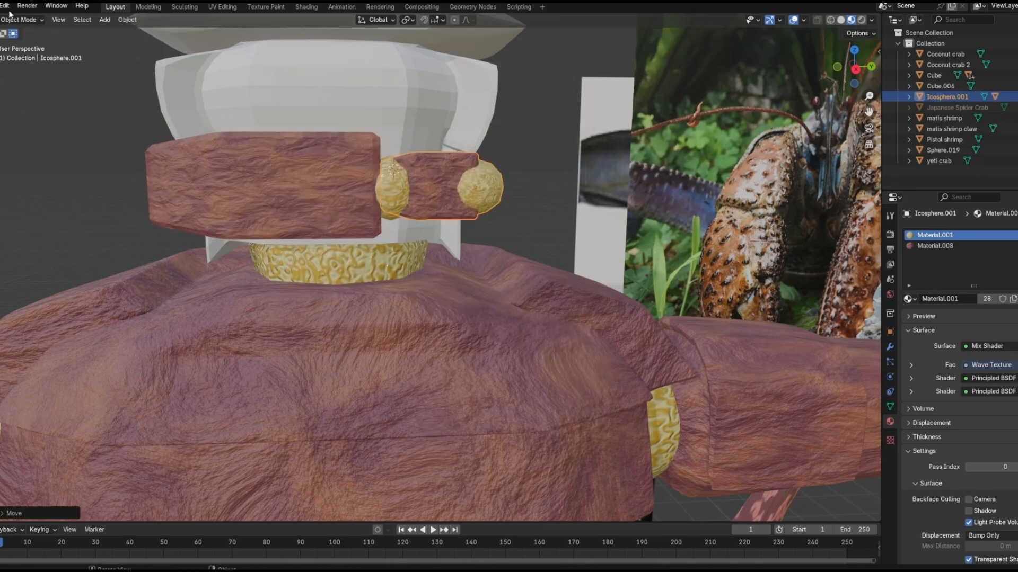
Step: Duplicate the two-segment mouthpart along the Z axis to stack a second one
key("shift+d")
key("z")
middle_click_drag(386, 314, 382, 258, "shift")
Step: Duplicate both mouthparts, mirror the copies and move them along the Y axis to the opposite side
left_click(382, 138, "shift")
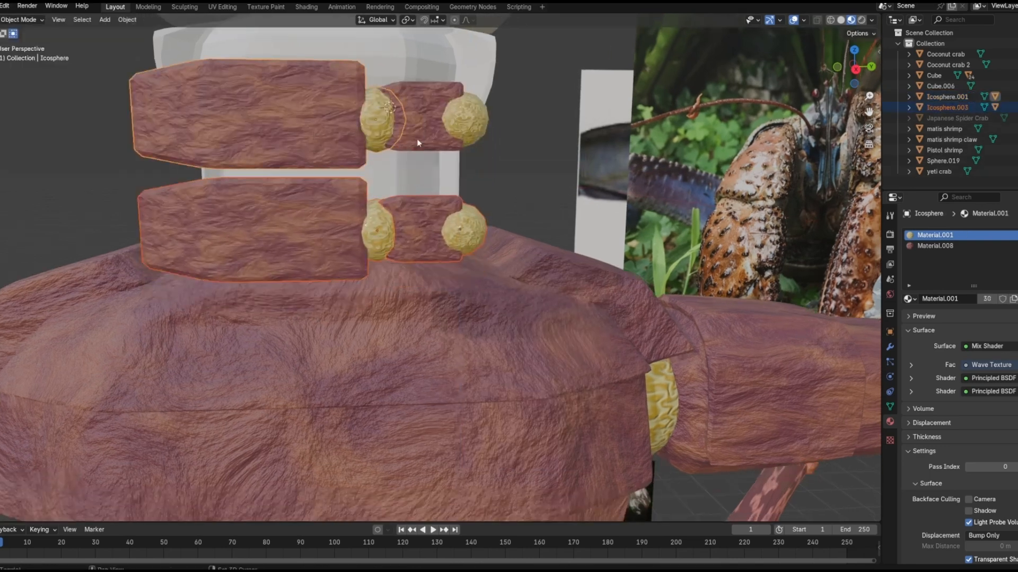
left_click(416, 139, "shift")
scroll(460, 225, "down", 4)
key("shift+d")
right_click(460, 226)
right_click(460, 226)
left_click(522, 231)
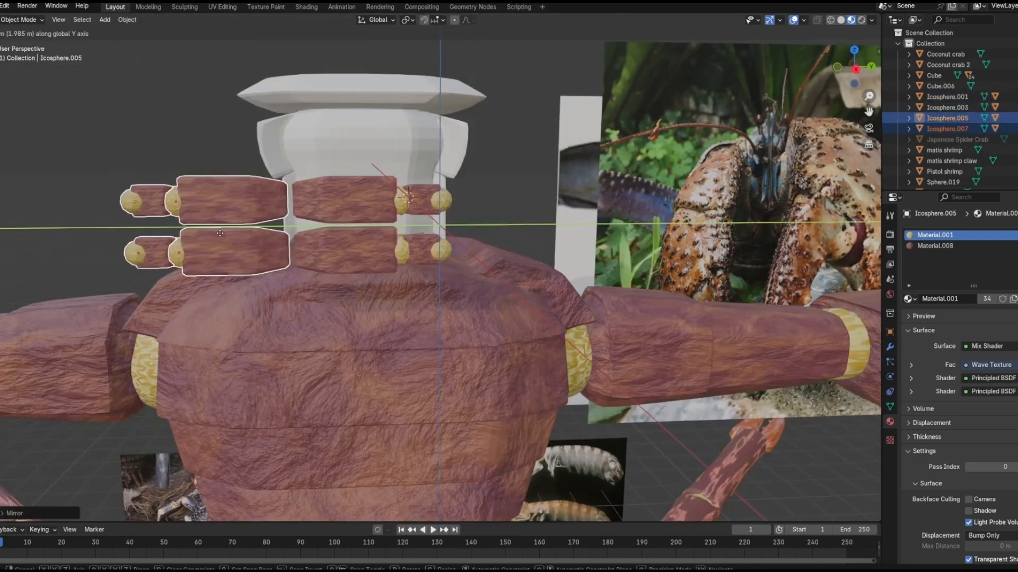
left_click(221, 234)
Step: Select all four mouthparts and scale them down together
middle_click_drag(222, 225, 239, 247)
left_click(374, 300, "shift")
left_click(379, 260, "shift")
left_click(4, 6)
left_click(19, 18)
left_click(445, 251, "shift")
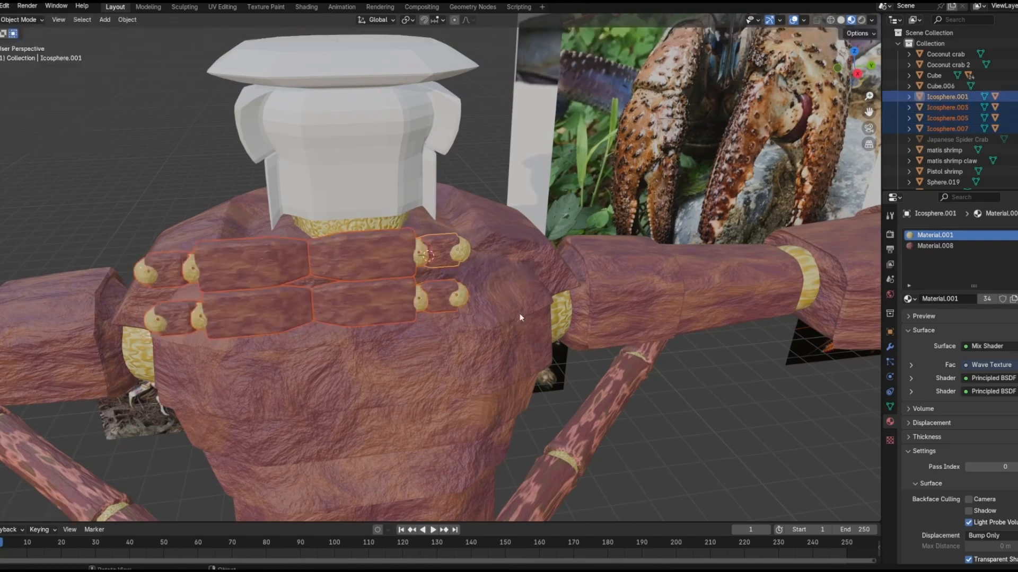
key("s")
left_click(424, 296)
Step: Move the four mouthparts along the Y axis to centre them on the lower front of the head
middle_click_drag(424, 297, 462, 292)
key("g")
key("g")
key("y")
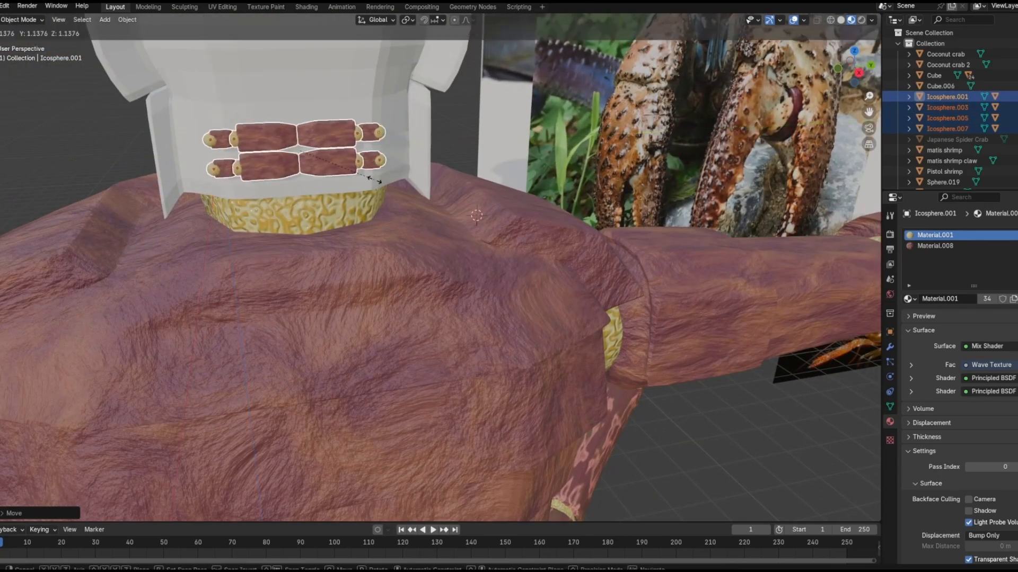
left_click(398, 185)
Step: Angle one side's end segments about the X axis and move all four end segments along X toward the head
middle_click_drag(399, 185, 451, 301)
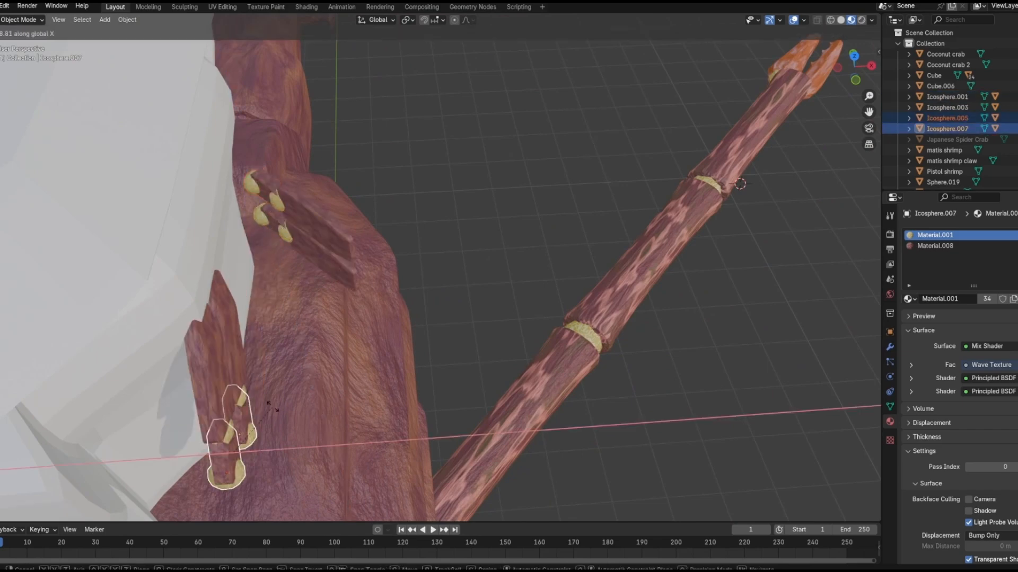
key("g")
key("shift+y")
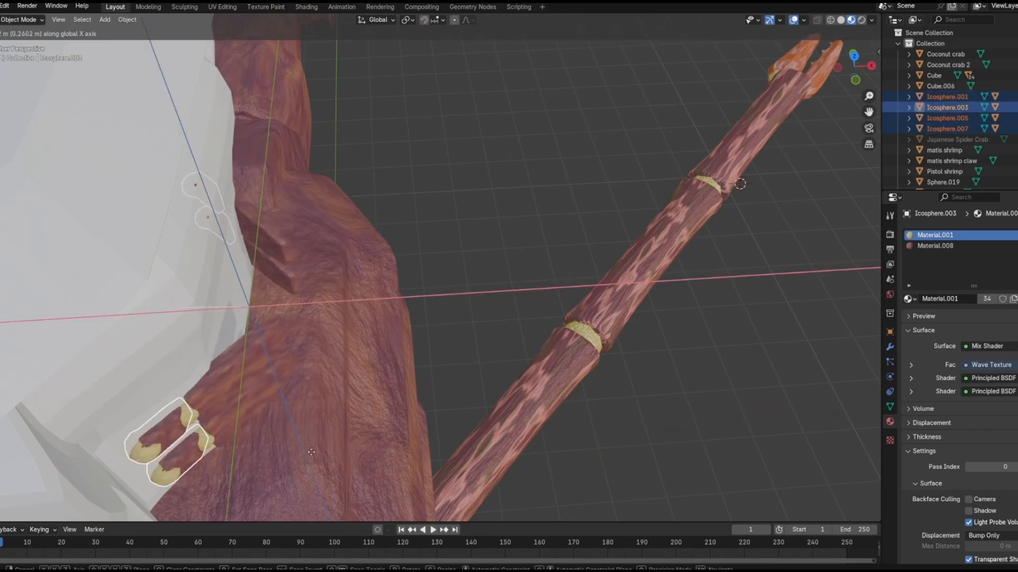
left_click(318, 436)
Step: Reposition one side's pair of end segments along the X axis to meet the large mouthpart blocks
middle_click_drag(318, 436, 477, 297)
left_click(521, 209, "shift")
key("g")
left_click(466, 228)
middle_click_drag(467, 227, 413, 212)
key("g")
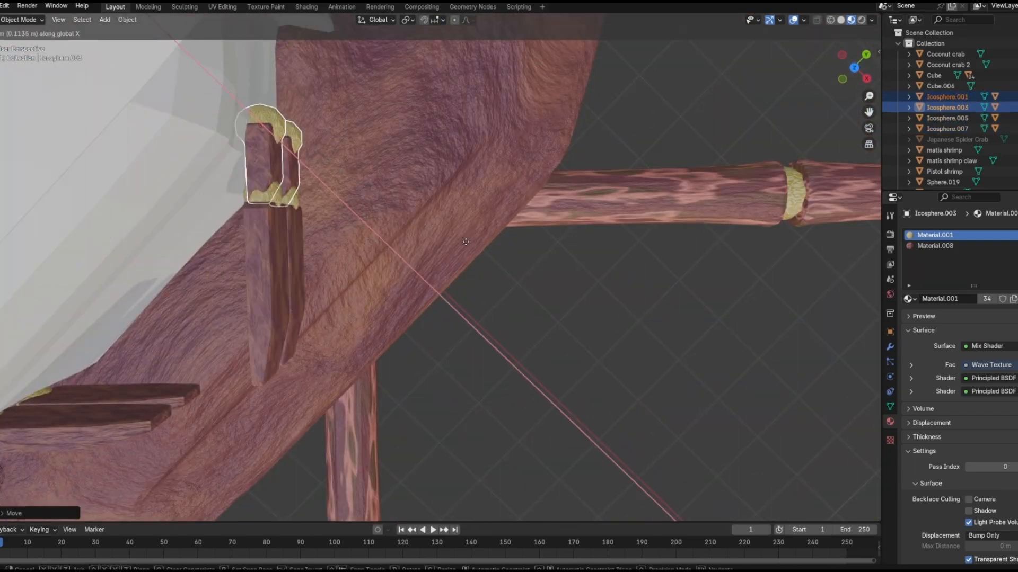
left_click(466, 242)
Step: Select the end segments on the other side of the head and move them along the X axis
middle_click_drag(466, 242, 233, 239)
left_click(199, 229)
left_click(198, 294, "shift")
left_click(223, 274)
middle_click_drag(224, 275, 295, 344)
key("g")
key("x")
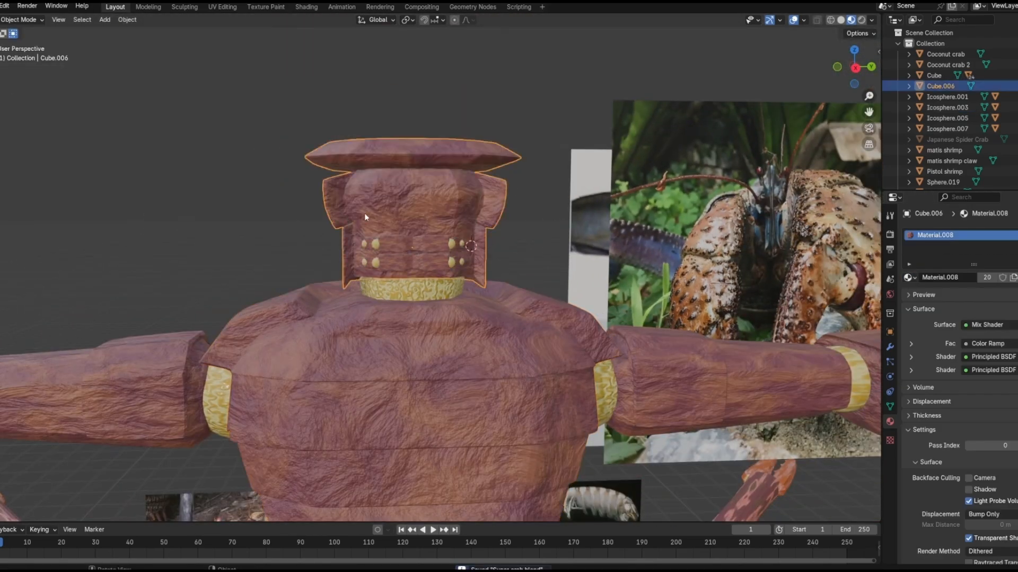
Step: Edit the head mesh and select the faces along one side and the upper edge of its front
key("Tab")
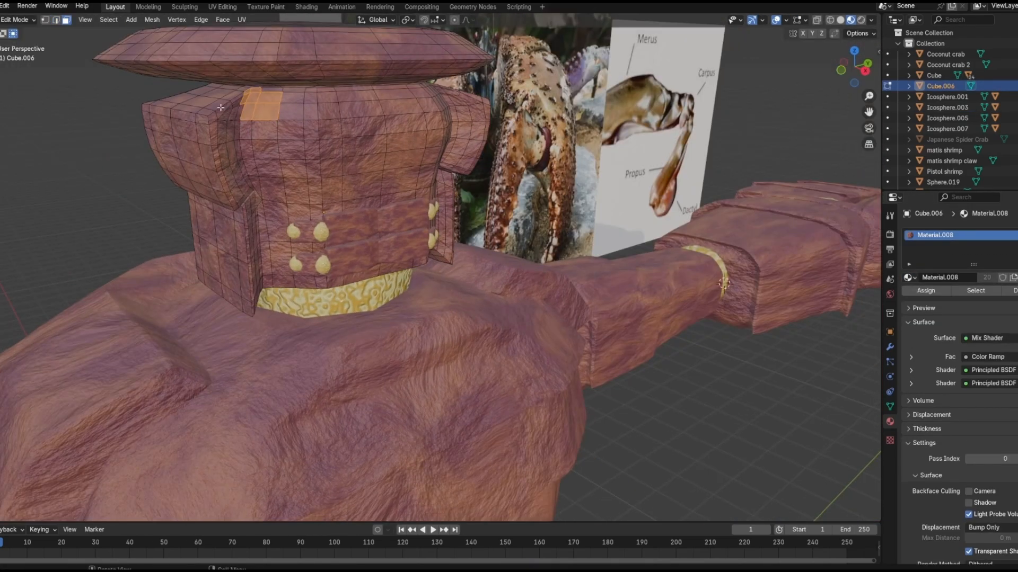
middle_click_drag(221, 108, 143, 267)
left_click(162, 198)
left_click(260, 133, "shift")
left_click_drag(255, 230, 257, 250, "shift")
left_click(251, 253, "shift")
middle_click_drag(251, 252, 314, 233)
left_click_drag(230, 290, 241, 338, "shift")
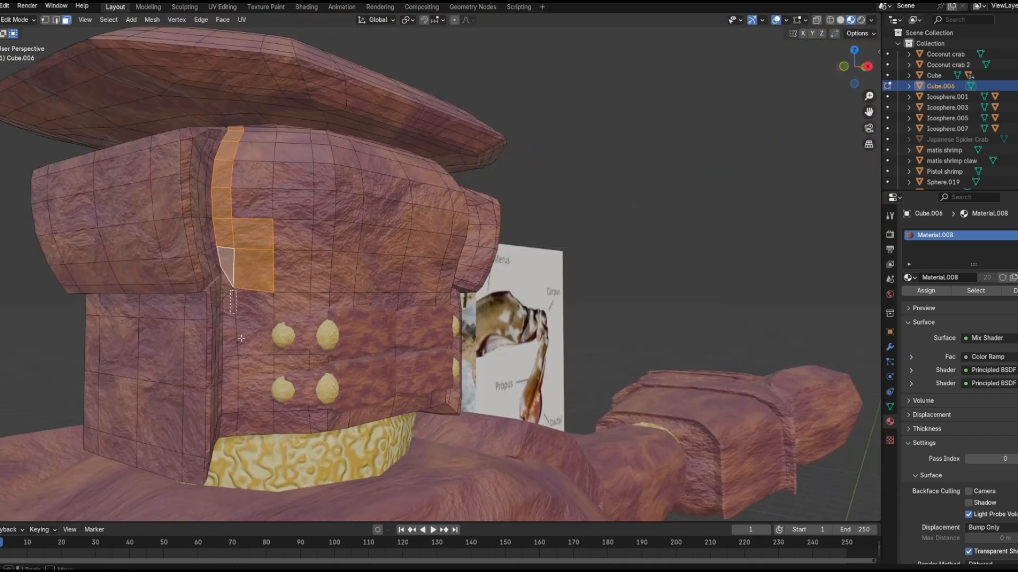
middle_click_drag(295, 412, 420, 156)
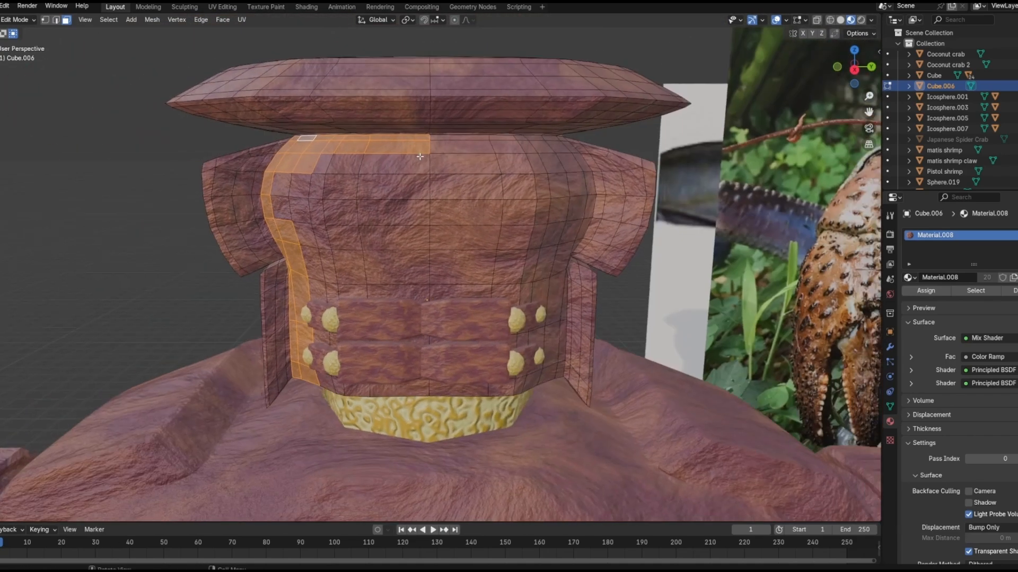
Step: Extend the face selection across the head's front and down its other side around the mouthparts
middle_click_drag(564, 219, 646, 202)
left_click_drag(646, 203, 645, 242)
middle_click_drag(598, 289, 769, 206)
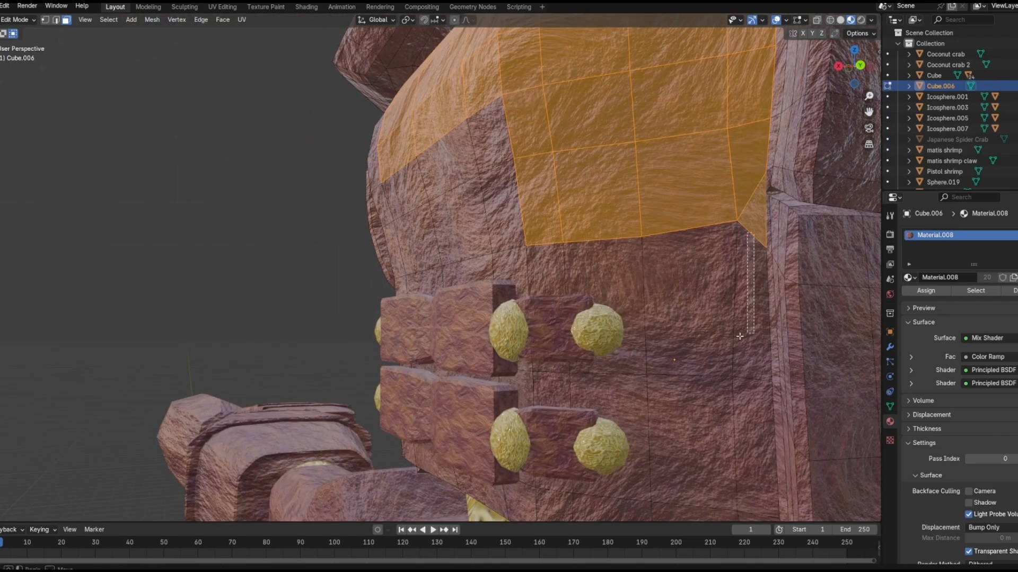
left_click_drag(740, 336, 554, 500)
scroll(554, 477, "down", 3)
middle_click_drag(522, 349, 552, 339)
left_click_drag(546, 254, 302, 379)
middle_click_drag(302, 379, 366, 387)
Step: Add the remaining front and side-edge faces next to the cheek plates to the selection
left_click_drag(395, 106, 228, 249, "shift")
left_click(219, 240, "shift")
left_click(225, 205, "shift")
scroll(225, 206, "up", 3)
middle_click_drag(225, 207, 257, 456)
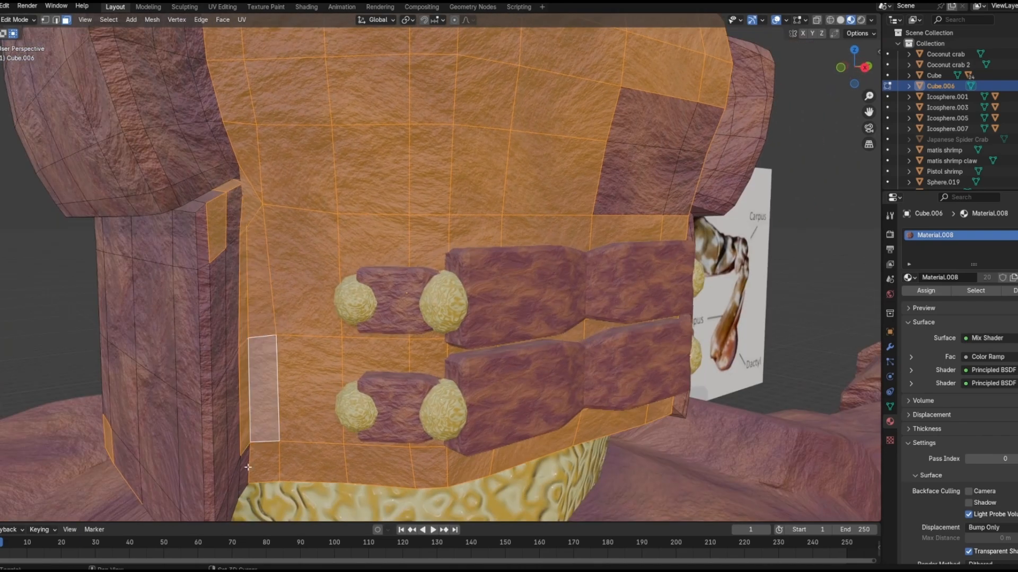
middle_click_drag(311, 397, 402, 348)
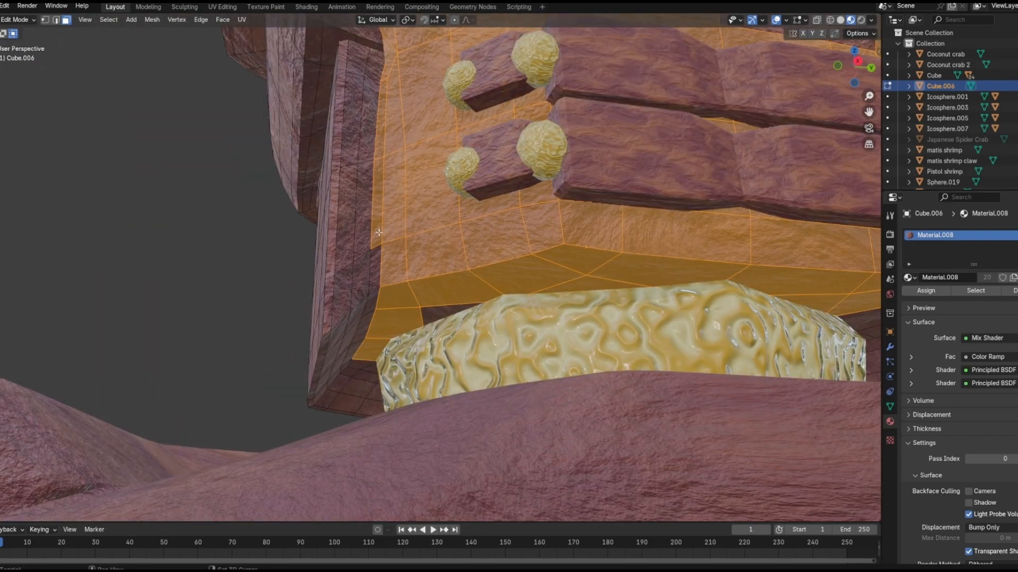
Step: Add the faces on the head's underside around the neck to the selection
middle_click_drag(379, 232, 389, 281)
middle_click_drag(631, 318, 600, 308)
middle_click_drag(694, 390, 702, 416)
left_click(666, 366, "shift")
Step: Add a second material slot with Material.001 and assign it to the selected head faces
left_click(1017, 235)
left_click(910, 300)
left_click(933, 332)
left_click(922, 312)
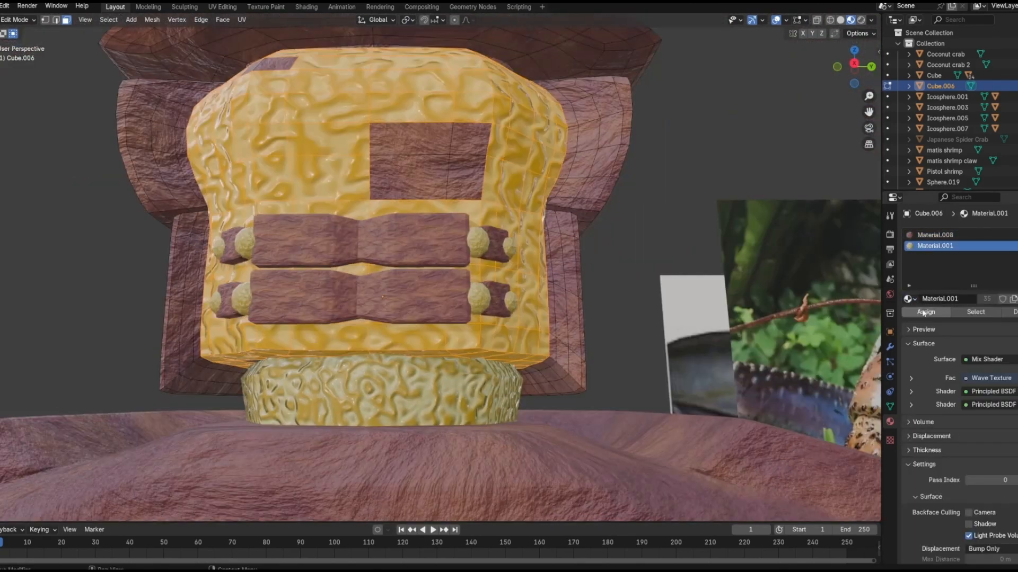
Step: Select the missed front faces, assign them the yellow material and make that material a separate copy
middle_click_drag(166, 77, 306, 79)
left_click(305, 78, "shift")
middle_click_drag(371, 313, 329, 265)
left_click_drag(210, 293, 222, 305, "shift")
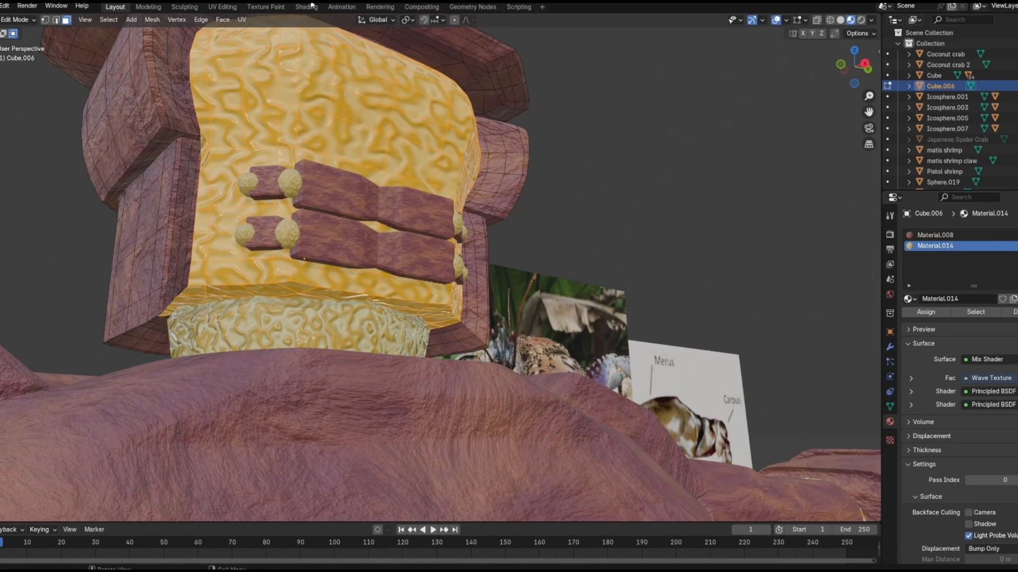
Step: Switch to the Shading workspace in Object Mode and set the Wave Texture's Scale to 7.900
left_click(307, 7)
scroll(432, 212, "up", 9)
key("Tab")
middle_click_drag(207, 205, 428, 284, "shift")
middle_click_drag(552, 428, 427, 452)
left_click_drag(427, 452, 442, 452)
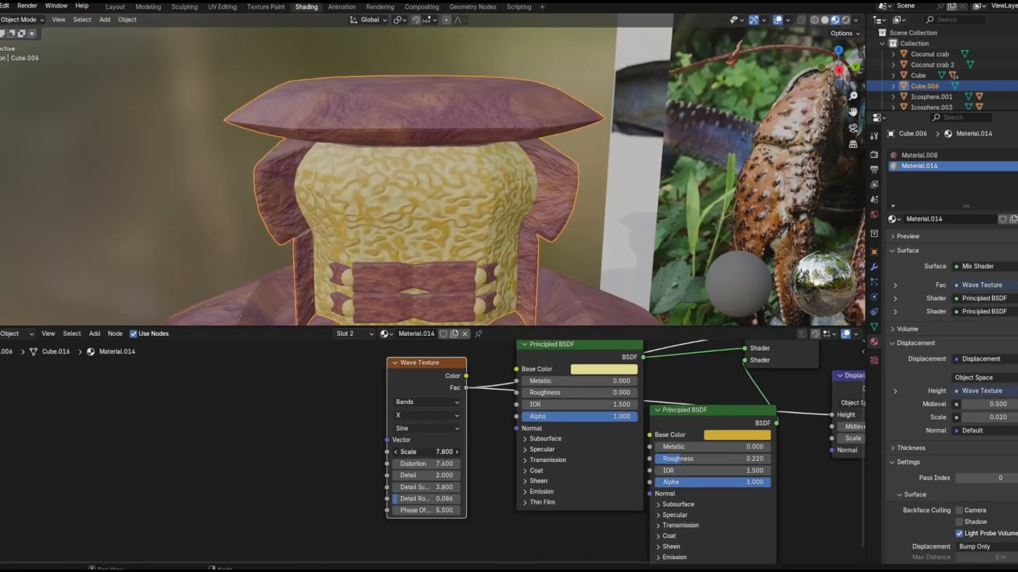
Step: Set the Roughness of the first Principled BSDF to 0.756 and the second to 0.525
middle_click_drag(569, 523, 472, 507)
left_click_drag(446, 377, 540, 377)
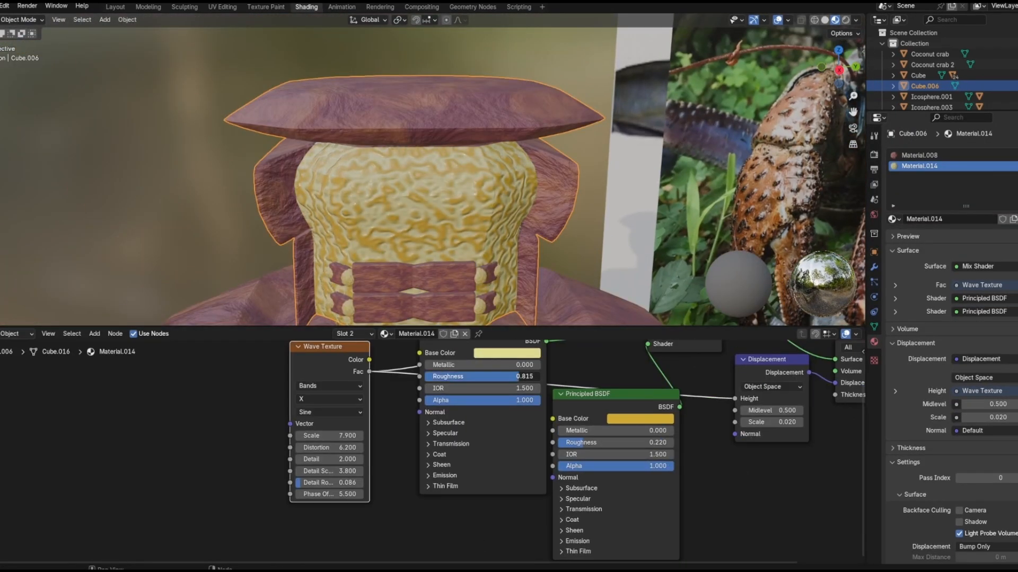
left_click_drag(640, 442, 618, 443)
middle_click_drag(744, 489, 715, 545)
Step: Change the first Principled BSDF's base color to a tan brown
left_click(479, 409)
left_click_drag(482, 298, 481, 305)
left_click_drag(552, 254, 551, 268)
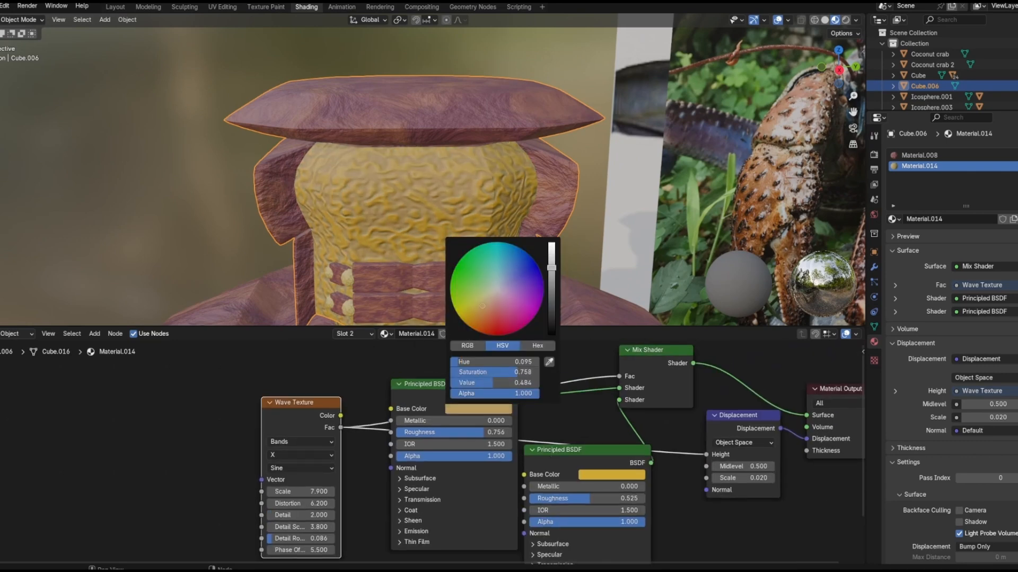
Step: Change the second Principled BSDF's base color to a muted pinkish red
left_click(611, 475)
left_click_drag(606, 380, 608, 387)
left_click_drag(685, 327, 685, 346)
left_click_drag(607, 384, 591, 351)
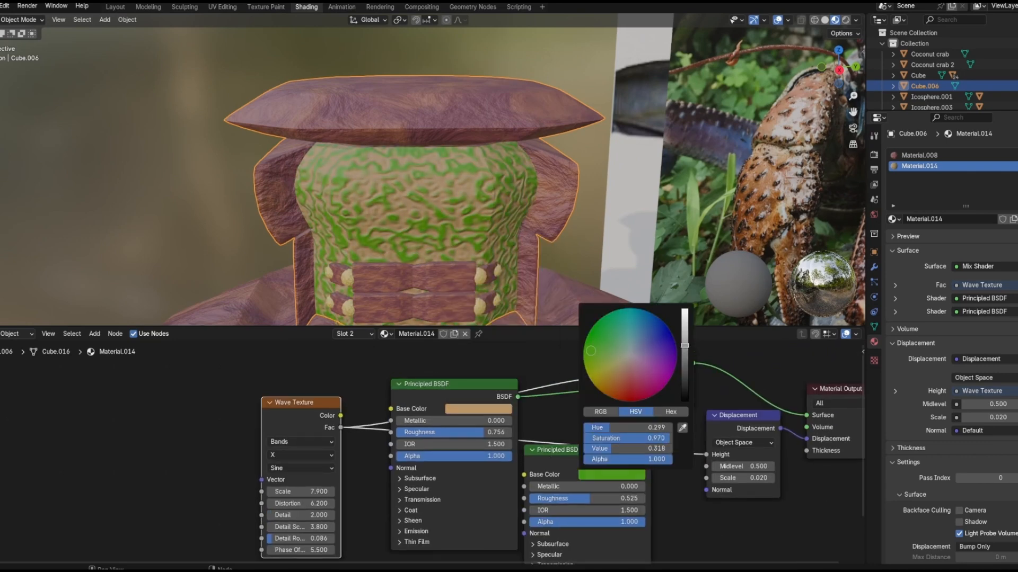
Step: Set the Wave Texture's Distortion to -7.900, Detail to 15.000, Detail Scale to 3.600, Detail Roughness to 0.340 and Phase Offset to 15.800
middle_click_drag(490, 228, 510, 183)
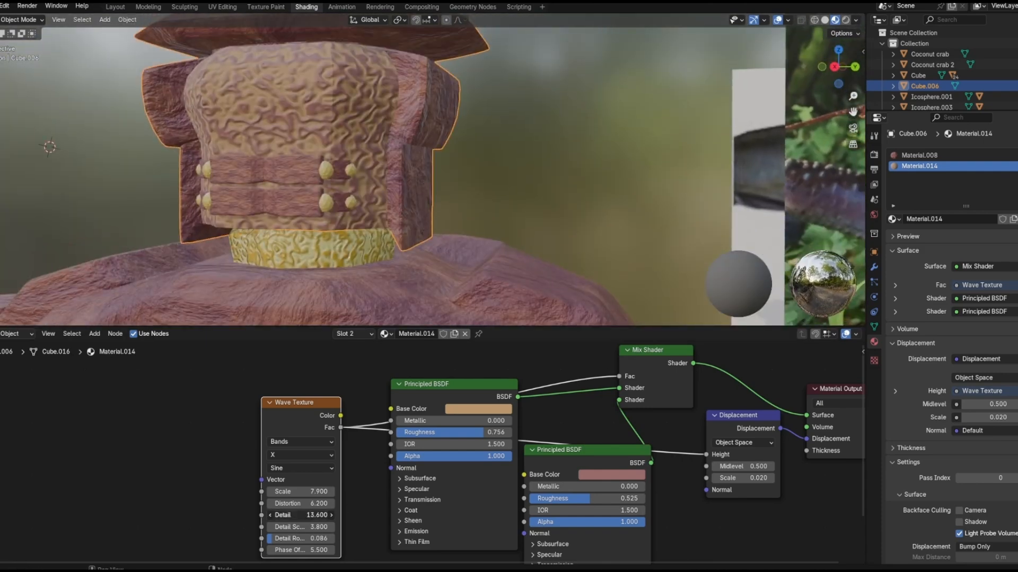
mouse_move(299, 527)
left_mouse_down()
mouse_move(323, 527)
mouse_move(304, 543)
left_mouse_up()
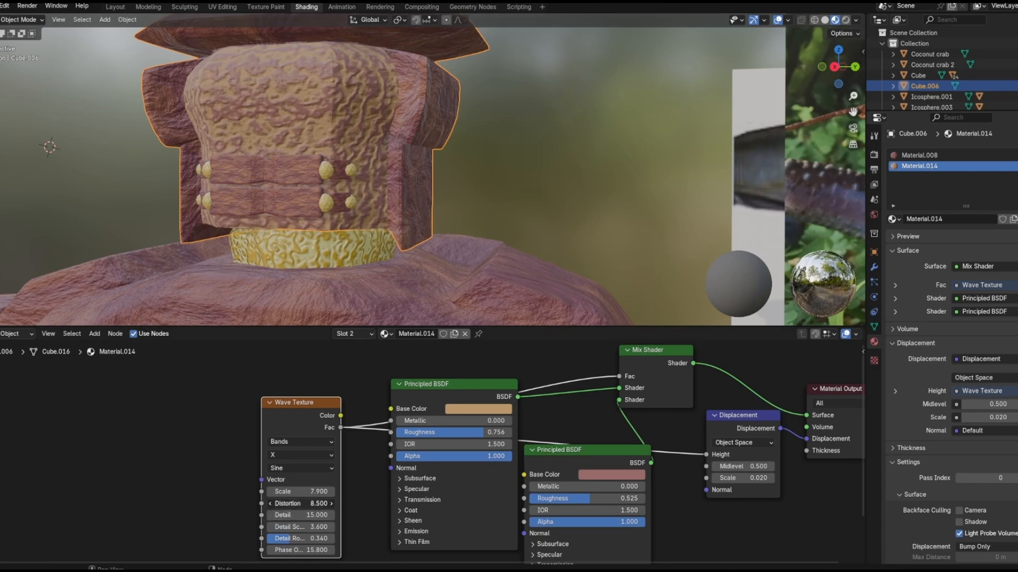
left_click_drag(301, 504, 298, 503)
left_click(477, 212)
middle_click_drag(401, 264, 433, 265)
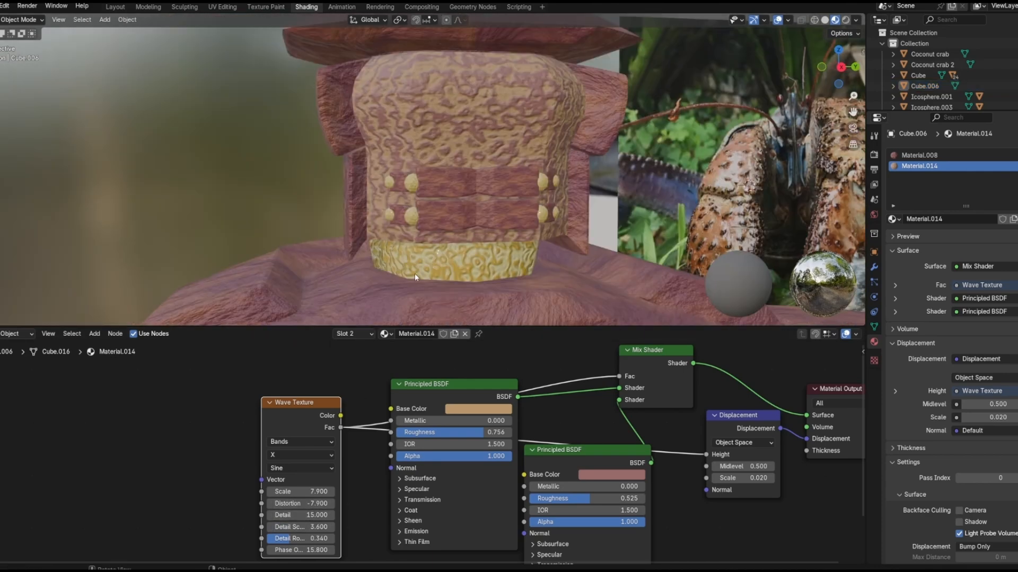
Step: Hide the upper torso and the neck to isolate the head
scroll(414, 275, "down", 5)
middle_click_drag(567, 135, 530, 130)
scroll(509, 130, "up", 2)
left_click(455, 223)
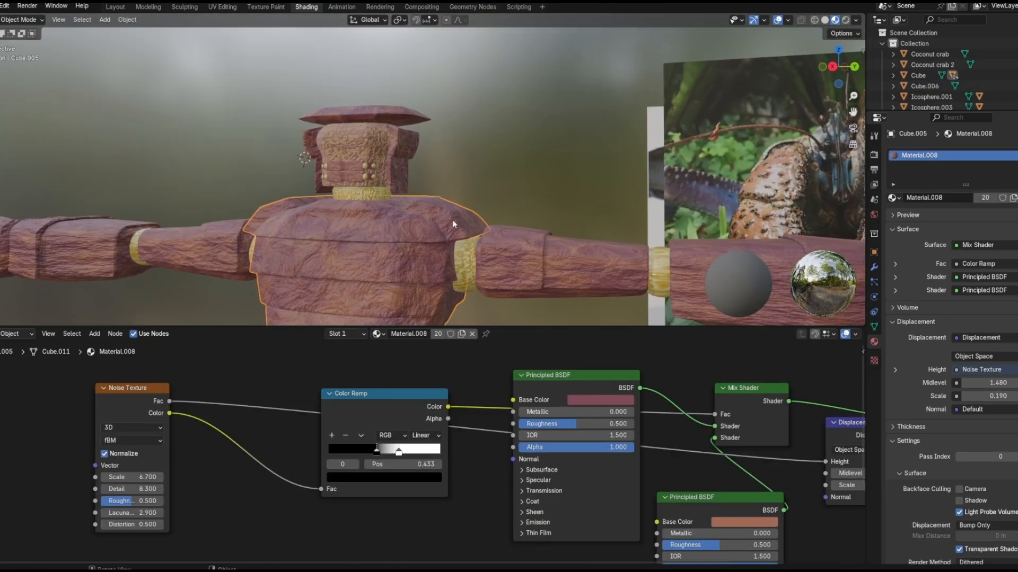
key("h")
left_click(371, 191)
key("h")
middle_click_drag(397, 222, 398, 170)
Step: Select the mouthparts together with the head and parent them to the head
left_click(450, 166)
left_click(21, 20)
left_click(20, 44)
left_click_drag(313, 182, 373, 225)
left_click_drag(376, 254, 412, 259, "shift")
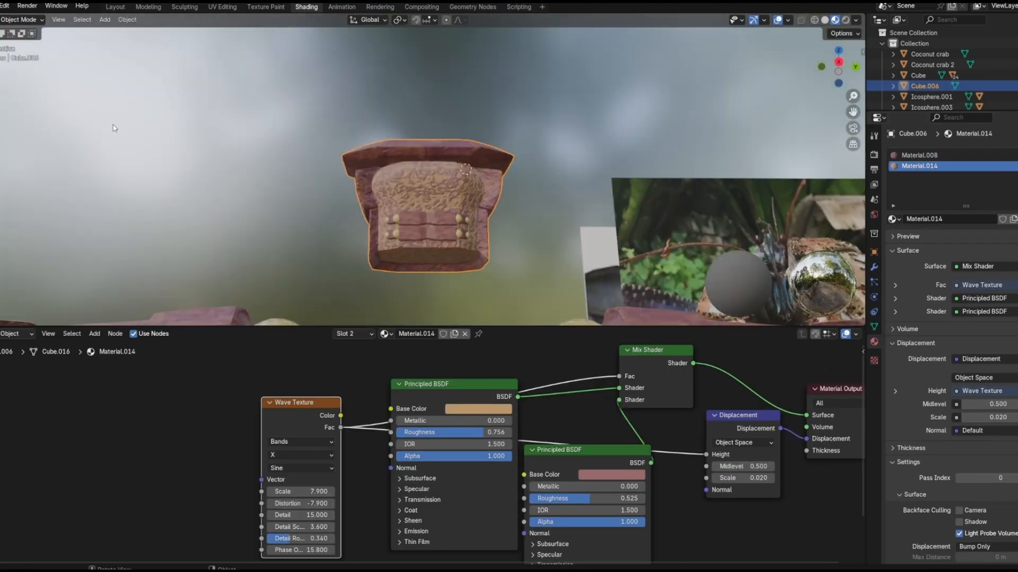
scroll(653, 136, "up", 3)
left_click(652, 137)
right_click(653, 136)
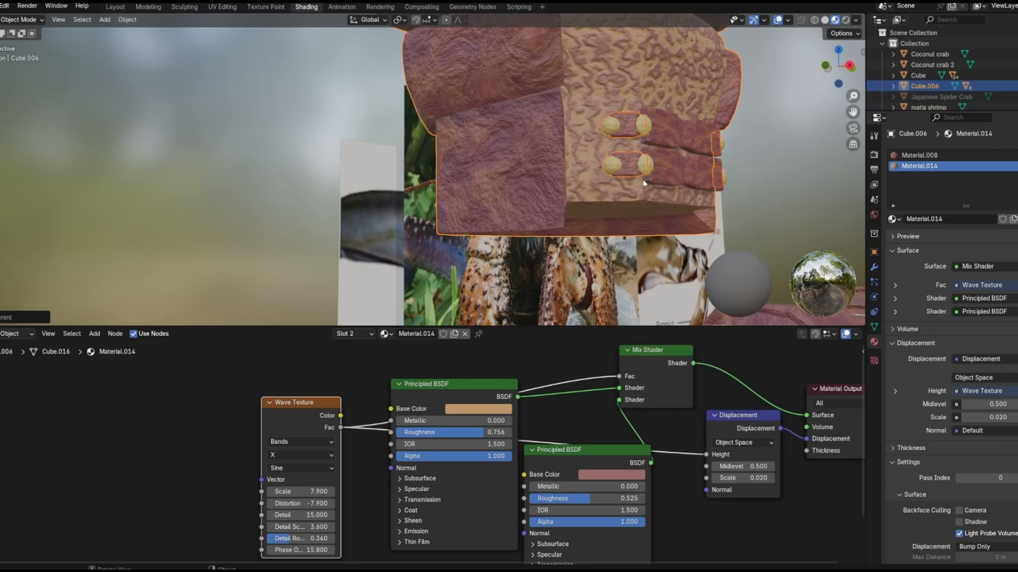
Step: Select the head and the neck piece and parent the head to the neck
scroll(641, 153, "down", 6)
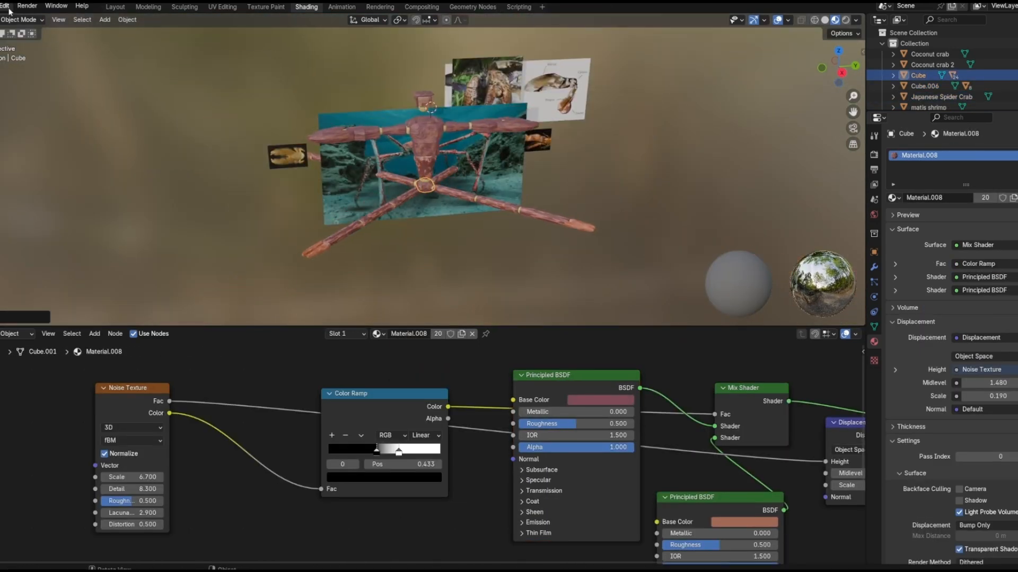
scroll(317, 245, "up", 3)
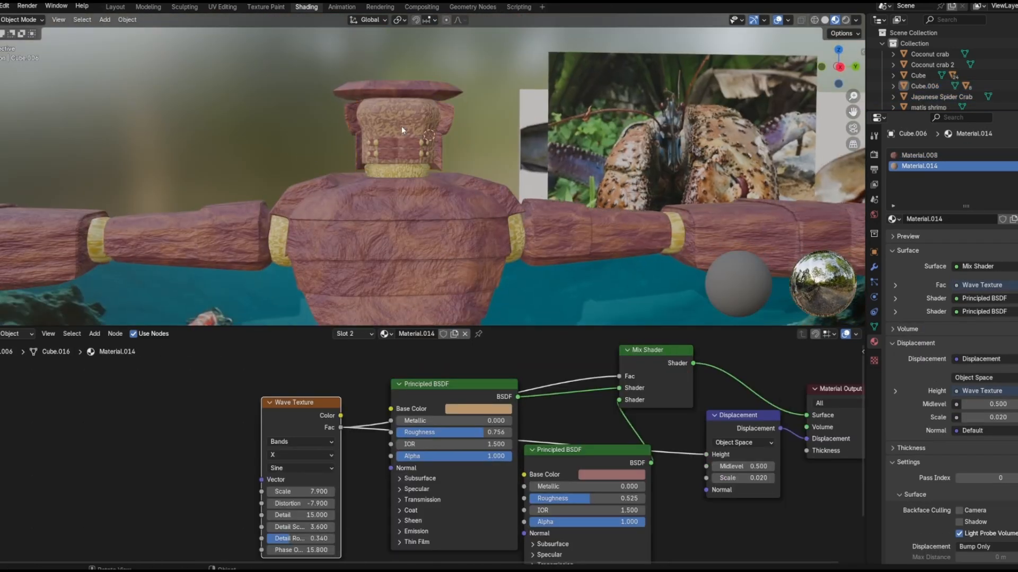
left_click(402, 127)
left_click(397, 171, "shift")
left_click(4, 6)
left_click(16, 20)
right_click(310, 132)
mouse_move(313, 182)
left_click(387, 179)
Step: Try moving the creature by its hip segment to check that the parented parts follow
left_click(453, 223)
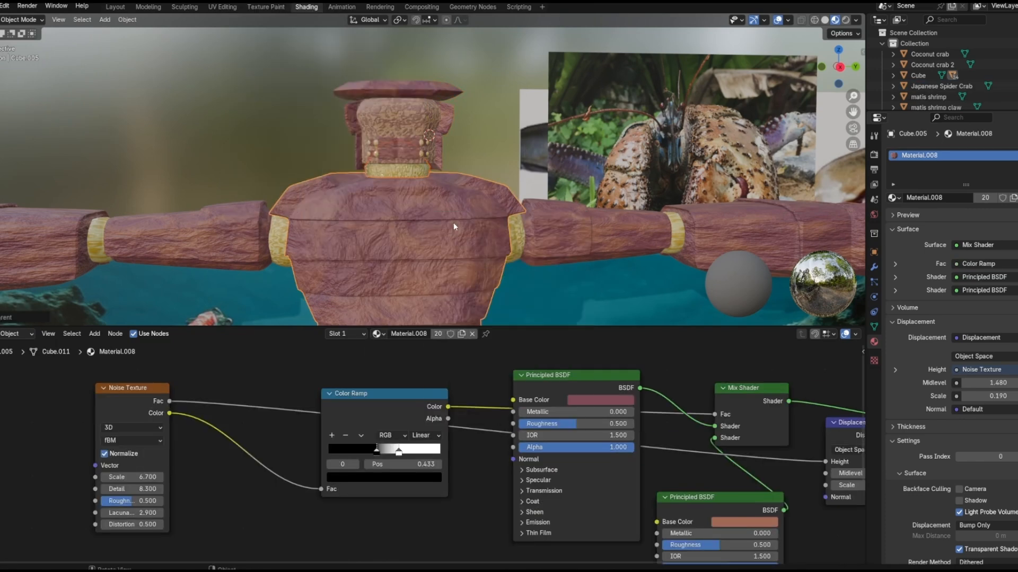
scroll(453, 225, "down", 6)
middle_click_drag(418, 279, 409, 215, "shift")
left_click(398, 265)
key("g")
right_click(389, 222)
Step: Add a Round Cube mesh to the scene
left_click(207, 69)
left_click(105, 21)
mouse_move(133, 32)
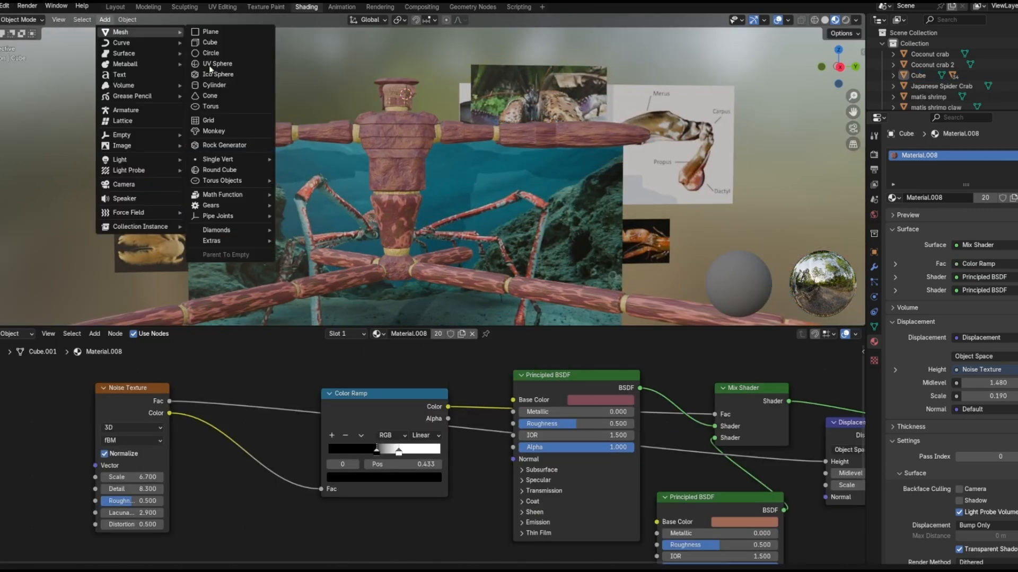
left_click(219, 170)
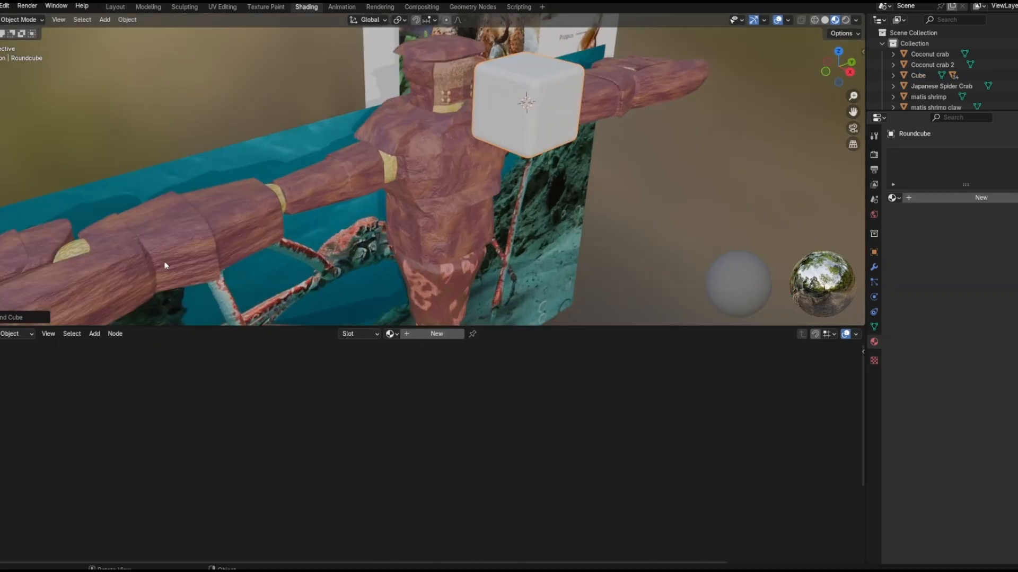
Step: Delete the round cube from the scene
key("Delete")
Step: Add an Ico Sphere, scale it down to eye size and move it along X toward the head
left_click(105, 19)
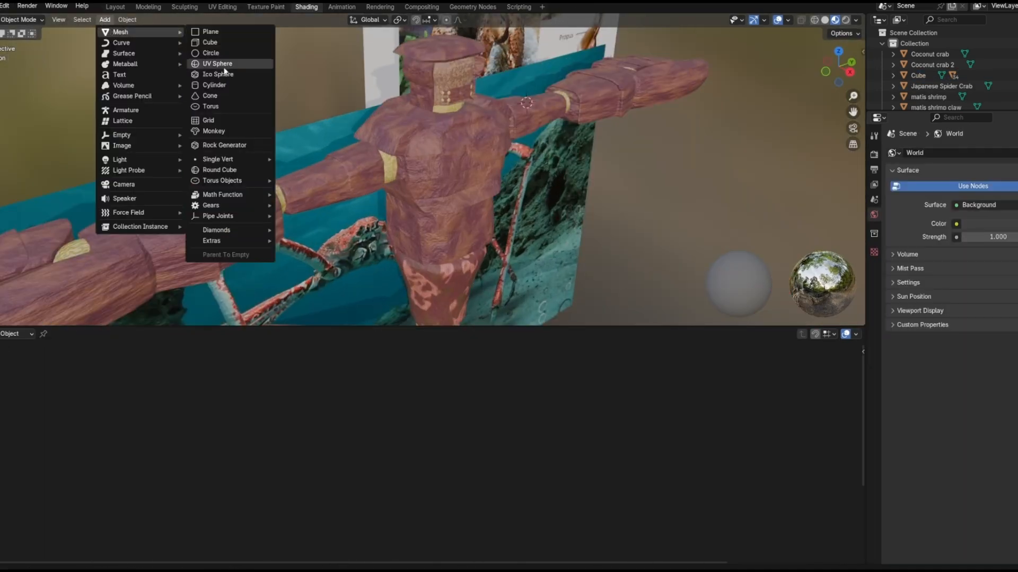
left_click(217, 74)
middle_click_drag(486, 174, 609, 154)
key("s")
left_click(581, 114)
middle_click_drag(582, 114, 545, 126)
key("g")
key("x")
left_click(462, 127)
middle_click_drag(462, 126, 439, 218)
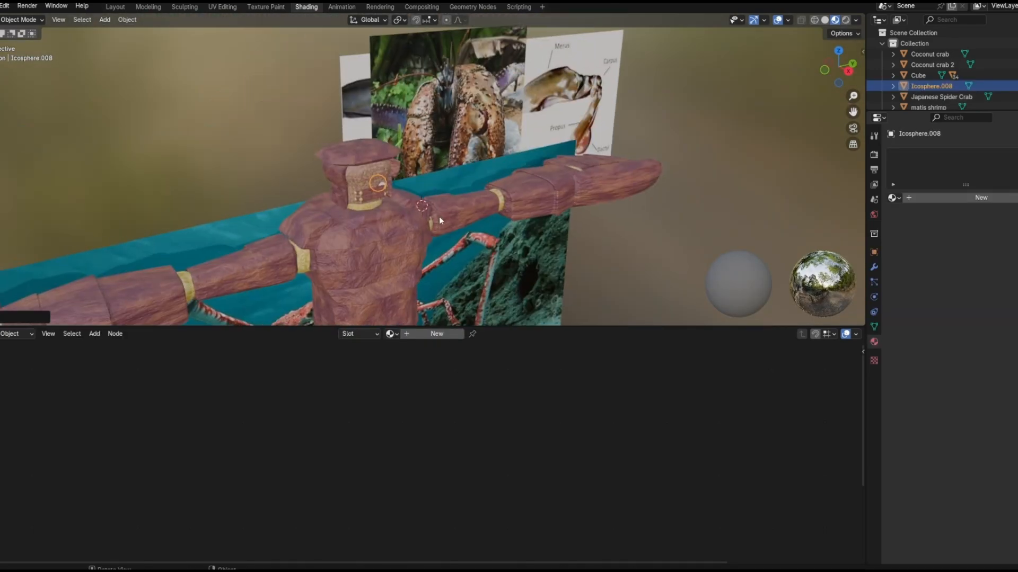
Step: Move the small sphere along Z and X onto the front of the creature's face
key("g")
key("z")
left_click(433, 152)
key("g")
key("x")
left_click(470, 164)
middle_click_drag(432, 152, 455, 172)
scroll(458, 160, "up", 1)
Step: Duplicate the eye sphere onto the other half of the face, keeping its X position
key("shift+d")
key("shift+x")
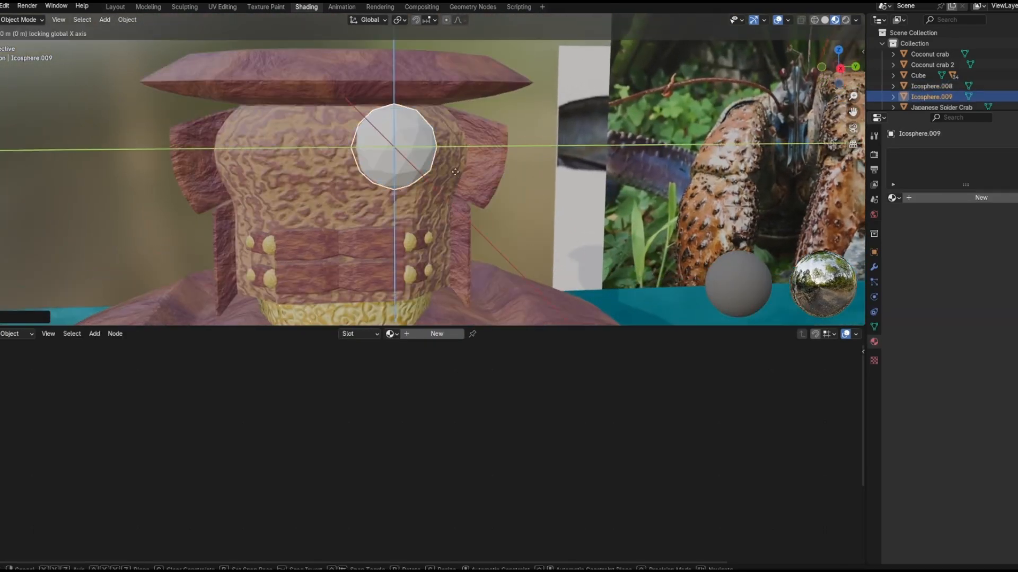
left_click(338, 180)
middle_click_drag(338, 179, 366, 183)
Step: Duplicate the eye spheres higher up and spread the copies along Y to the outer edges of the face
left_click(460, 155, "shift")
left_click(419, 69)
middle_click_drag(419, 69, 622, 201)
key("shift+d")
key("z")
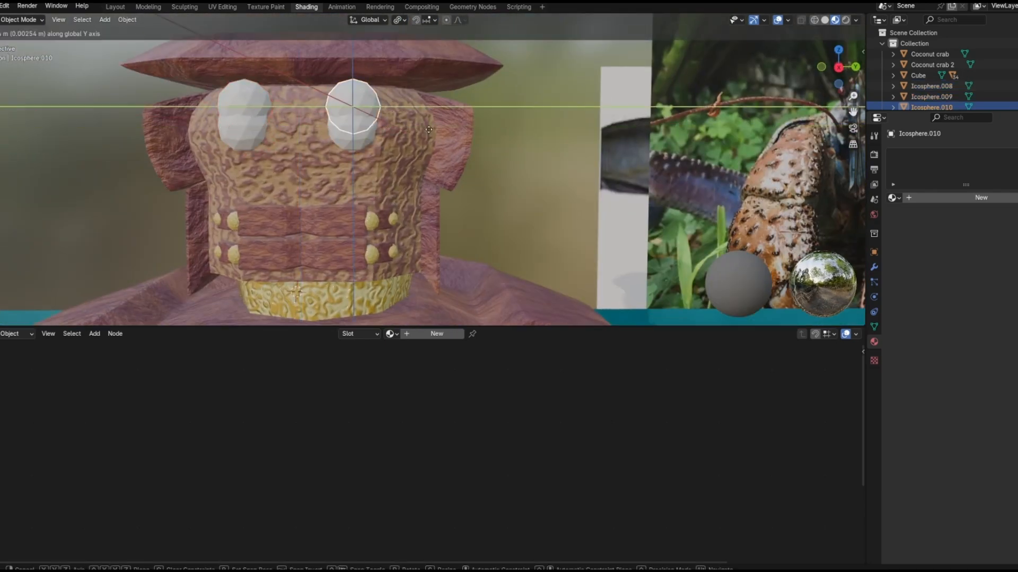
left_click(254, 112)
left_click(405, 109, "shift")
middle_click_drag(405, 109, 414, 148)
scroll(398, 144, "down", 1)
key("KP_3")
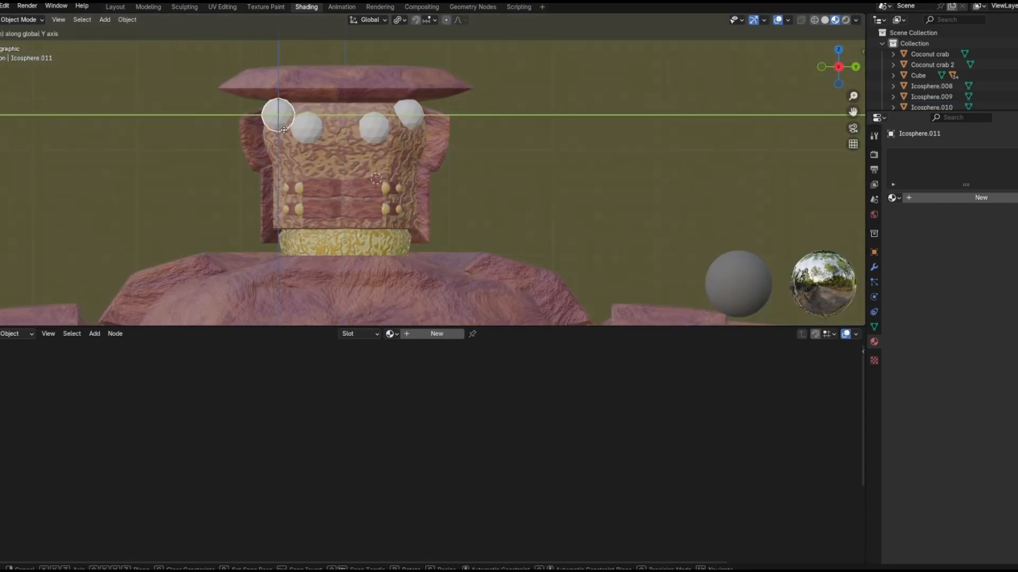
left_click(283, 130)
Step: Try resizing the outer eye spheres and delete both of them
middle_click_drag(354, 131, 382, 161, "shift")
scroll(383, 160, "up", 3)
left_click(455, 127, "shift")
key("s")
middle_click_drag(463, 126, 498, 155)
right_click(498, 154)
left_click(497, 221)
left_click(214, 124)
right_click(214, 124)
left_click(213, 221)
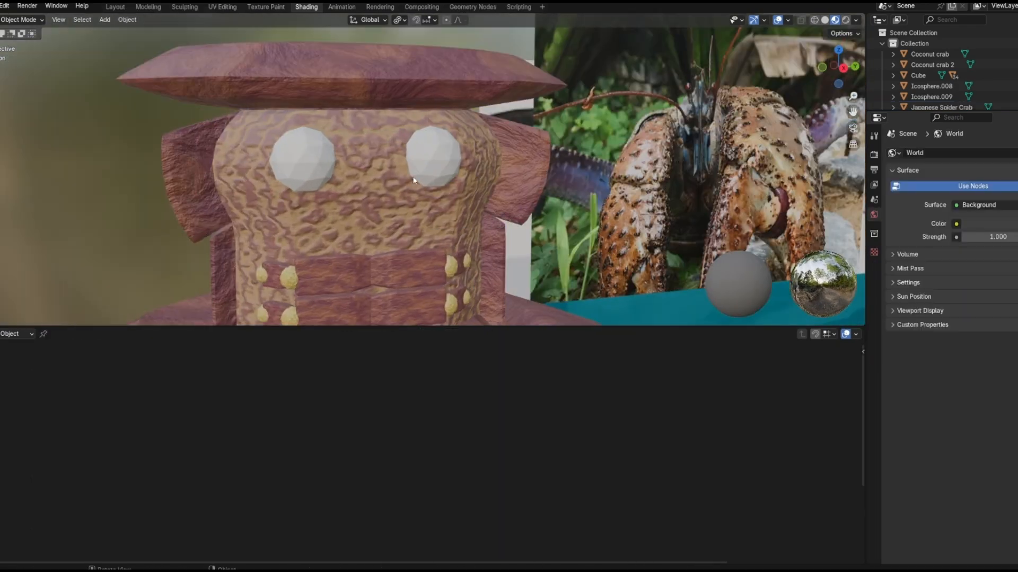
Step: Delete the two remaining eye spheres from the face
left_click(431, 154)
left_click(297, 152, "shift")
right_click(566, 168)
Step: Add a cube and scale it in every direction except Y
middle_click_drag(572, 199, 381, 185)
left_click(104, 19)
left_click(207, 42)
middle_click_drag(520, 185, 615, 212)
key("s")
key("shift+y")
left_click(551, 236)
Step: Extrude the cube's geometry in Edit Mode and stretch it along Z into a tall block
middle_click_drag(552, 236, 371, 223)
left_click(18, 20)
left_click(20, 41)
key("e")
middle_click_drag(448, 243, 451, 173)
key("s")
key("z")
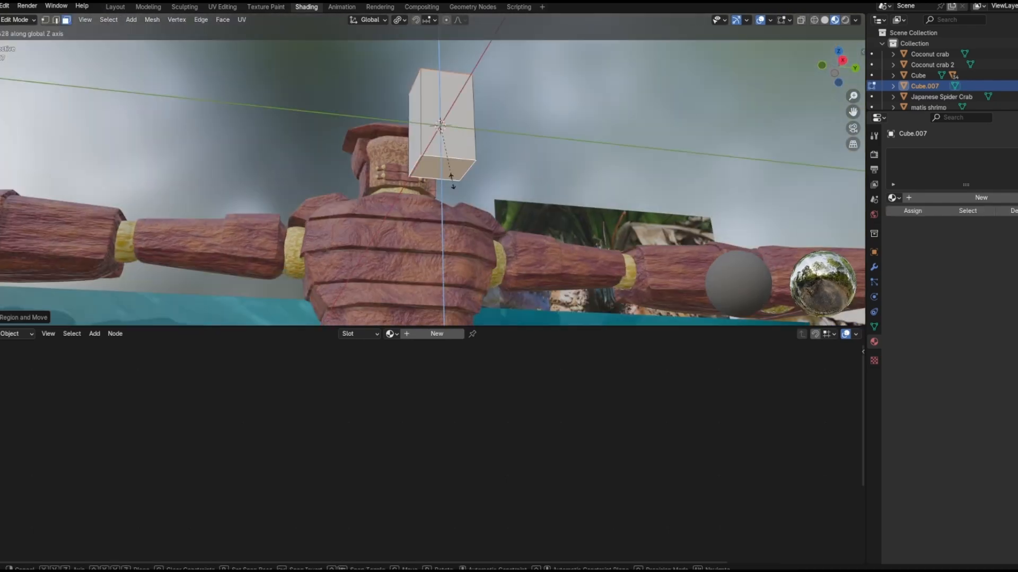
key("z")
key("z")
mouse_move(449, 217)
middle_mouse_down()
mouse_move(457, 289)
mouse_move(466, 263)
middle_mouse_up()
key("s")
key("z")
left_click(517, 316)
Step: Scale the tall block down to the size of an eye stalk, leaving it without a material
middle_click_drag(403, 174, 536, 239)
key("s")
left_click(517, 225)
scroll(542, 214, "up", 3)
mouse_move(610, 249)
middle_mouse_down()
mouse_move(543, 214)
mouse_move(625, 244)
middle_mouse_up()
left_click(980, 198)
key("ctrl+z")
Step: Round the stalk block with a subdivision modifier, apply the modifier and rescale the stalk
left_click(874, 267)
left_click(927, 153)
mouse_move(924, 154)
left_click(847, 294)
key("ctrl+a")
key("s")
left_click(621, 232)
Step: Add an Ico Sphere and scale it down to form the eyeball at the top of the stalk
left_click(105, 19)
mouse_move(119, 32)
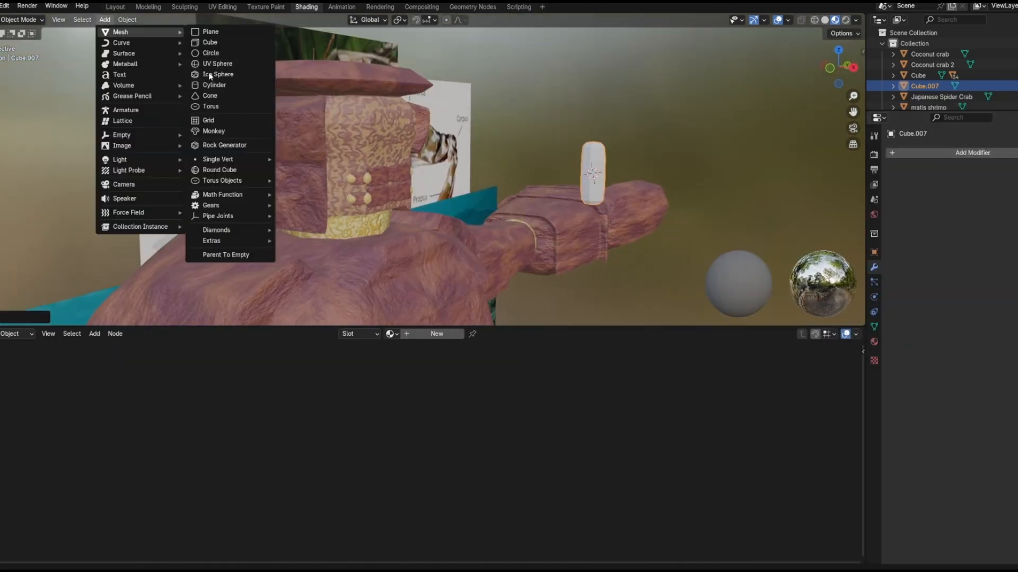
left_click(210, 75)
key("s")
key("s")
left_click(605, 176)
middle_click_drag(605, 176, 506, 167)
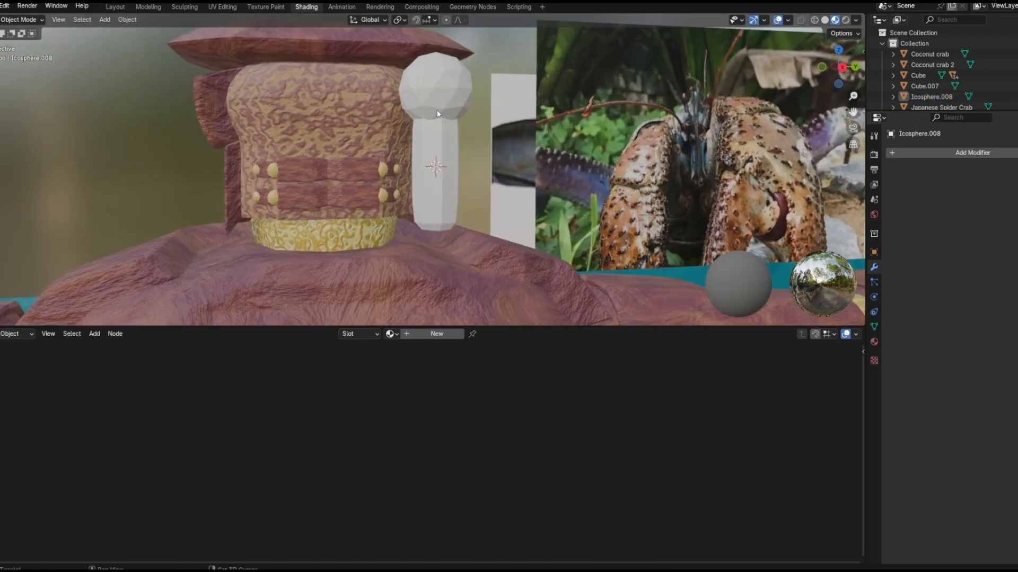
Step: Duplicate the eyeball sphere along Z to the stalk's base and scale the copy down as a joint
left_click(449, 104)
key("shift+d")
key("z")
left_click(460, 282)
key("s")
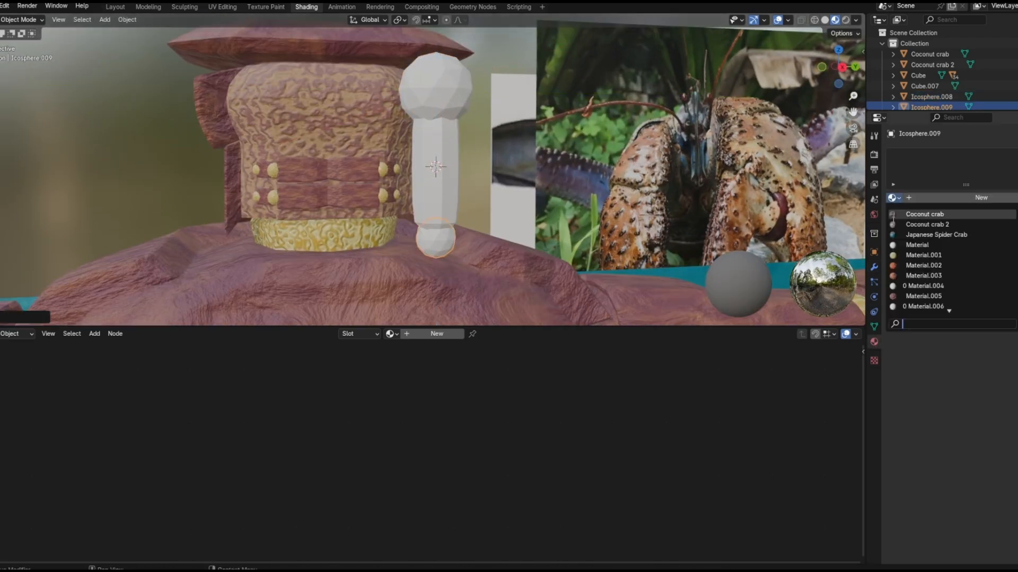
Step: Assign Material.001 to the base joint and give the eyeball a new dark red material with metallic 1.000 and roughness 0.214
left_click(943, 197)
left_click(988, 264)
left_click(1007, 169)
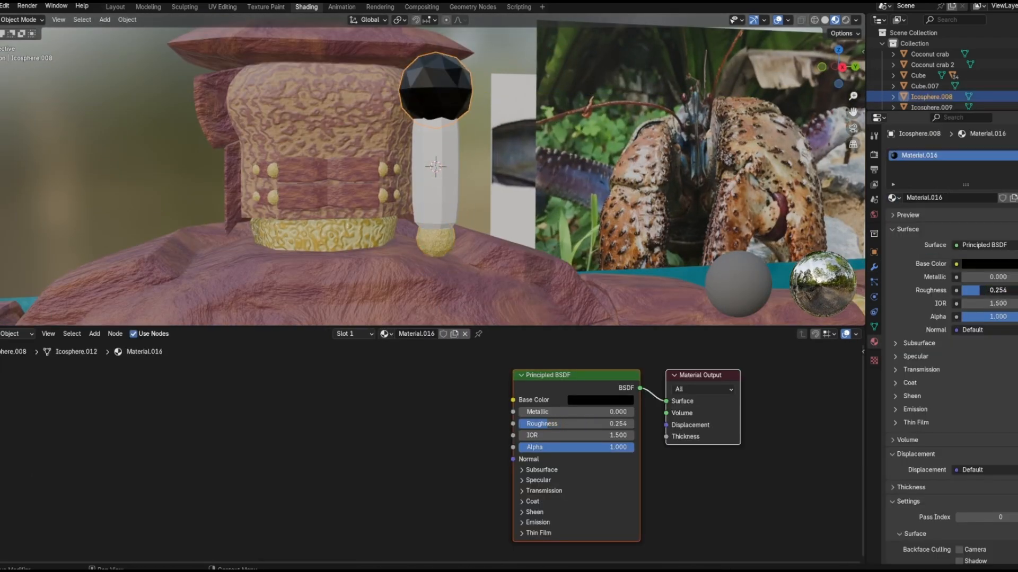
left_click(991, 264)
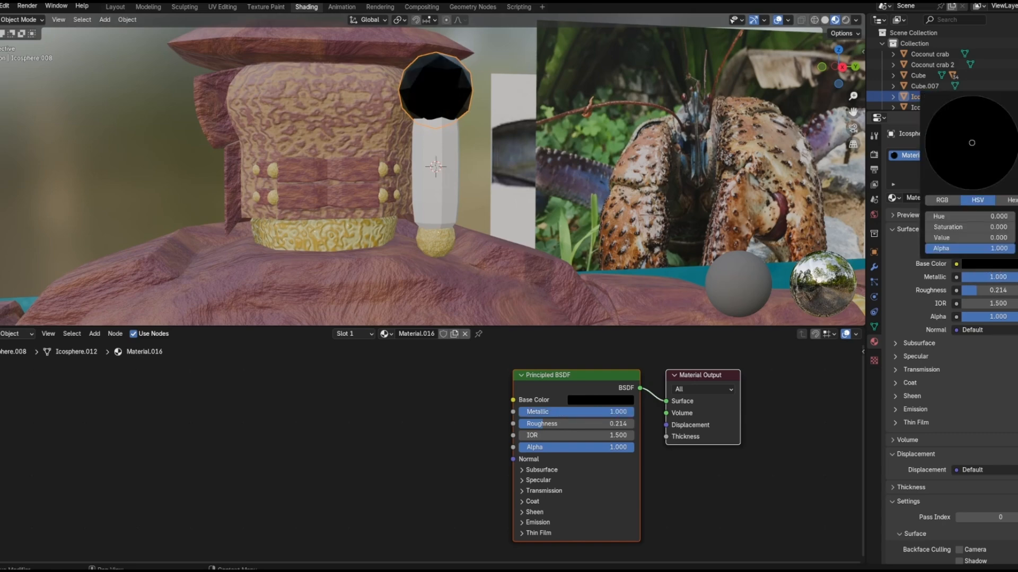
Step: Assign Material.005 to the eye stalk
middle_click_drag(535, 159, 636, 157)
left_click(710, 151)
left_click(894, 198)
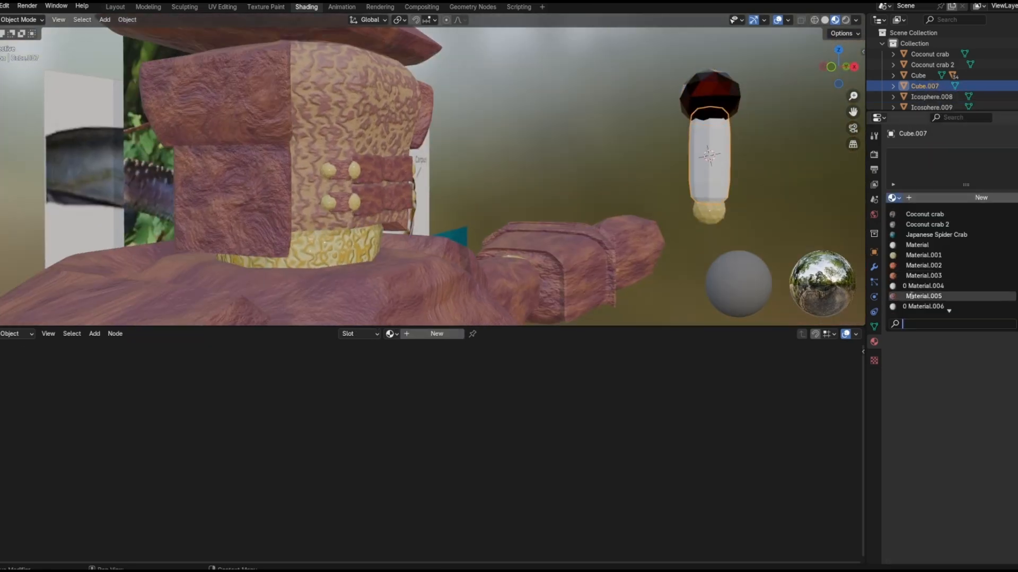
left_click(943, 297)
Step: Scale the eyeball and stalk in X and Y only, and shift the eyeball along Y
left_click(711, 87)
left_click(711, 149, "shift")
key("s")
key("shift+z")
left_click(770, 158)
left_click(710, 93)
key("g")
key("y")
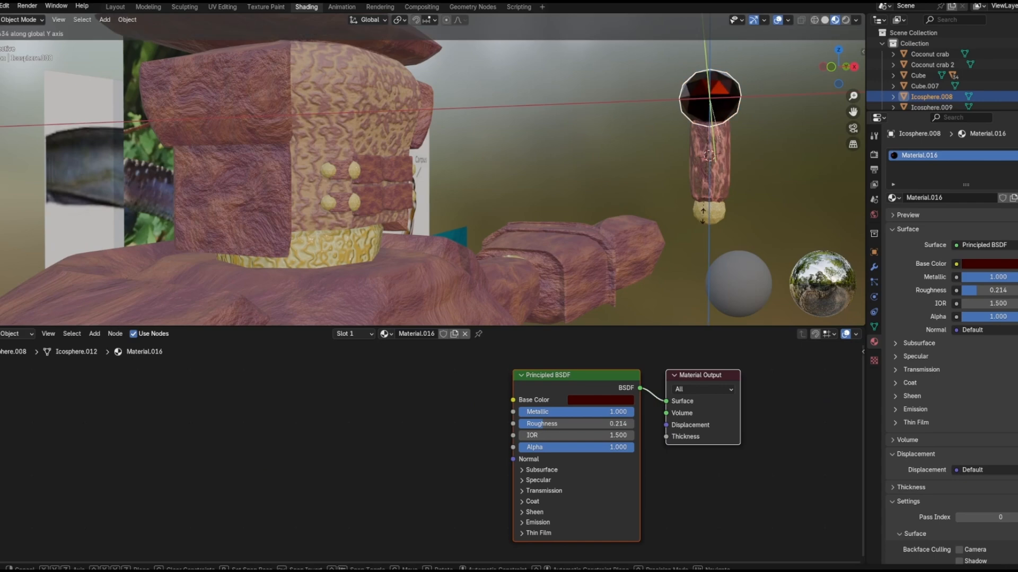
Step: Select the eyeball, stalk and base joint and join them into one object
left_click(713, 162, "shift")
left_click(710, 212, "shift")
right_click(727, 173)
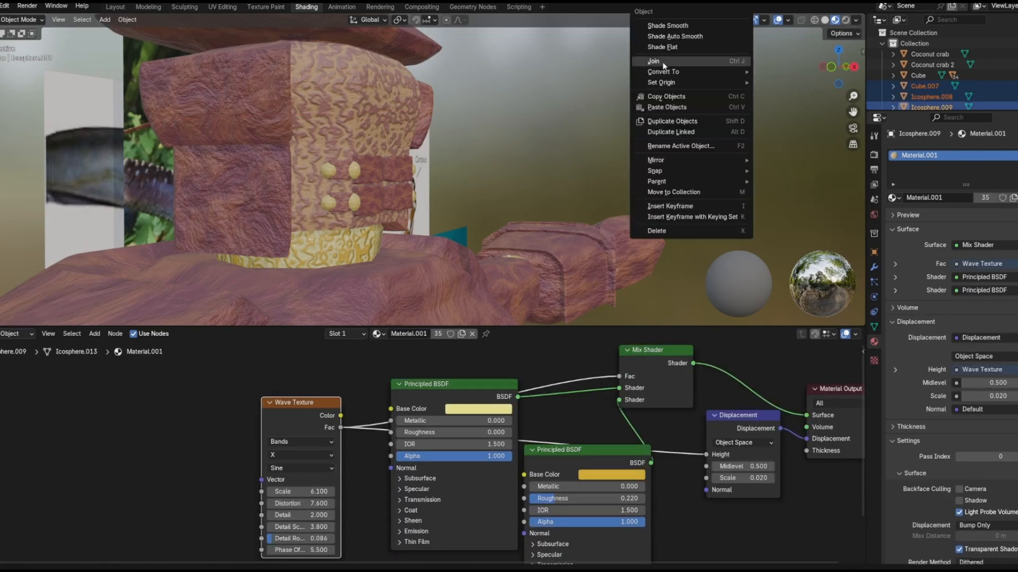
left_click(659, 63)
Step: Place the joined eye stalk on the front of the head, rotate it and adjust its height along Z
key("g")
key("shift+z")
left_click(441, 173)
key("g")
mouse_move(441, 172)
middle_mouse_down()
mouse_move(433, 126)
mouse_move(530, 181)
mouse_move(421, 155)
mouse_move(493, 170)
mouse_move(513, 151)
mouse_move(416, 159)
mouse_move(445, 184)
middle_mouse_up()
left_click(433, 126)
key("r")
left_click(507, 173)
key("g")
key("z")
left_click(494, 170)
Step: Duplicate the eye stalk along Y to the other half of the face and rotate the copy
key("shift+d")
key("y")
left_click(411, 195)
key("r")
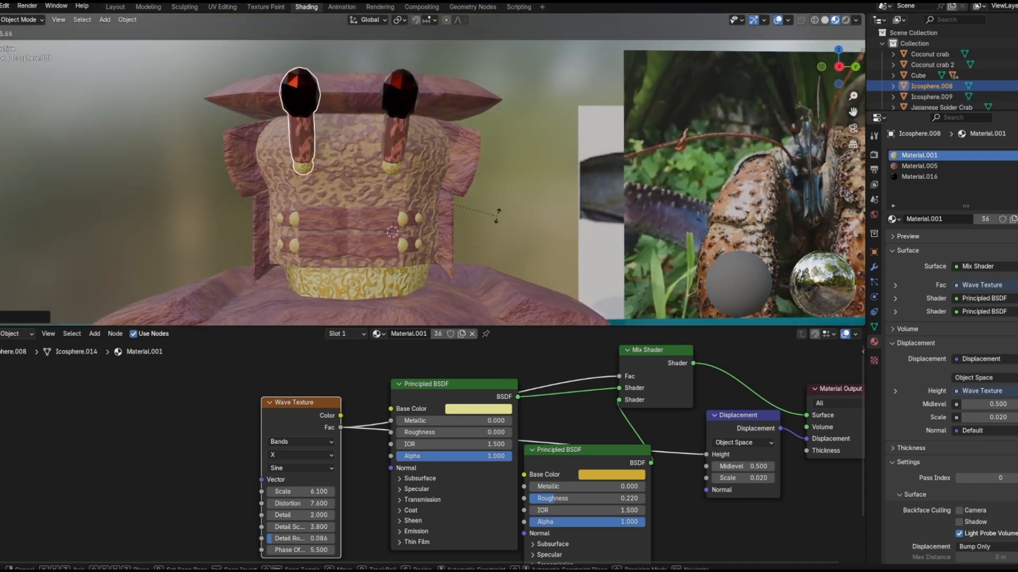
left_click(497, 216)
Step: Add an Ico Sphere and extrude its top faces upward in Edit Mode to start an antenna
middle_click_drag(498, 216, 313, 221)
left_click(545, 212)
left_click(105, 19)
mouse_move(128, 32)
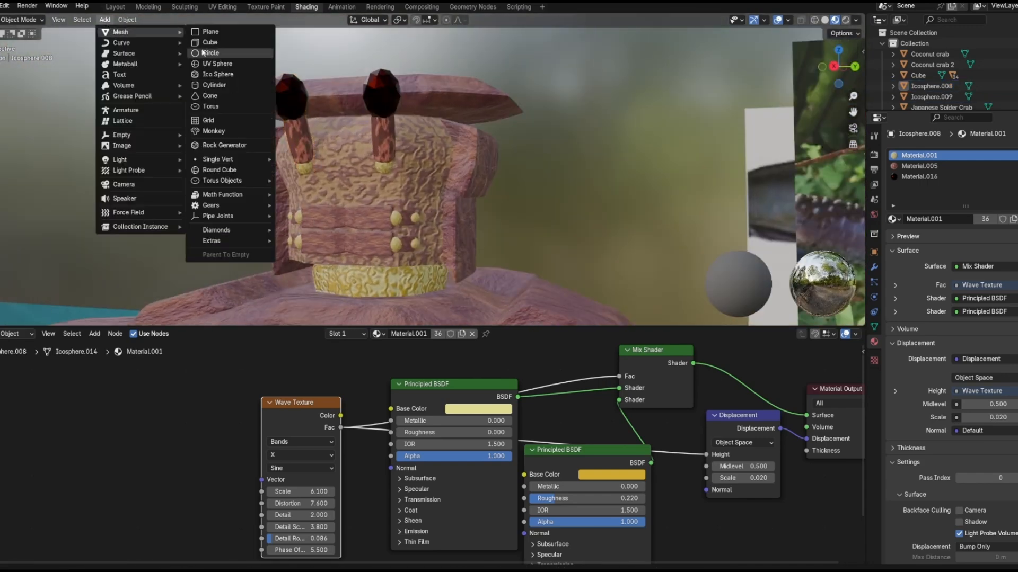
left_click(210, 78)
scroll(239, 119, "down", 4)
middle_click_drag(241, 117, 253, 151)
key("Tab")
middle_click_drag(393, 203, 379, 207)
scroll(331, 200, "down", 3)
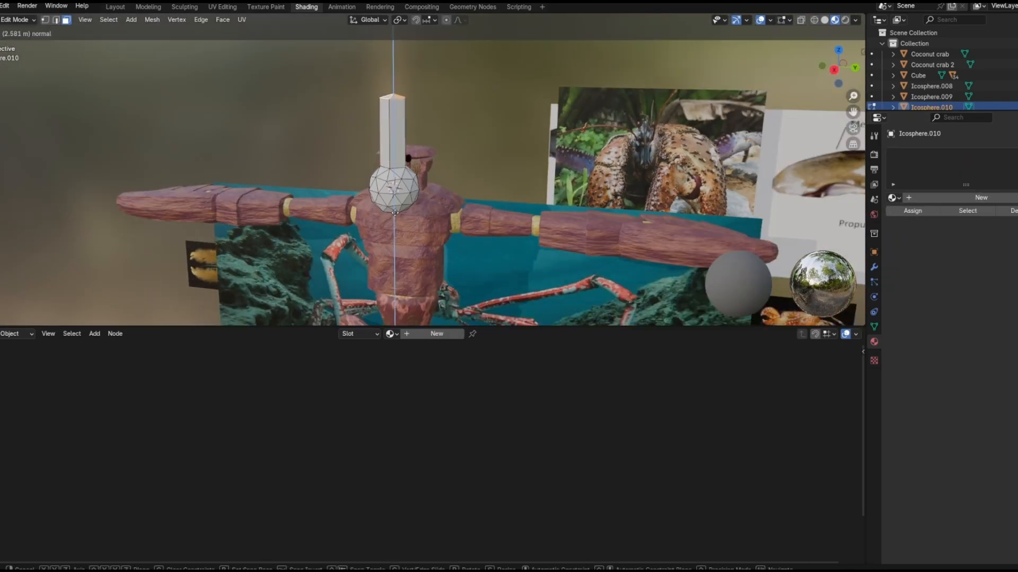
Step: Extrude the antenna tip further into a long shaft and scale the whole antenna
middle_click_drag(371, 180, 424, 183)
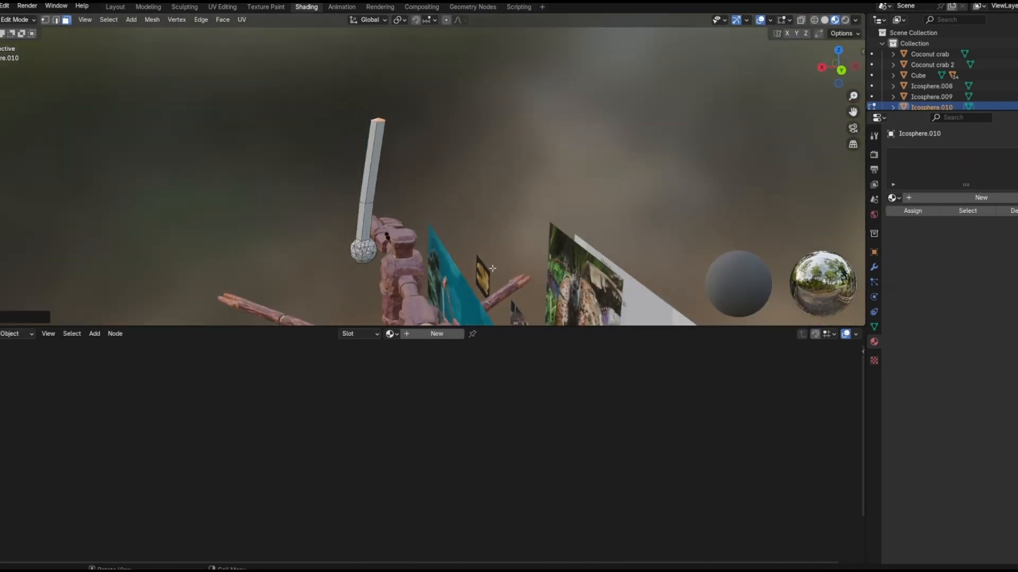
key("e")
middle_click_drag(418, 127, 477, 196, "shift")
left_click(416, 184)
key("Tab")
scroll(178, 96, "down", 2)
key("s")
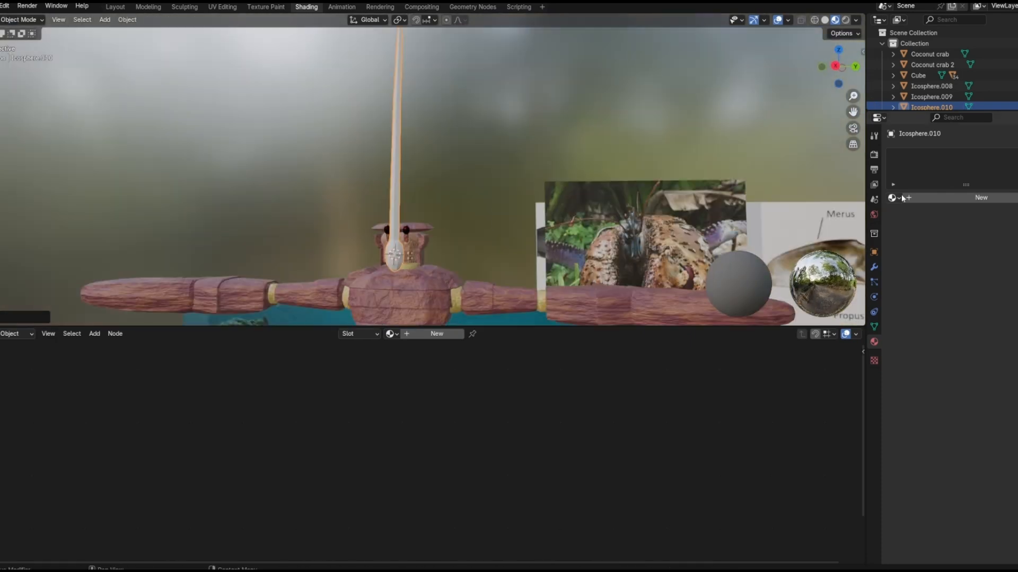
Step: Assign Material.001 to the antenna and add a second slot with a new dark blue material at roughness 1.000
left_click(893, 198)
left_click(913, 212)
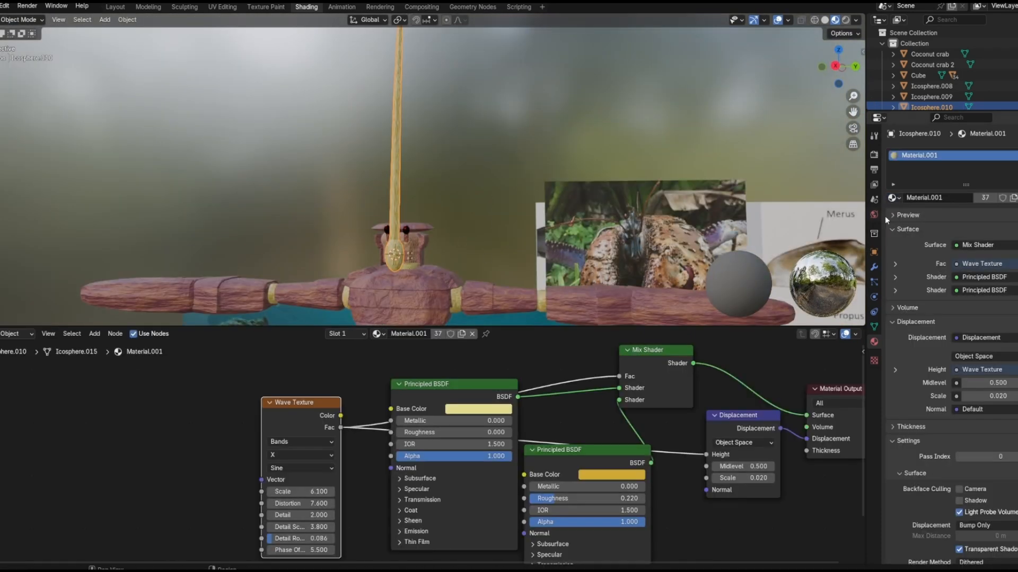
left_click(893, 198)
left_click(1017, 155)
left_click(924, 220)
left_click(989, 285)
left_click_drag(1017, 136, 1017, 204)
left_click(1007, 142)
Step: Assign the dark blue Material.017 to the antenna's shaft faces in Edit Mode, leaving the base in Material.001
key("Tab")
key("shift+z")
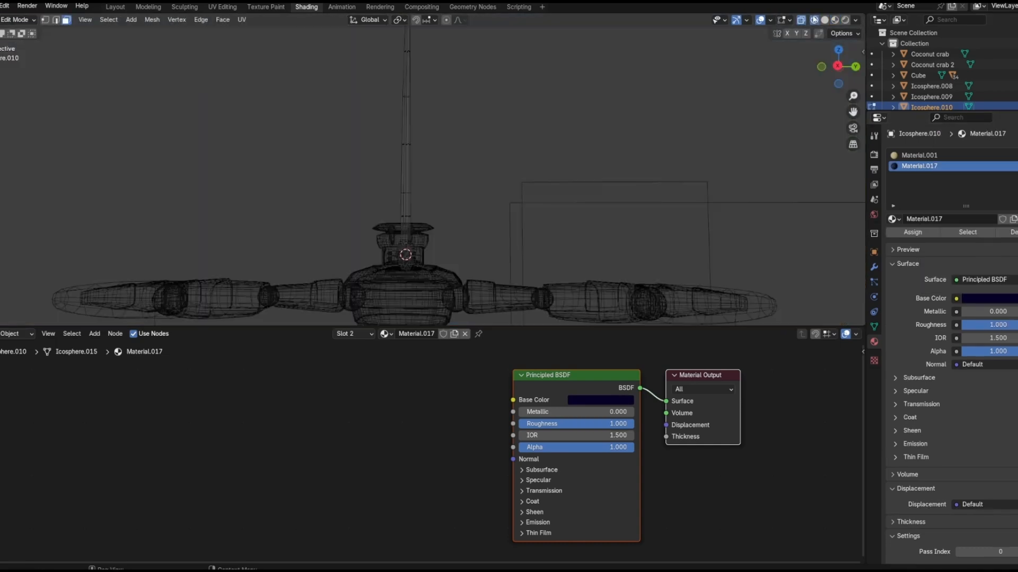
scroll(406, 114, "down", 3)
left_click(926, 234)
key("shift+z")
scroll(477, 161, "up", 3)
key("Tab")
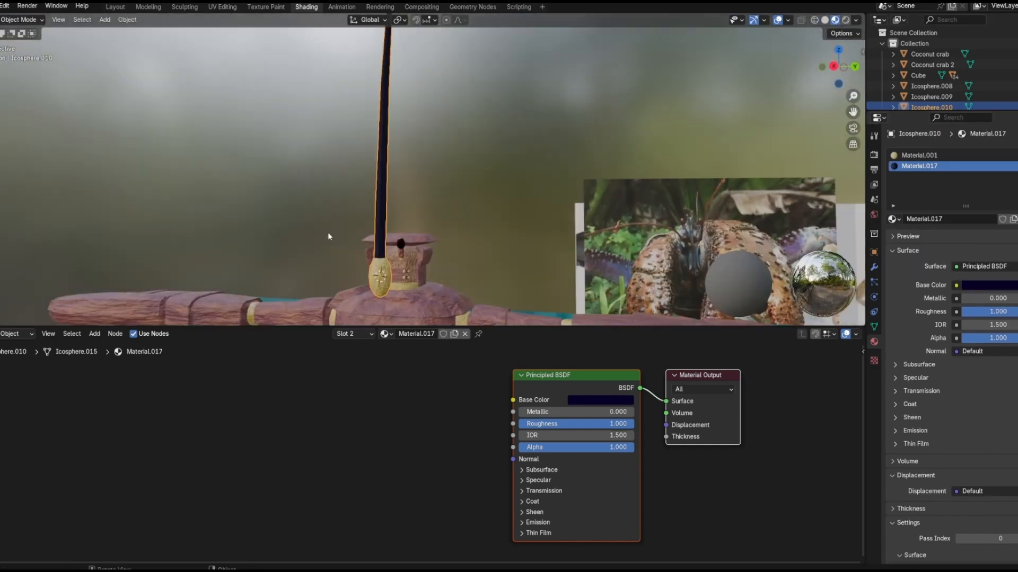
Step: Move the antenna to the upper side of the head beside the eye and rotate it to slant outward
middle_click_drag(328, 233, 373, 244)
middle_click_drag(373, 244, 416, 249, "shift")
middle_click_drag(416, 250, 478, 222, "shift")
key("g")
middle_click(483, 239)
middle_click_drag(478, 222, 445, 162)
left_click(475, 208)
key("r")
left_click(480, 119)
middle_click_drag(479, 118, 552, 159)
Step: Duplicate the antenna to the opposite side of the head with the X axis locked and rotate the copy to slant outward
scroll(555, 157, "up", 2)
key("shift+d")
middle_click(554, 157, "shift")
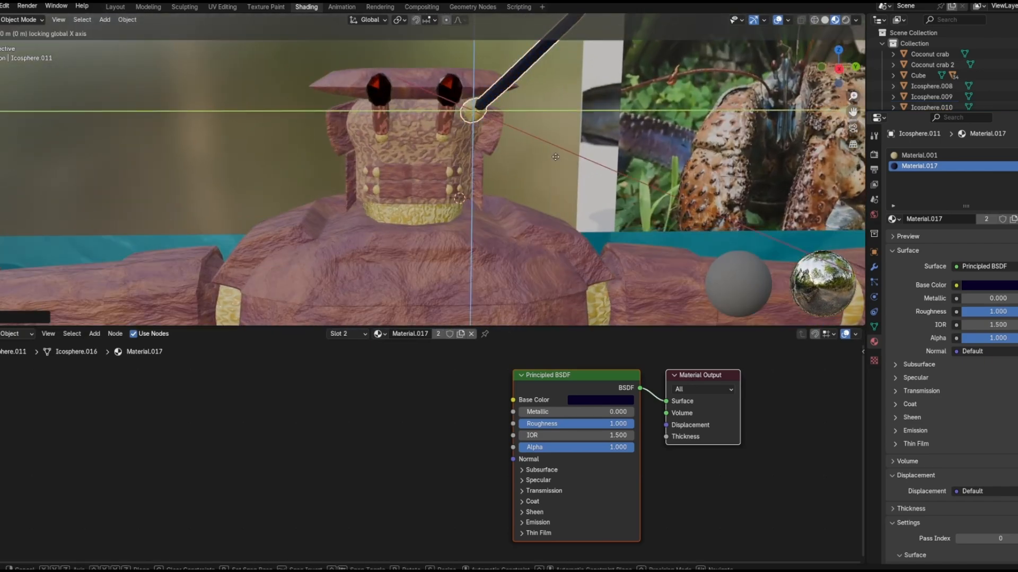
left_click(454, 156)
key("r")
left_click(386, 137)
middle_click_drag(386, 137, 371, 172)
Step: Parent both antennae to the head object
left_click(467, 93)
middle_click_drag(468, 93, 411, 80)
left_click(363, 98, "shift")
left_click(366, 143, "shift")
right_click(367, 143)
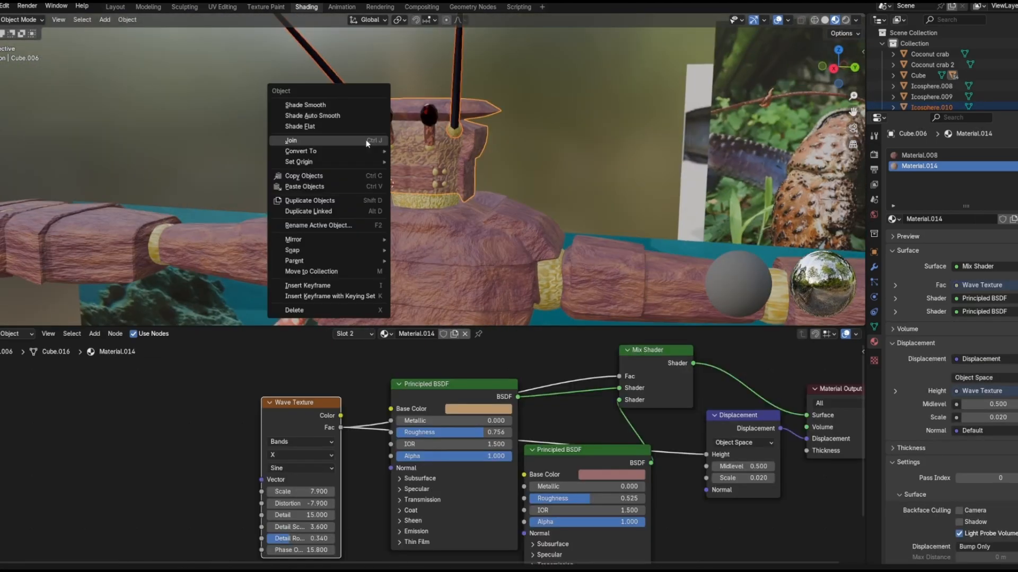
mouse_move(371, 260)
left_click(411, 262)
scroll(409, 154, "down", 5)
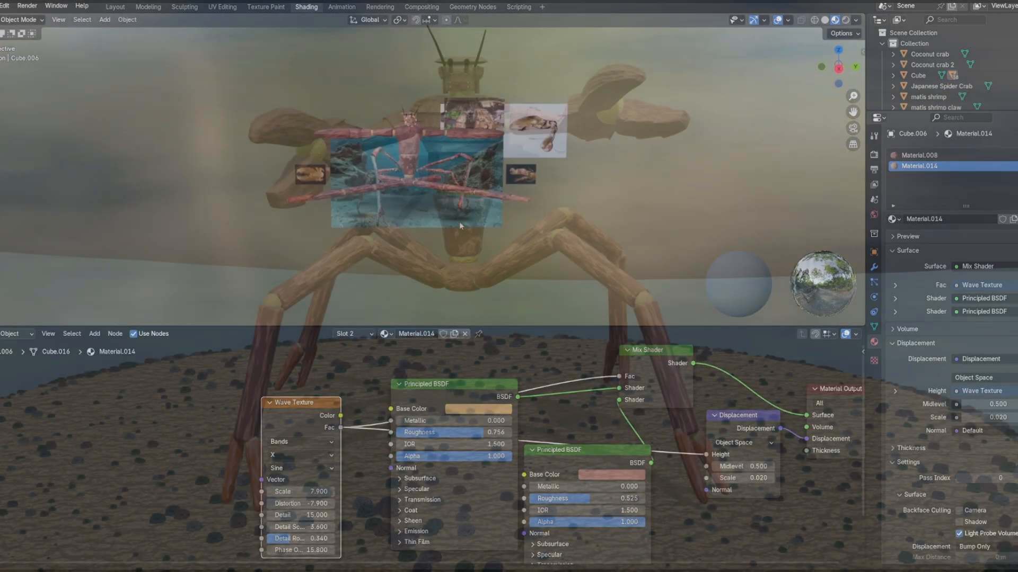